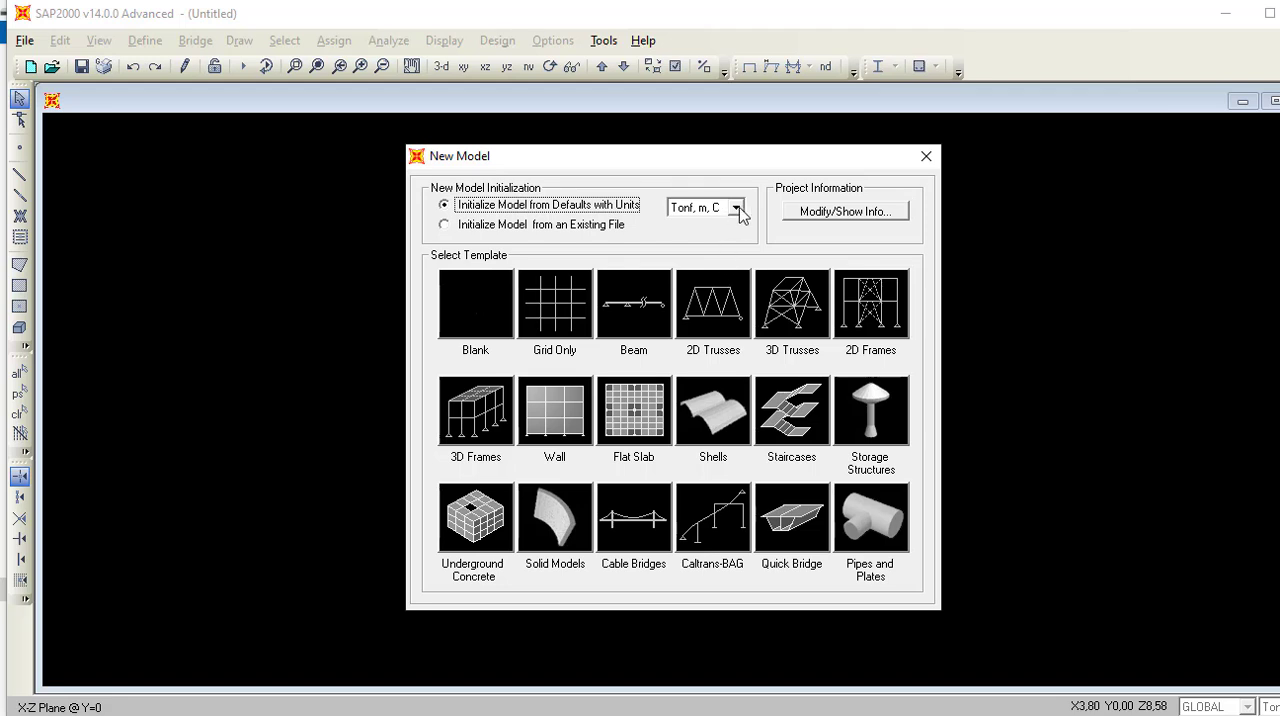
Set the new model's units to KN, m, C and start it from the 2D Trusses template.
left_click(735, 207)
scroll(734, 258, "up", 1)
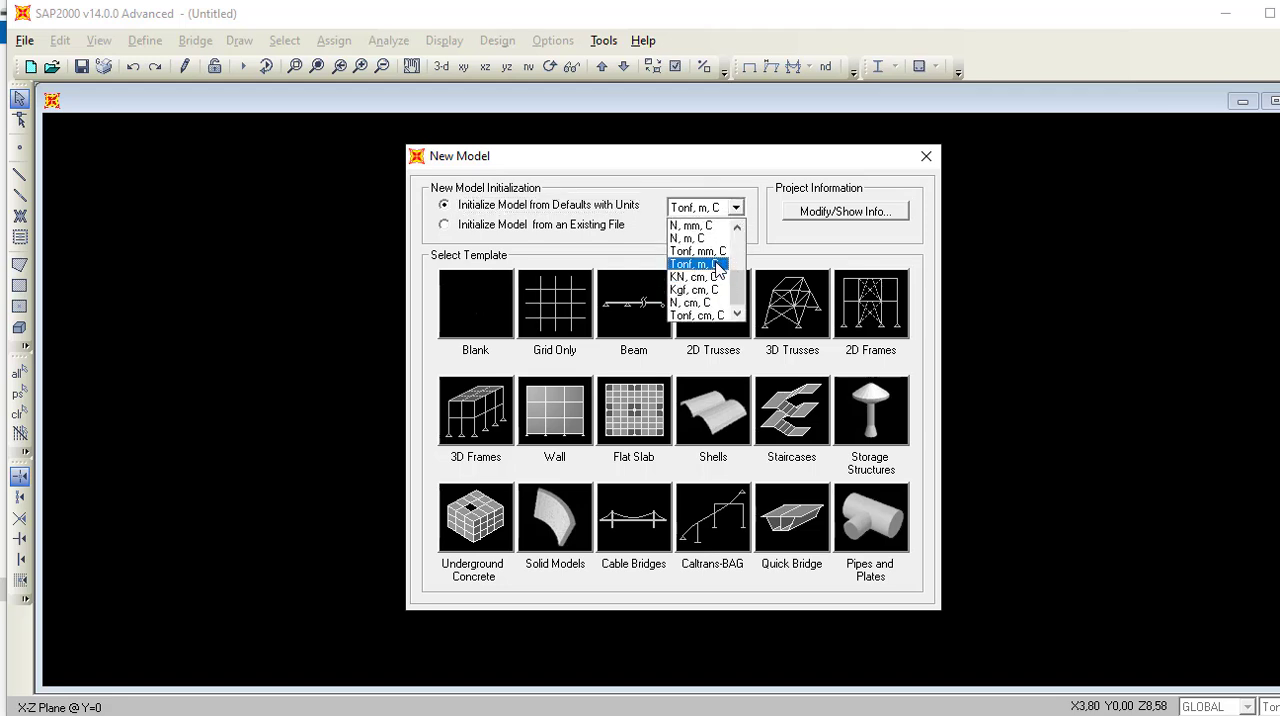
scroll(712, 290, "up", 2)
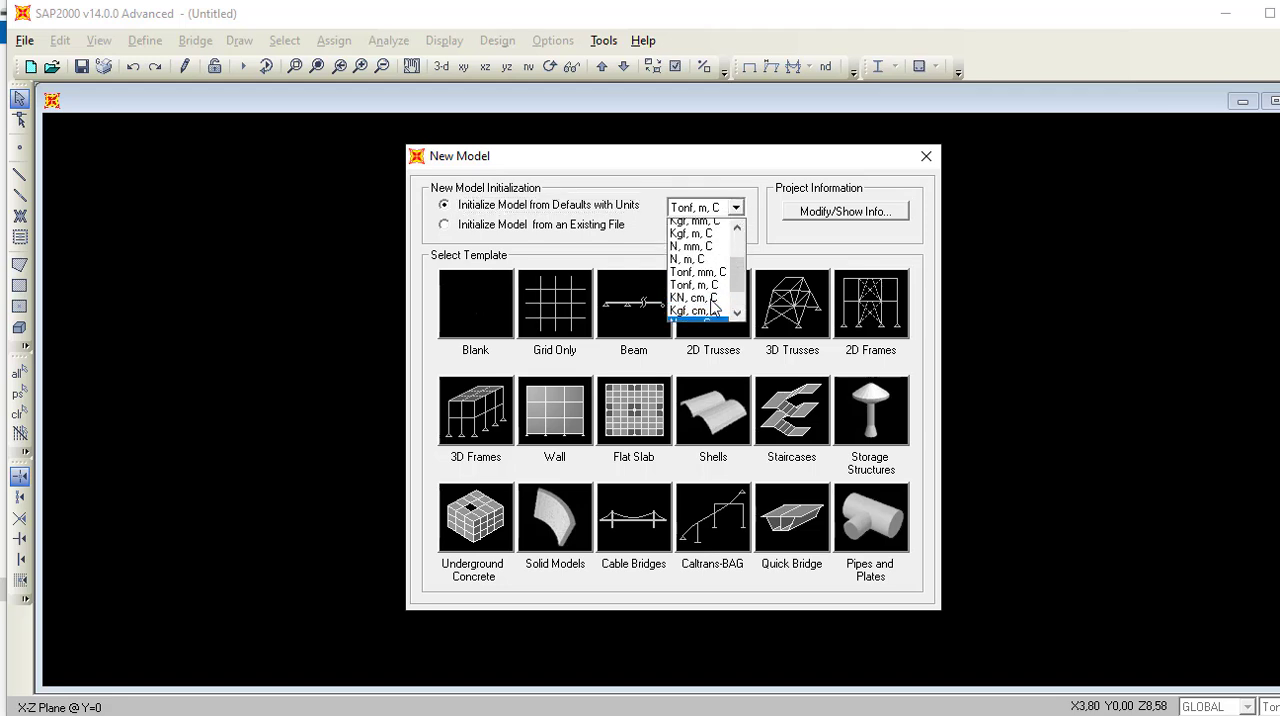
left_click(705, 266)
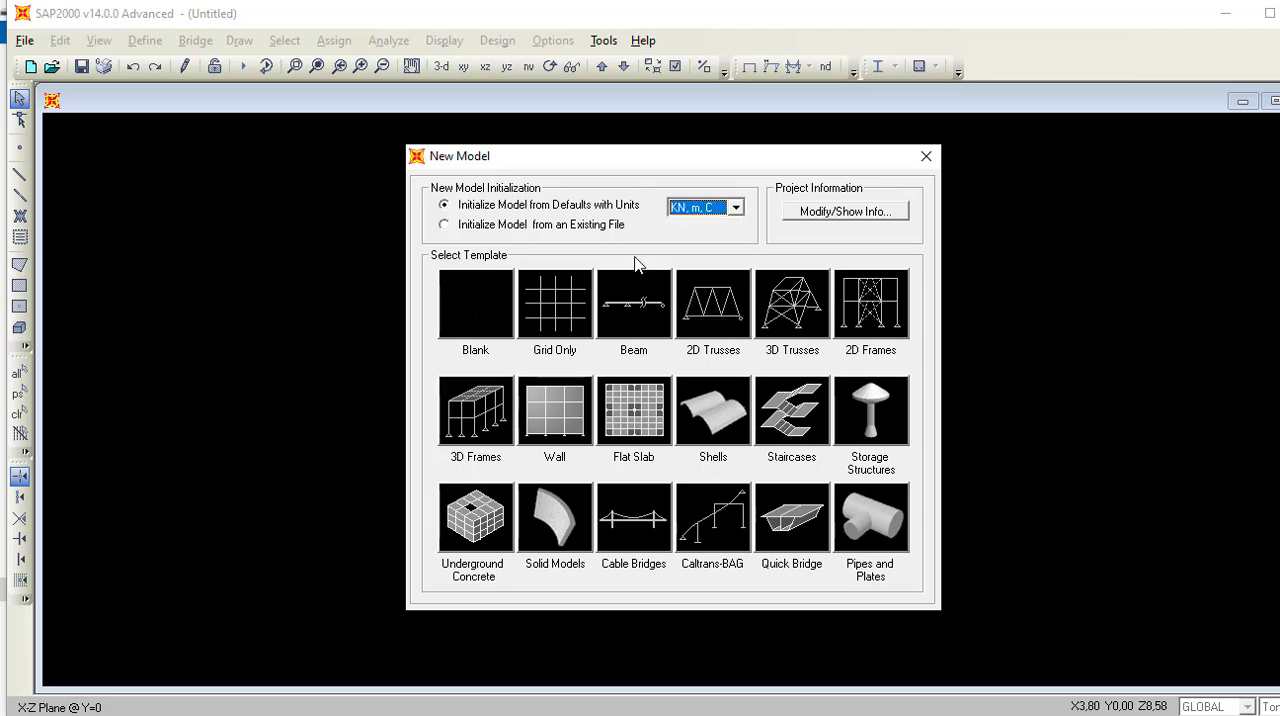
left_click(706, 325)
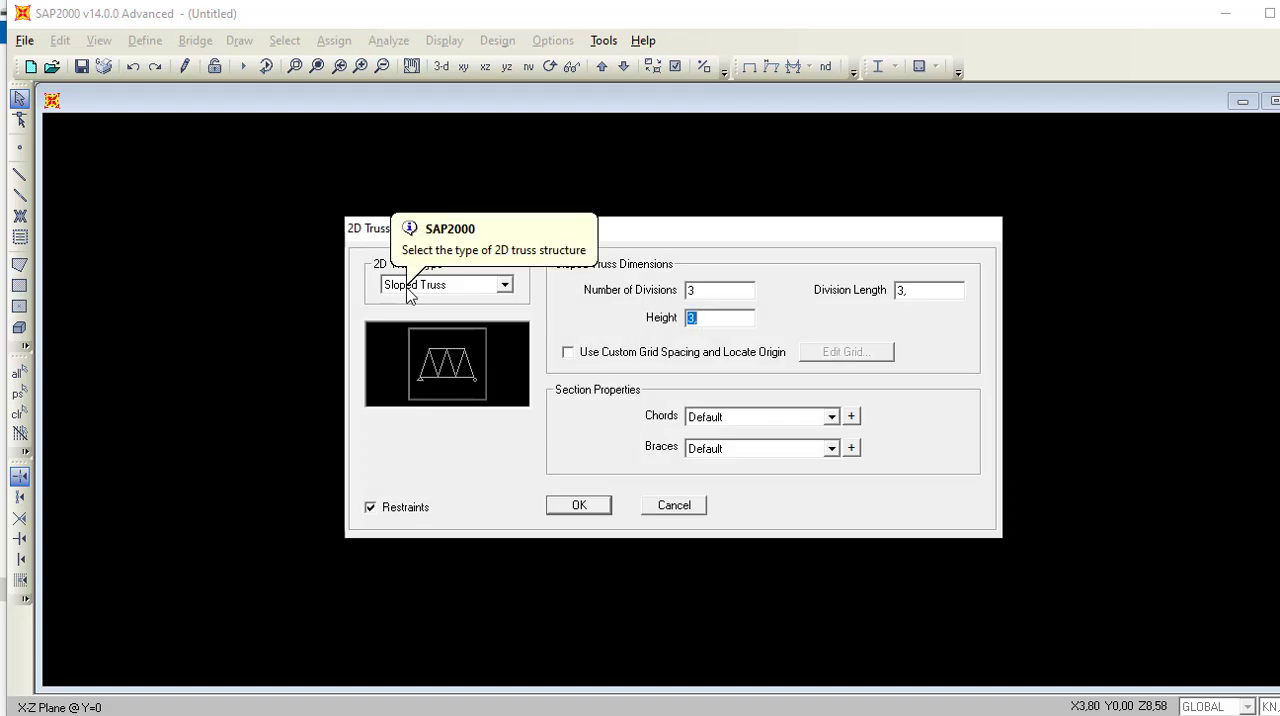
Check the bridge dimensions on the PowerPoint slide and set the sloped truss's number of divisions to 6 in SAP2000.
double_click(716, 289)
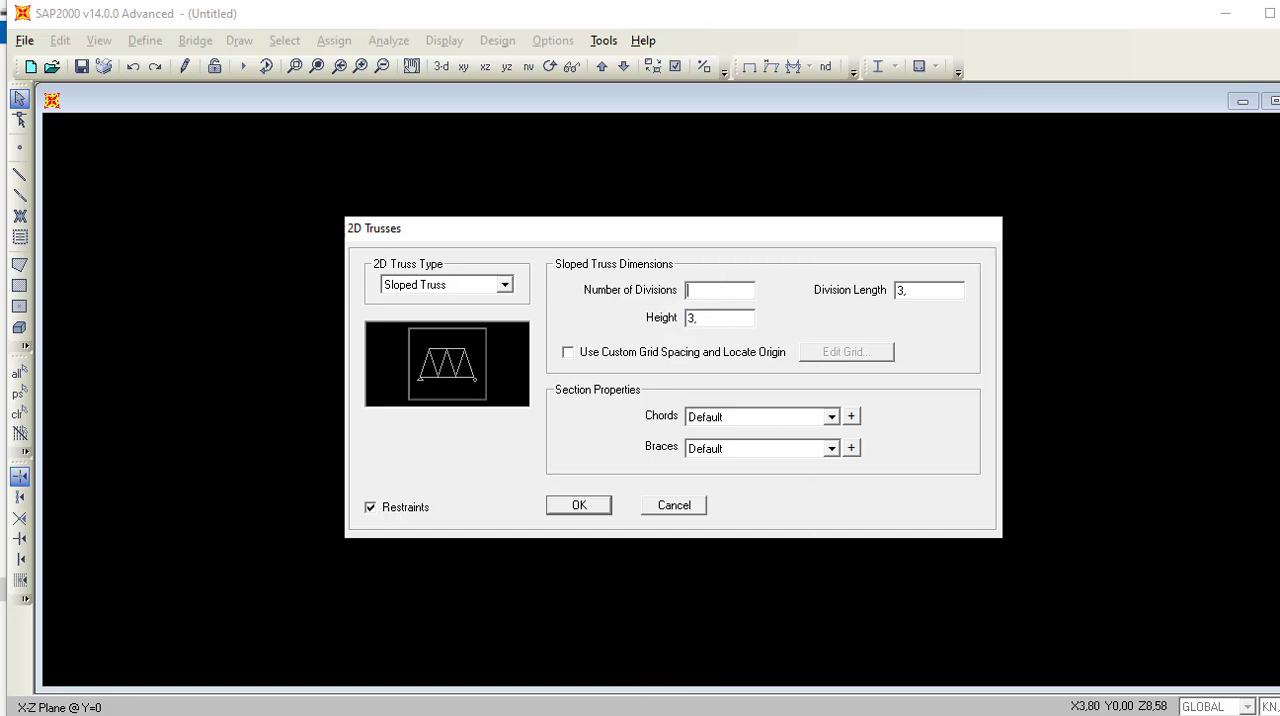
key("alt+Tab")
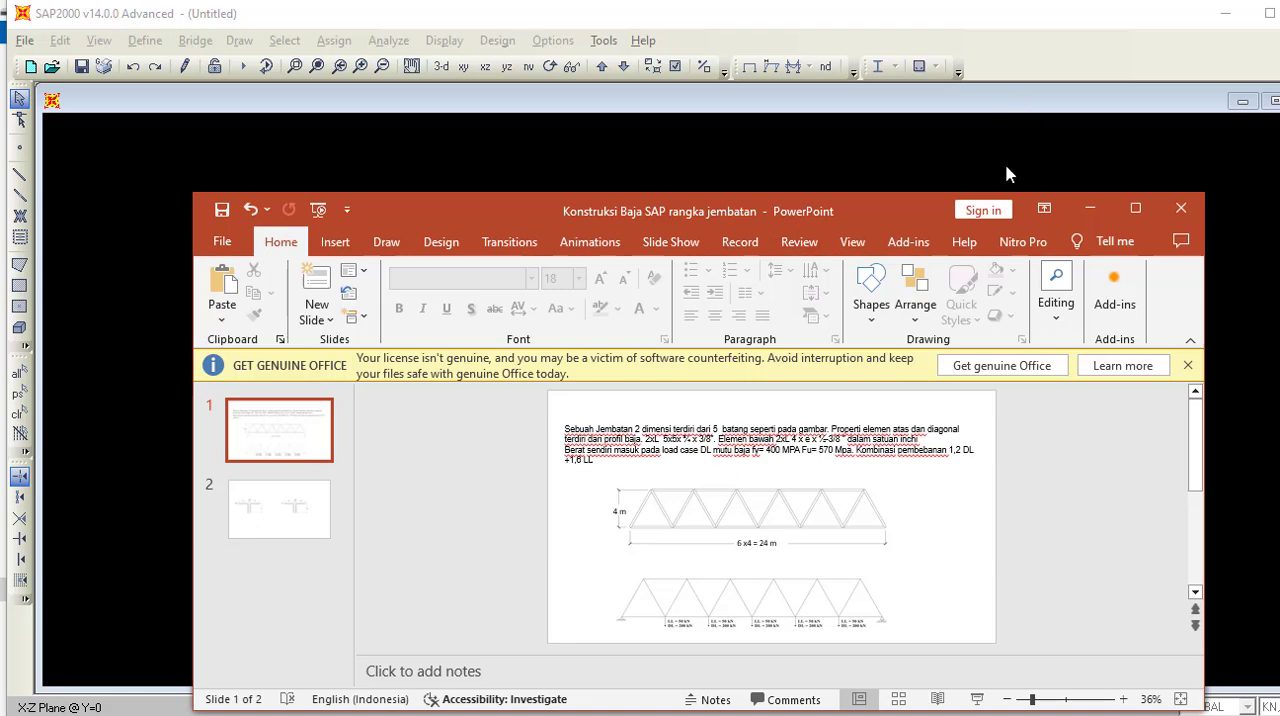
left_click(1135, 208)
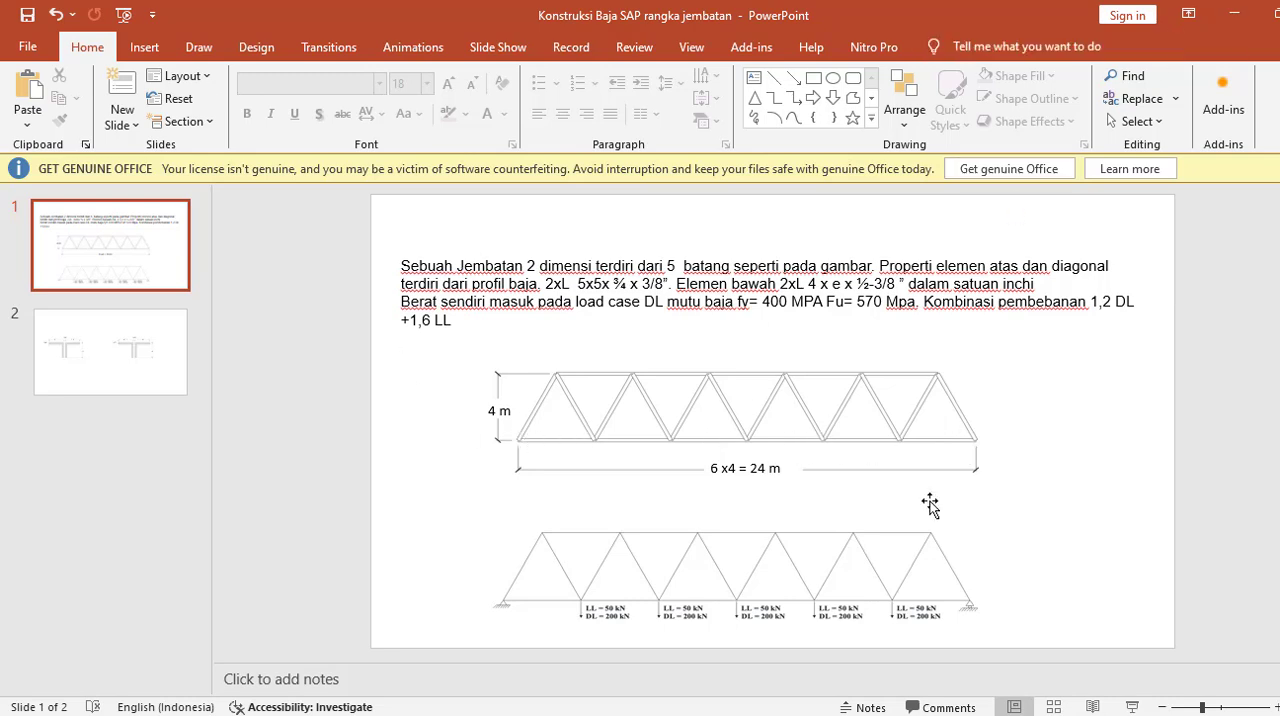
left_click(1233, 14)
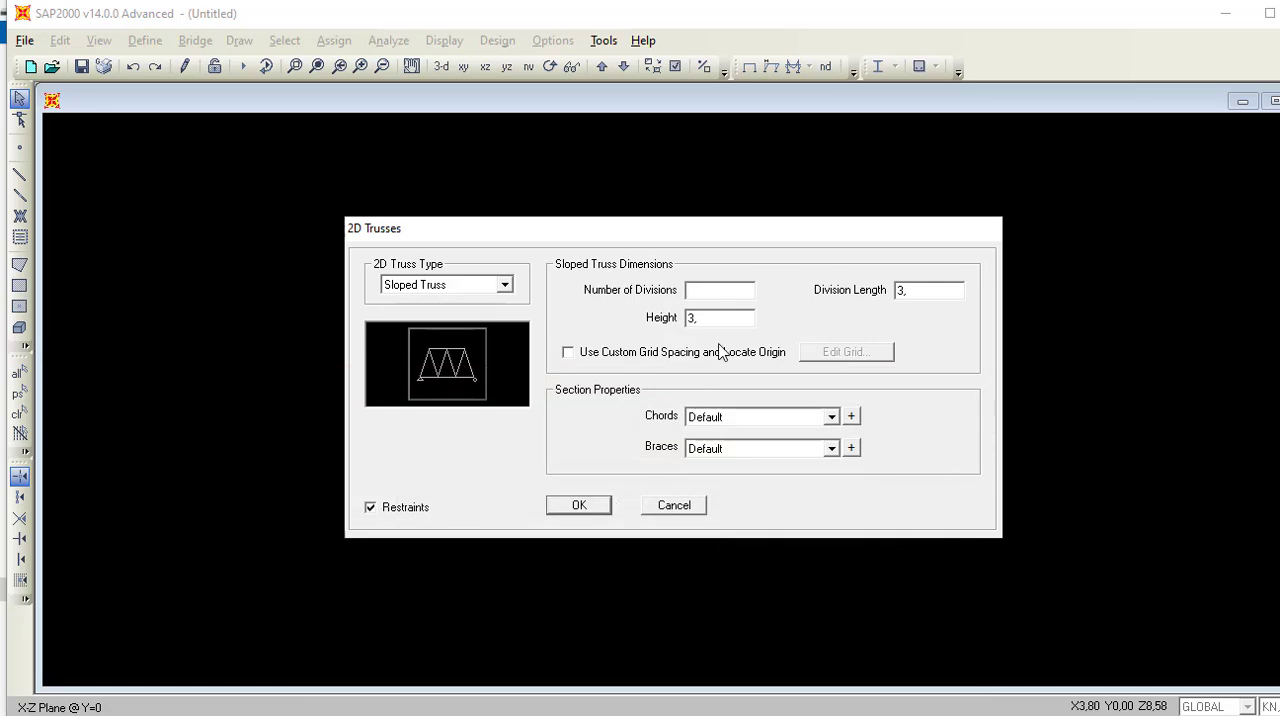
type("6")
Generate the sloped truss with a division length of 4 m and a height of 4 m, keeping only the X-Z view open.
double_click(917, 285)
key("BackSpace")
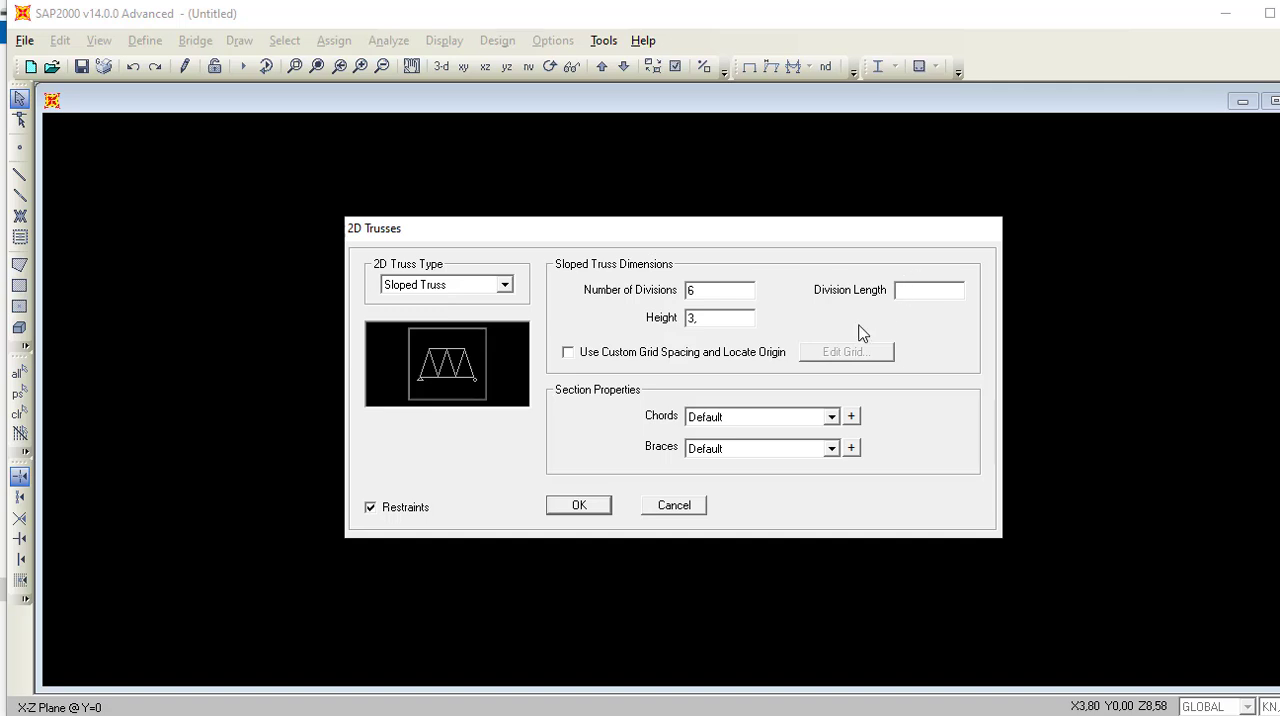
type("4")
double_click(729, 318)
key("BackSpace")
type("4")
left_click(580, 512)
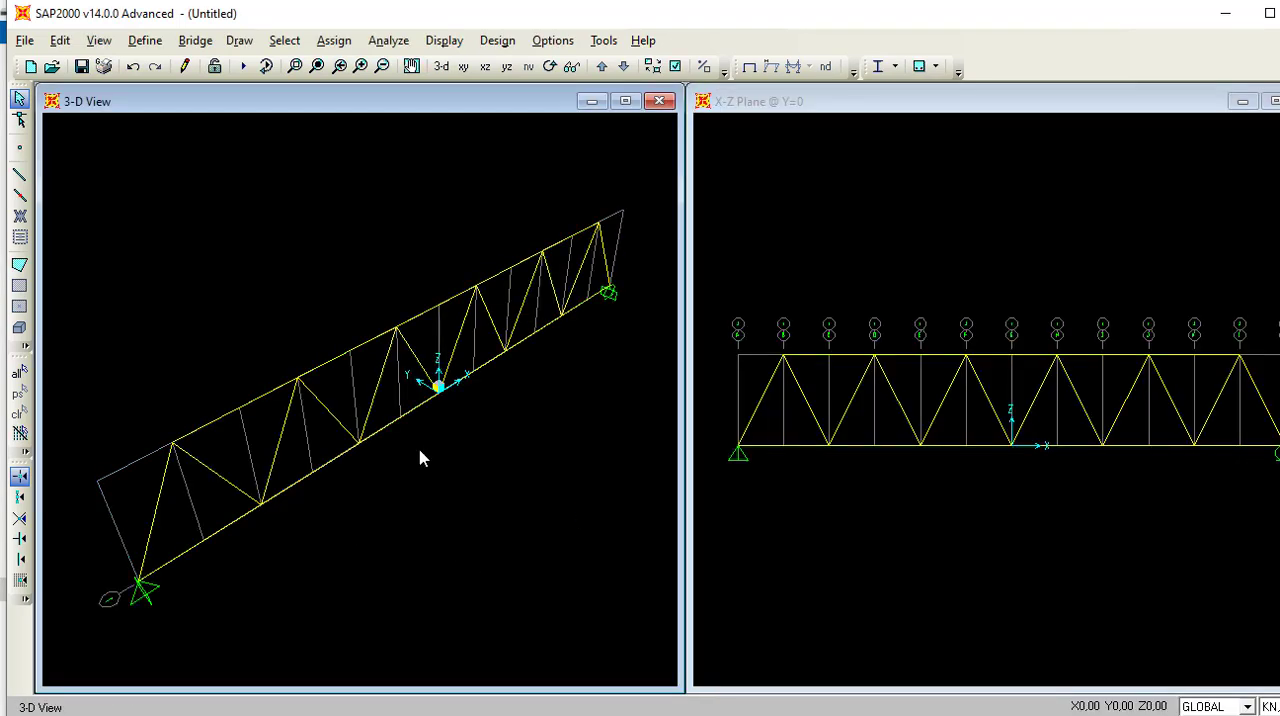
left_click(659, 102)
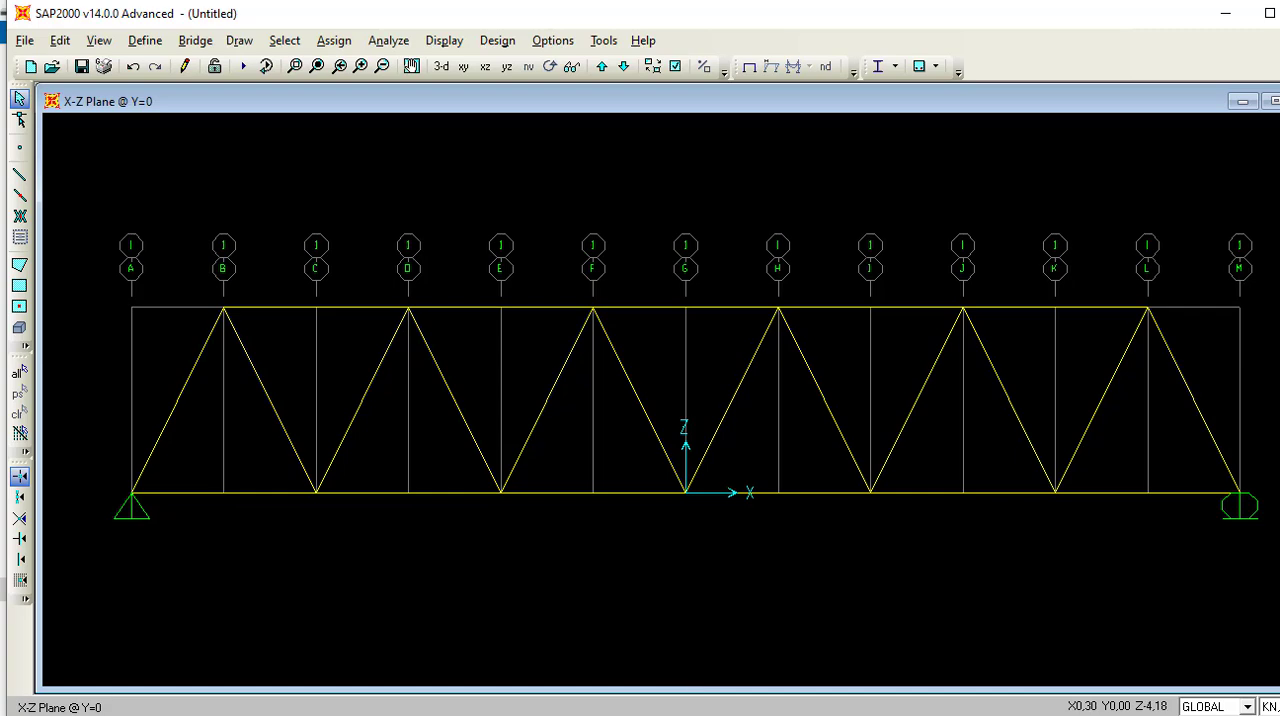
Switch to the PowerPoint brief to compare its bridge drawing with the generated truss, and return to SAP2000.
left_click(648, 715)
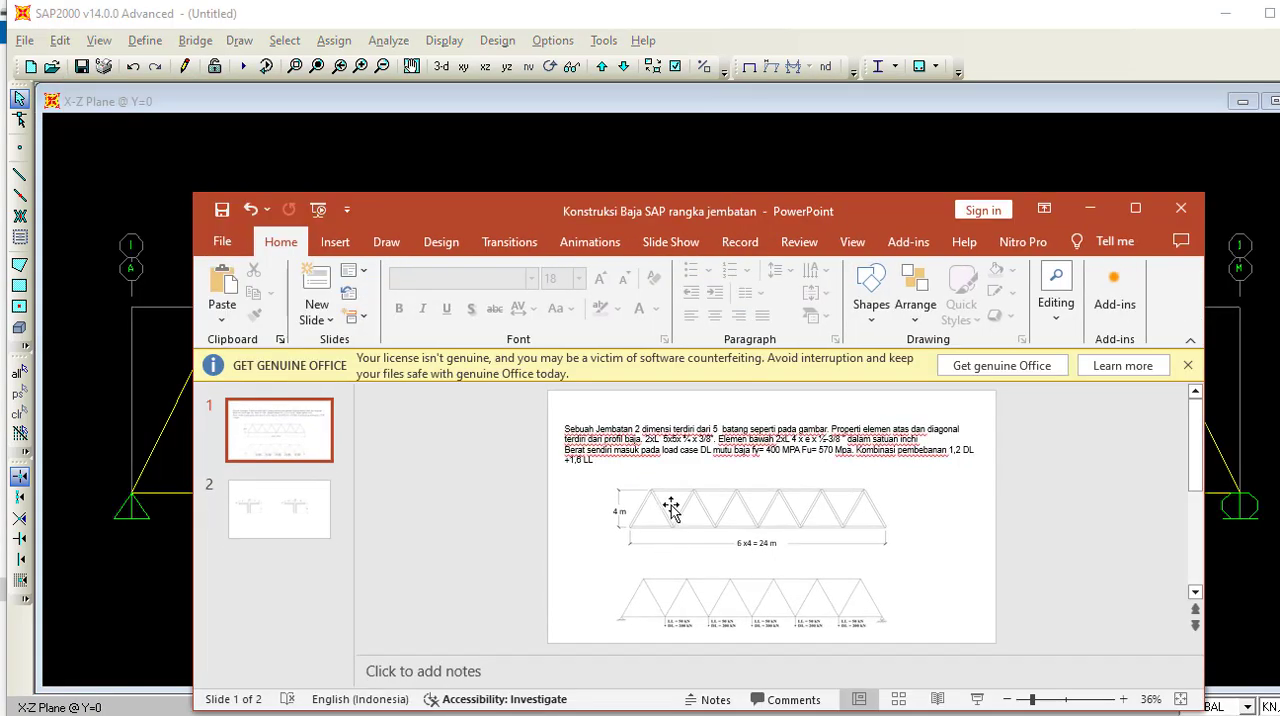
left_click_drag(842, 206, 1090, 161)
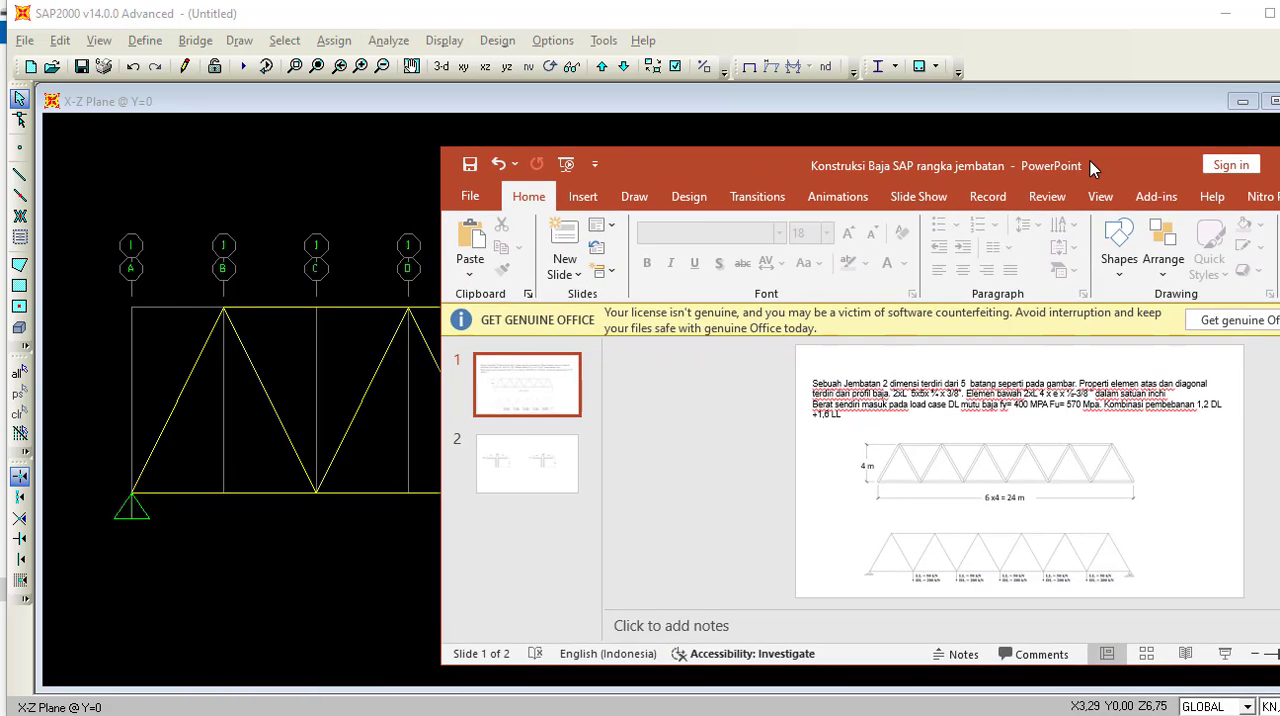
left_click_drag(1090, 161, 810, 163)
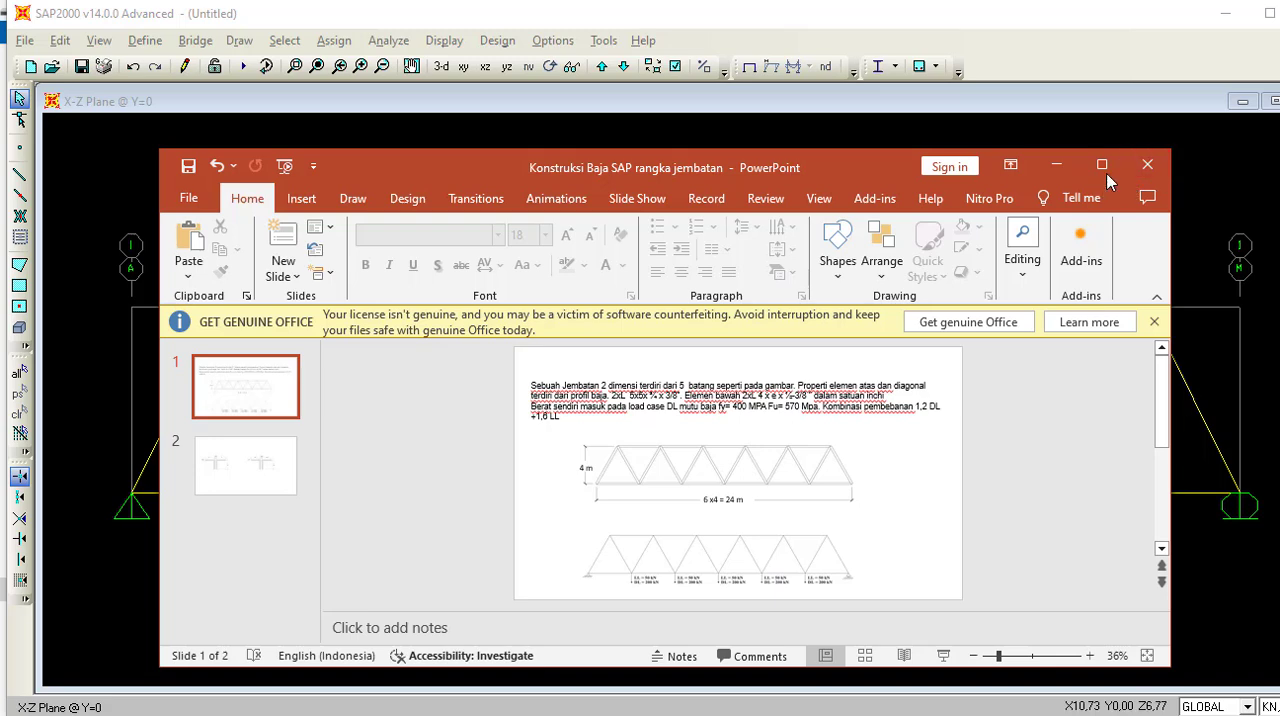
left_click(1065, 176)
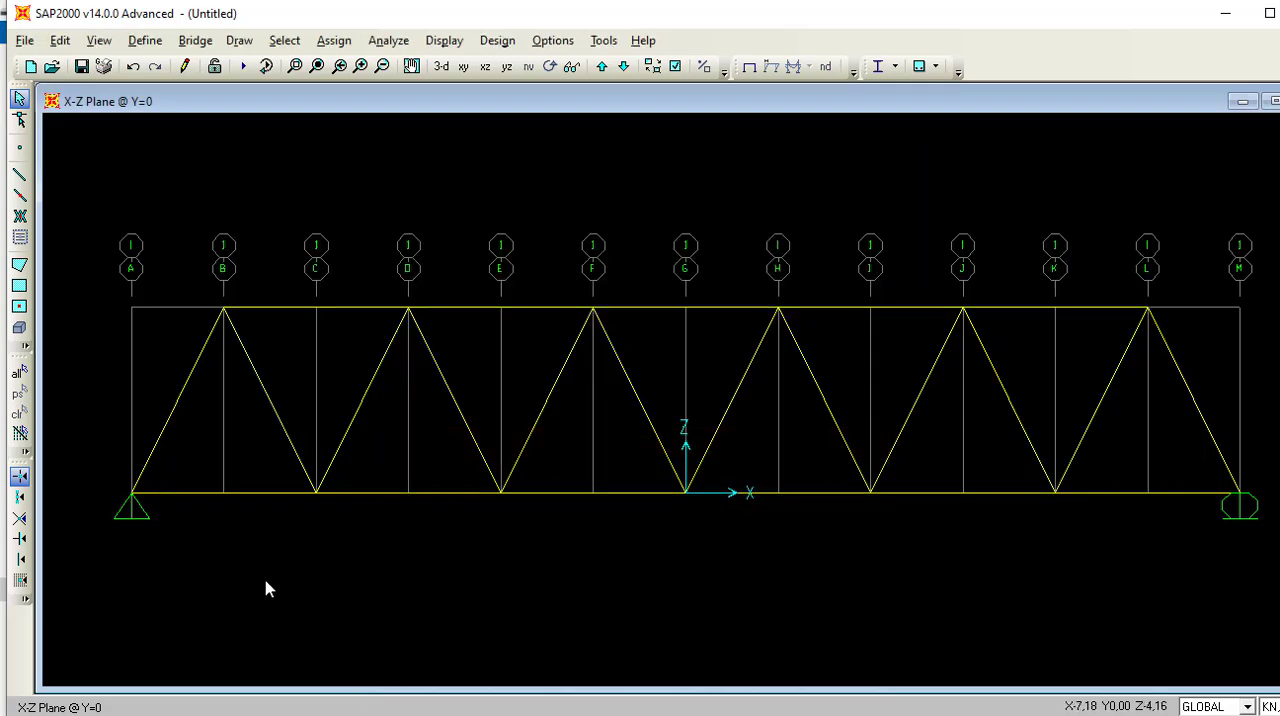
Examine the length and joint coordinates of the first bottom chord member between gridlines A and C.
left_click(265, 494)
right_click(268, 494)
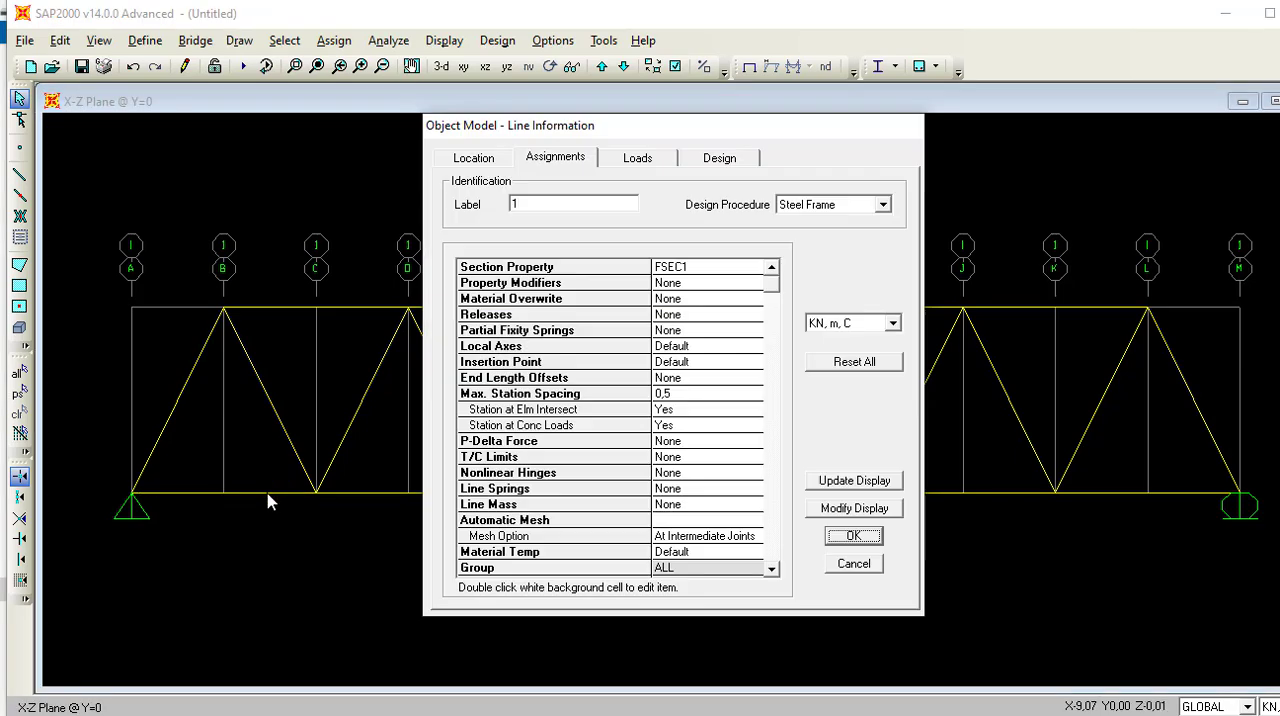
left_click(472, 168)
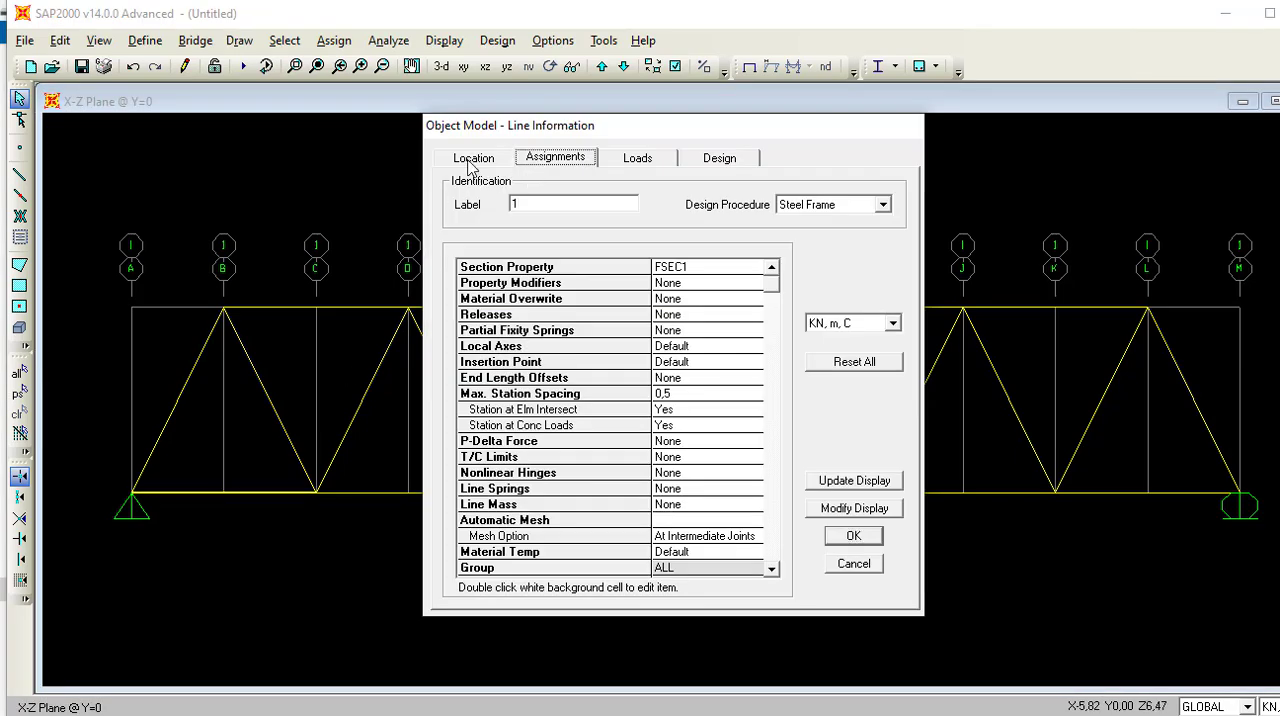
left_click(473, 162)
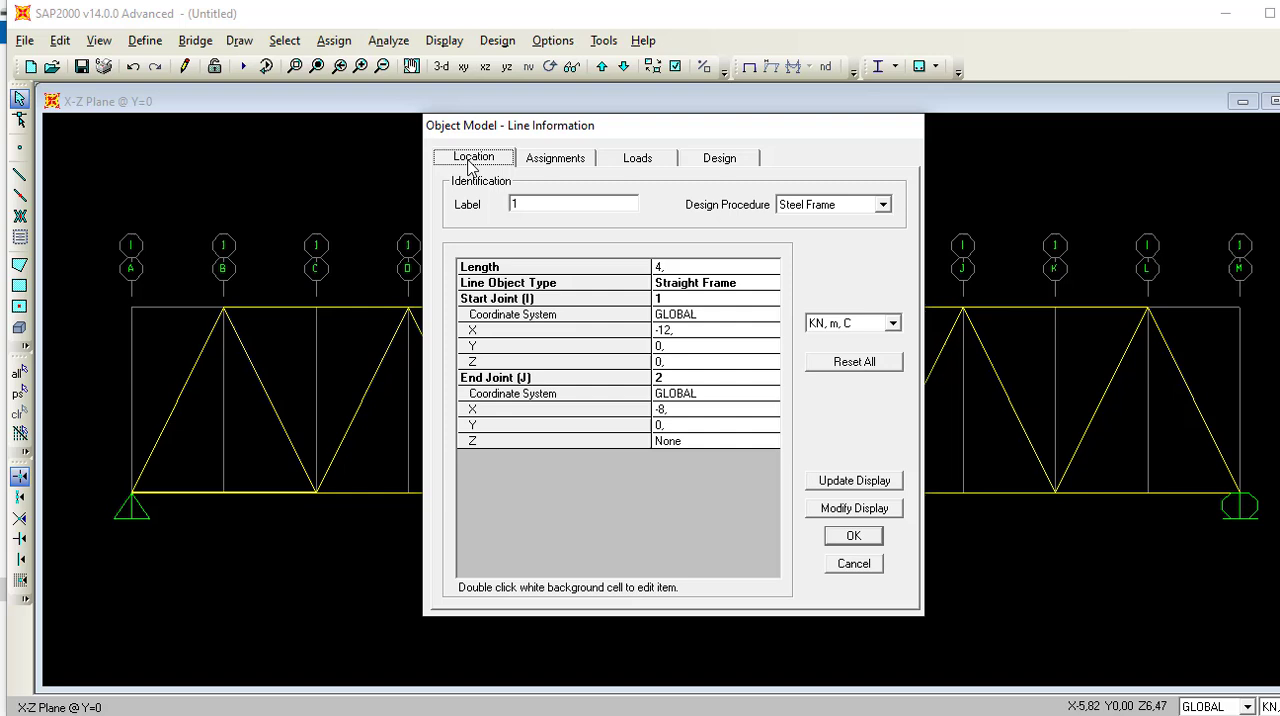
left_click(859, 537)
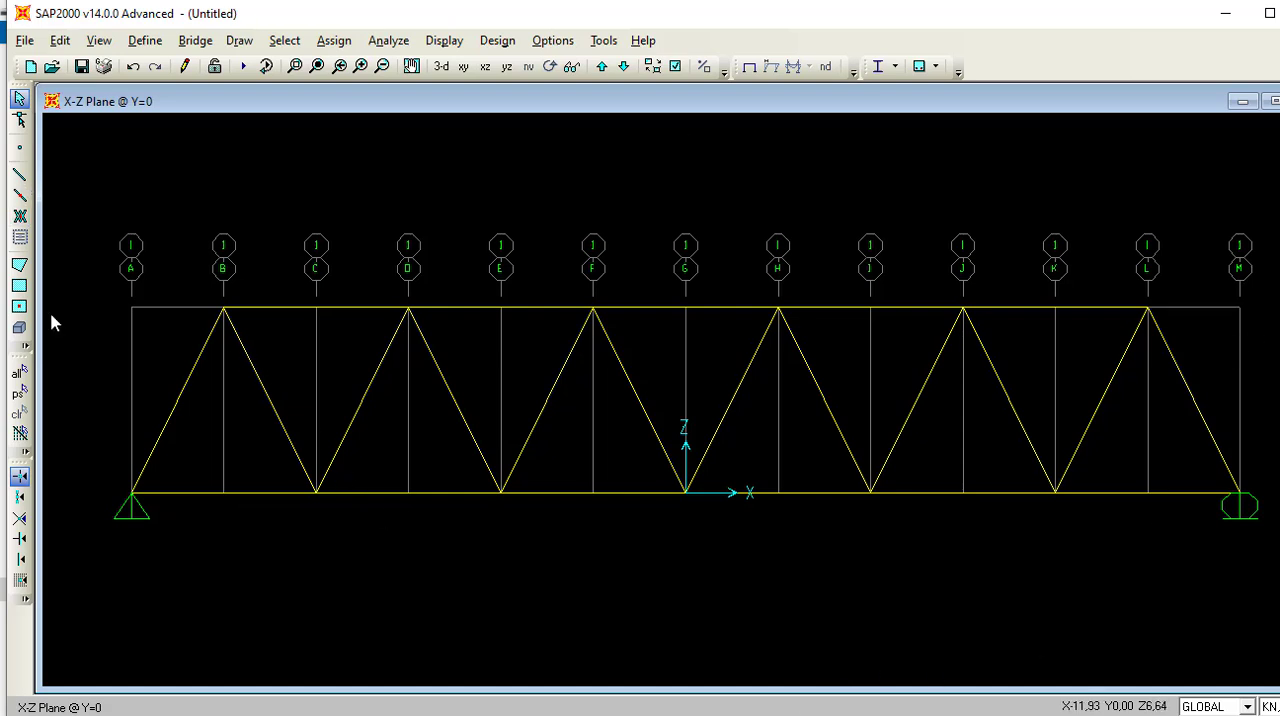
Draw a vertical frame member along gridline B from the top chord joint down to the bottom chord.
right_click(225, 416)
key("Escape")
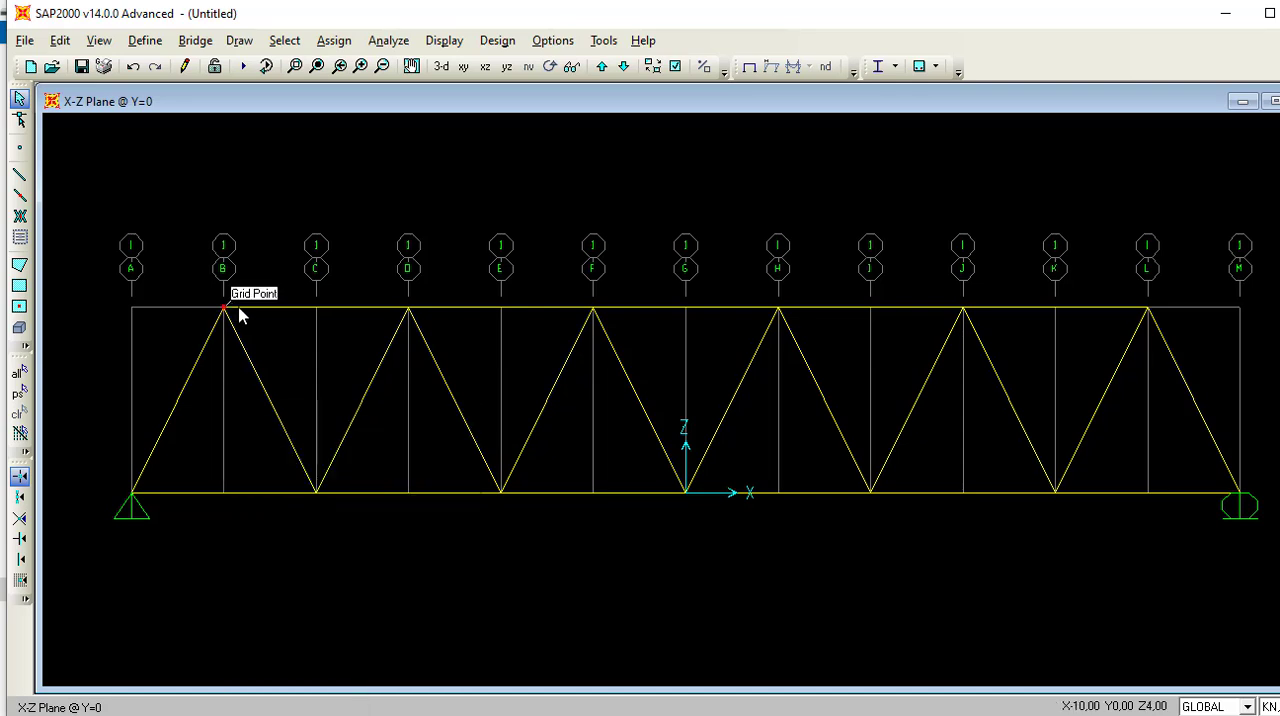
left_click(19, 175)
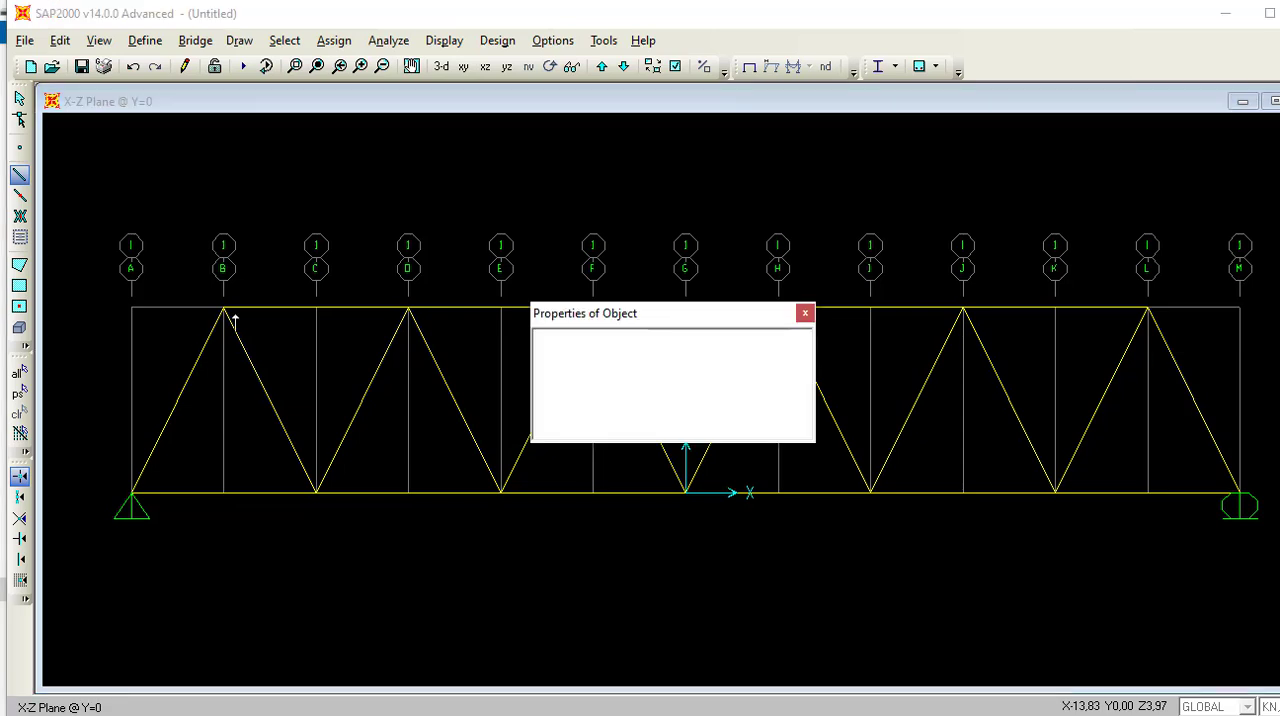
left_click(223, 308)
left_click(223, 492)
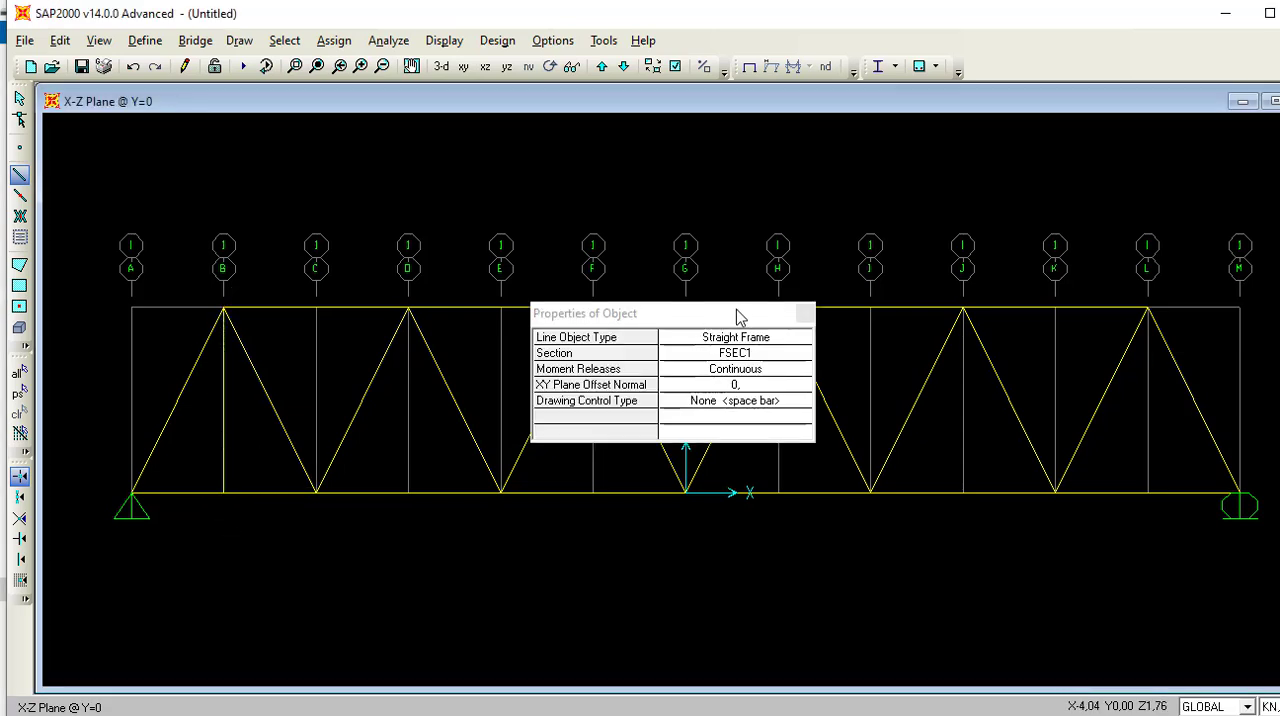
key("Escape")
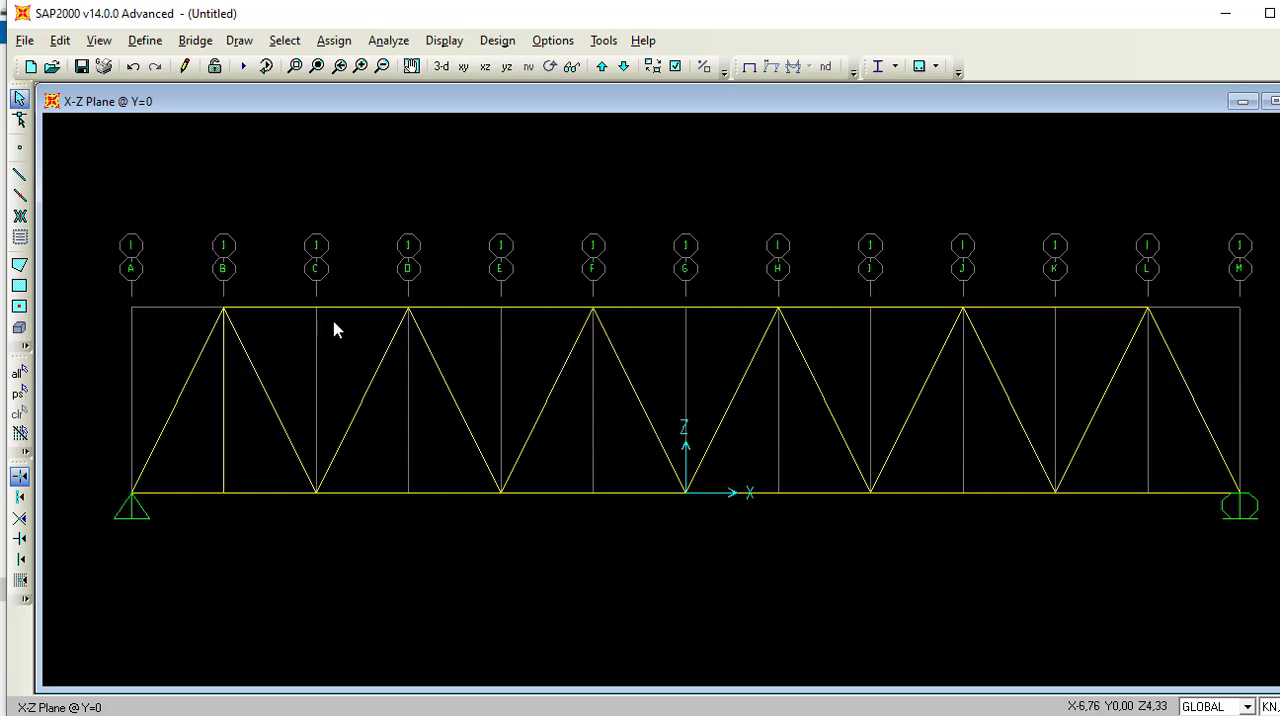
Inspect the location data of the vertical member on gridline B and delete that member.
right_click(223, 410)
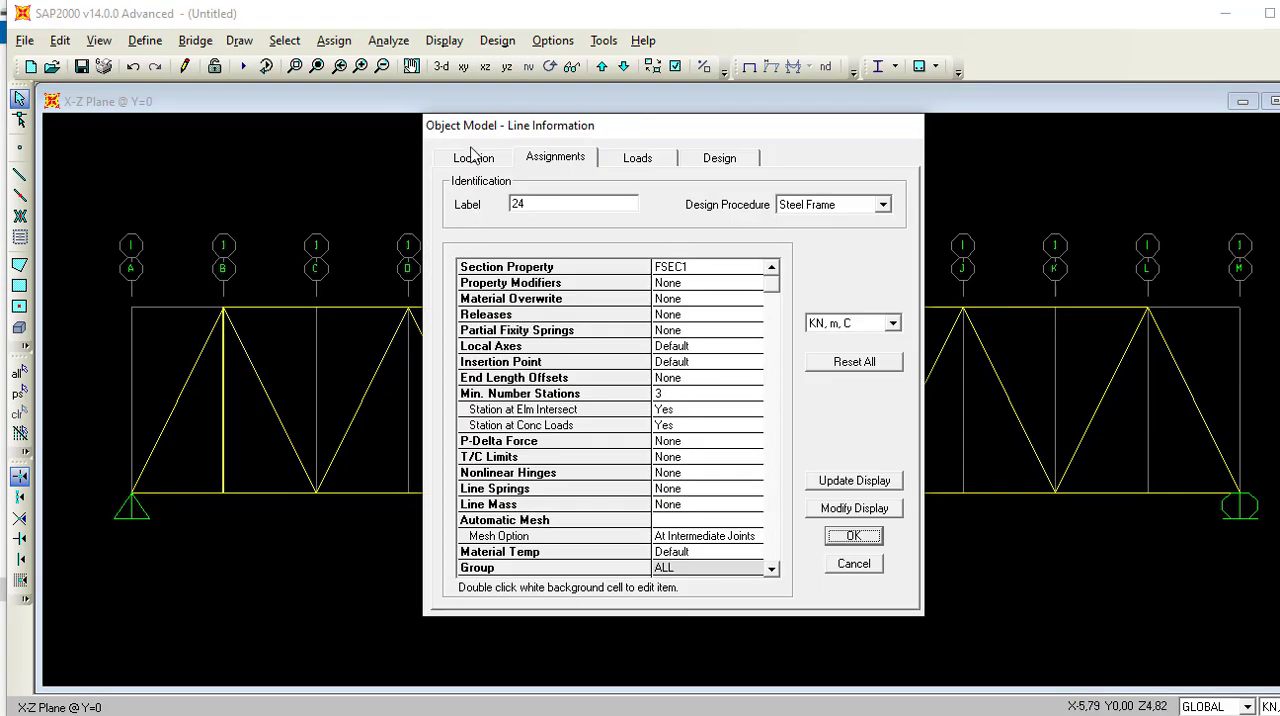
left_click(473, 158)
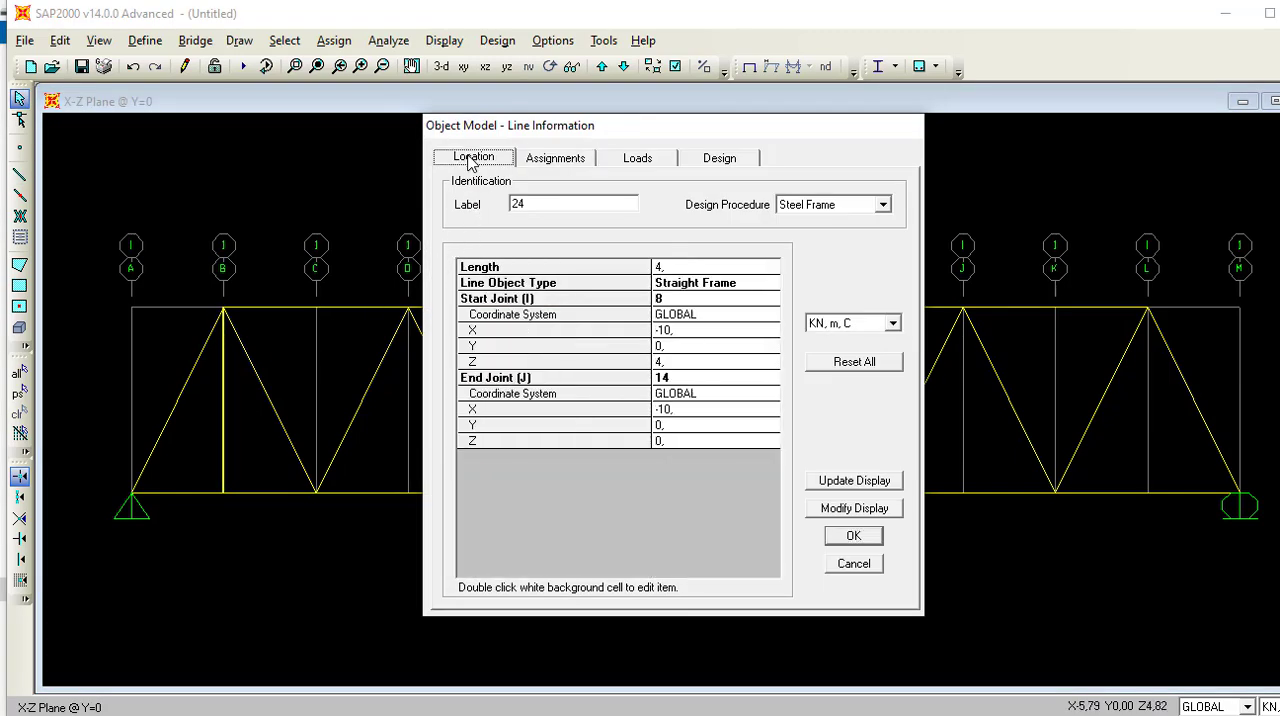
left_click(852, 536)
left_click(223, 414)
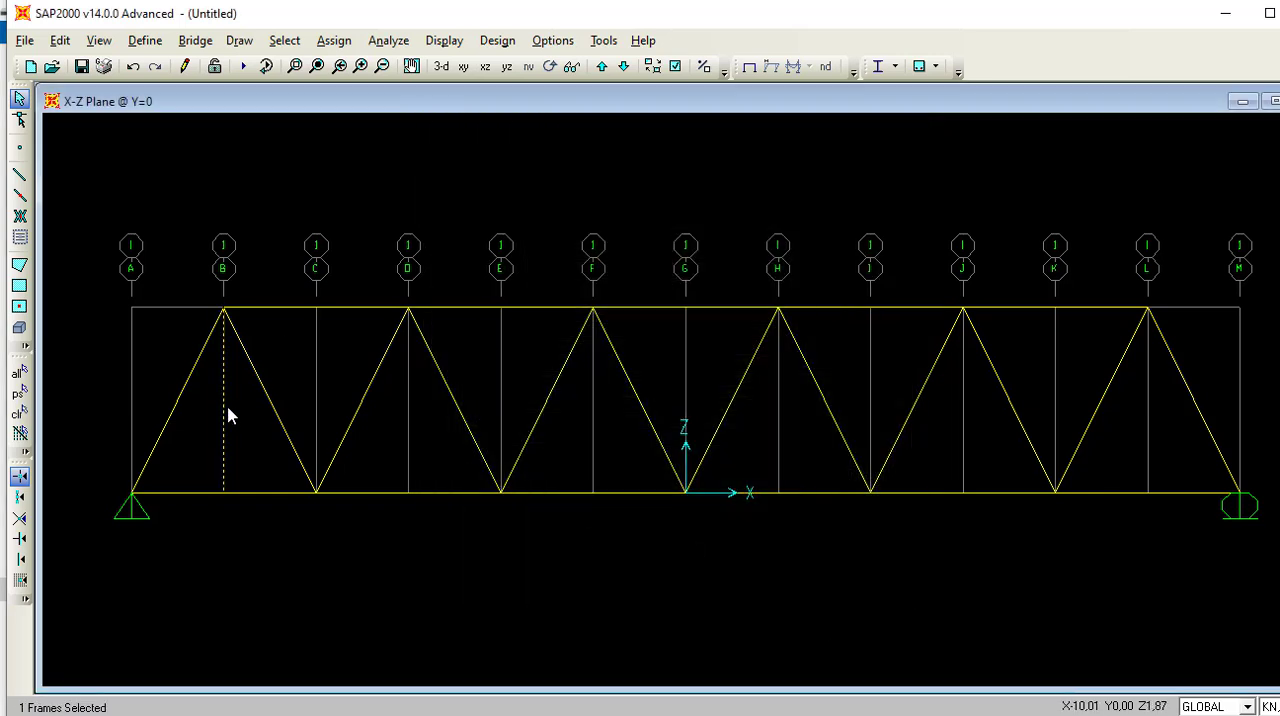
left_click(231, 413)
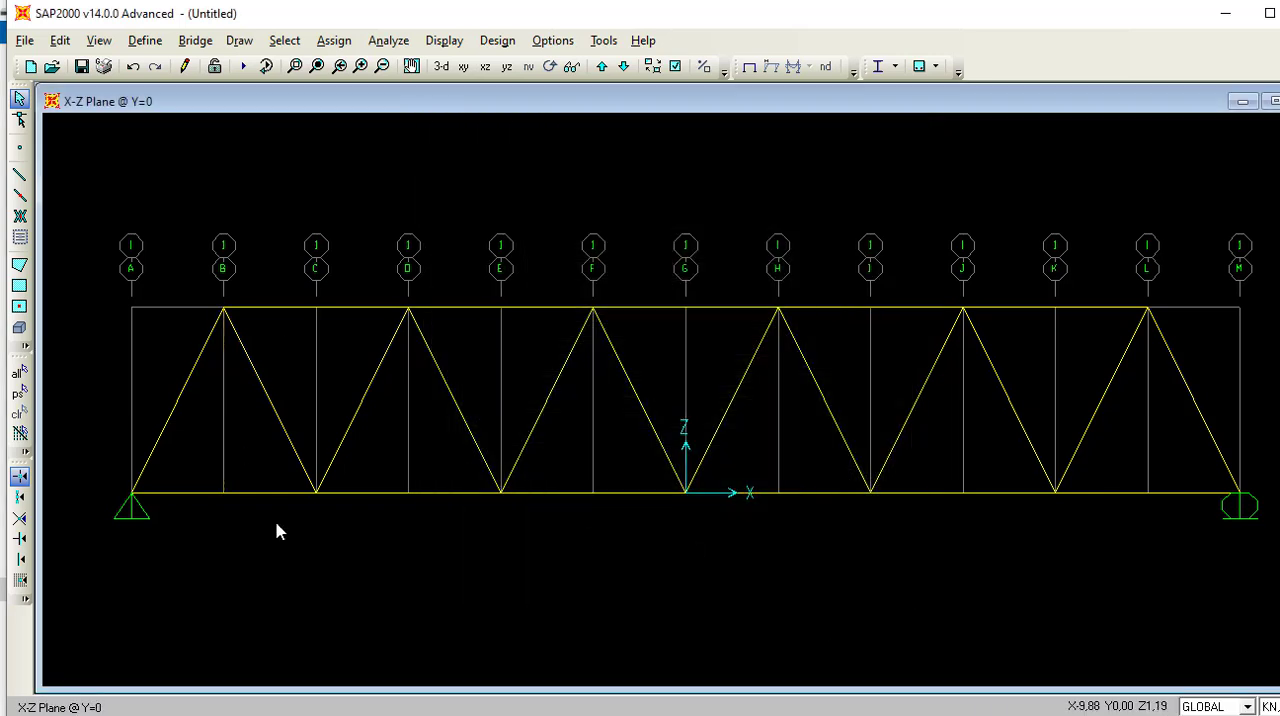
Switch to PowerPoint to review the brief's member profiles, steel grade, loads and double-angle section drawings, and return to SAP2000.
key("alt+Tab")
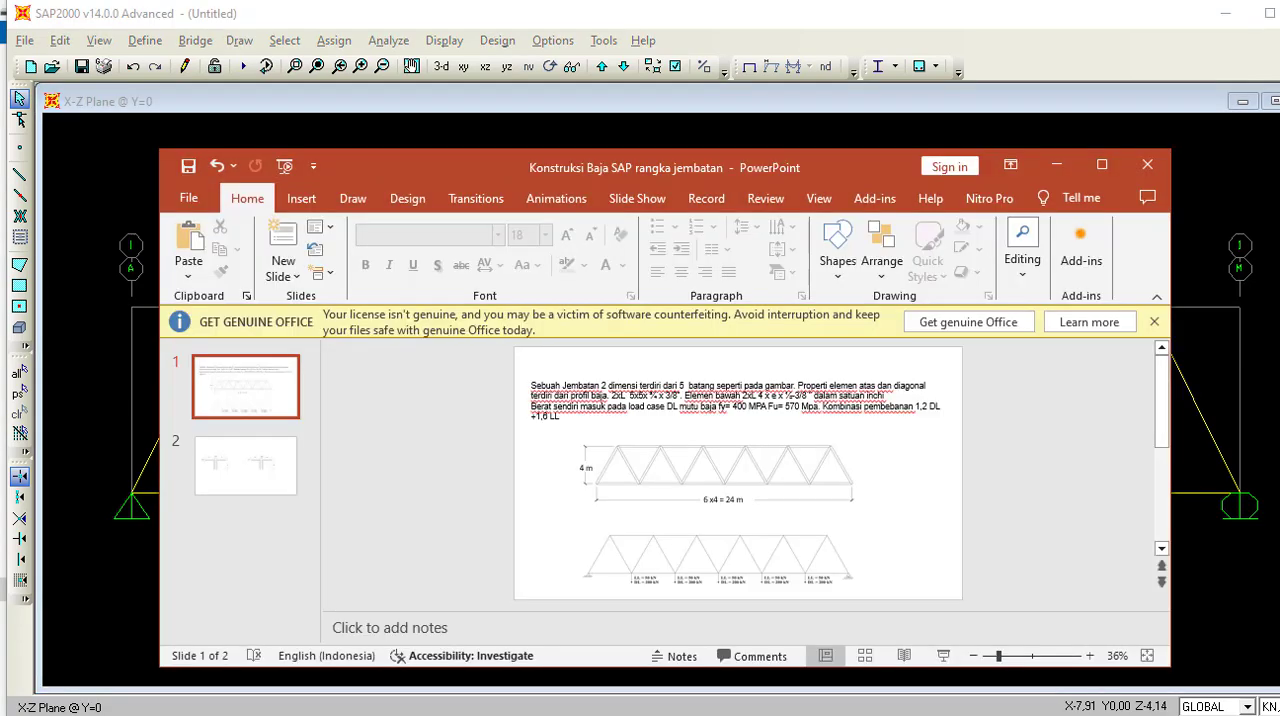
left_click(1101, 166)
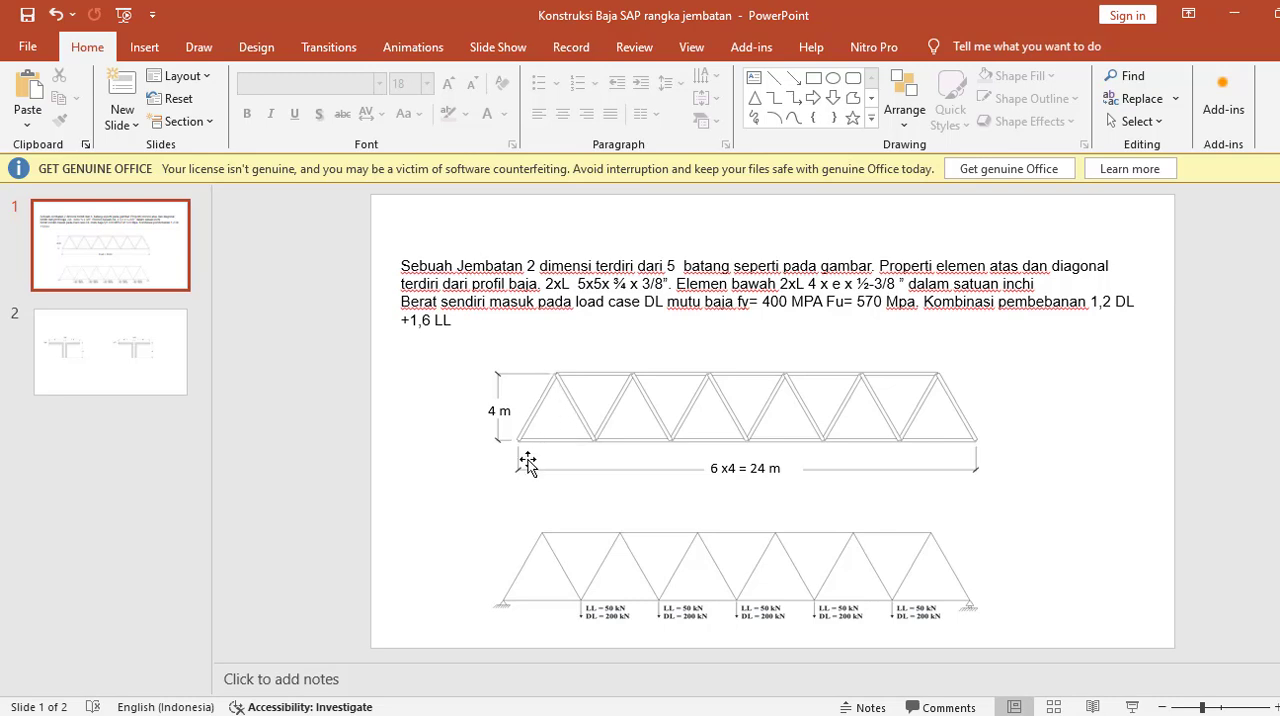
left_click(1236, 14)
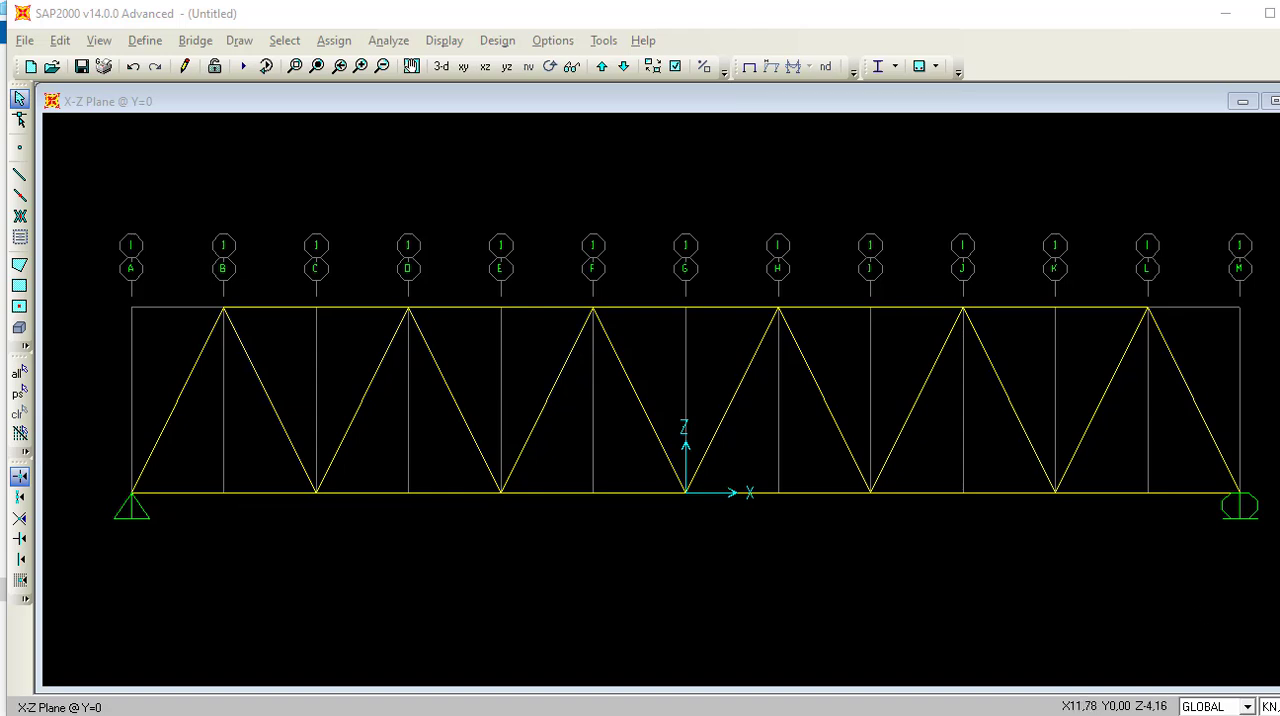
key("alt+Tab")
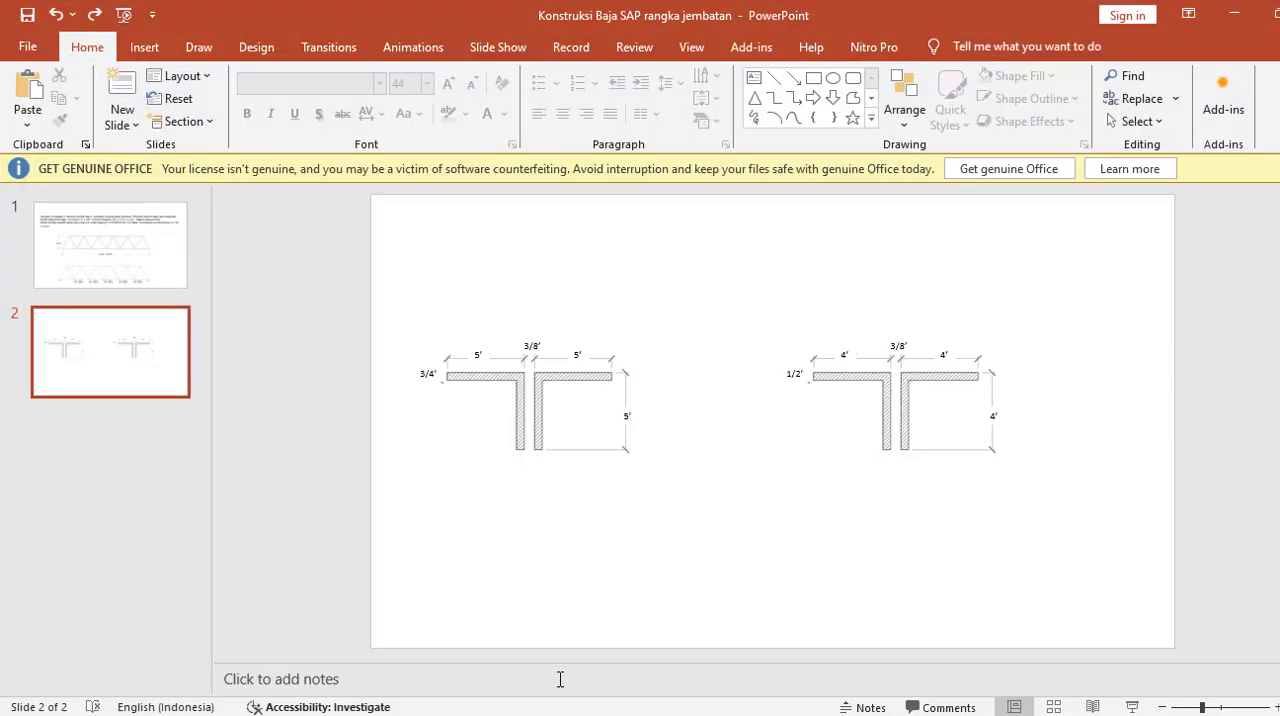
left_click(128, 258)
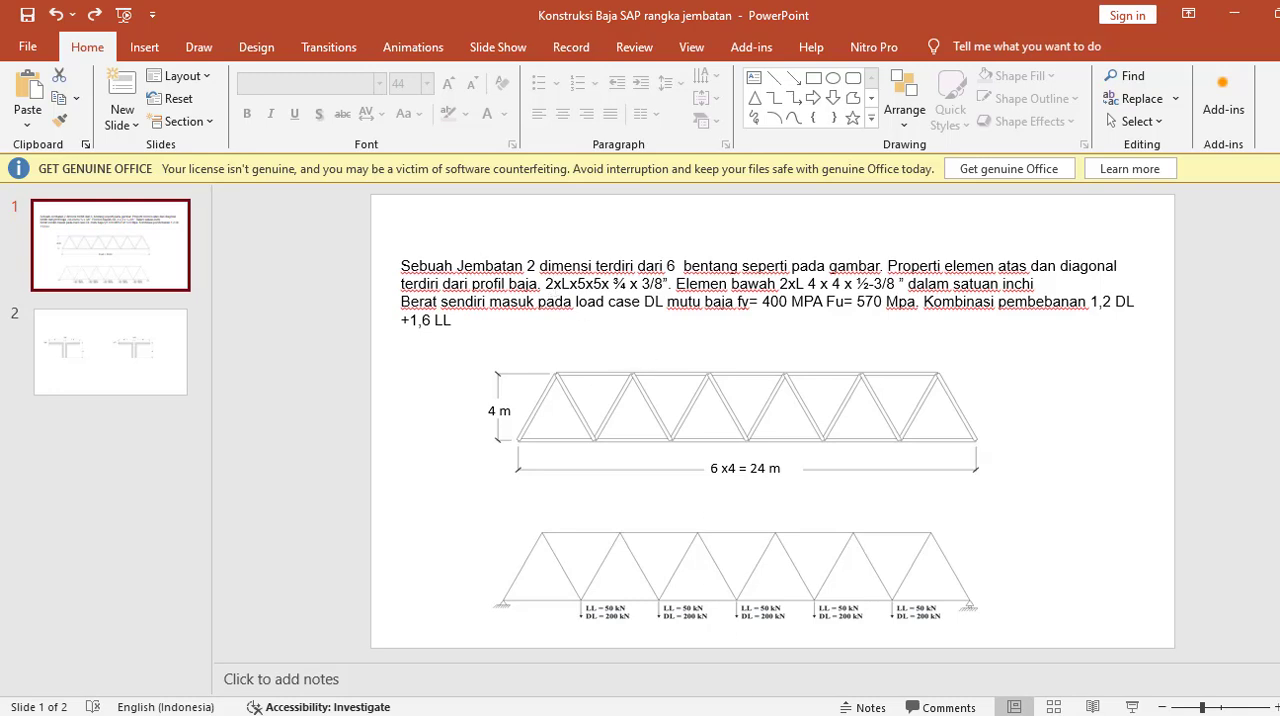
key("alt+Tab")
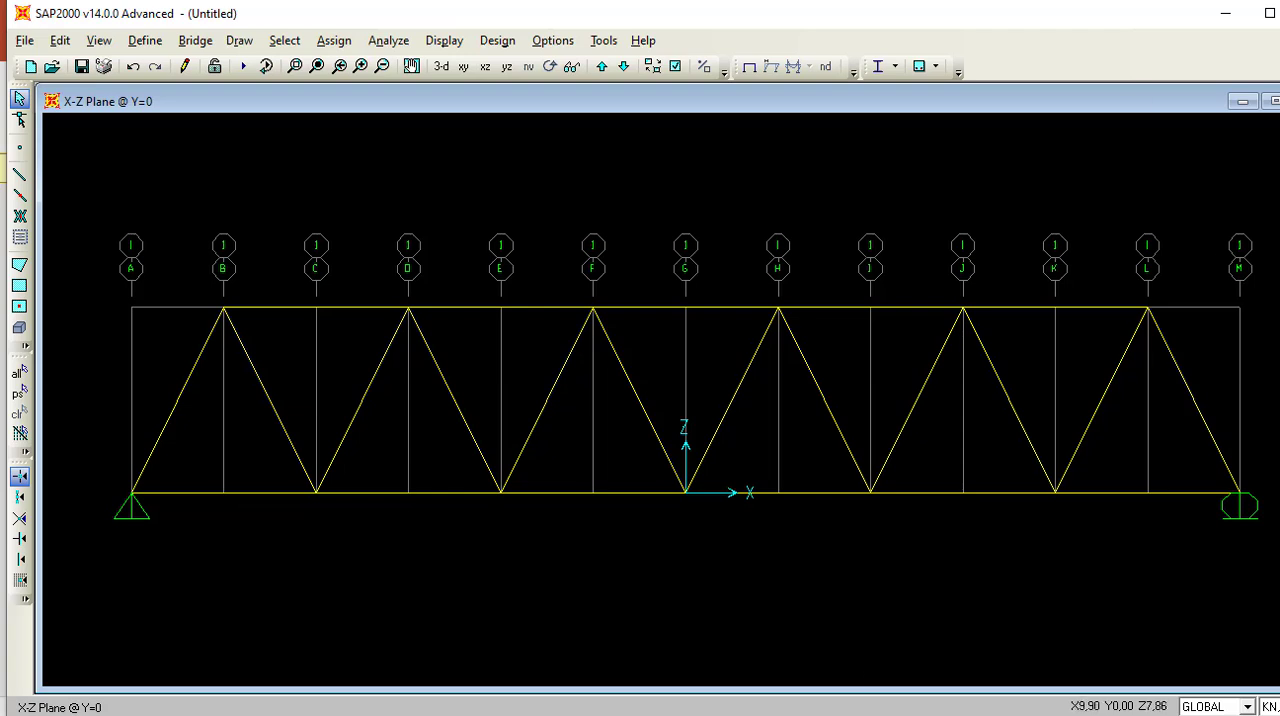
Start the definition of a new material in the materials list.
left_click(143, 45)
left_click(147, 66)
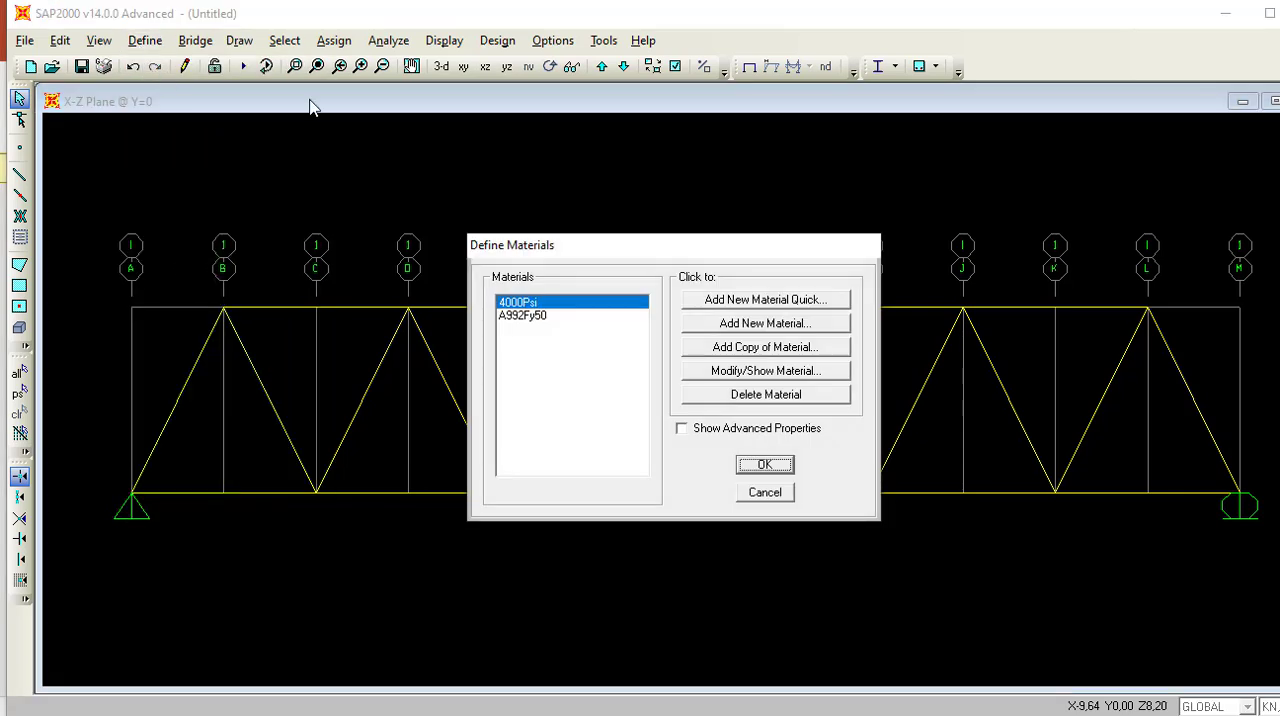
left_click(795, 324)
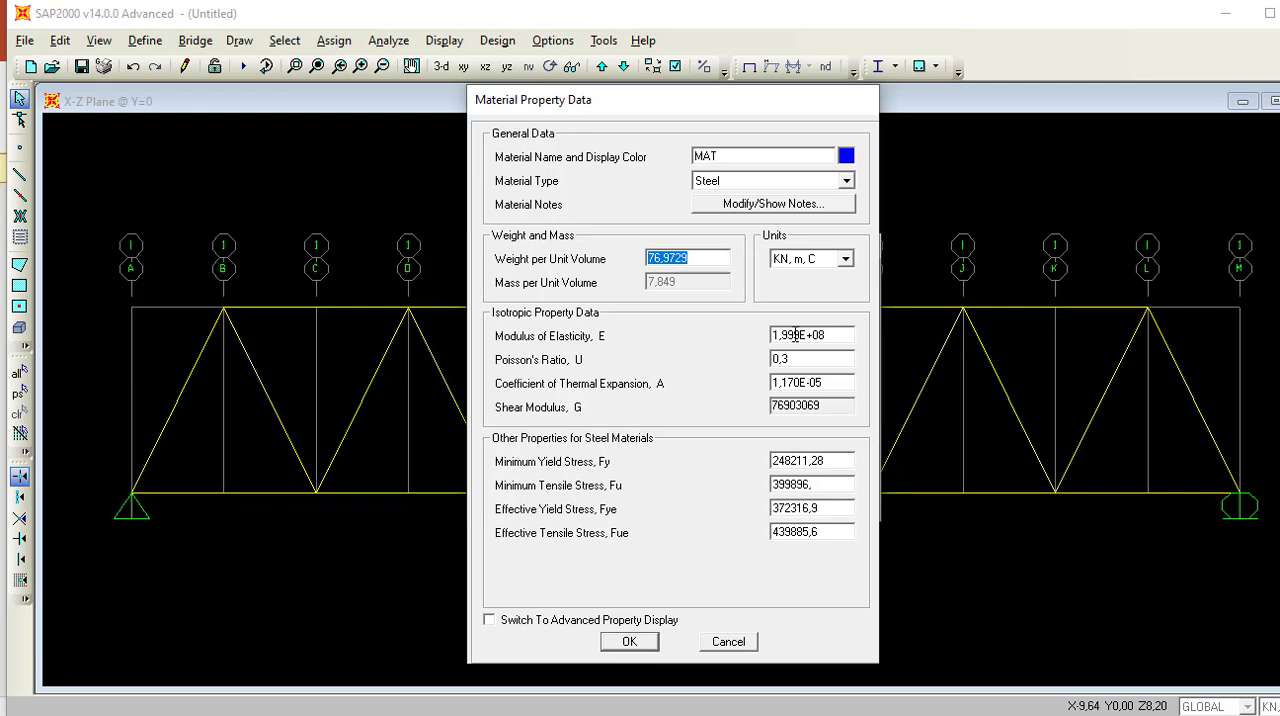
left_click(740, 643)
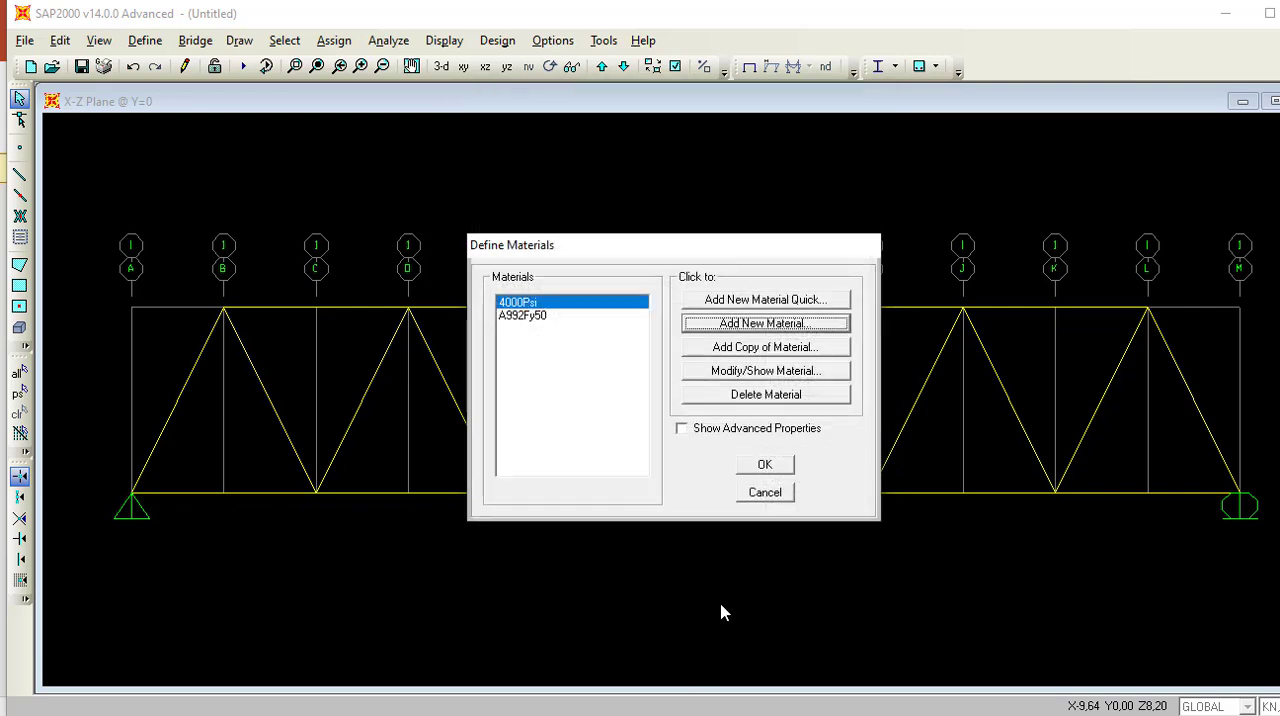
left_click(533, 320)
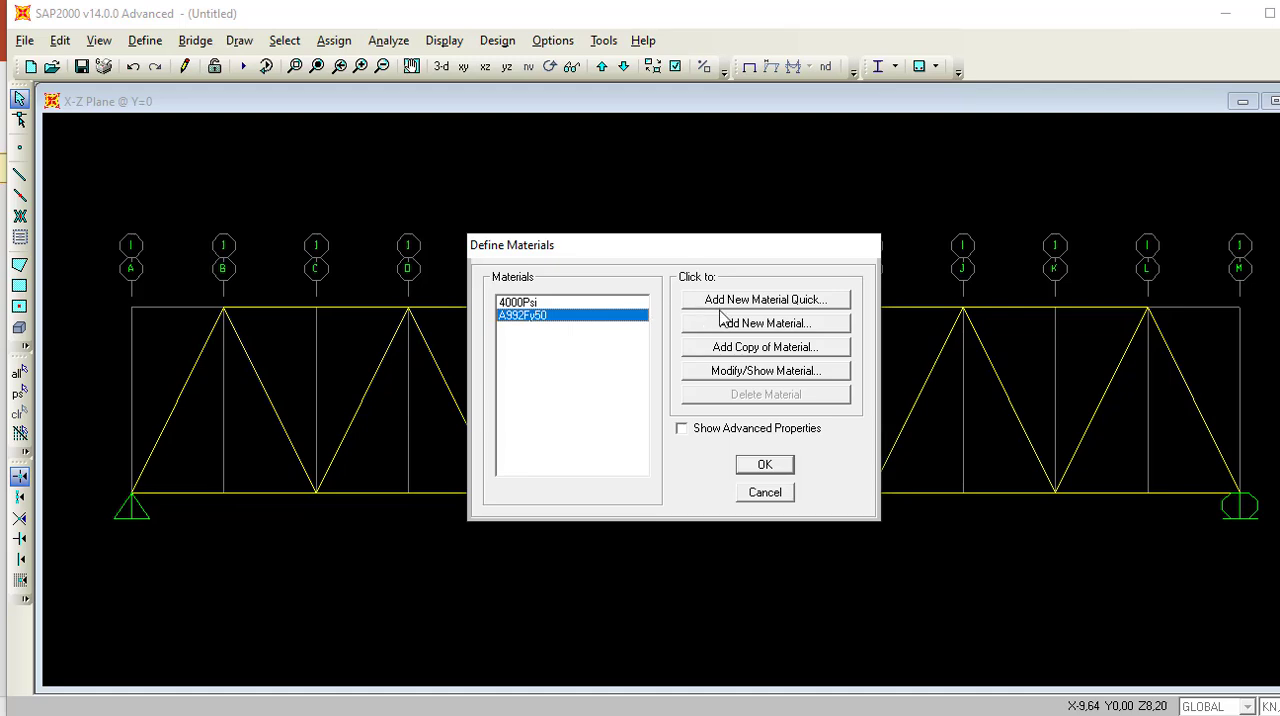
left_click(747, 323)
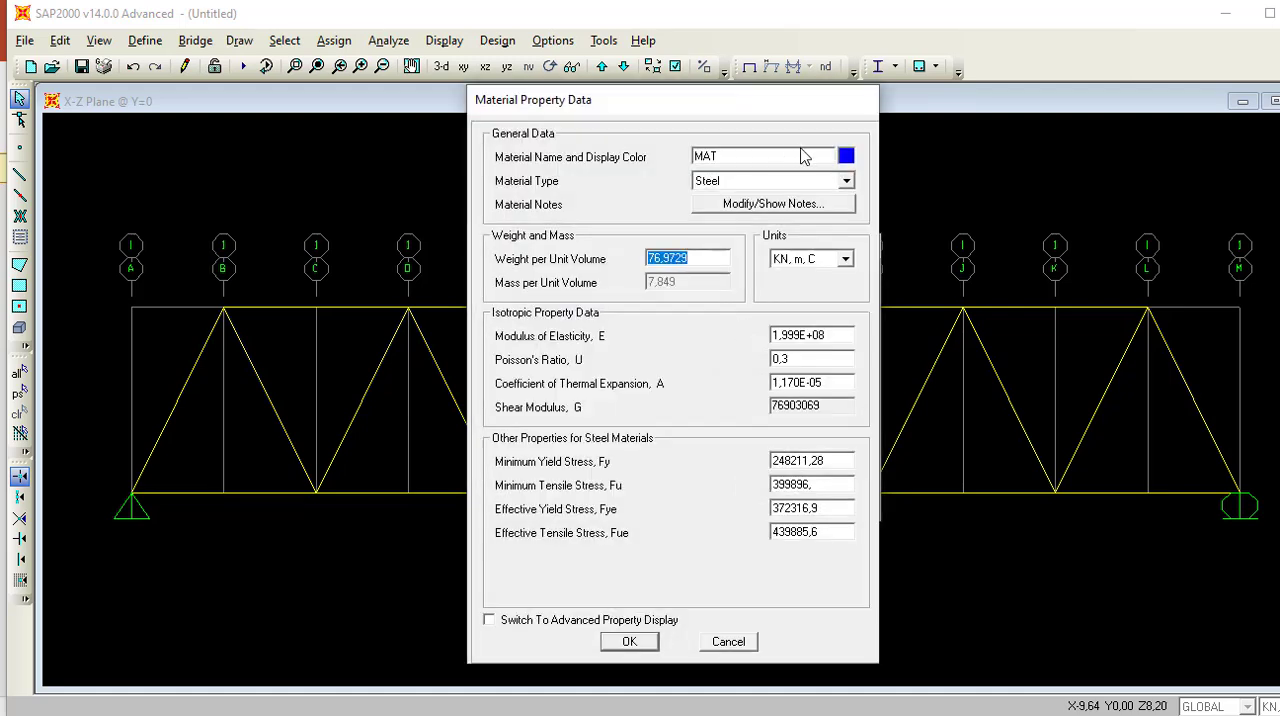
Consult the brief in PowerPoint, return to SAP2000, and name the new material BJ 57 with material type Steel.
double_click(799, 150)
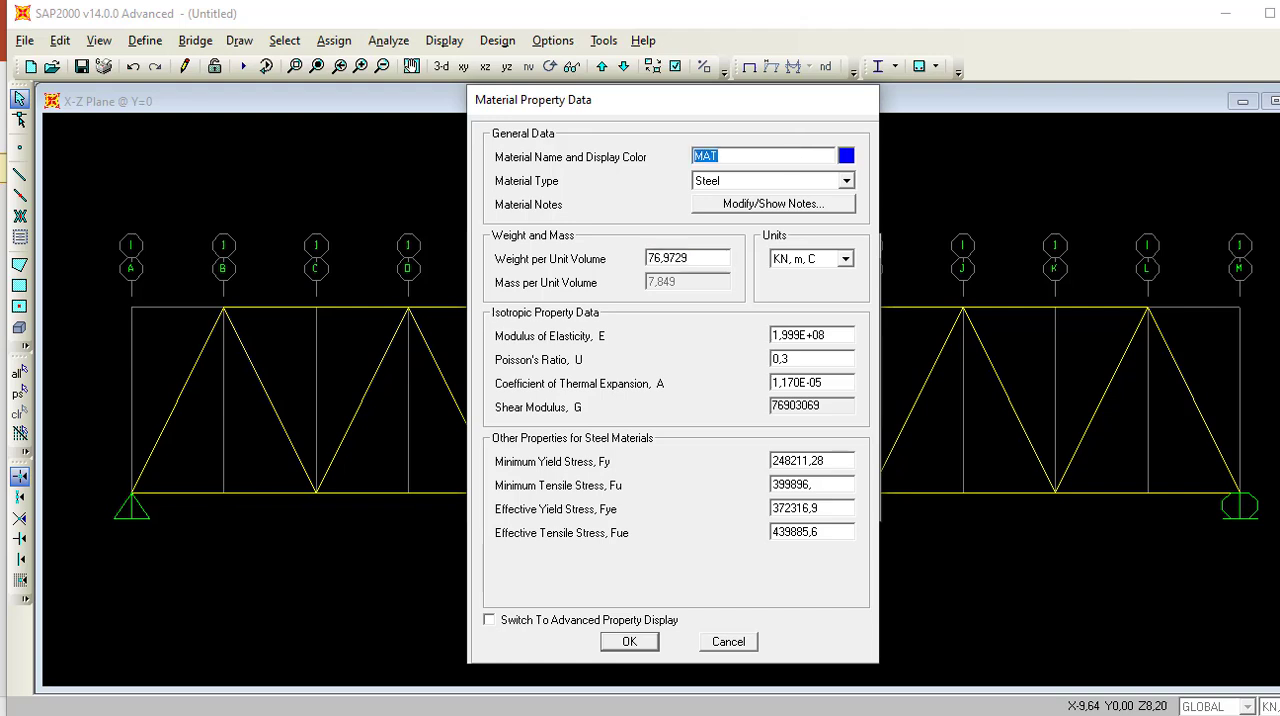
left_click(590, 714)
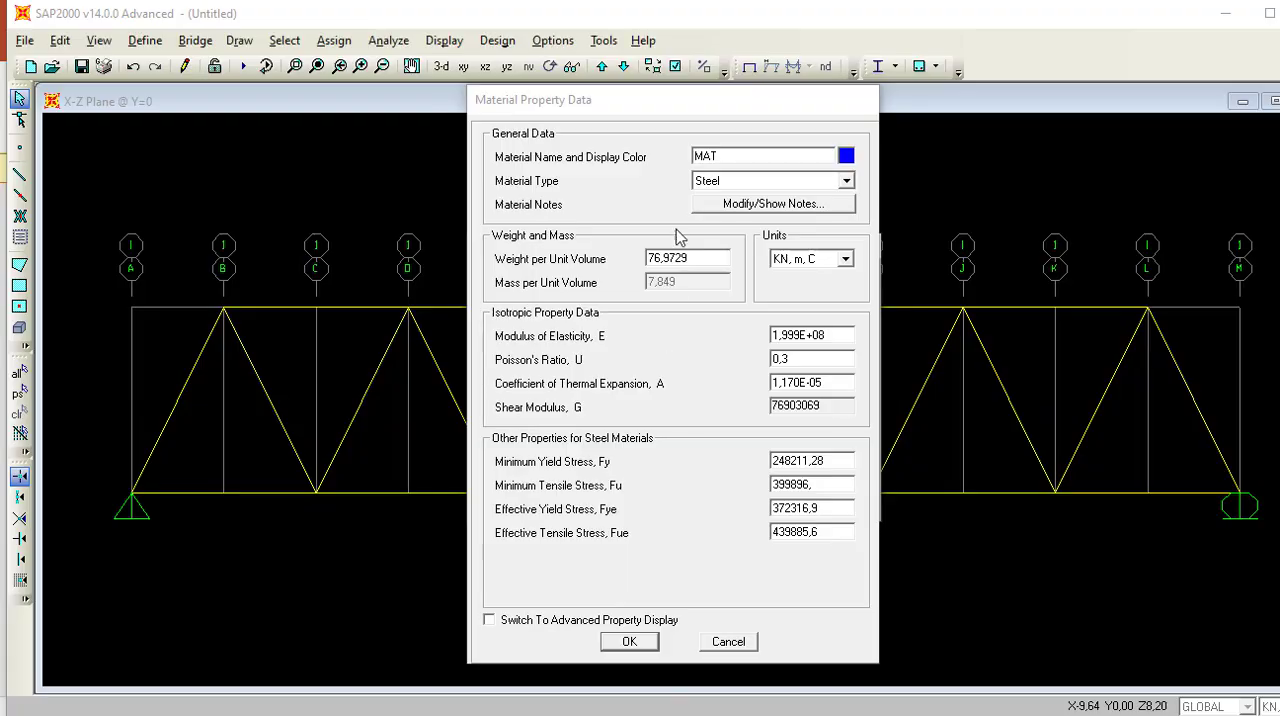
left_click(727, 155)
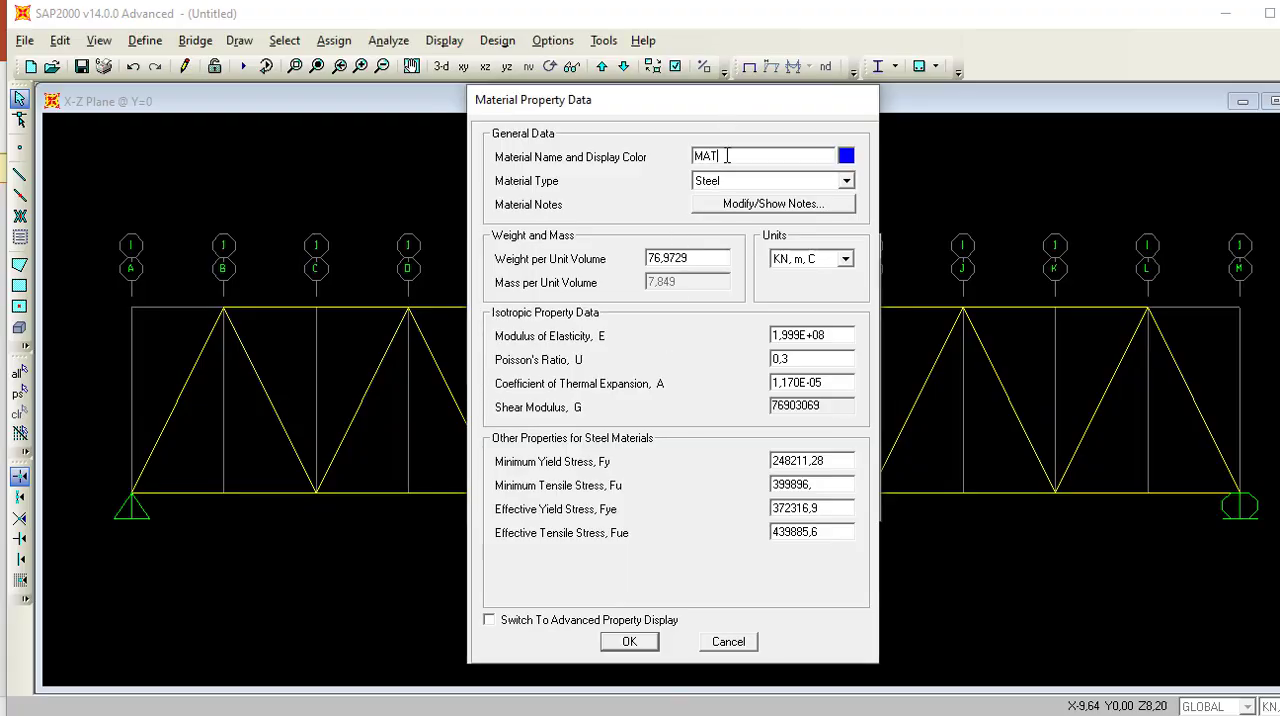
key("BackSpace")
key("BackSpace")
key("BackSpace")
type("BJ 57")
left_click(846, 183)
left_click(826, 201)
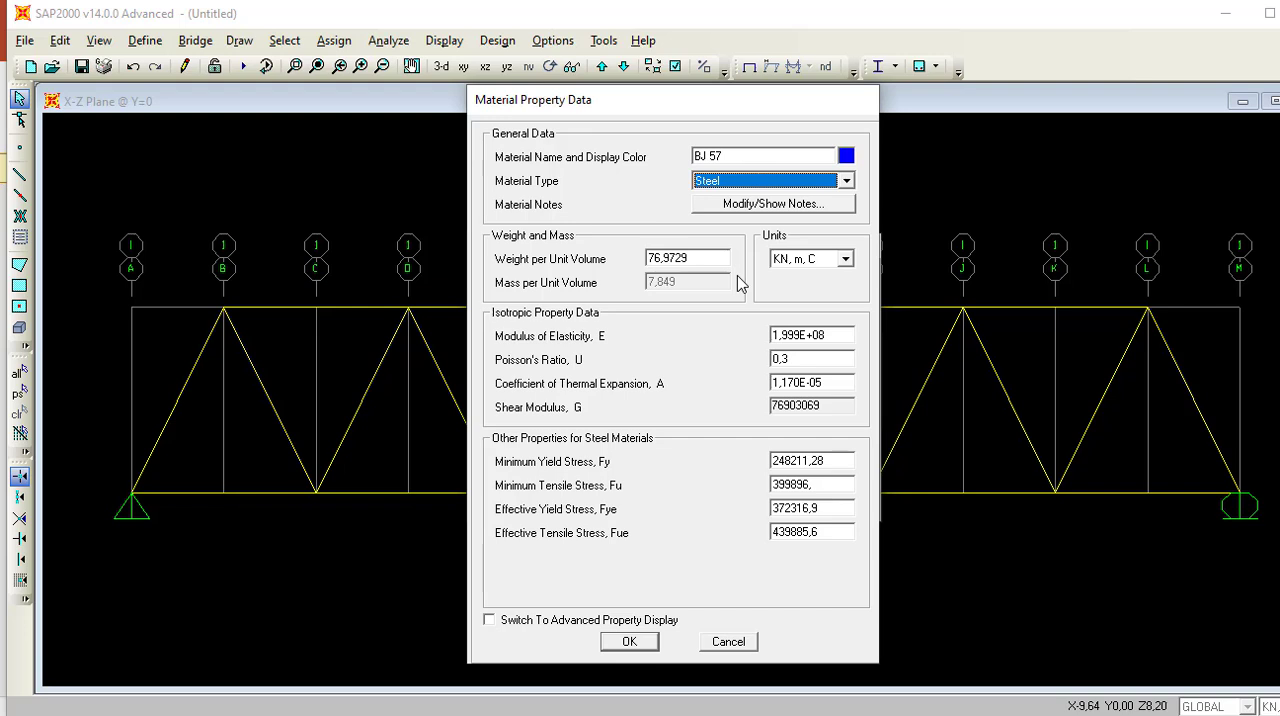
Set the BJ 57 material's weight per unit volume to 78,5 in KN, m, C units.
left_click(697, 260)
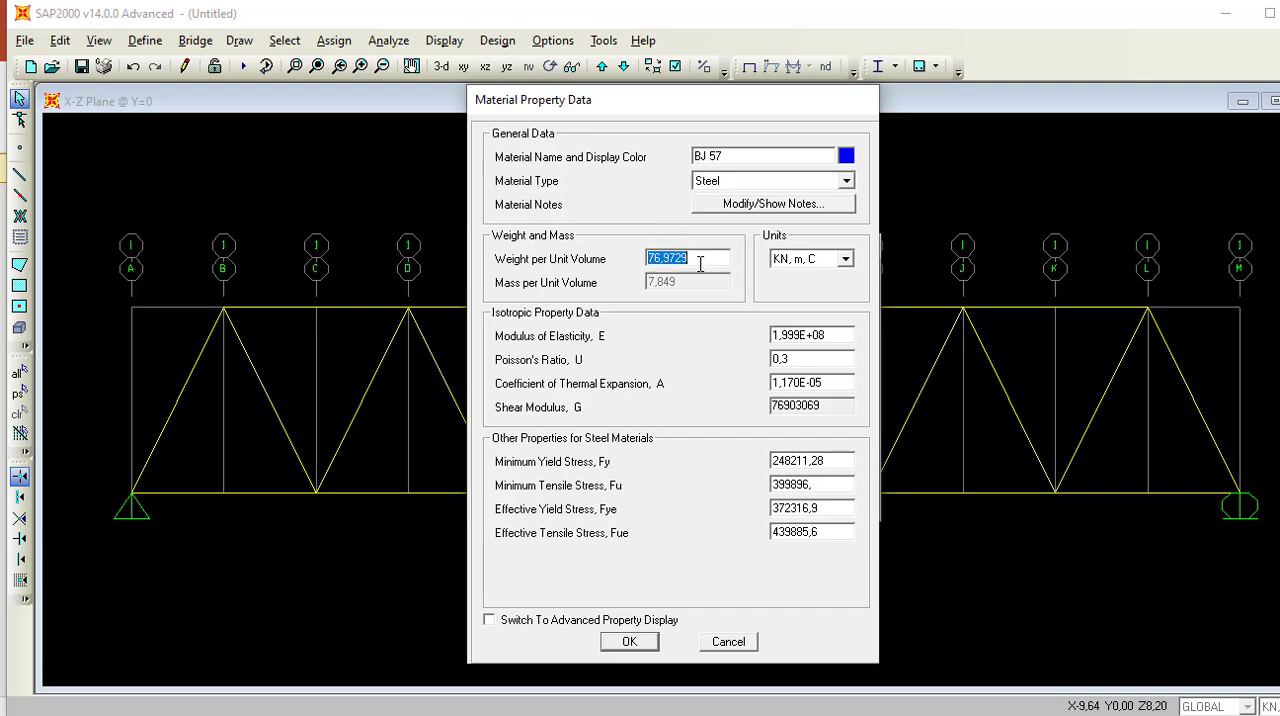
left_click(697, 260)
left_click_drag(703, 258, 651, 257)
type("78,5")
Switch the material's units to N, mm, C and set its modulus of elasticity to 200000.
double_click(832, 334)
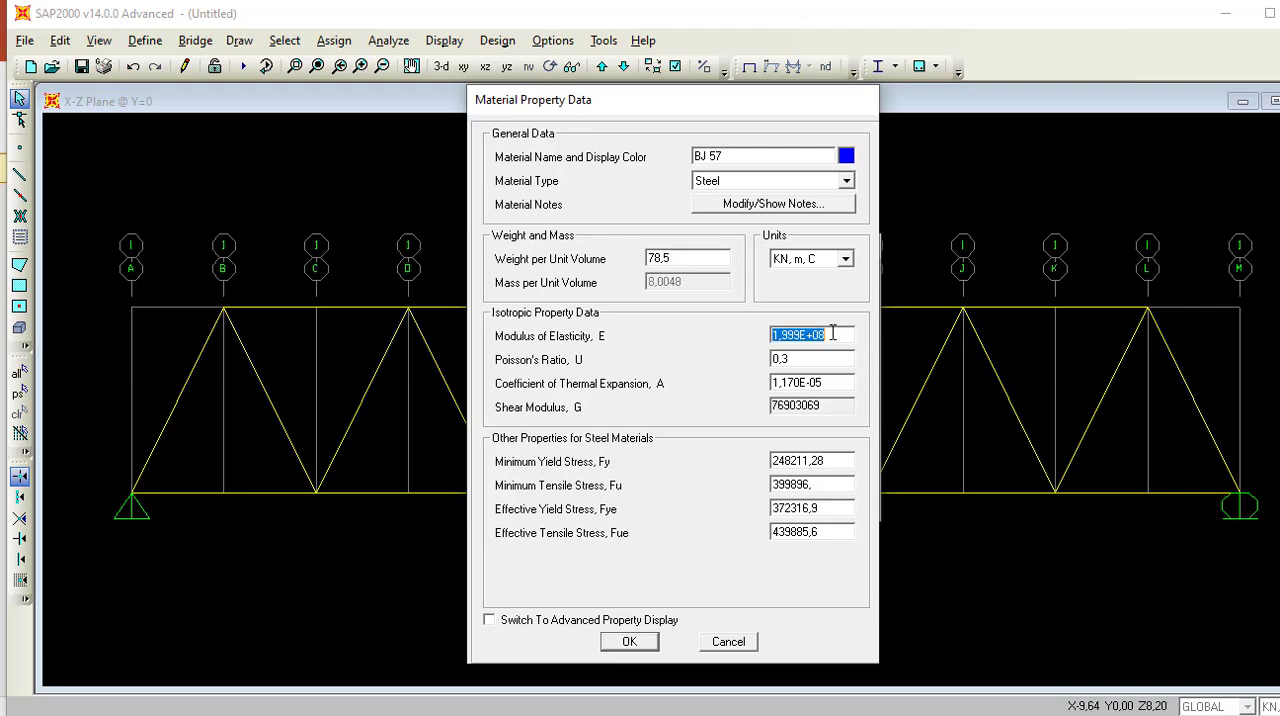
type("2")
key("BackSpace")
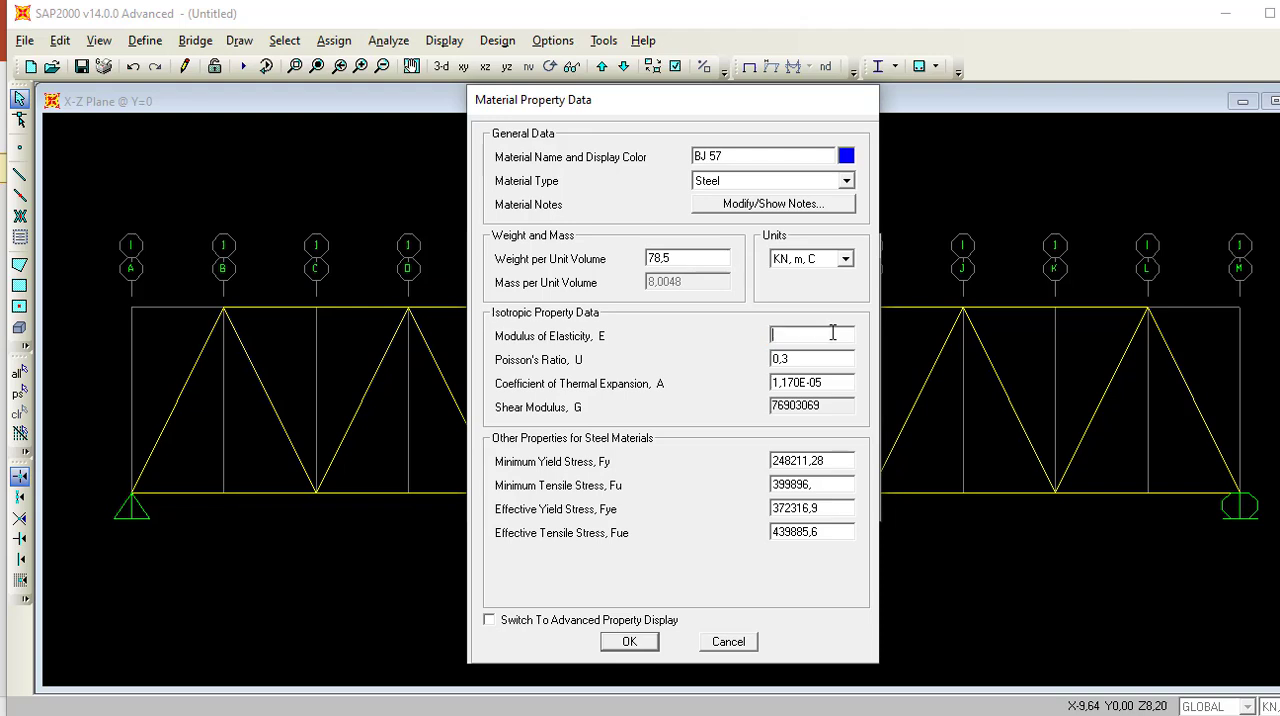
left_click(845, 260)
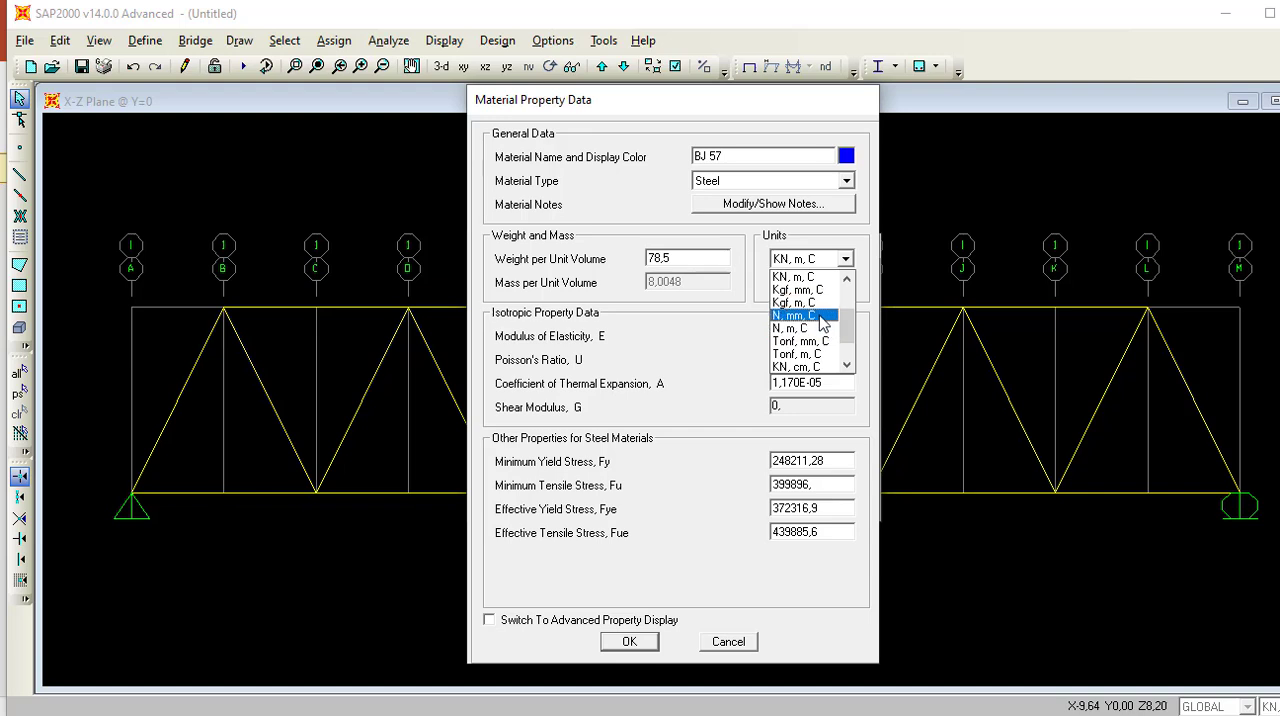
left_click(815, 316)
double_click(795, 333)
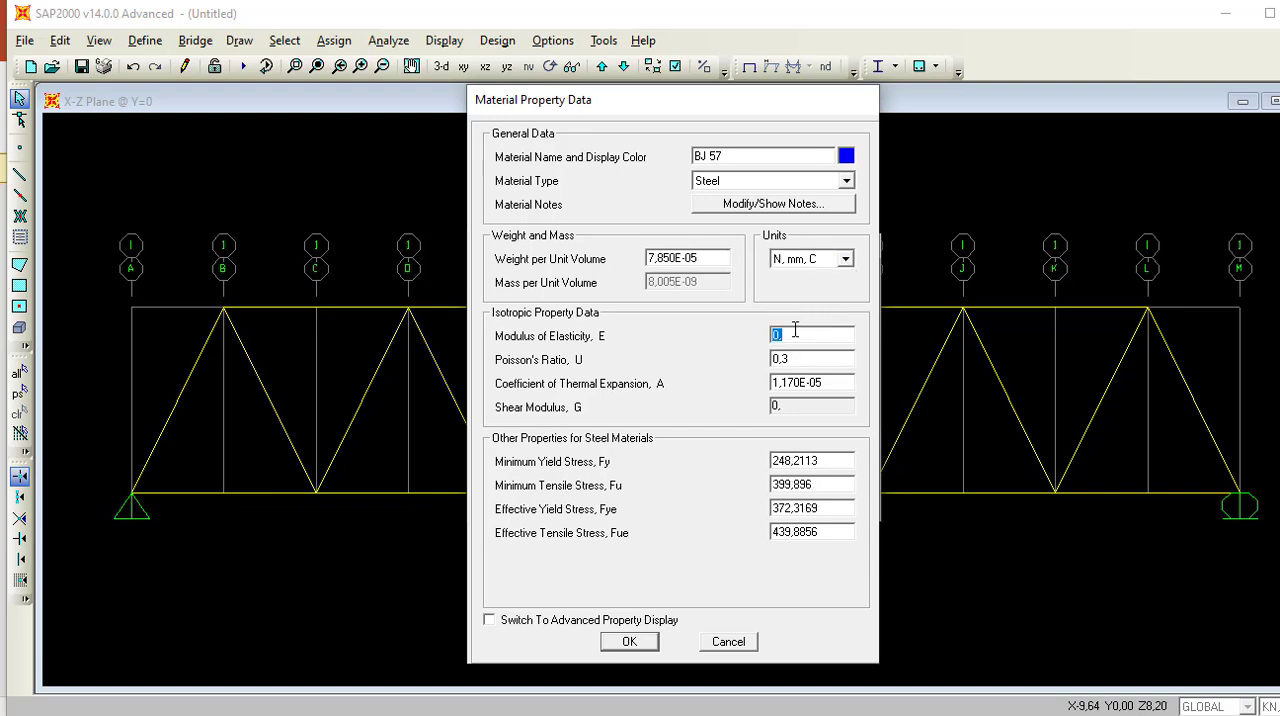
type("200000")
Check the steel grade in the PowerPoint brief, then set the material's minimum yield stress Fy to 400 and minimum tensile stress Fu to 570.
left_click(812, 462)
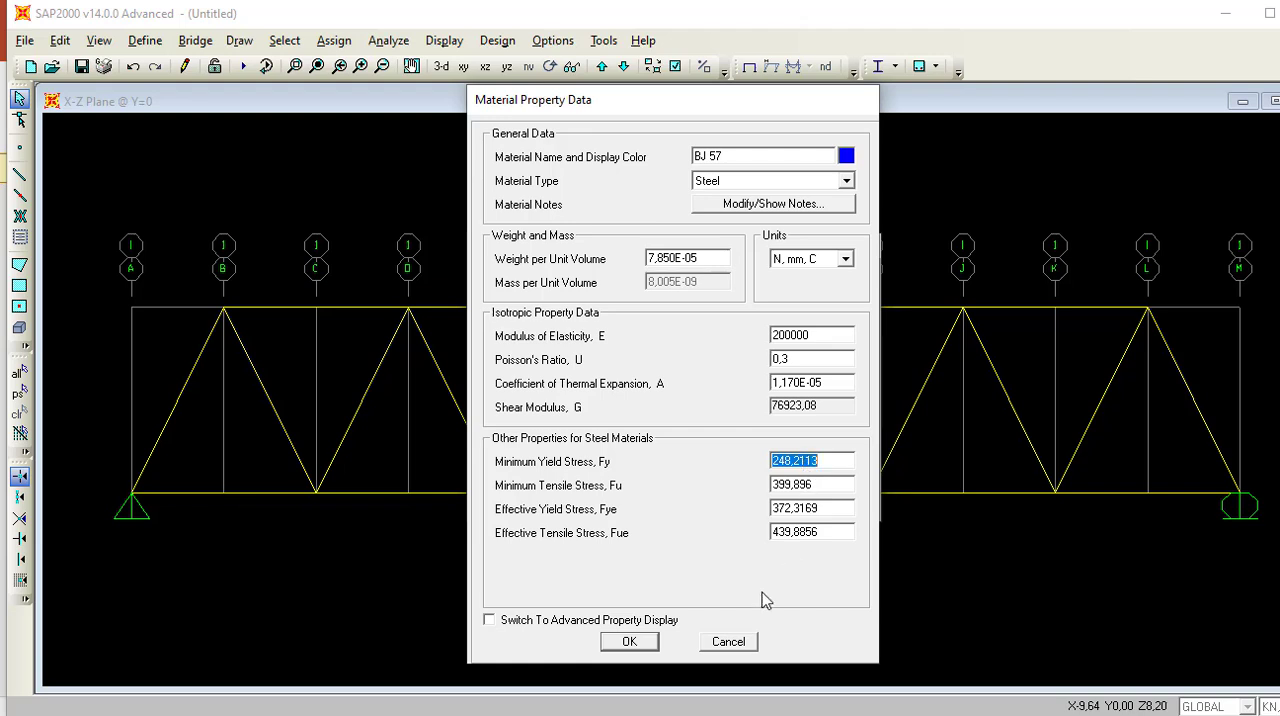
left_click(615, 715)
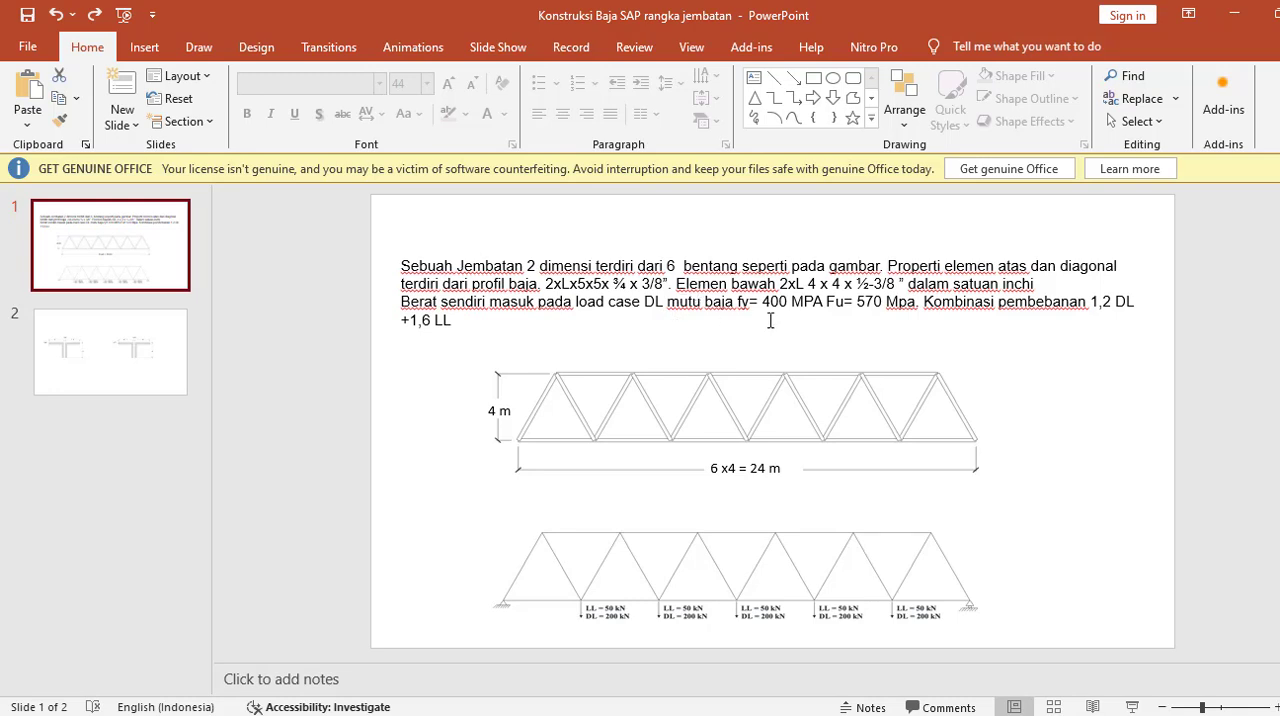
left_click(1232, 14)
type("400")
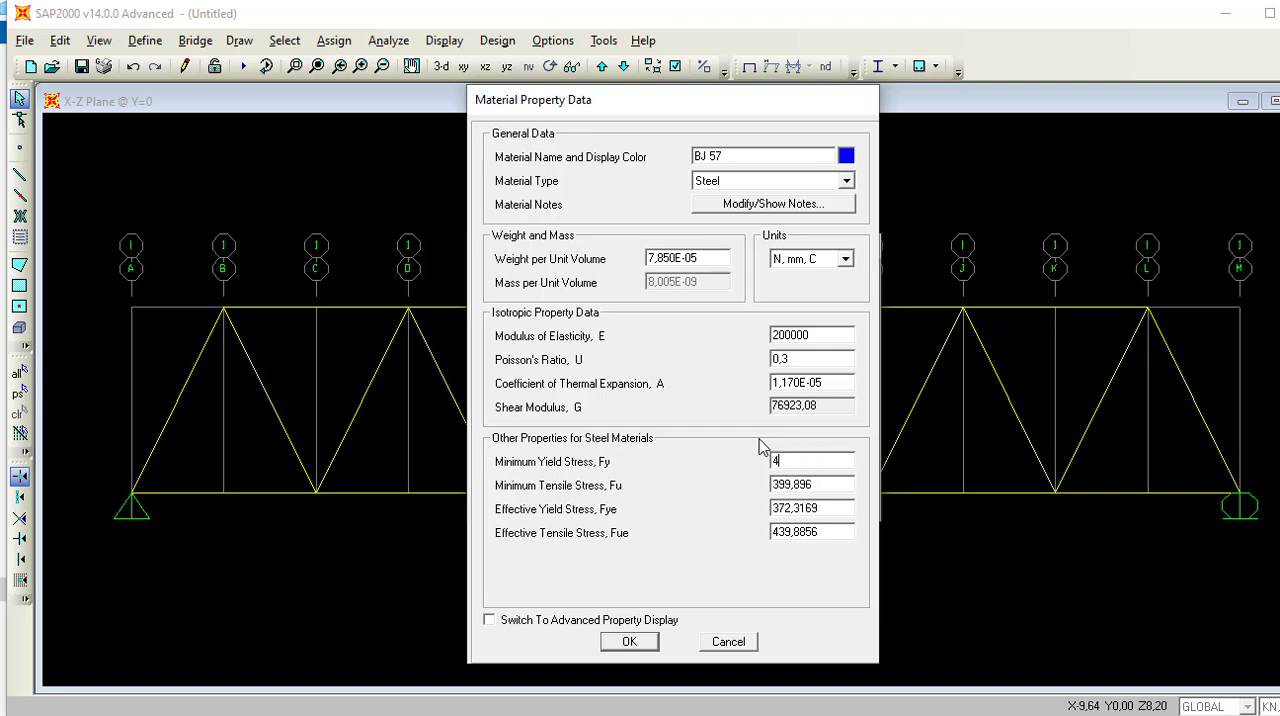
left_click(827, 486)
type("570")
Set the effective yield stress Fye to 400 and effective tensile stress Fue to 570, and save the BJ 57 material.
left_click(834, 511)
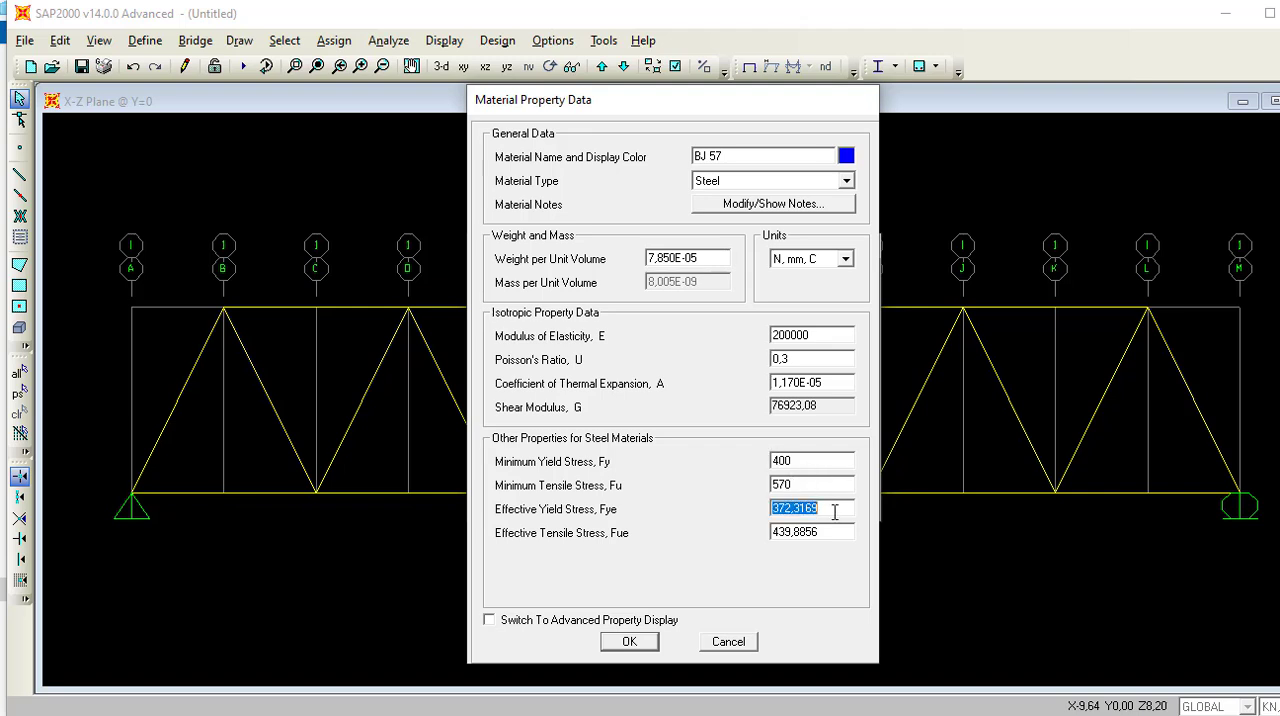
type("400")
left_click(816, 530)
type("5")
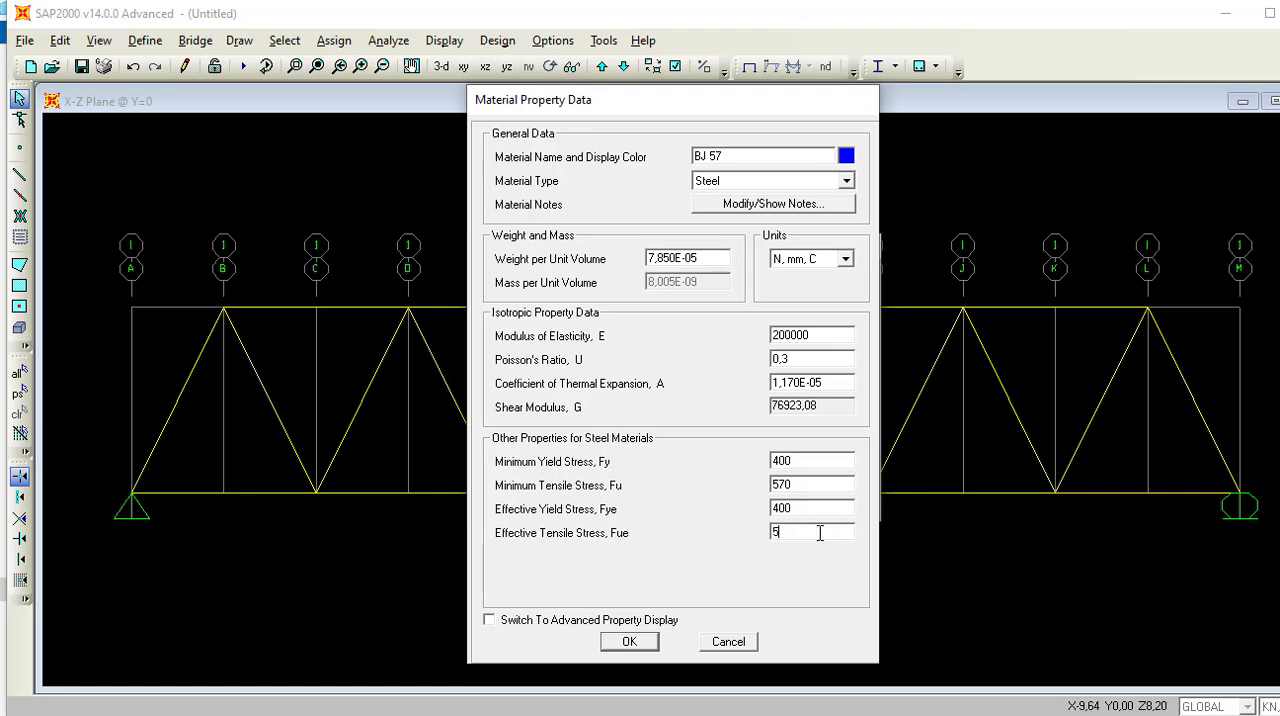
type("70")
left_click(627, 646)
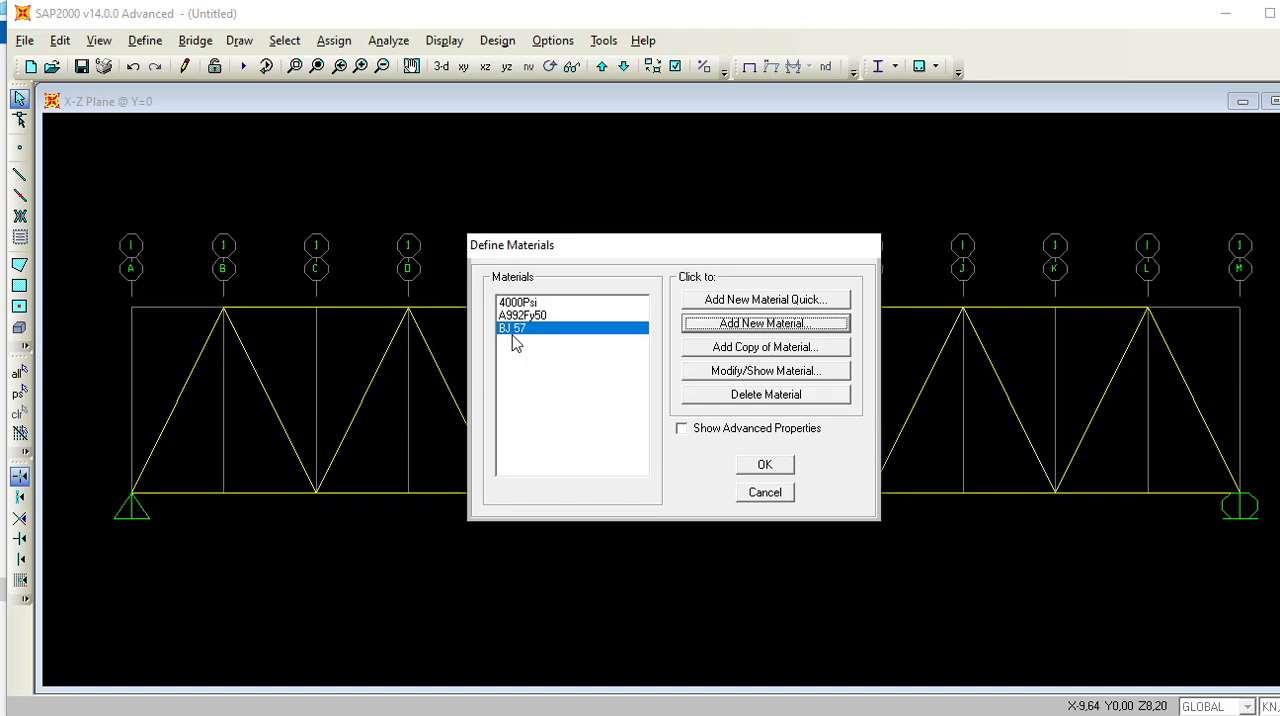
left_click(775, 478)
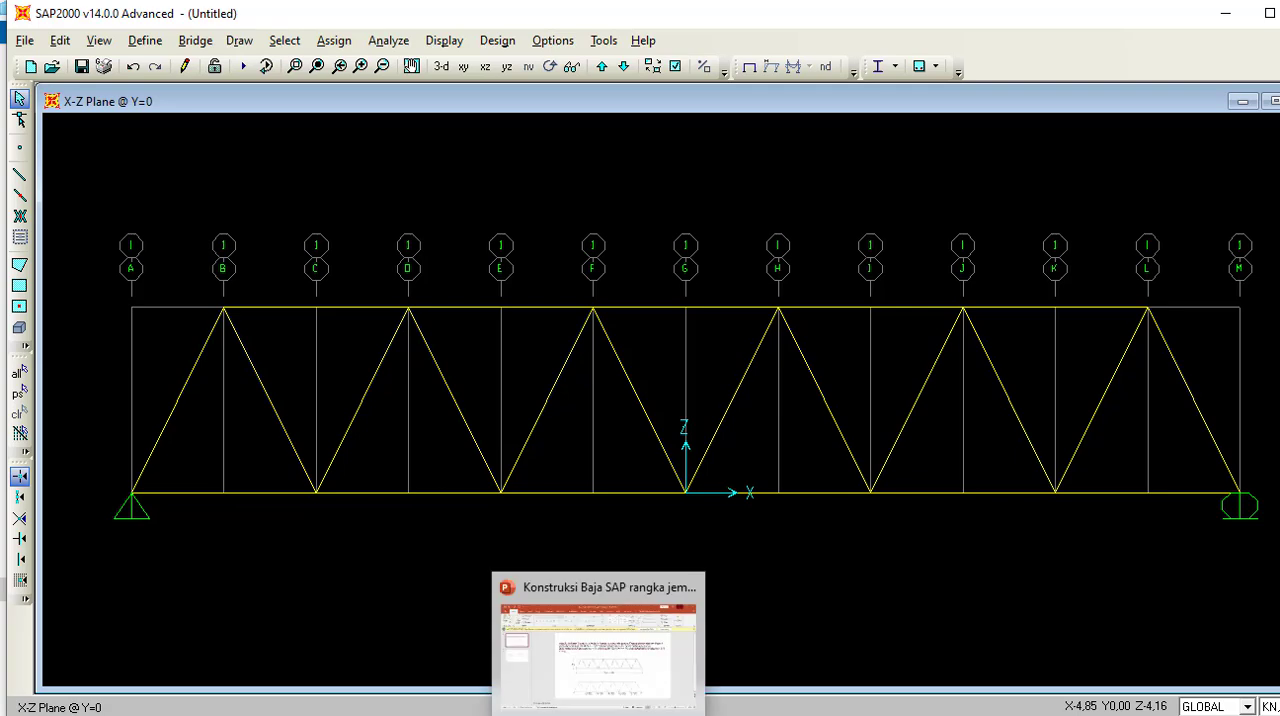
Review the member profiles in the PowerPoint brief and start a new double-angle frame section in SAP2000.
left_click(540, 648)
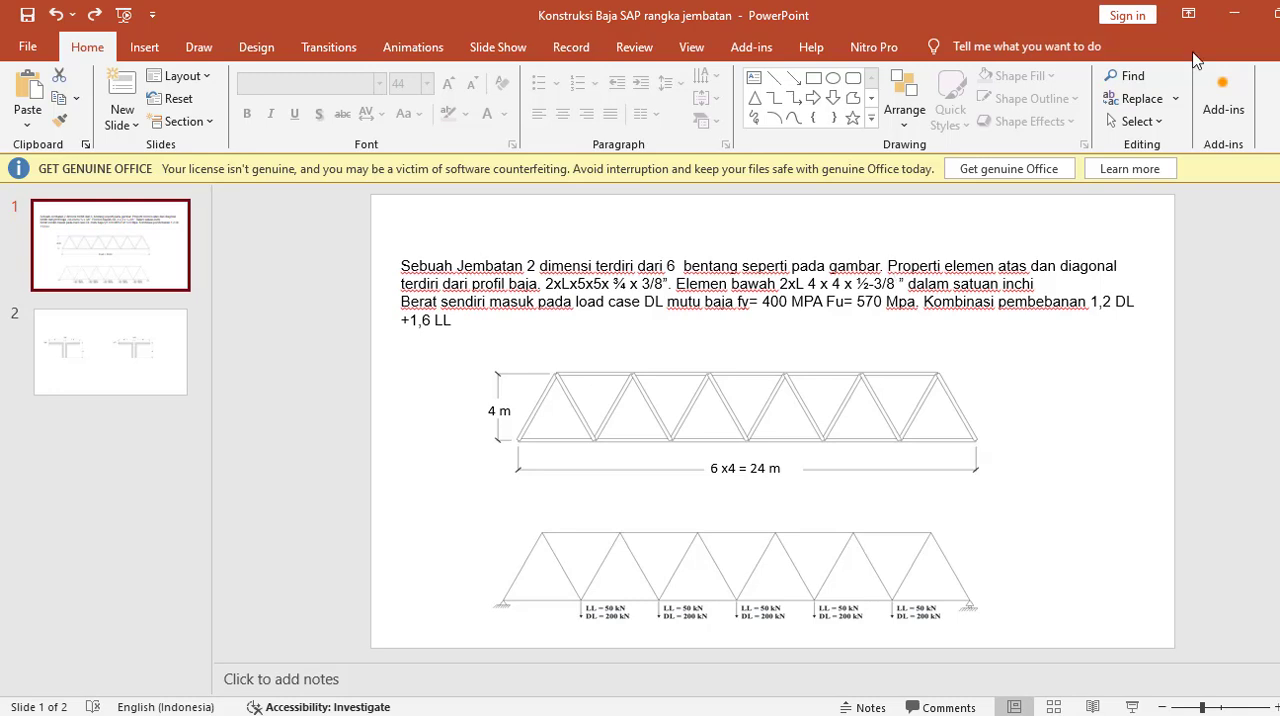
left_click(1235, 14)
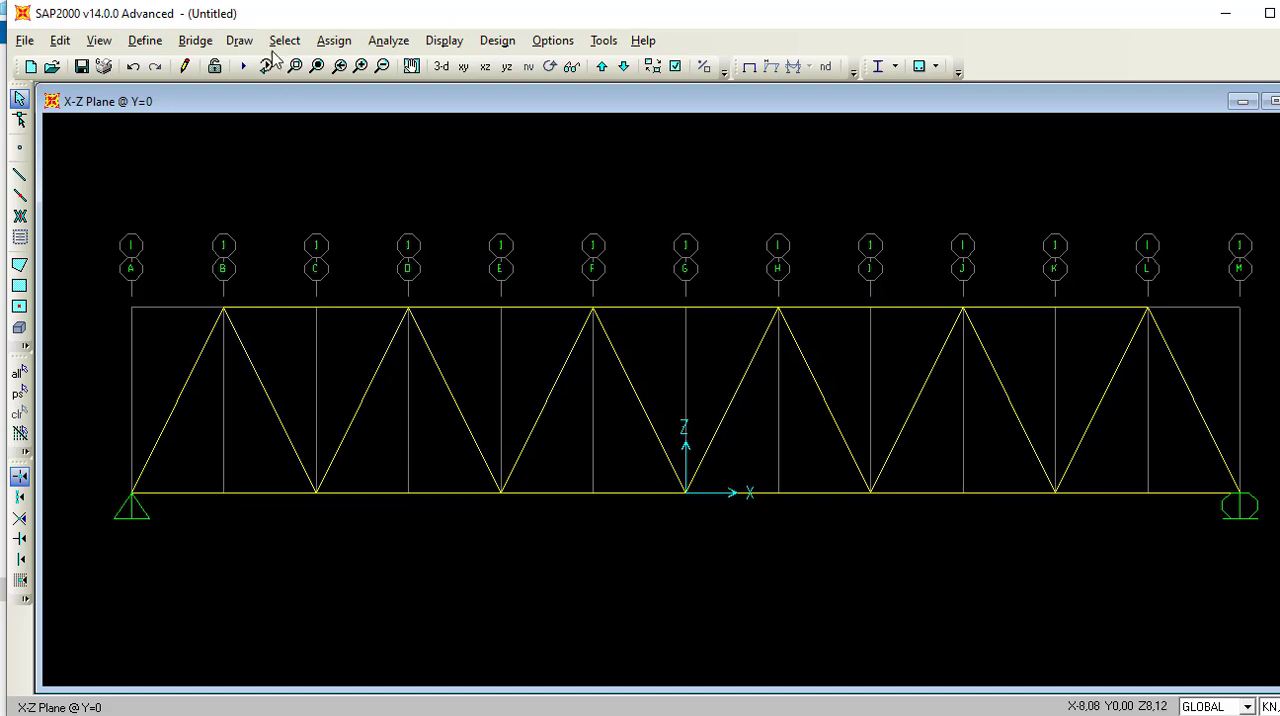
left_click(142, 41)
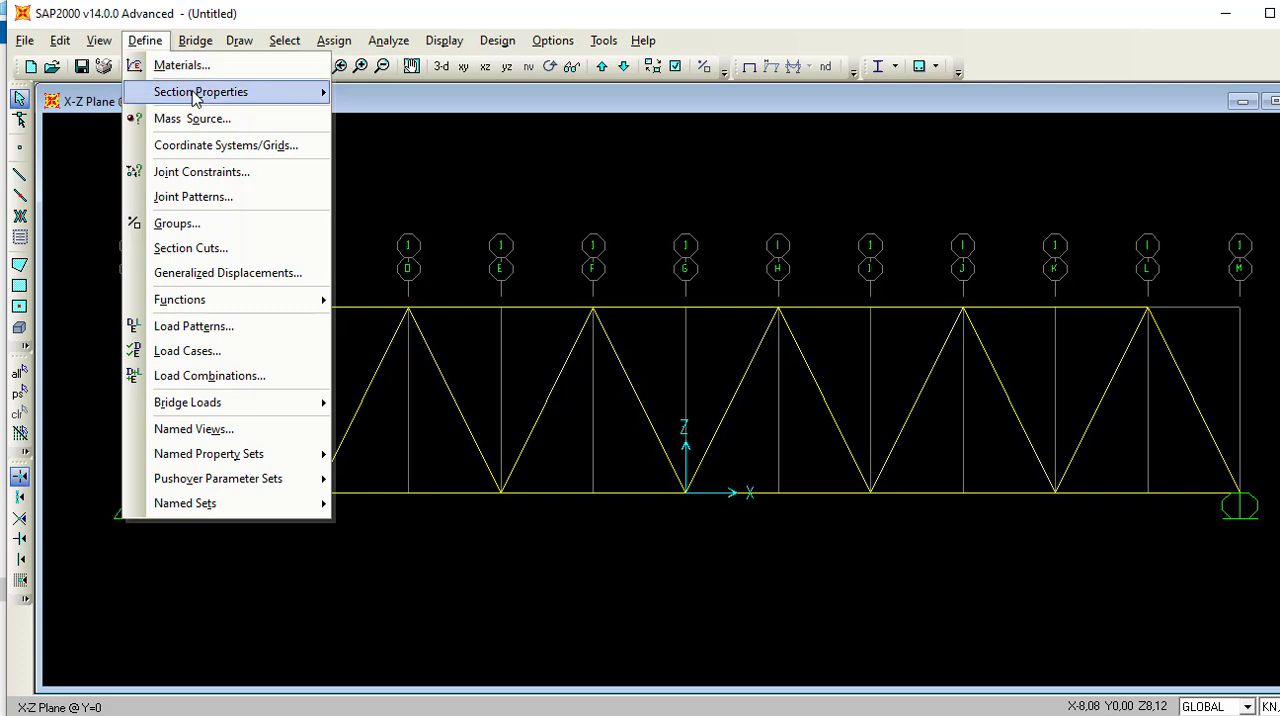
mouse_move(195, 92)
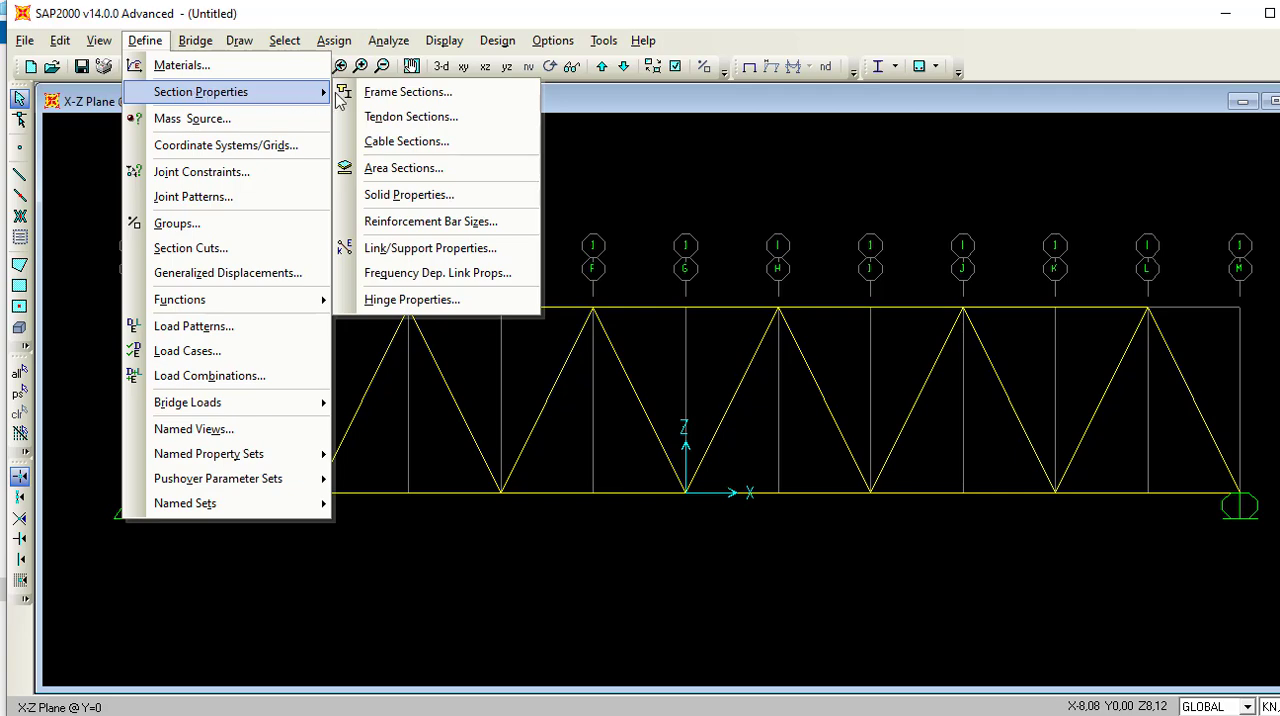
left_click(400, 94)
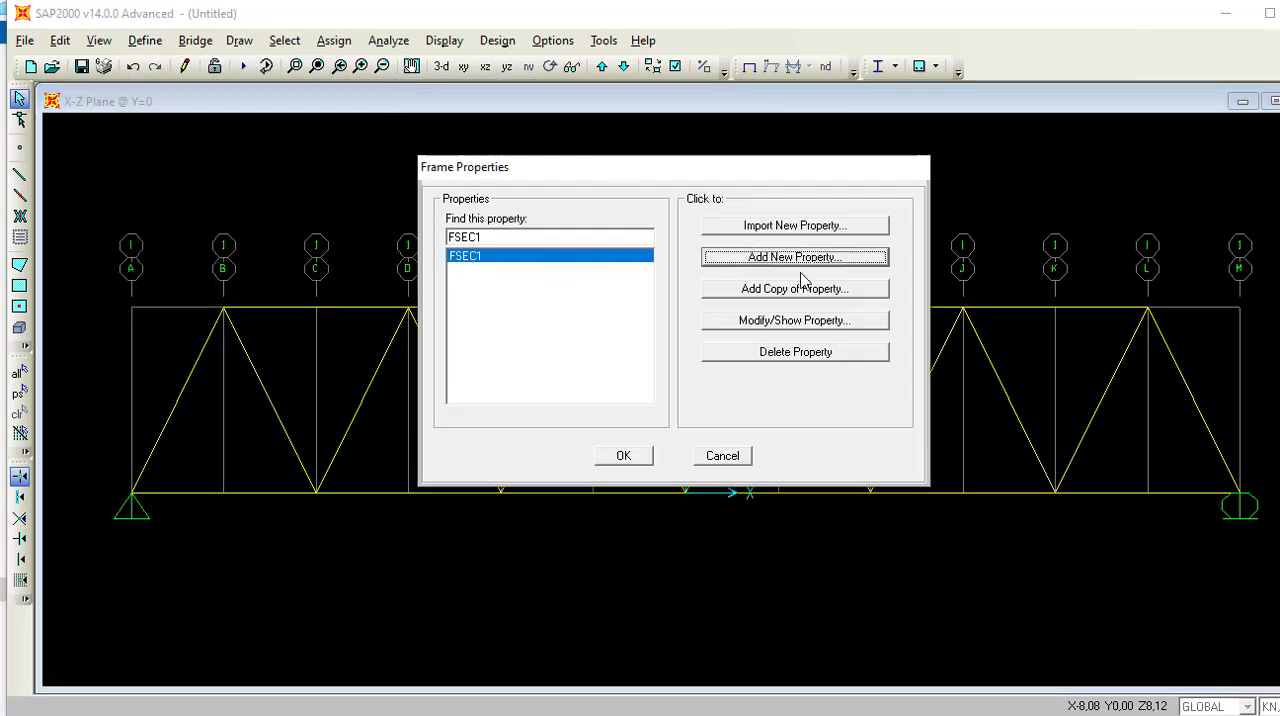
left_click(796, 257)
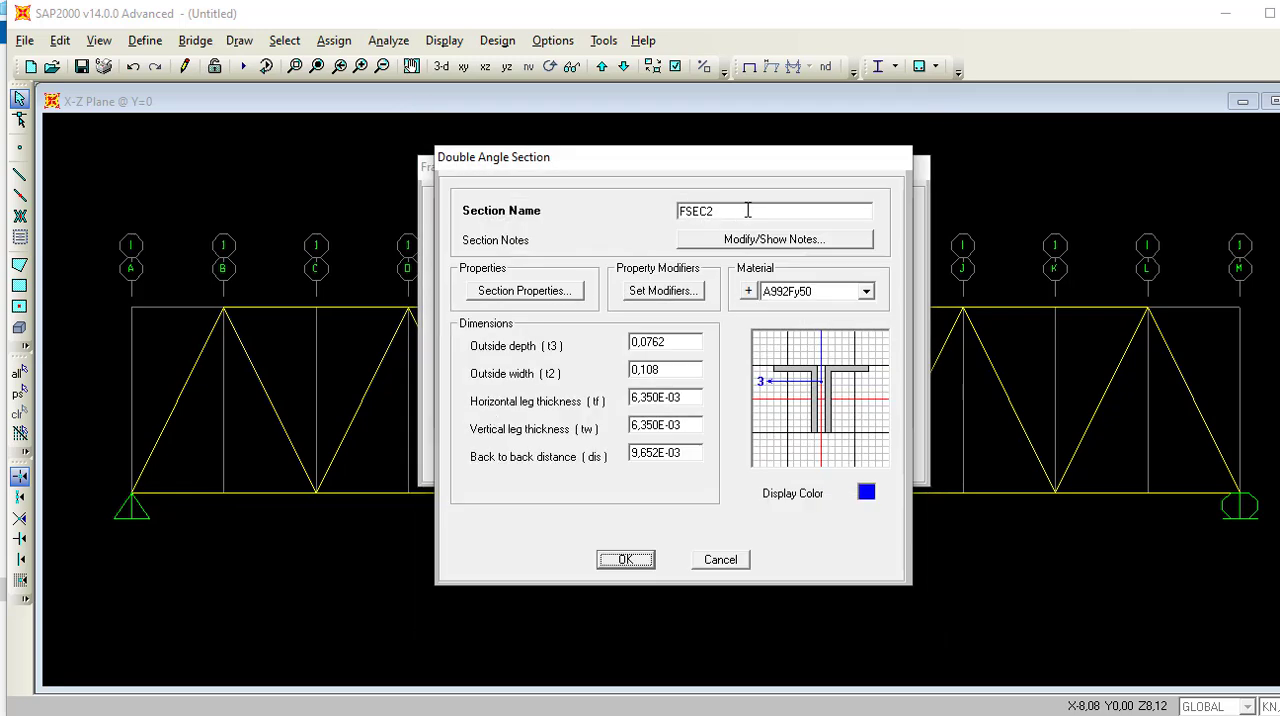
Name the double-angle section 2xlx5x5x3/4-3/8 and assign it the BJ 57 material.
left_click(740, 212)
key("BackSpace")
key("BackSpace")
key("BackSpace")
key("BackSpace")
key("BackSpace")
type("2xlx5x5x3")
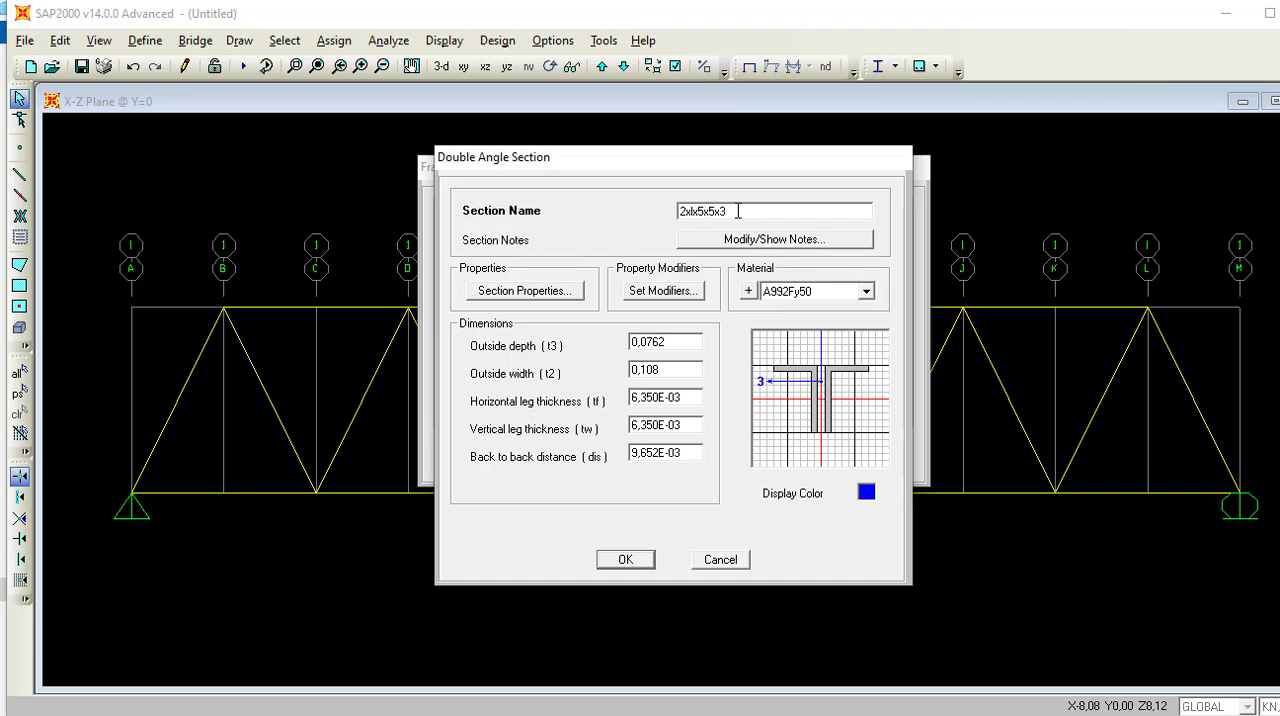
type("/4- 3/8")
left_click(866, 291)
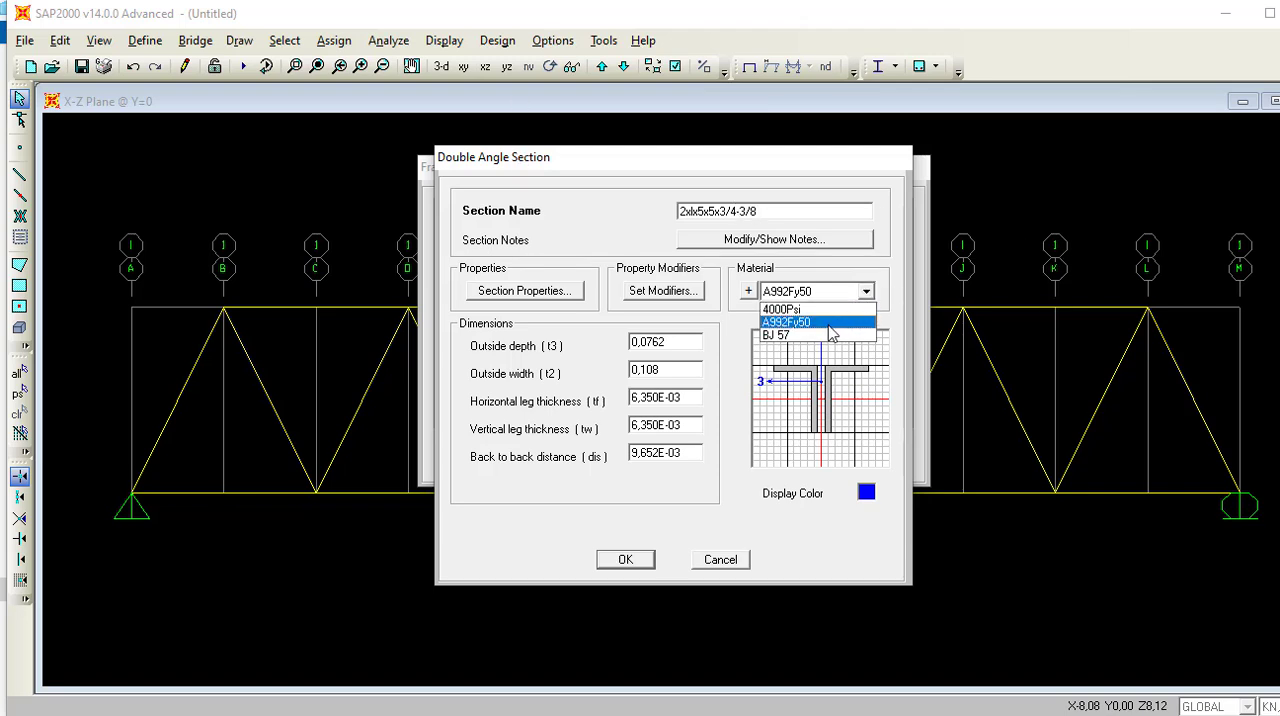
left_click(823, 336)
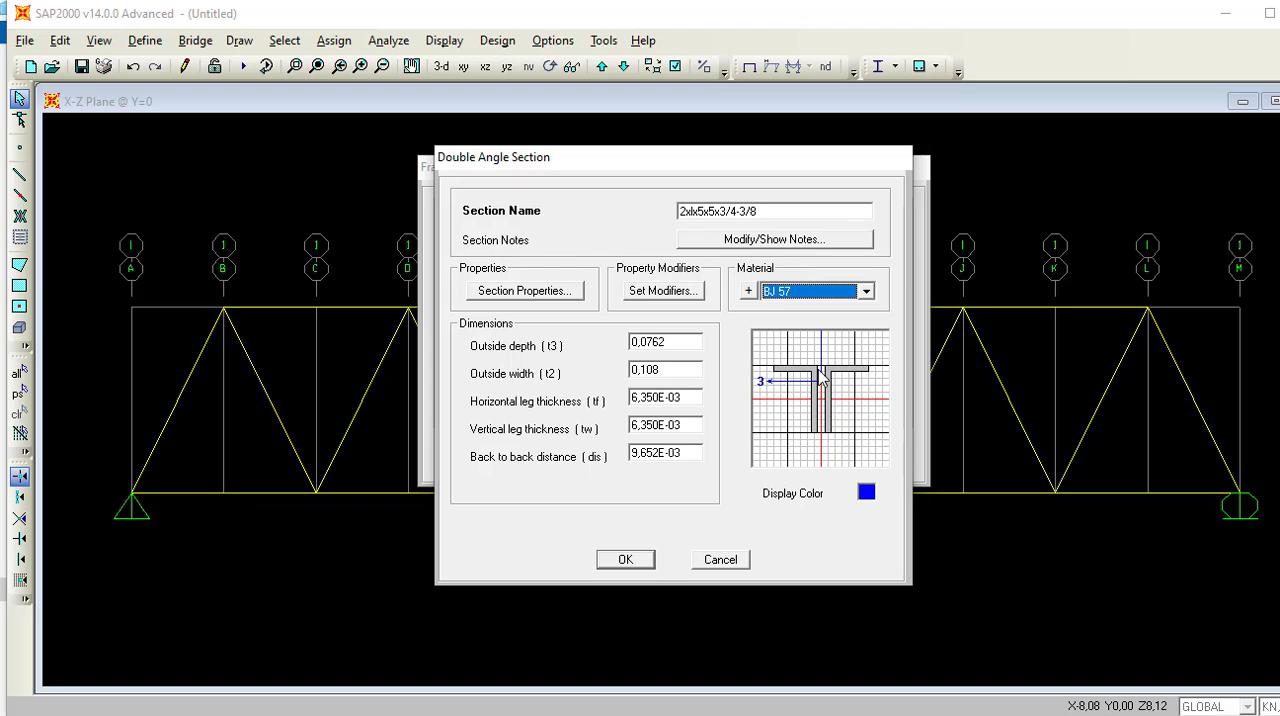
Set the double-angle section's outside depth (t3) to 5 in.
left_click(679, 342)
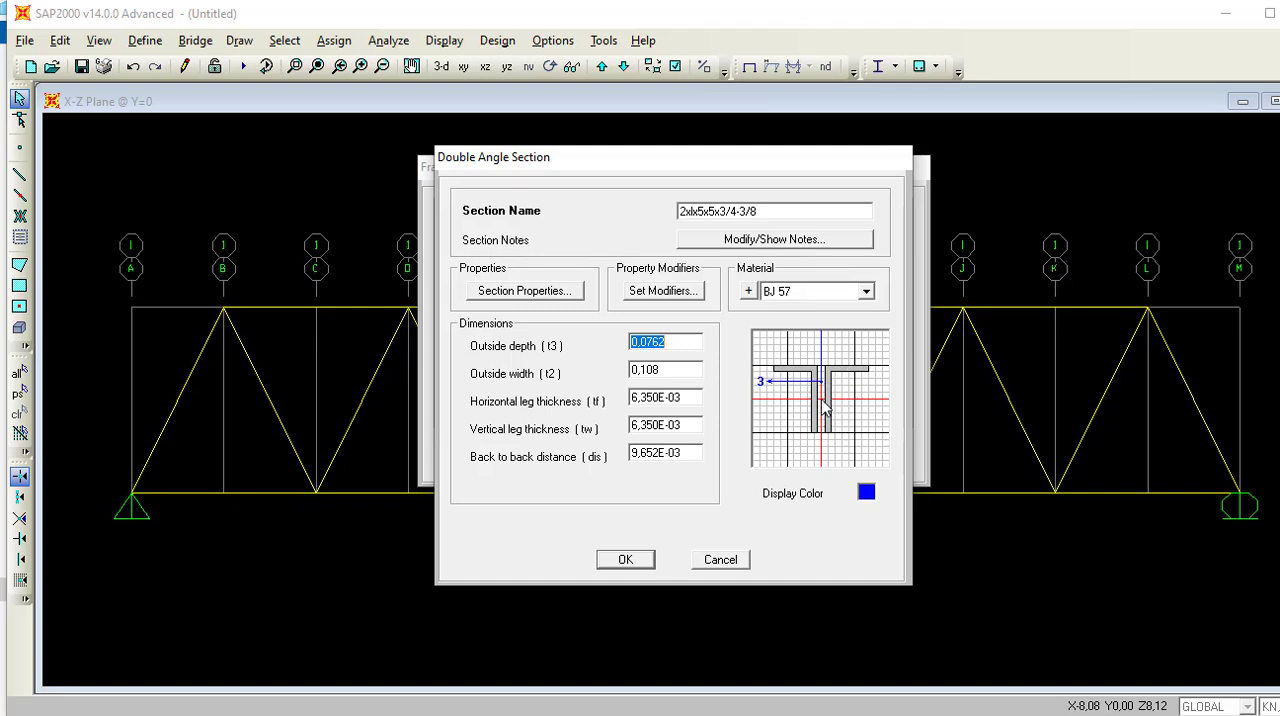
type("5 IN")
key("Return")
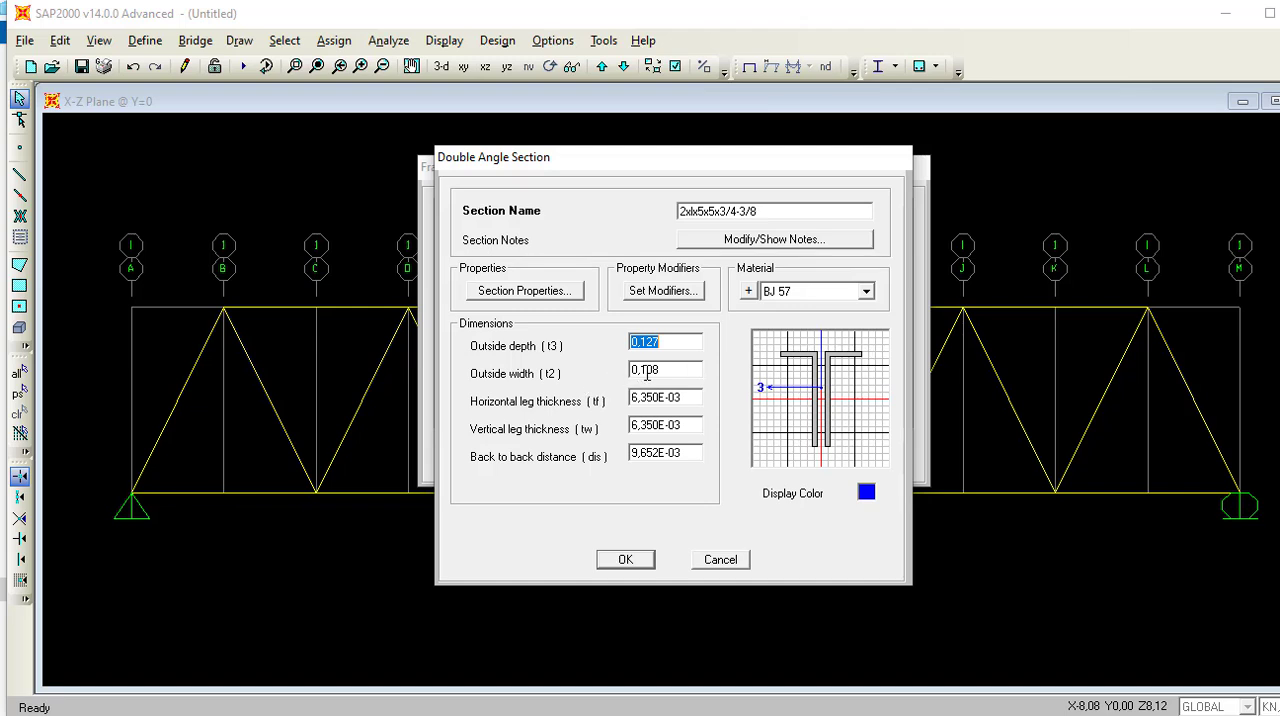
Set the double-angle section's outside width (t2) to two 5 in legs plus the 3/8 in gap, giving 0,263525 m.
key("Tab")
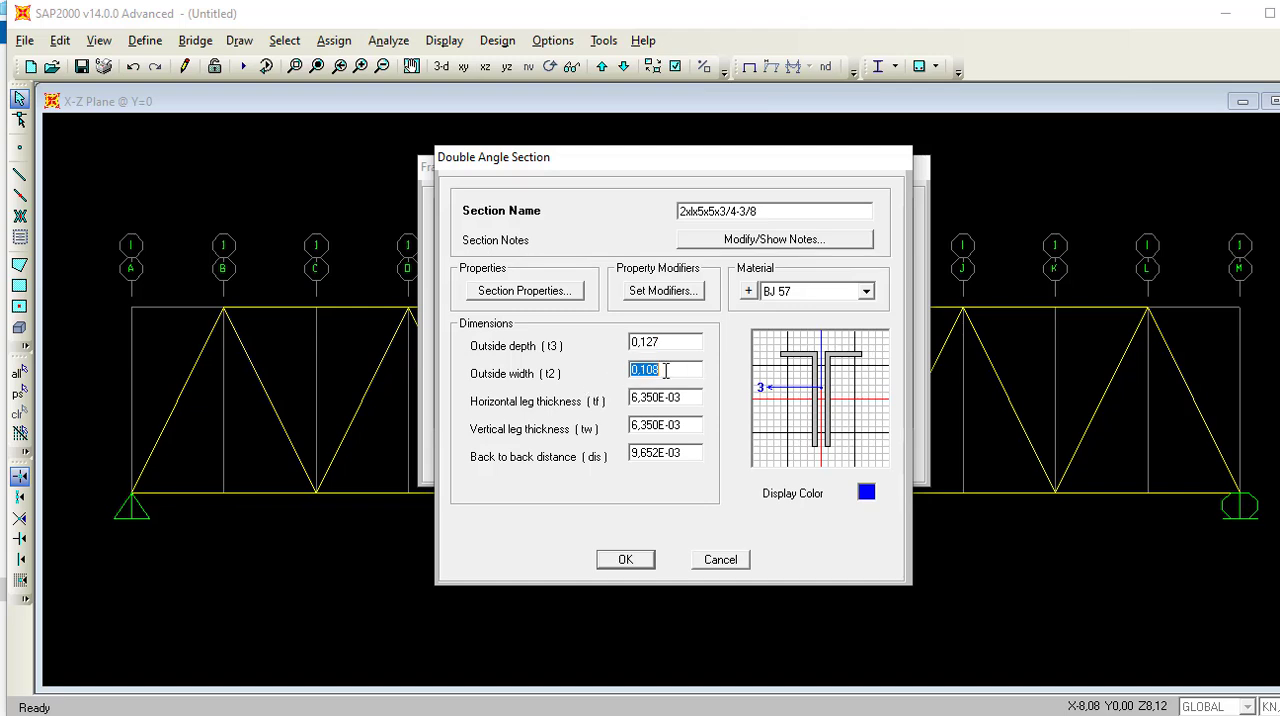
type("2")
type("1")
type("5")
type("+")
type("3")
type("/8")
type(" IN")
key("Return")
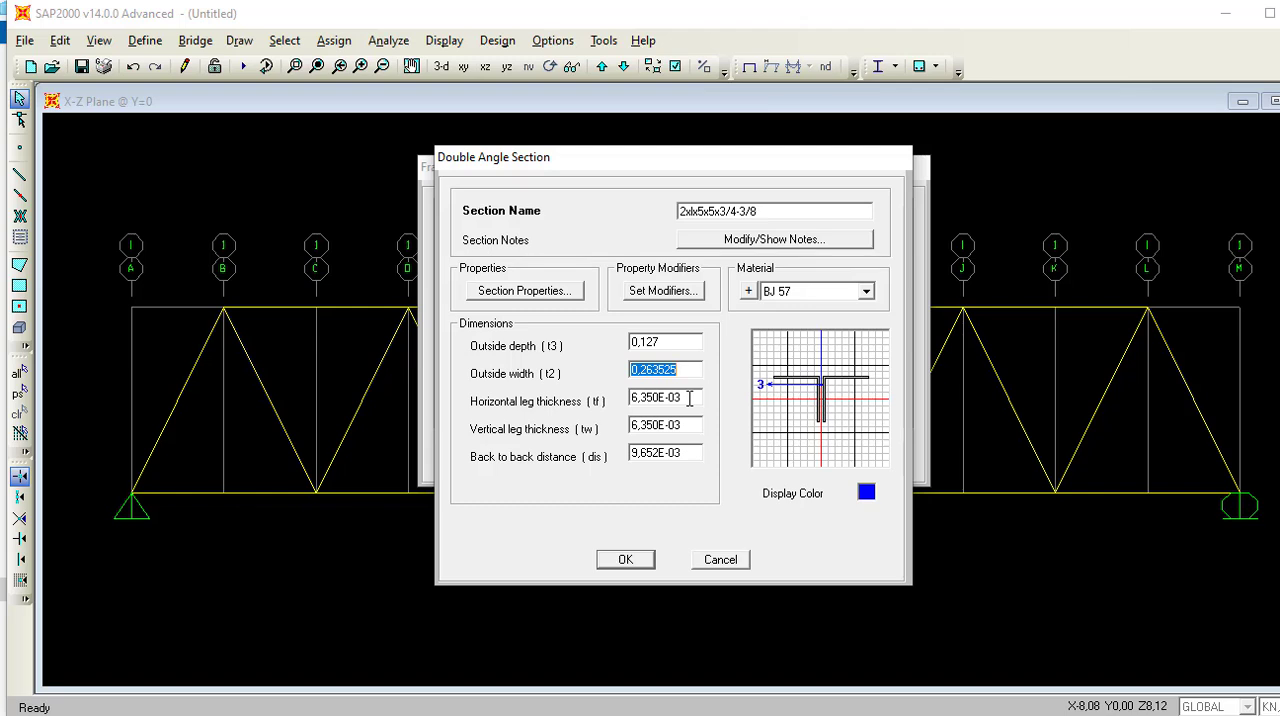
Set the horizontal leg thickness (tf) of the 2xlx5x5x3/4-3/8 double-angle section to 3/4 in.
double_click(689, 398)
left_click(689, 398)
left_click_drag(660, 398, 629, 398)
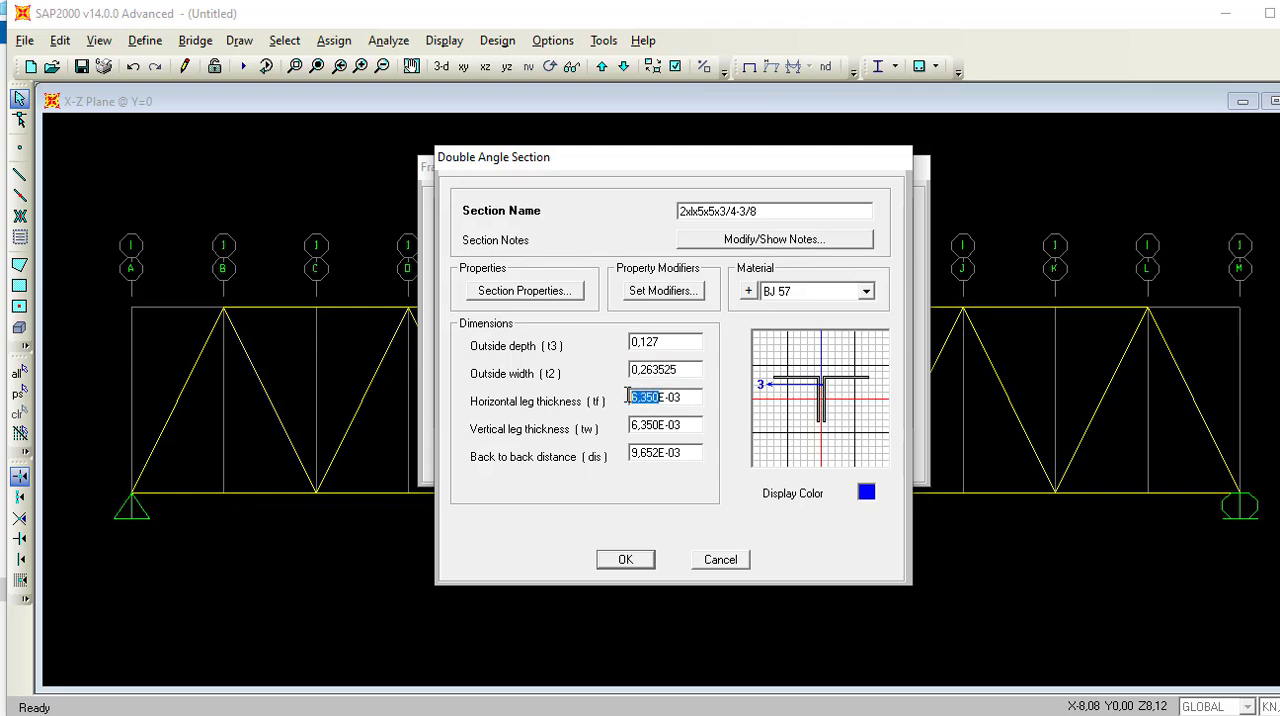
double_click(693, 398)
key("BackSpace")
key("BackSpace")
key("BackSpace")
key("BackSpace")
key("BackSpace")
key("BackSpace")
key("BackSpace")
key("BackSpace")
type("3/4 IN")
key("Return")
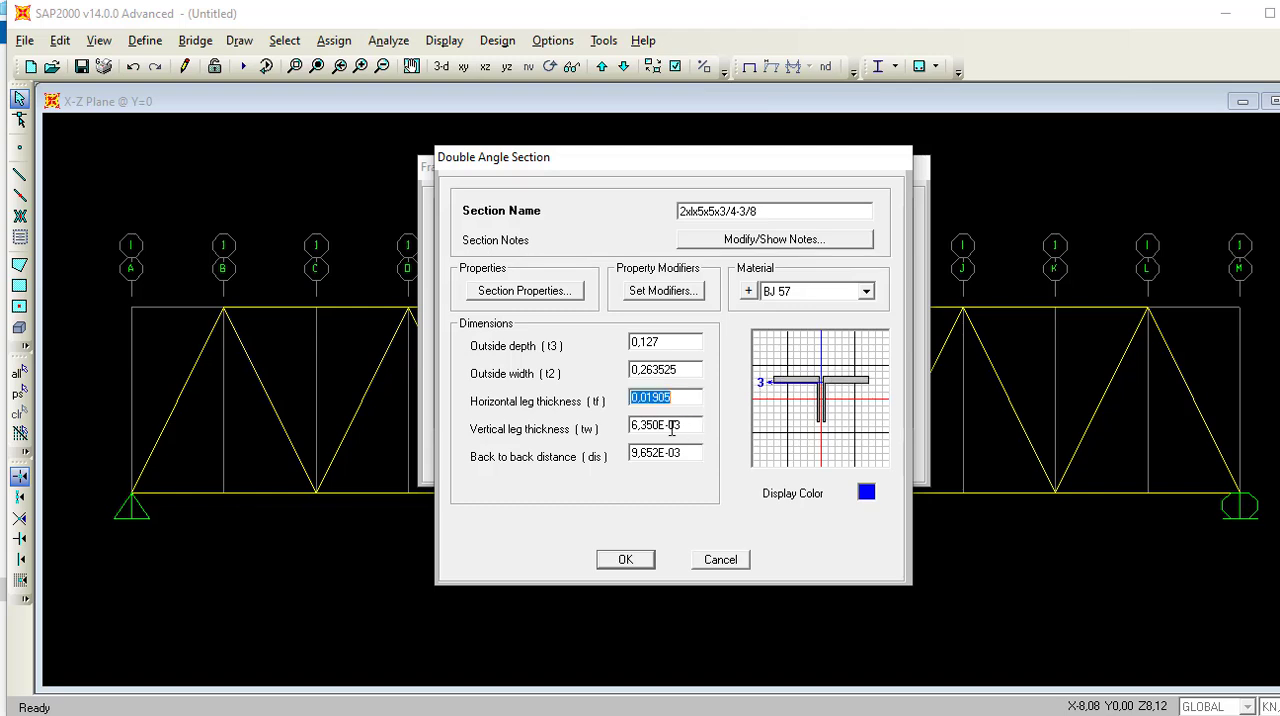
Set the vertical leg thickness (tw) of the 5x5 double-angle section to 3/4 in.
double_click(703, 423)
left_click(685, 427)
left_click_drag(684, 426, 598, 419)
left_click_drag(696, 426, 613, 412)
type("3/4")
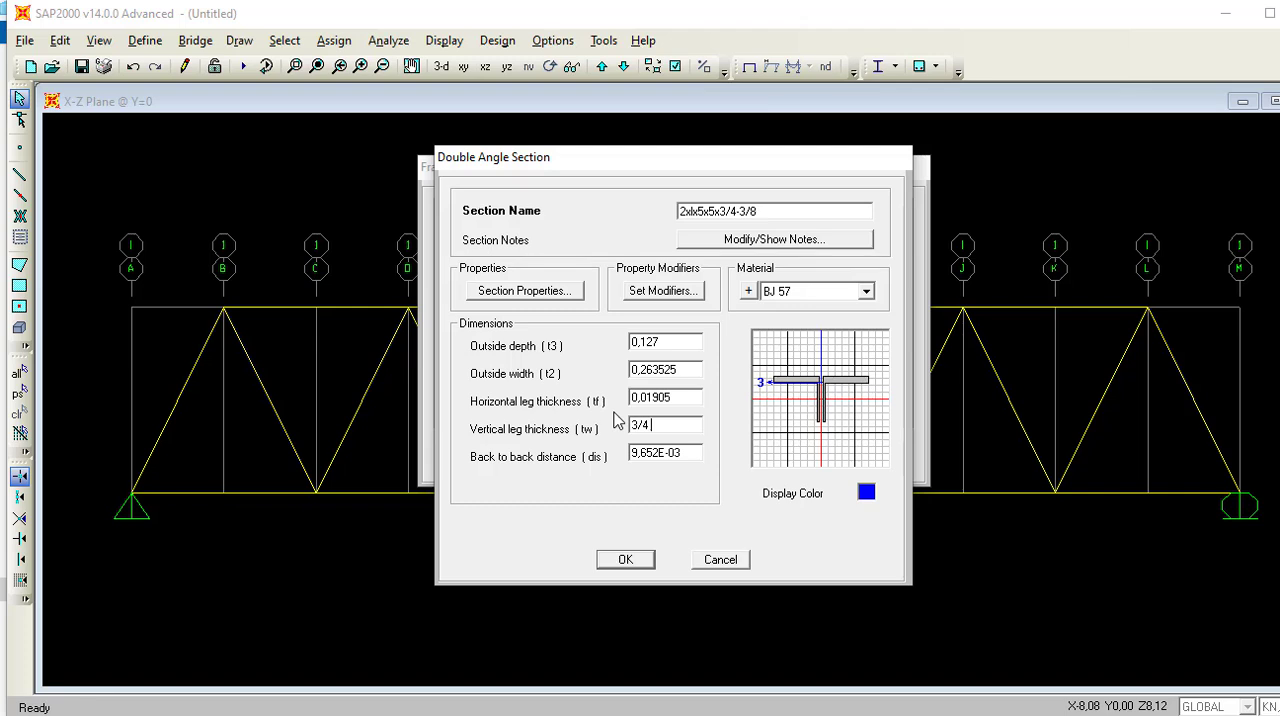
type(" IN")
key("Return")
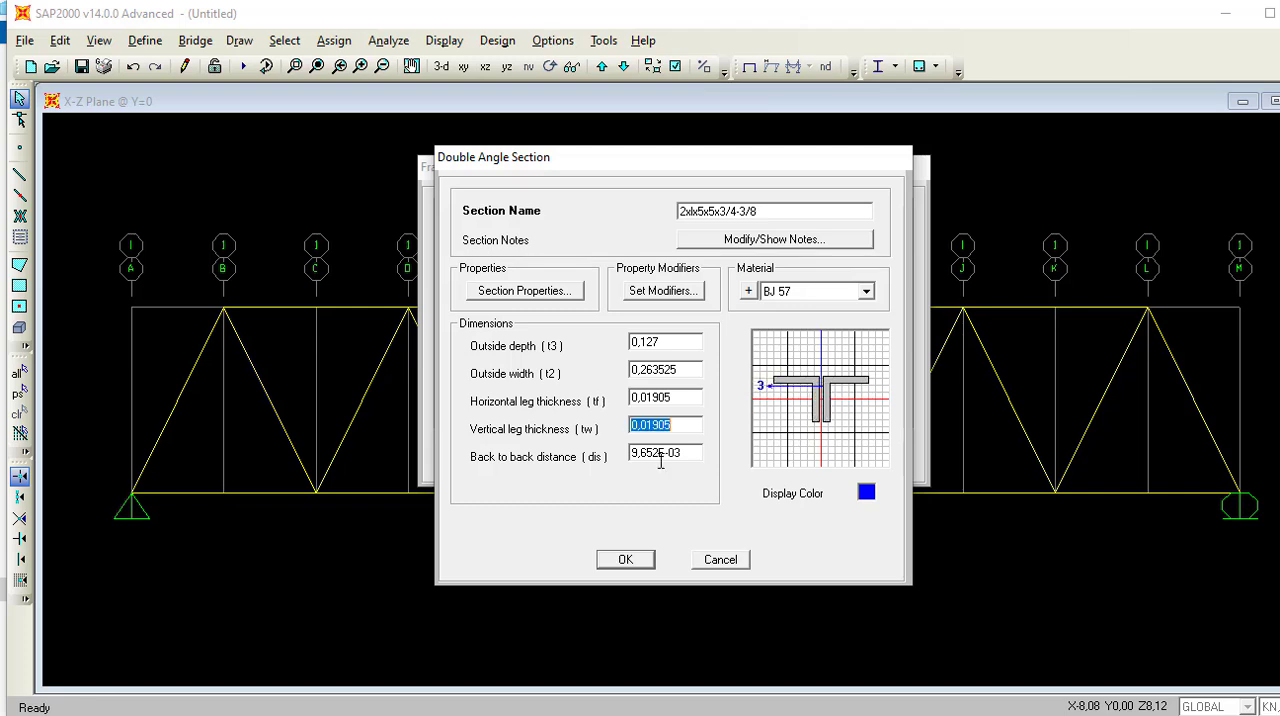
Set the 5x5 double angle's back-to-back distance (dis) to 3/8 in and accept the section.
double_click(660, 456)
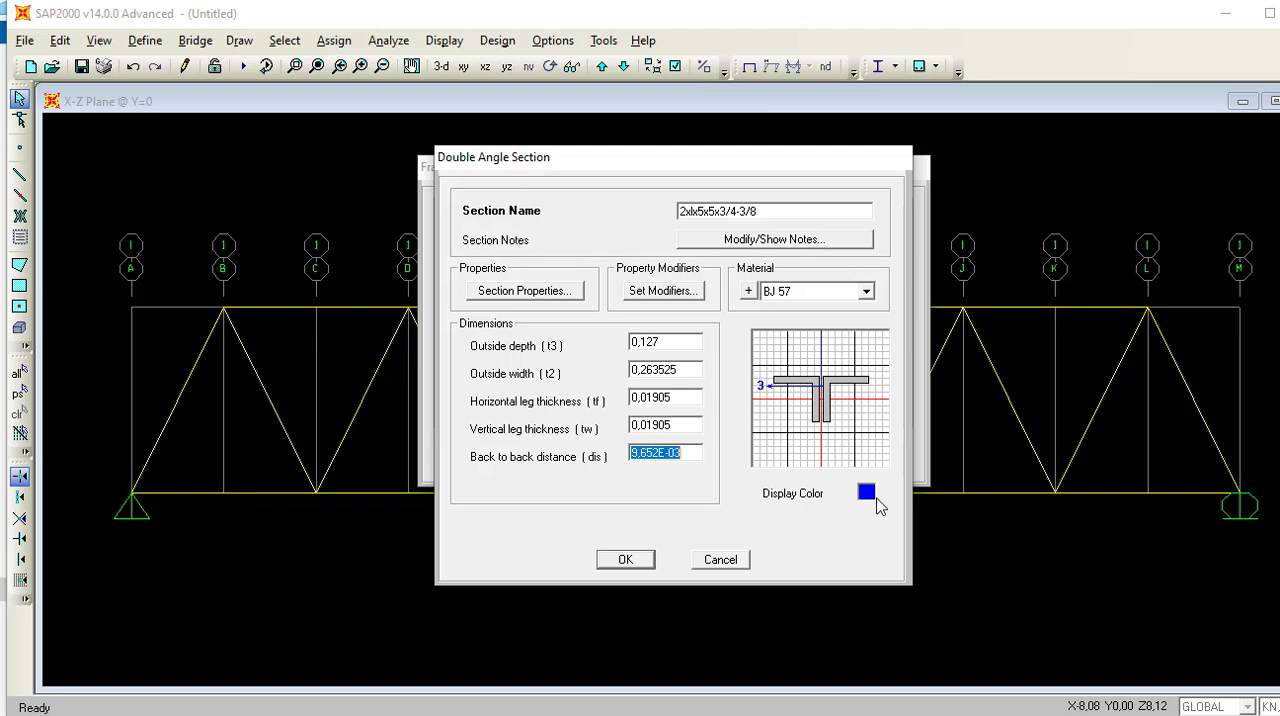
type("3/8 IN")
key("Return")
left_click(644, 562)
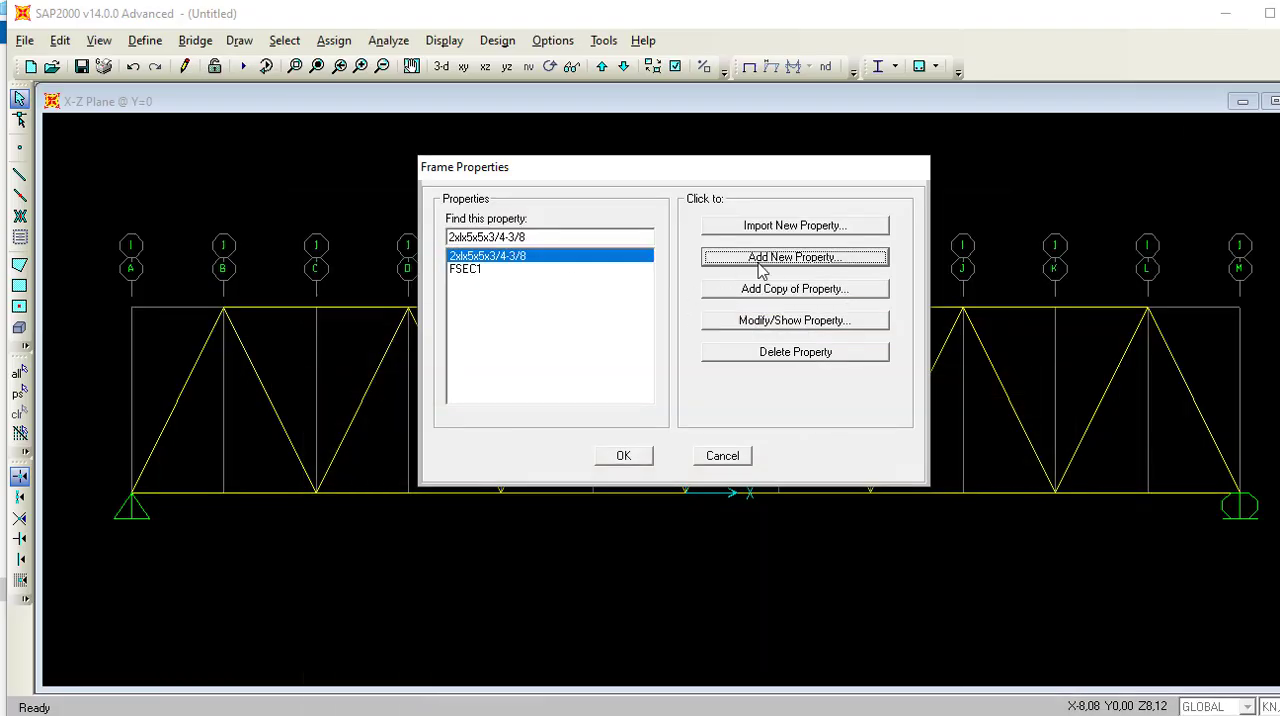
Add a second steel double-angle section named 2xLx4x4x1/2-3/8 and assign it the BJ 57 material.
left_click(760, 260)
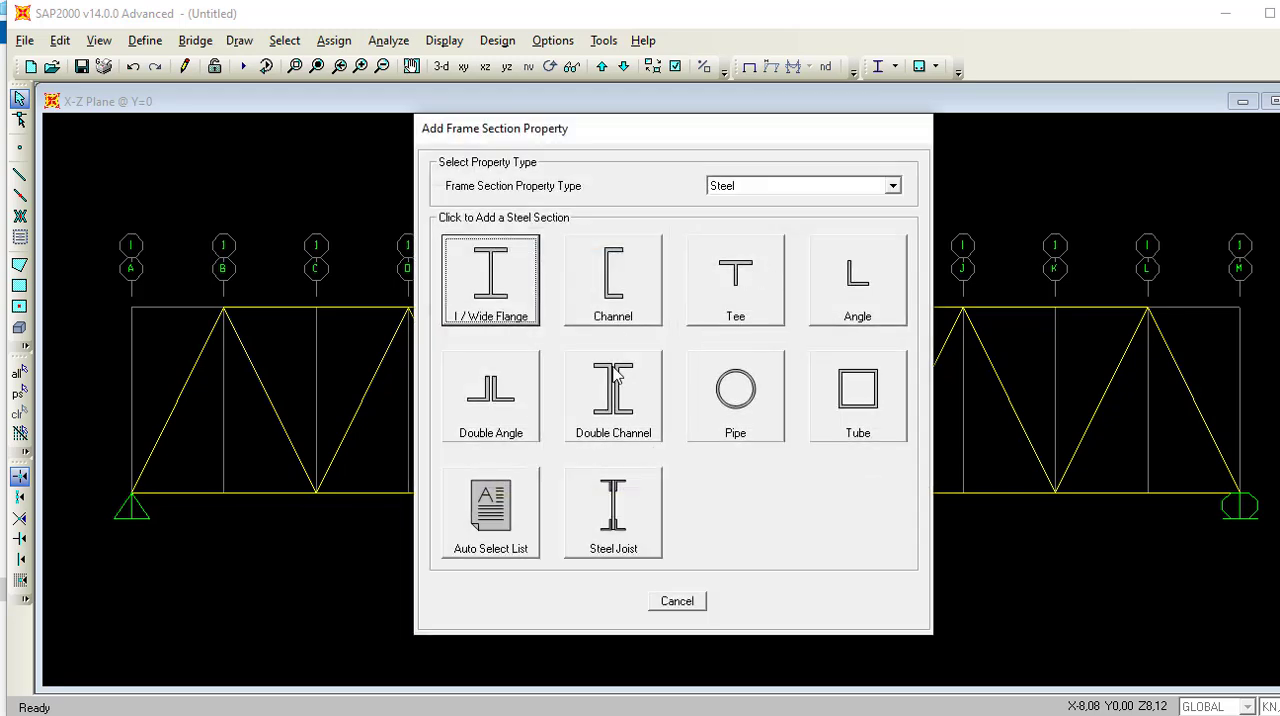
left_click(491, 395)
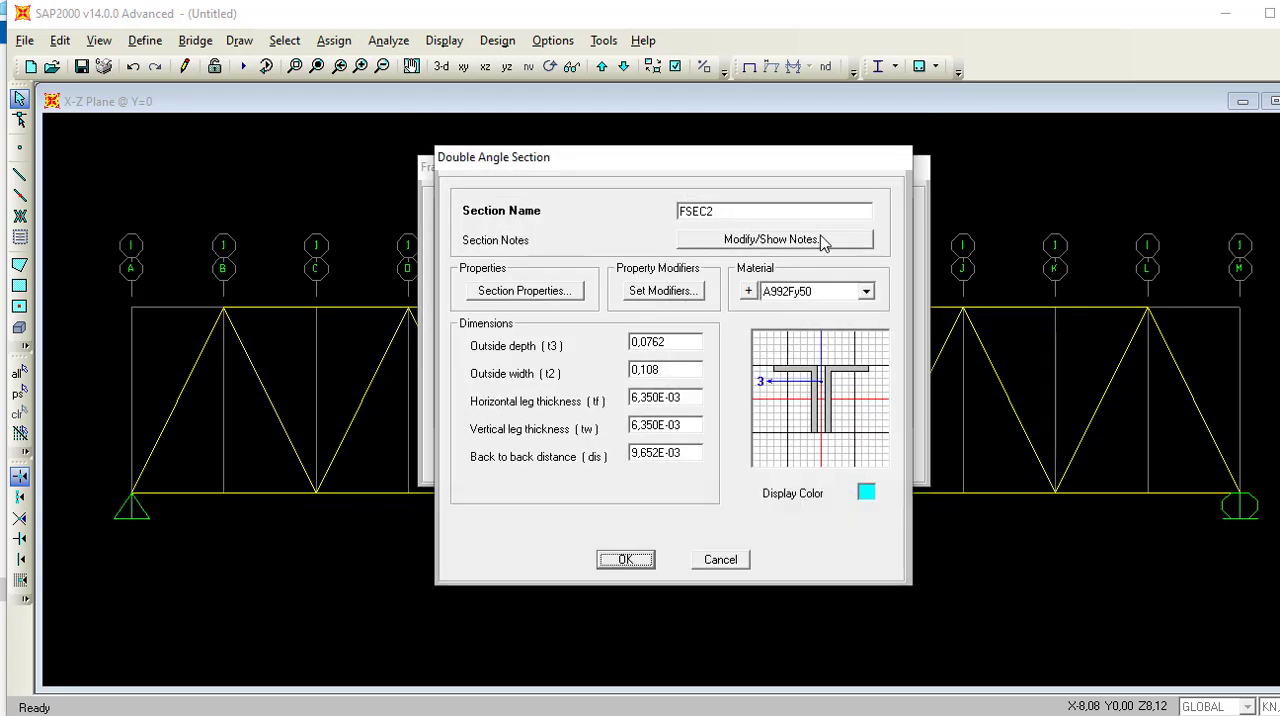
double_click(772, 205)
key("BackSpace")
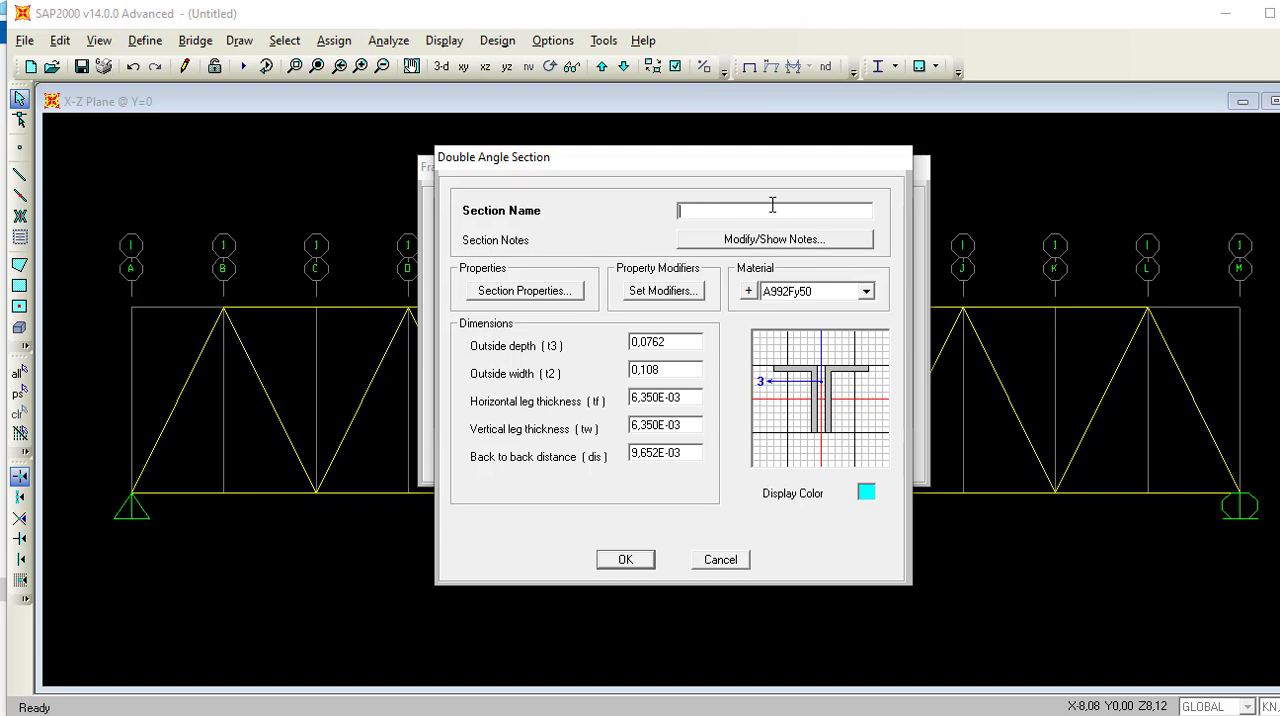
type("2xLx43")
key("BackSpace")
type("k4x1/2-3/8")
left_click(713, 212)
key("BackSpace")
type("x")
left_click(866, 292)
left_click(823, 336)
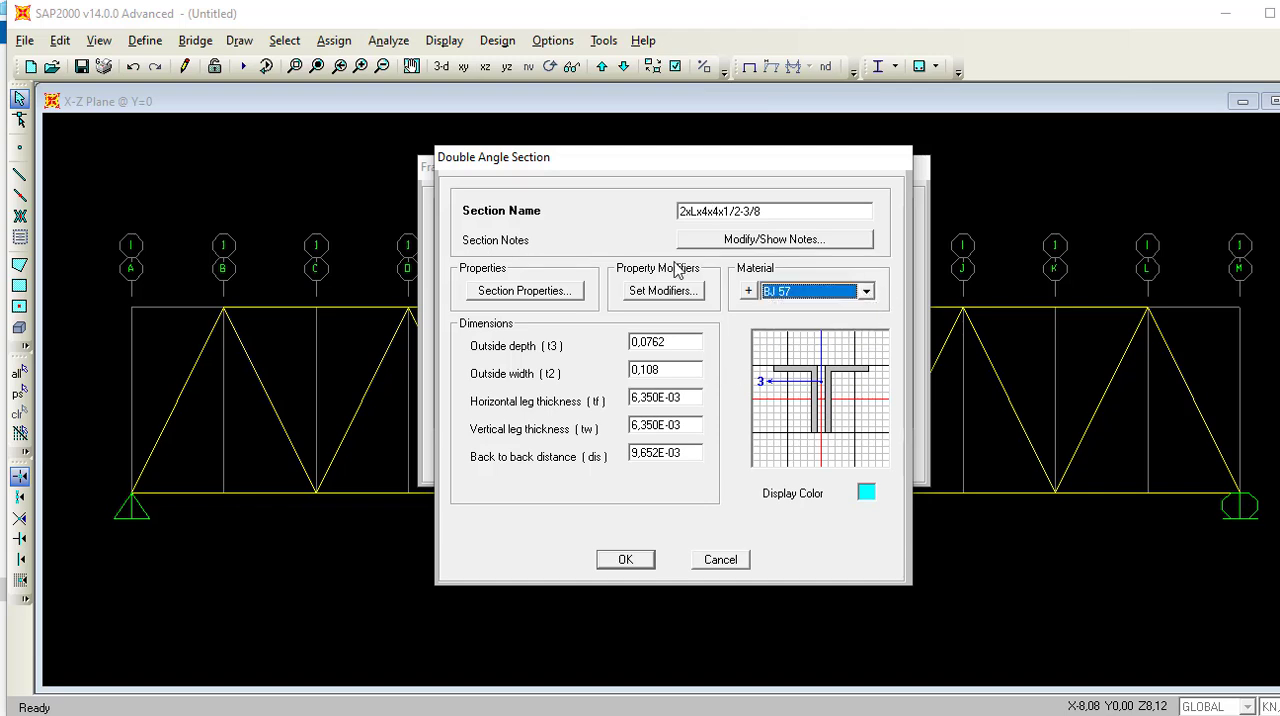
Set the outside depth (t3) of the 2xLx4x4x1/2-3/8 section to 4 in.
double_click(685, 343)
type("4")
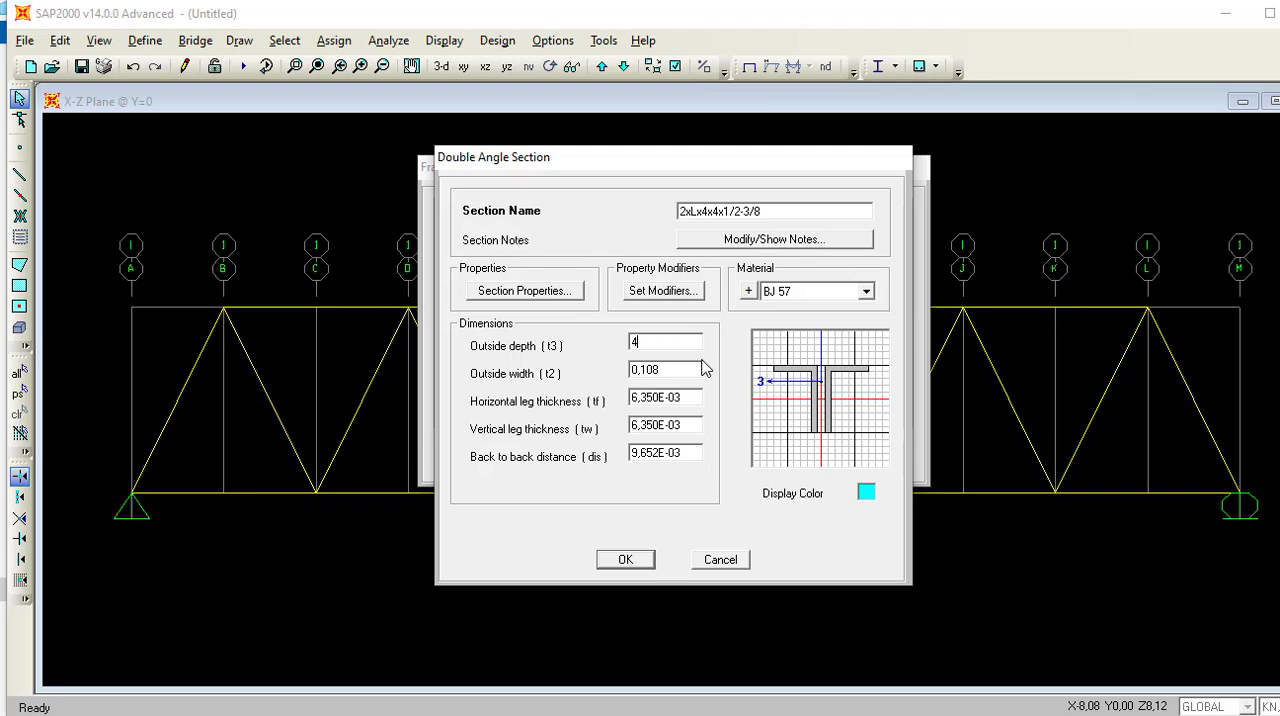
double_click(680, 370)
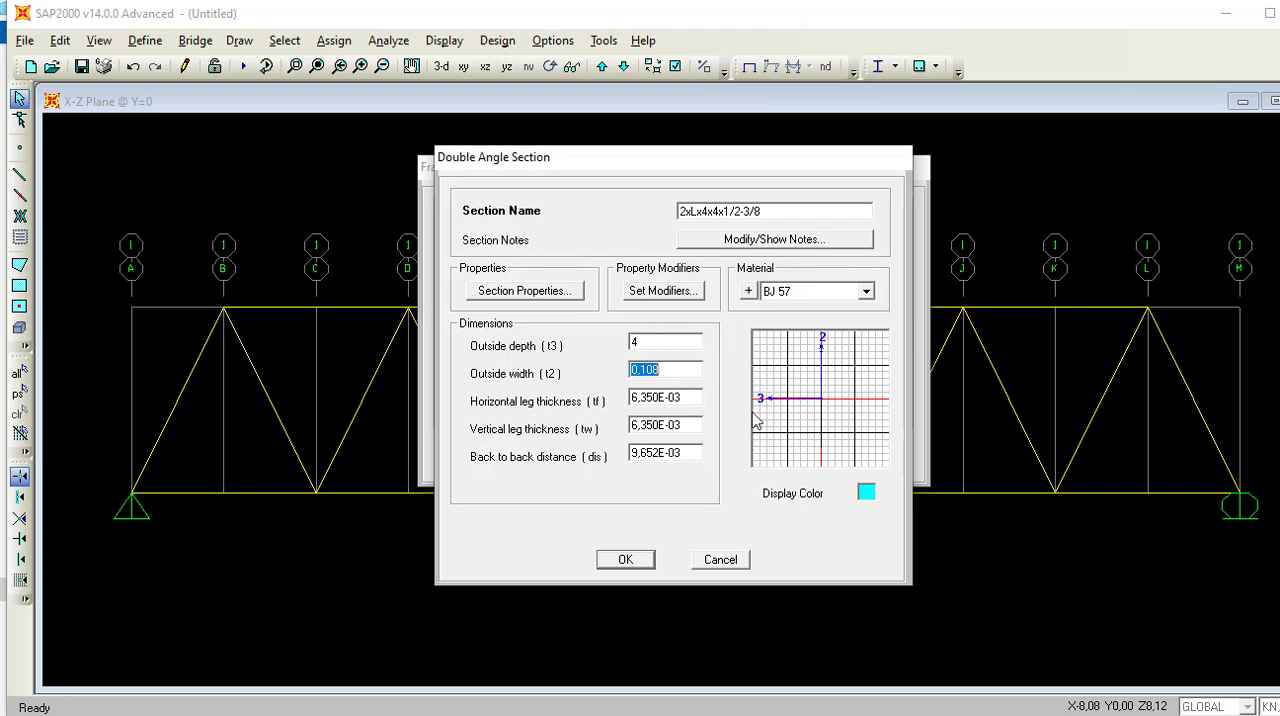
key("BackSpace")
left_click(648, 344)
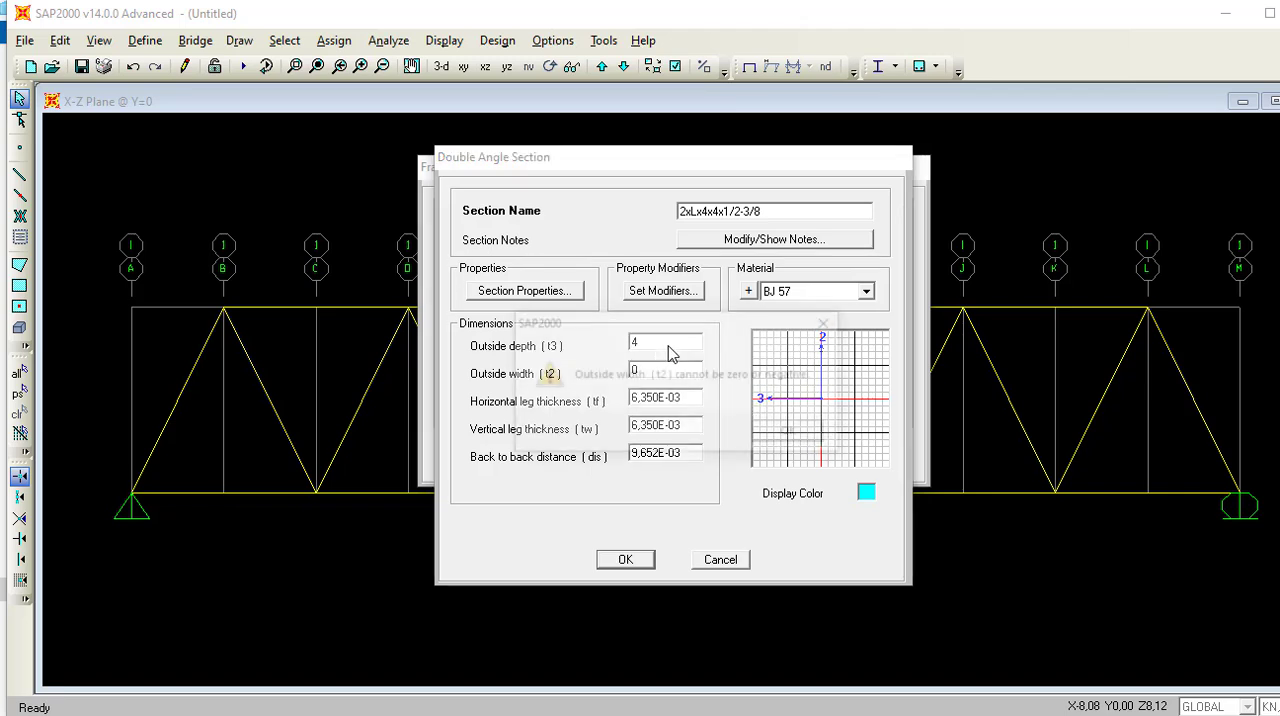
left_click(791, 432)
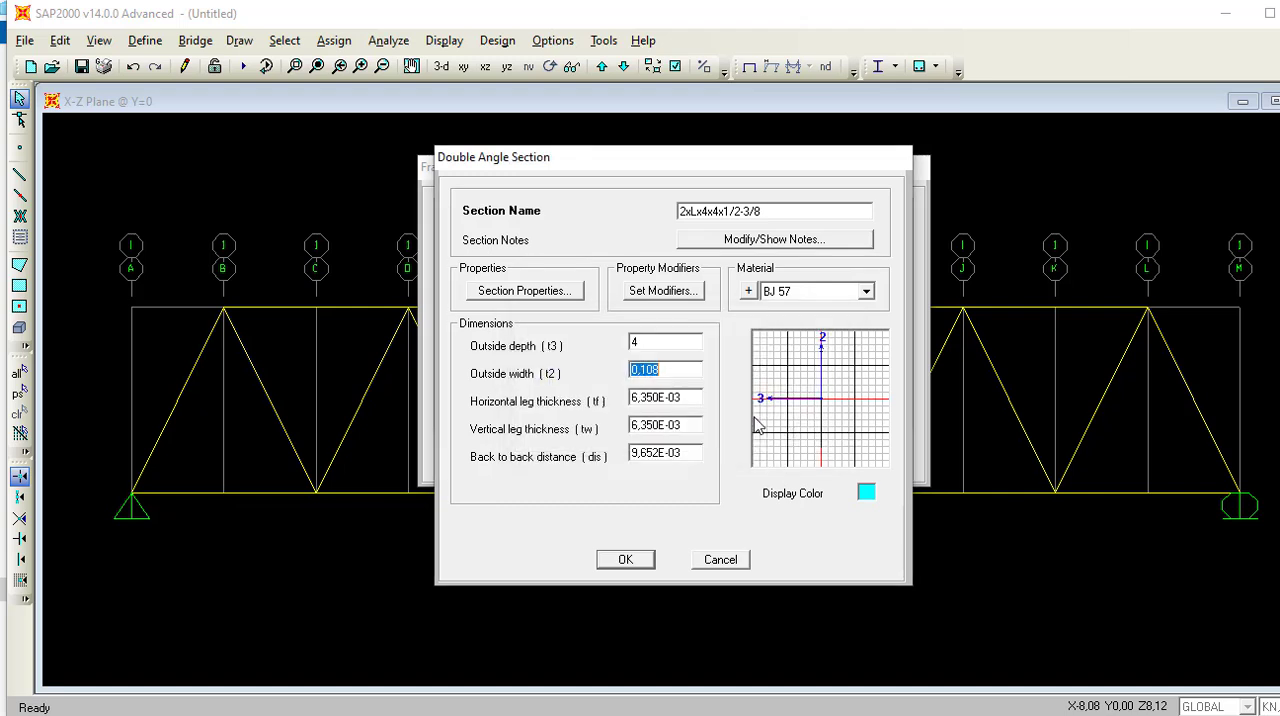
left_click(668, 343)
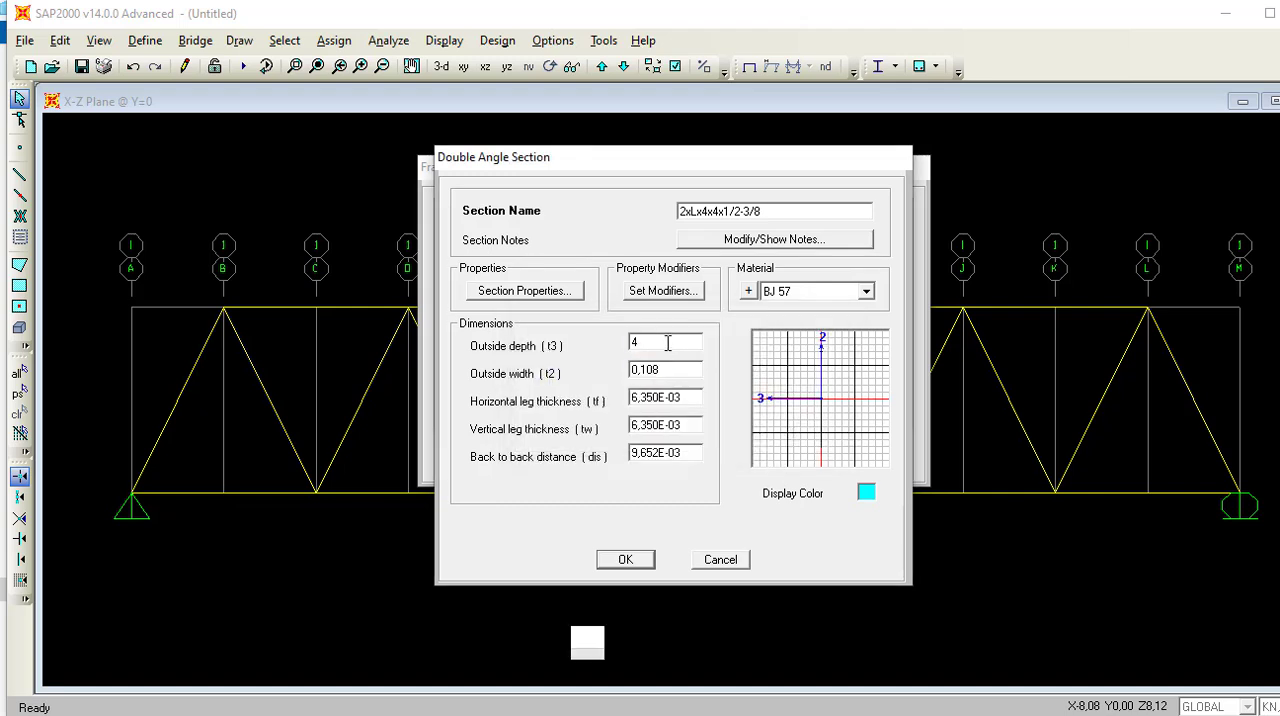
type("IN")
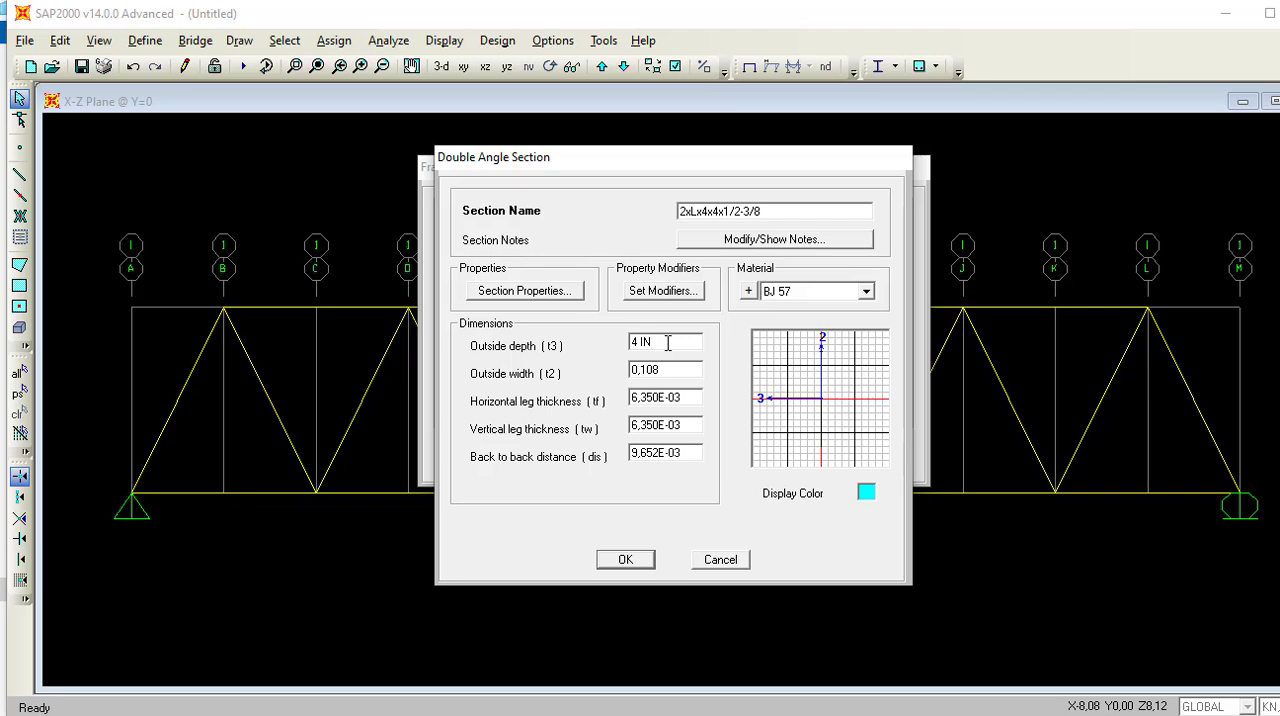
key("Return")
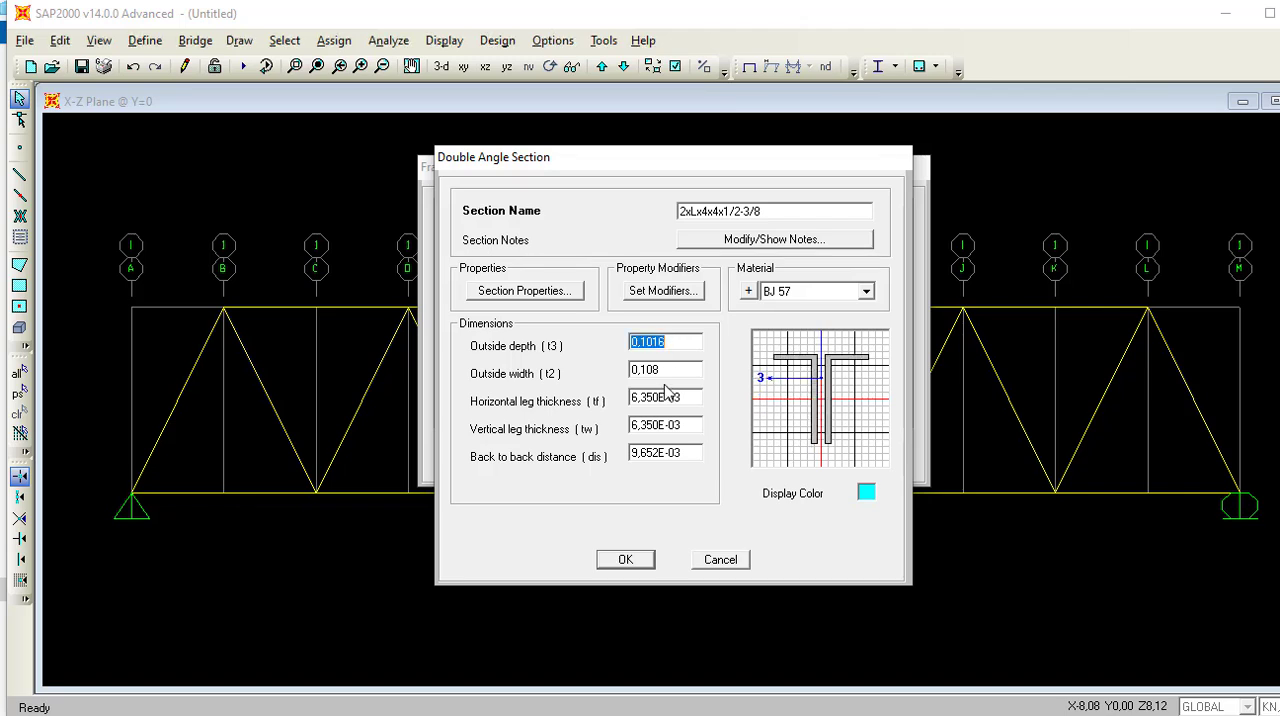
Set the 4x4 double angle's outside width (t2) to two 4 in legs plus the 3/8 in gap, giving 0,212725 m.
left_click(668, 372)
key("BackSpace")
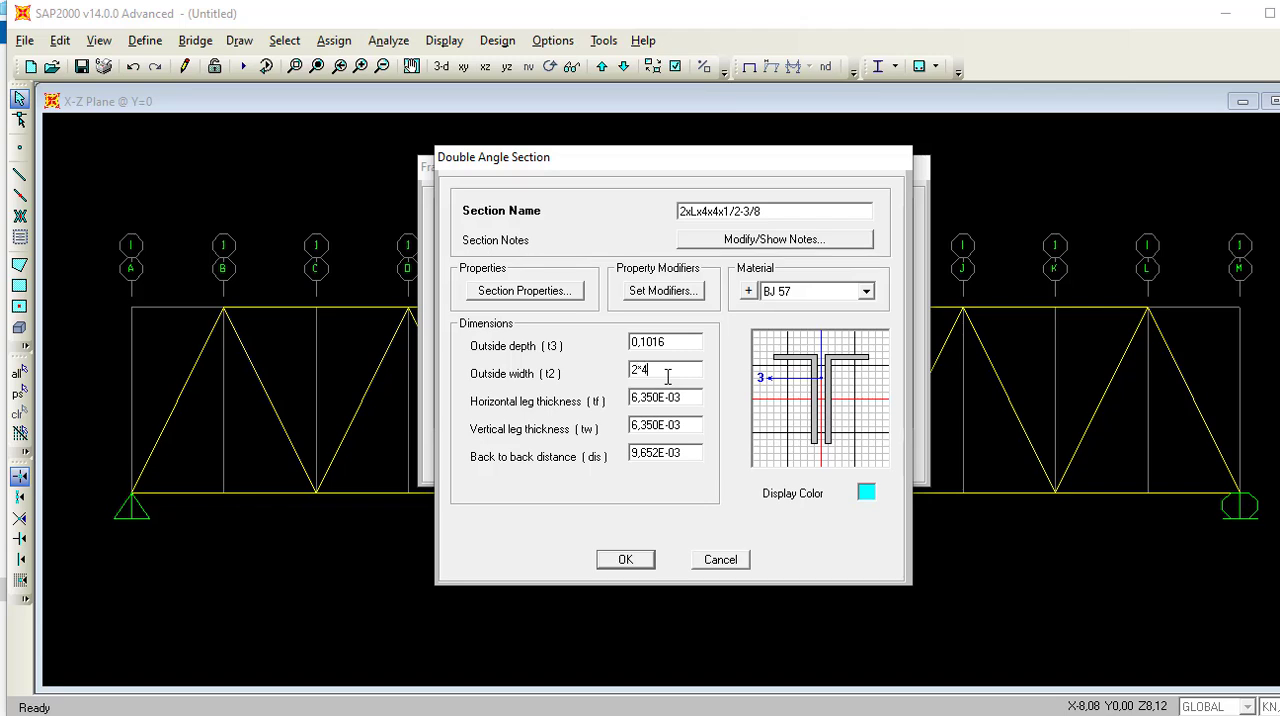
type("2*4+3/8 IN")
key("Return")
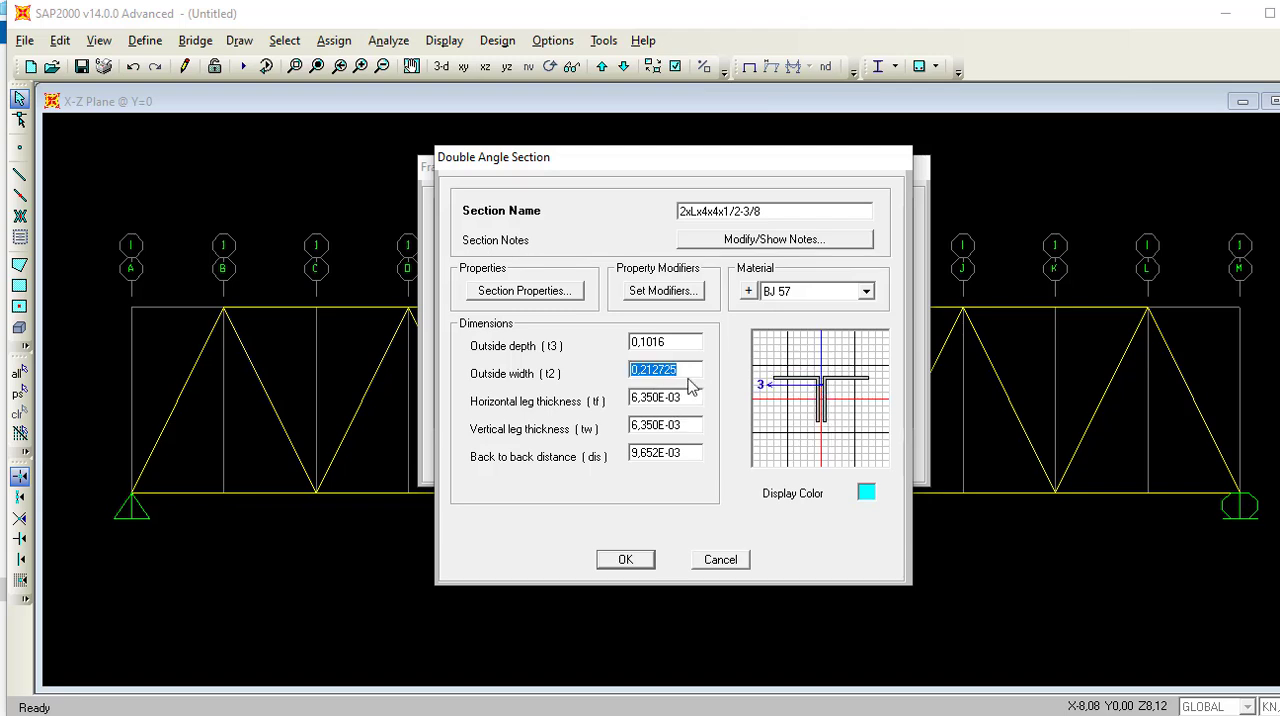
Set the horizontal (tf) and vertical (tw) leg thicknesses of the 4x4 double angle to 1/2 in.
left_click(683, 398)
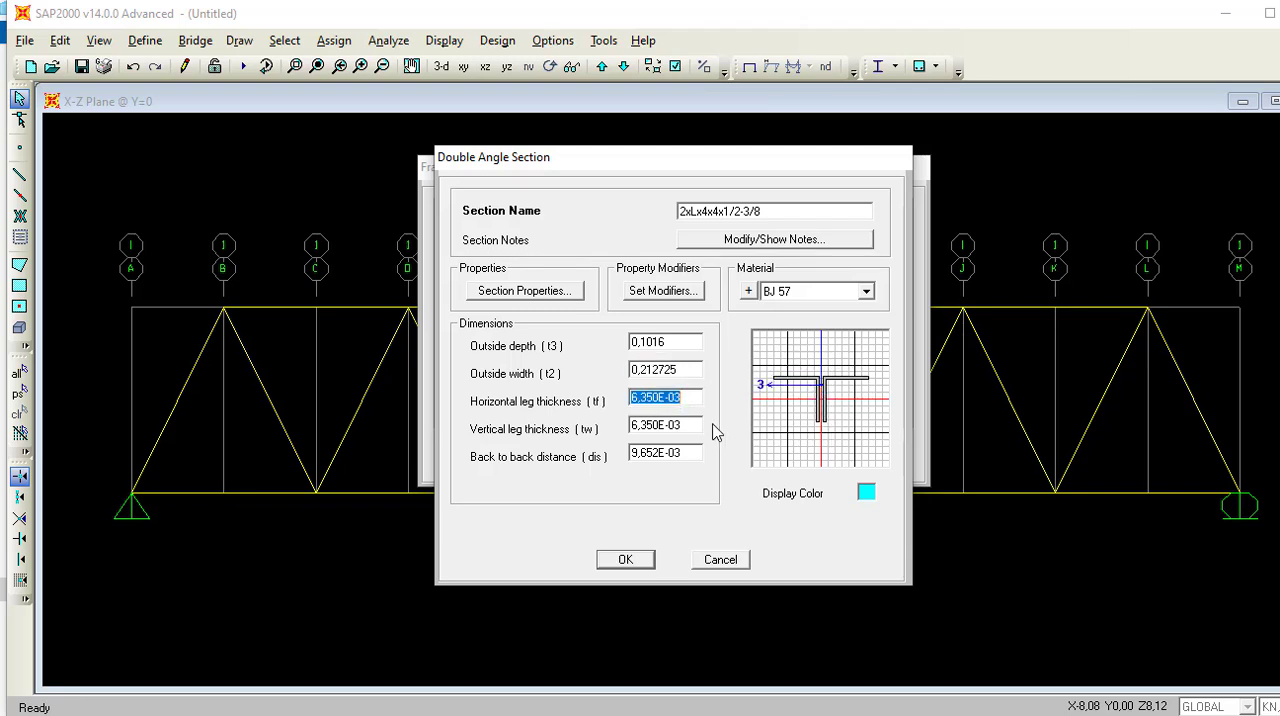
key("BackSpace")
double_click(657, 401)
left_click(673, 420)
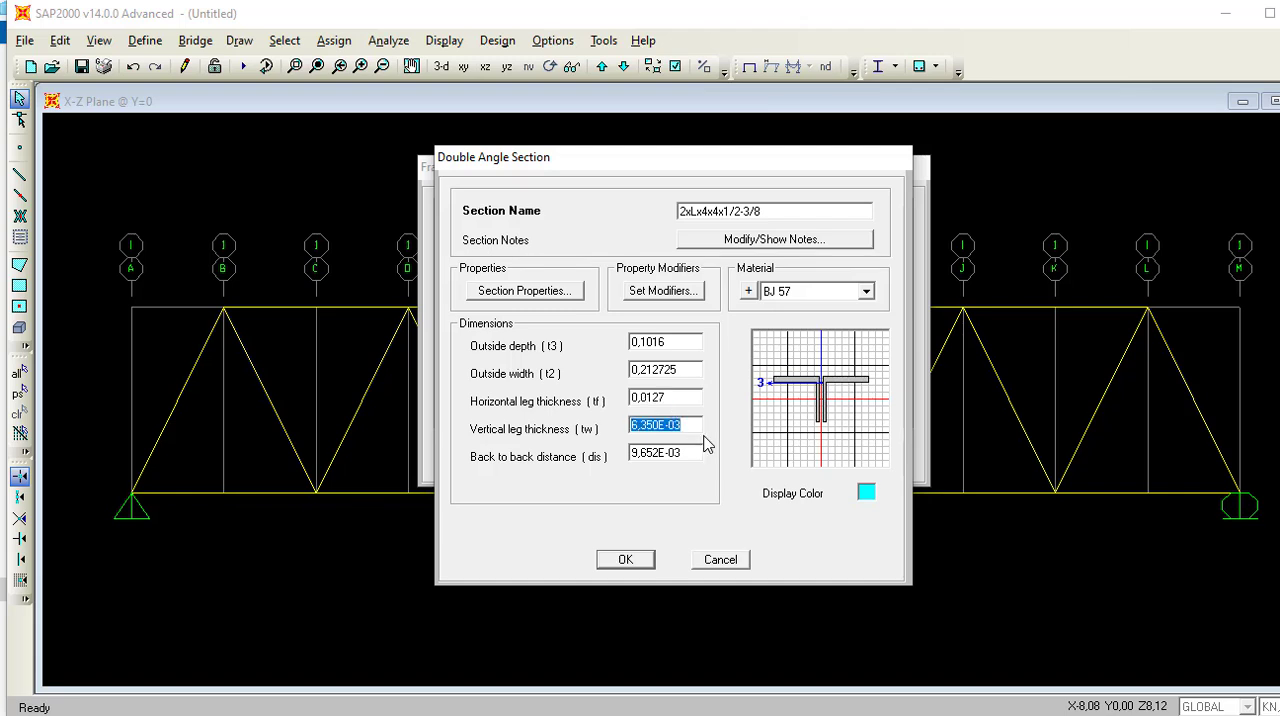
type("0")
type("1")
type("/2 in")
key("BackSpace")
key("BackSpace")
key("Return")
Set the 4x4 double angle's back-to-back distance (dis) to 3/8 in and accept the section.
left_click(697, 457)
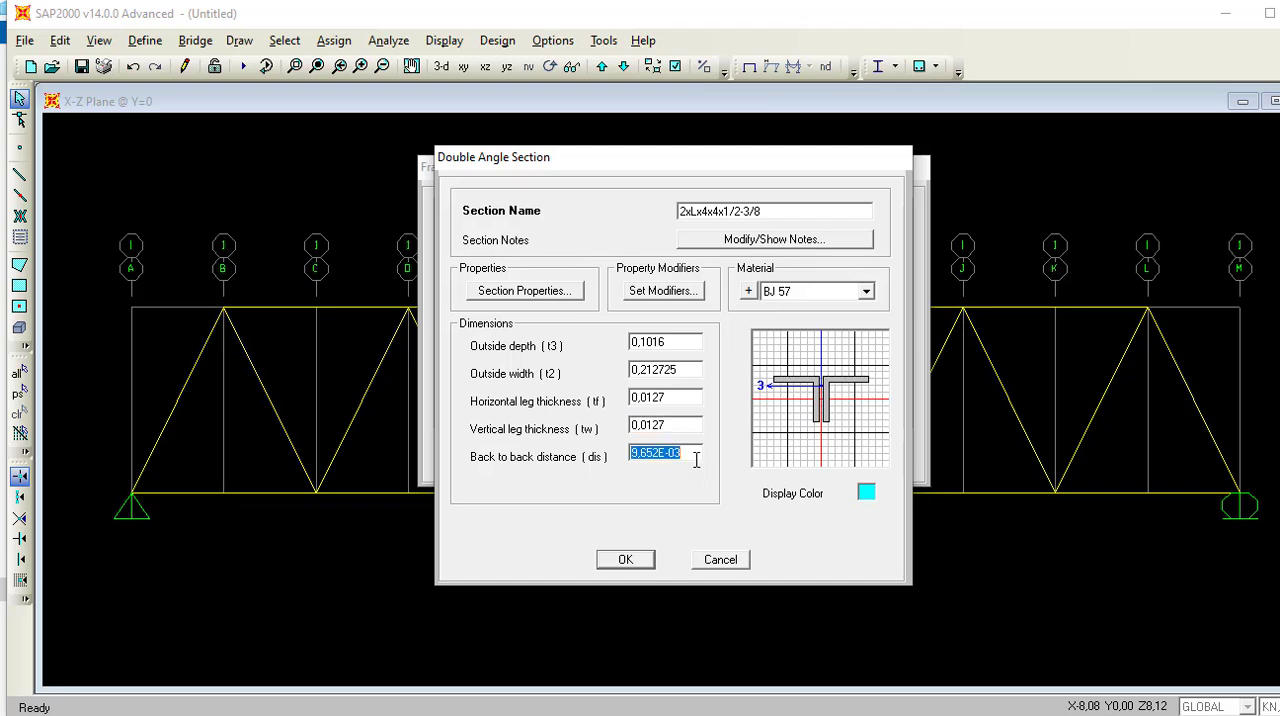
type("0")
key("BackSpace")
type("3/8 IN")
key("Return")
left_click(624, 560)
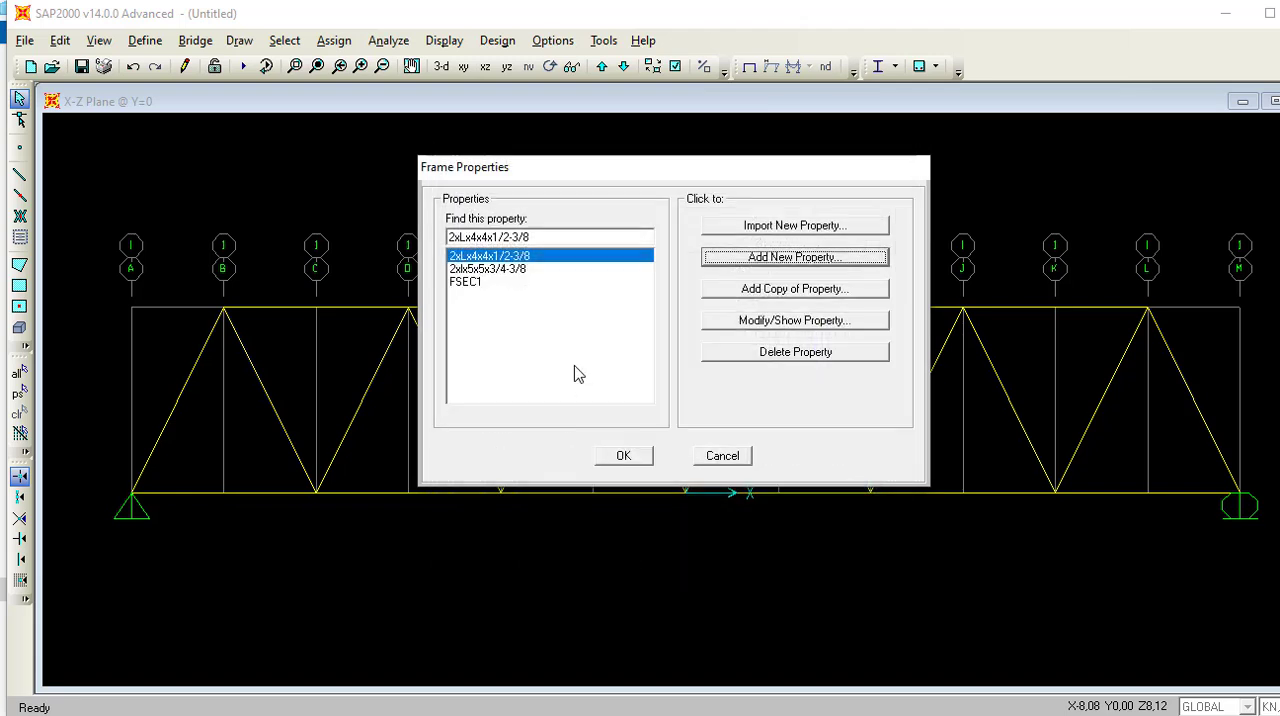
Check that both double-angle sections are in the frame property list and accept the frame properties.
left_click(519, 269)
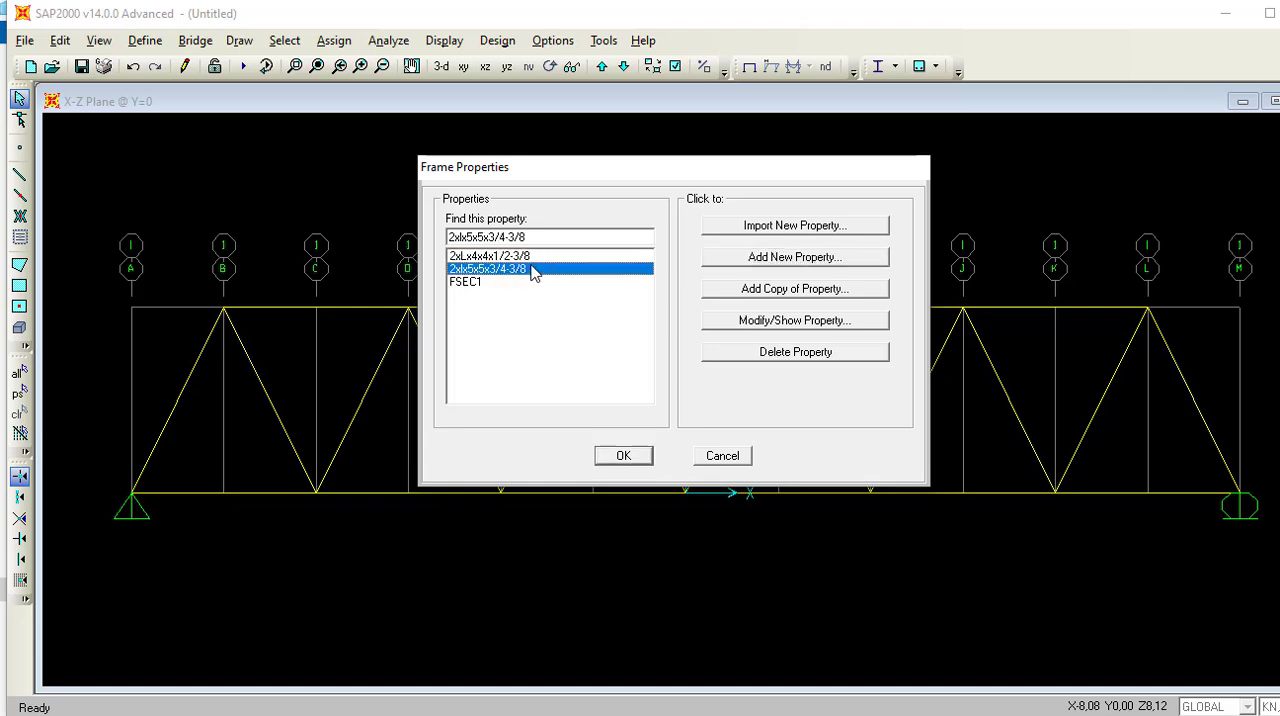
left_click(528, 257)
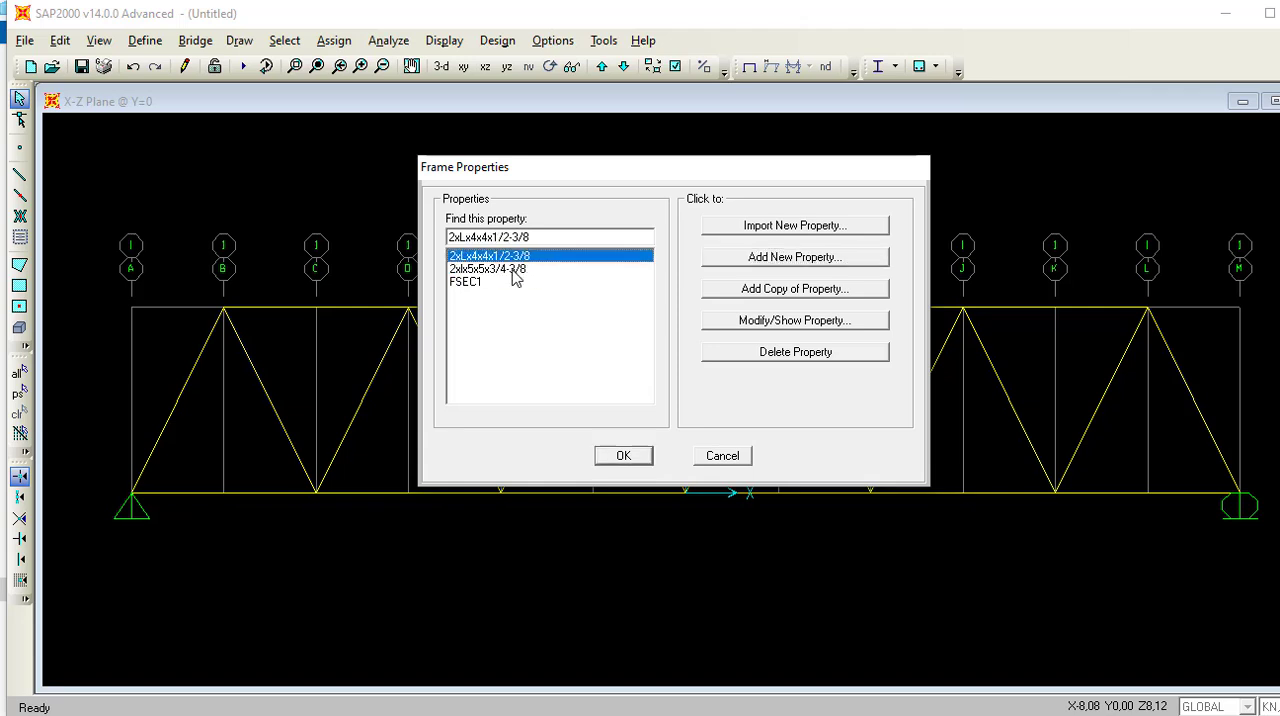
left_click(512, 270)
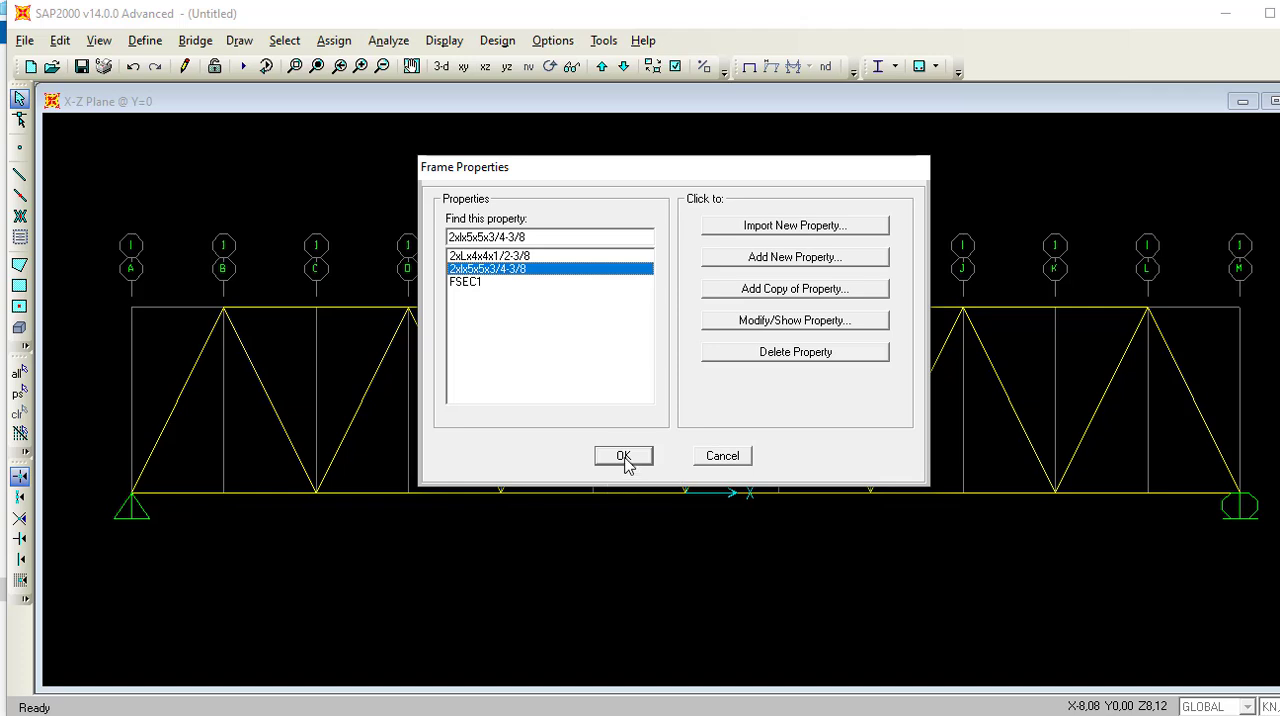
left_click(623, 457)
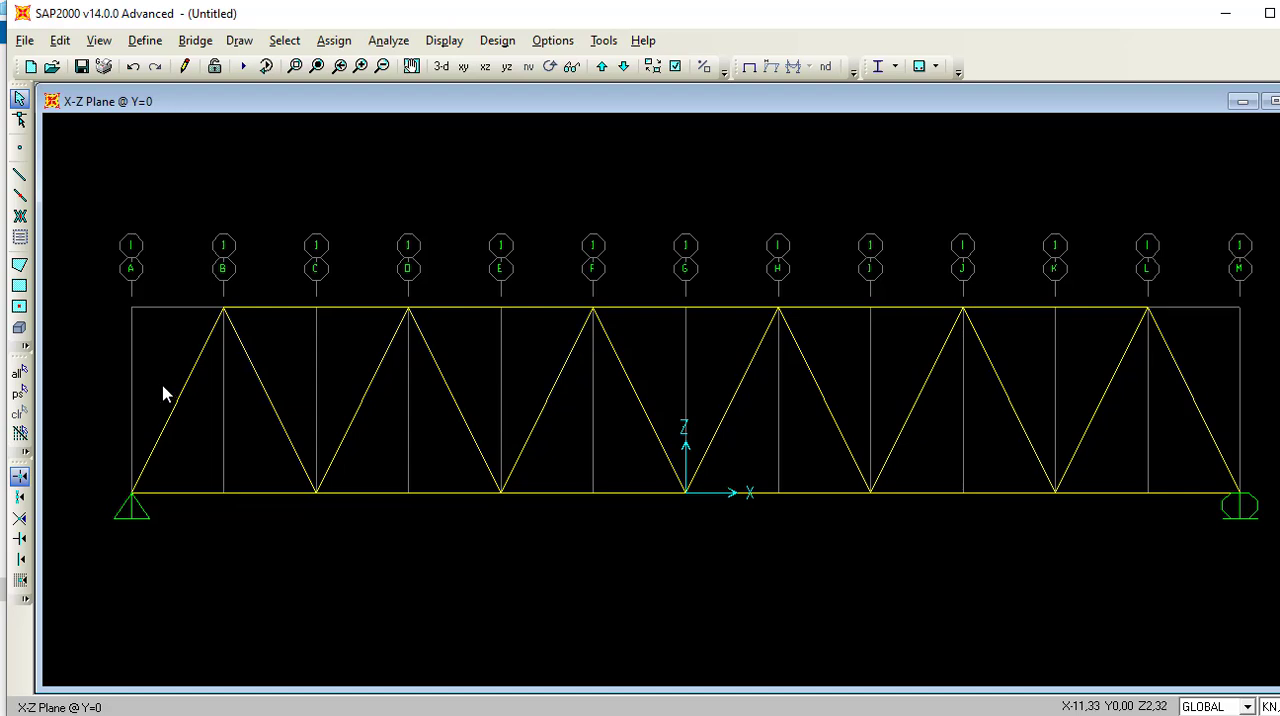
Save the truss model in the Documents folder as "rangka jembatan 1".
left_click(24, 40)
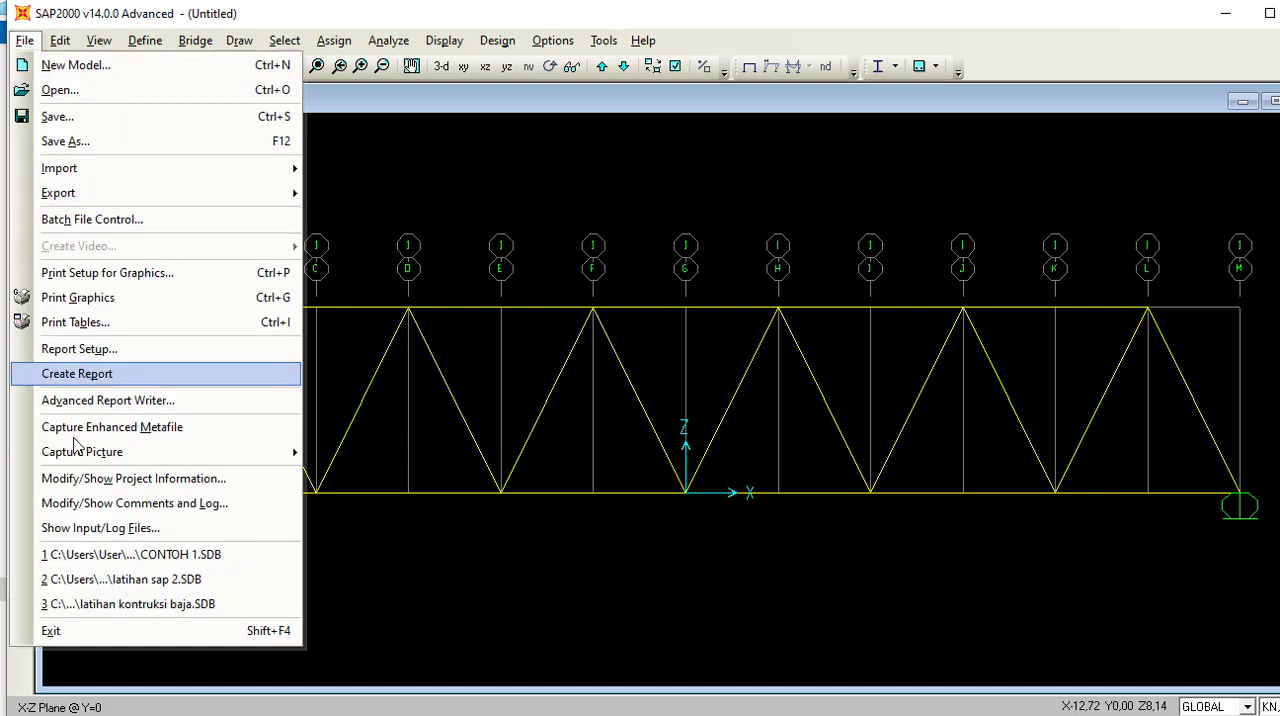
left_click(58, 117)
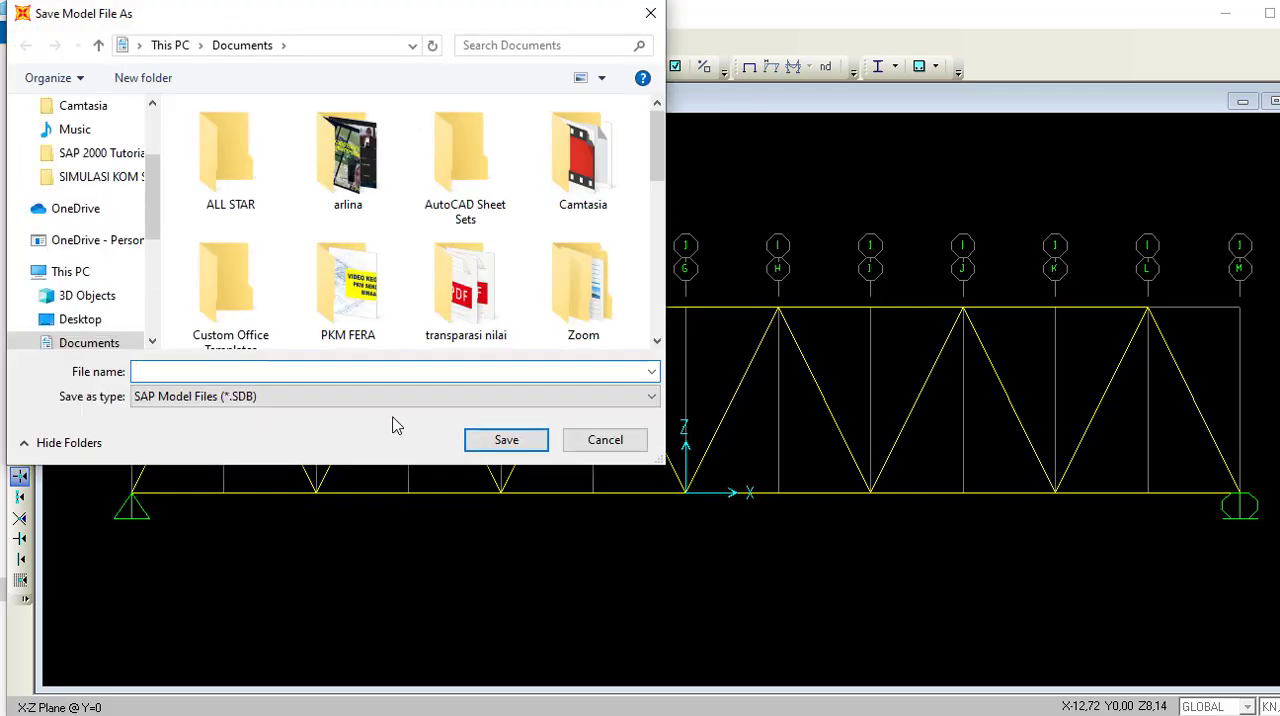
double_click(382, 392)
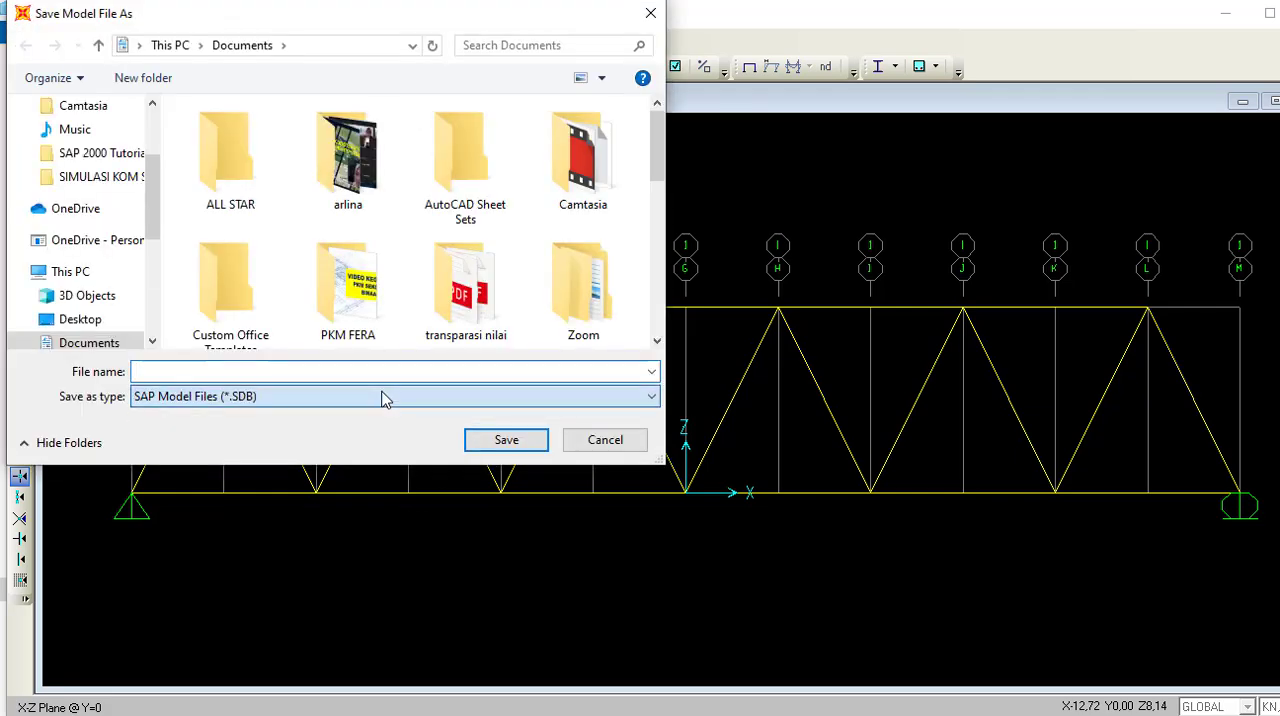
scroll(382, 392, "down", 1)
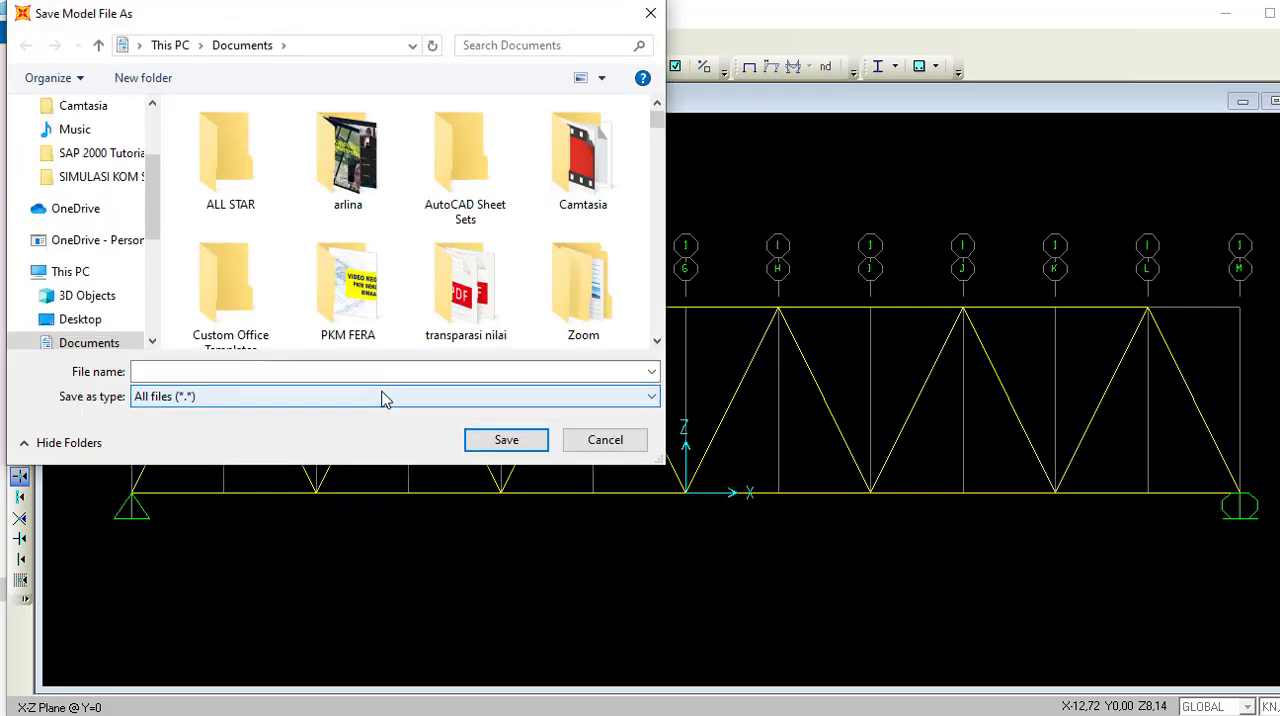
left_click(363, 372)
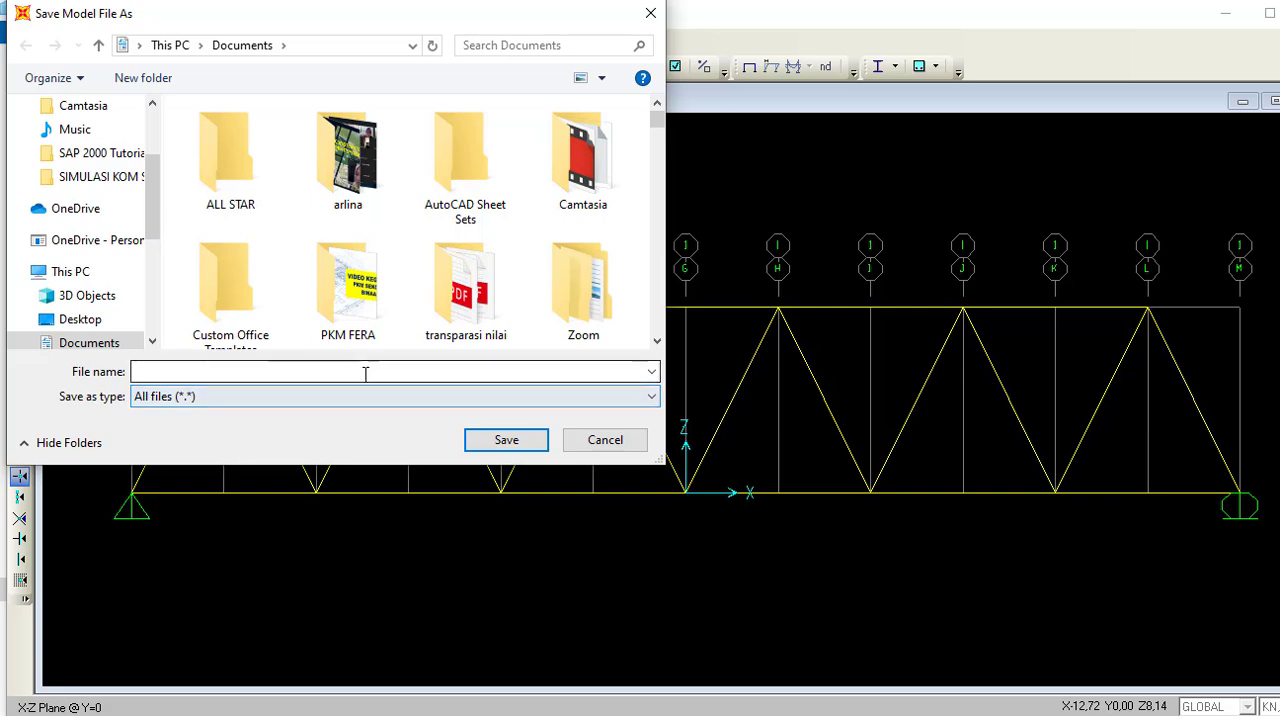
type("rangka ")
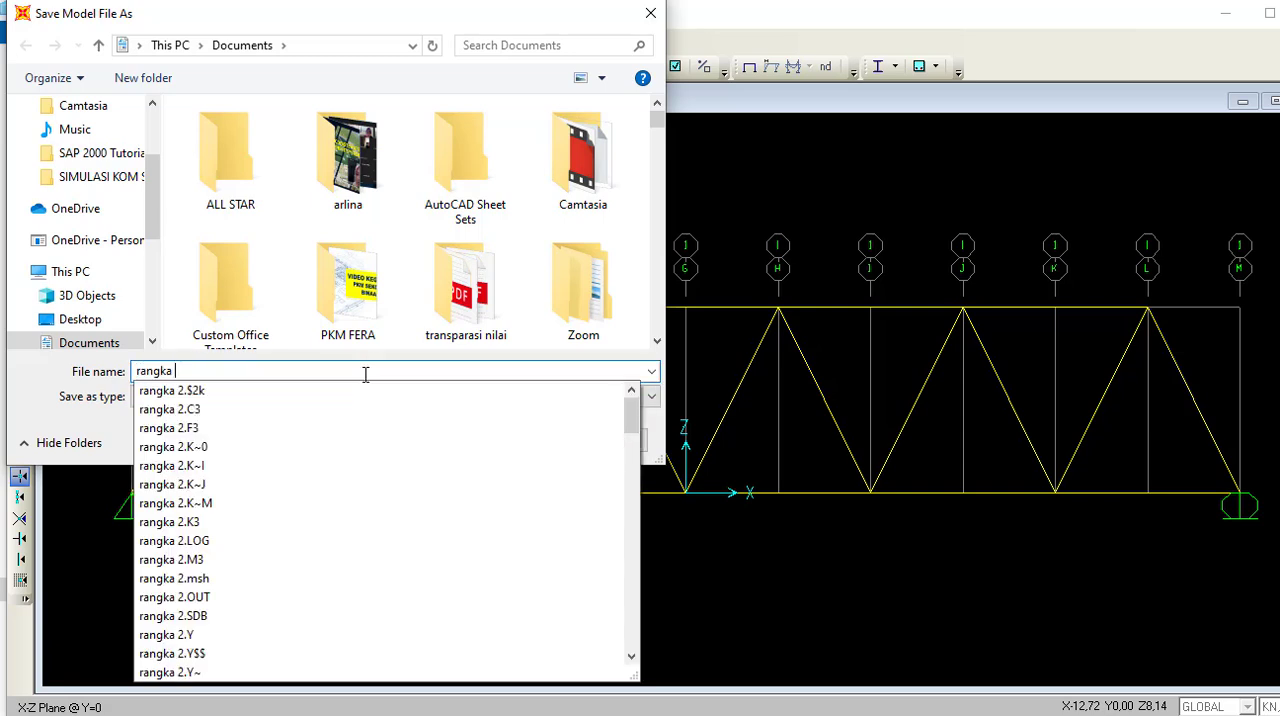
type("jembatan")
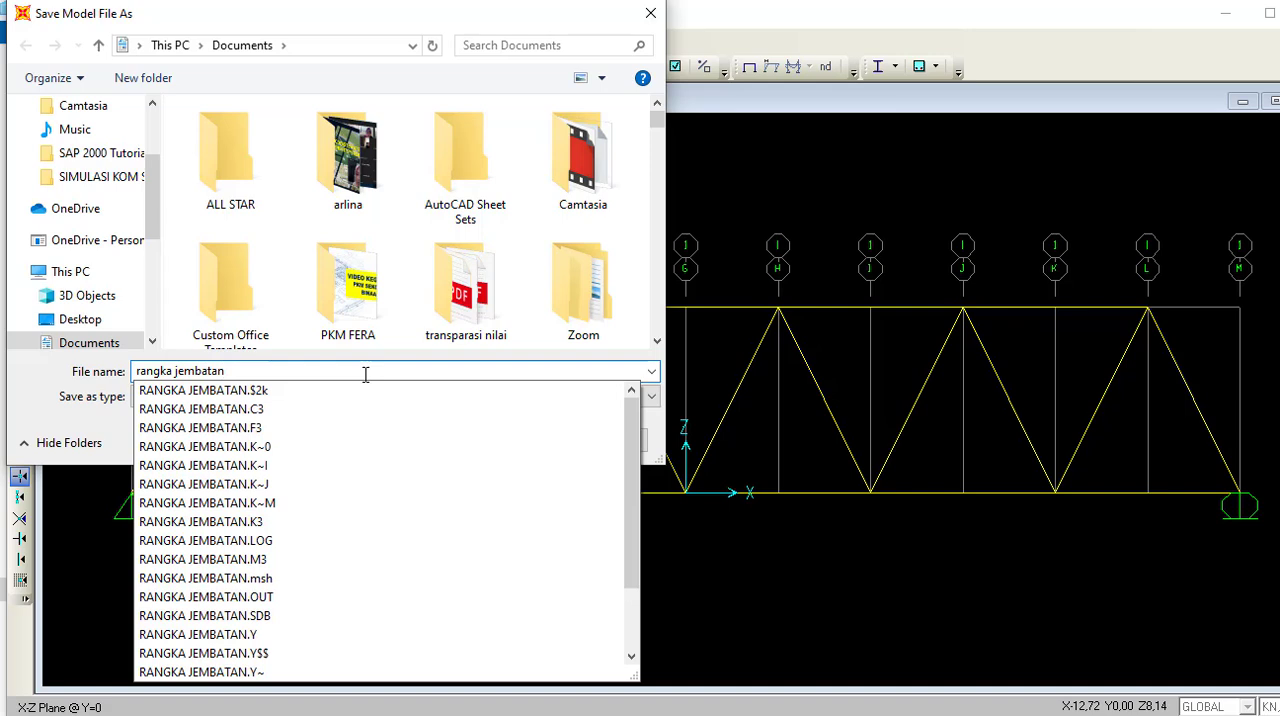
type(" 1")
key("Return")
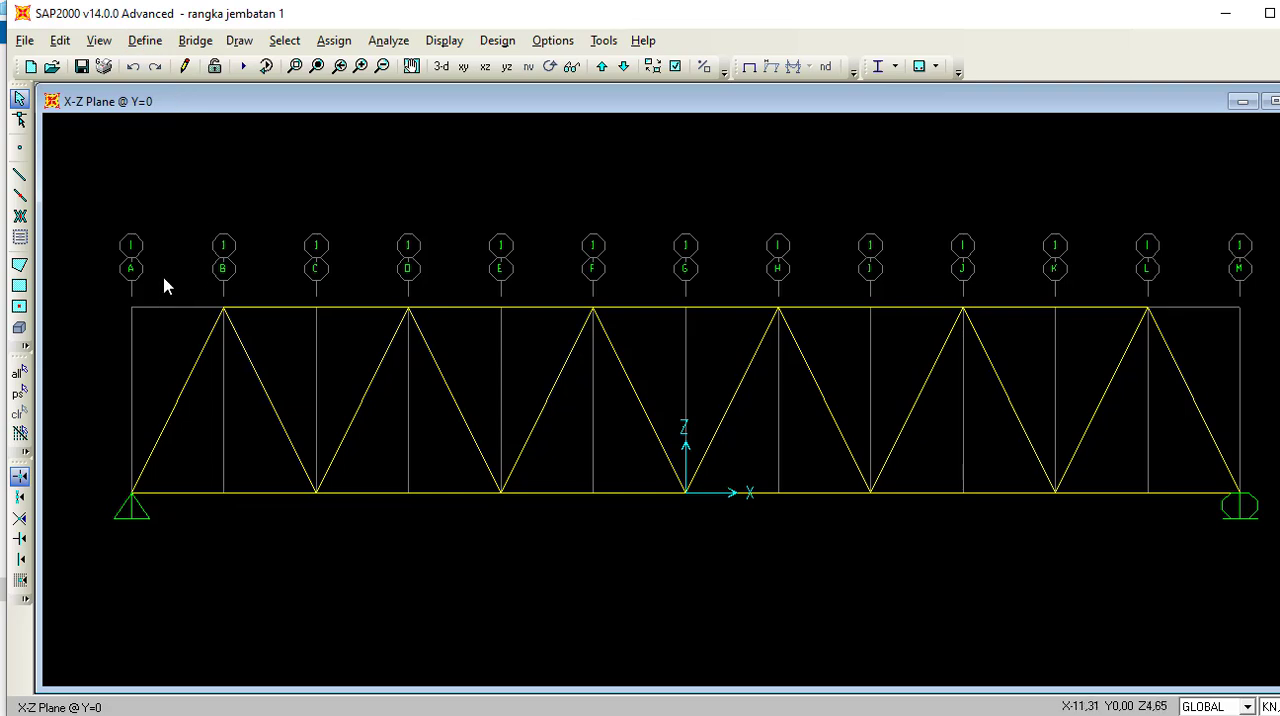
left_click_drag(164, 280, 1234, 378)
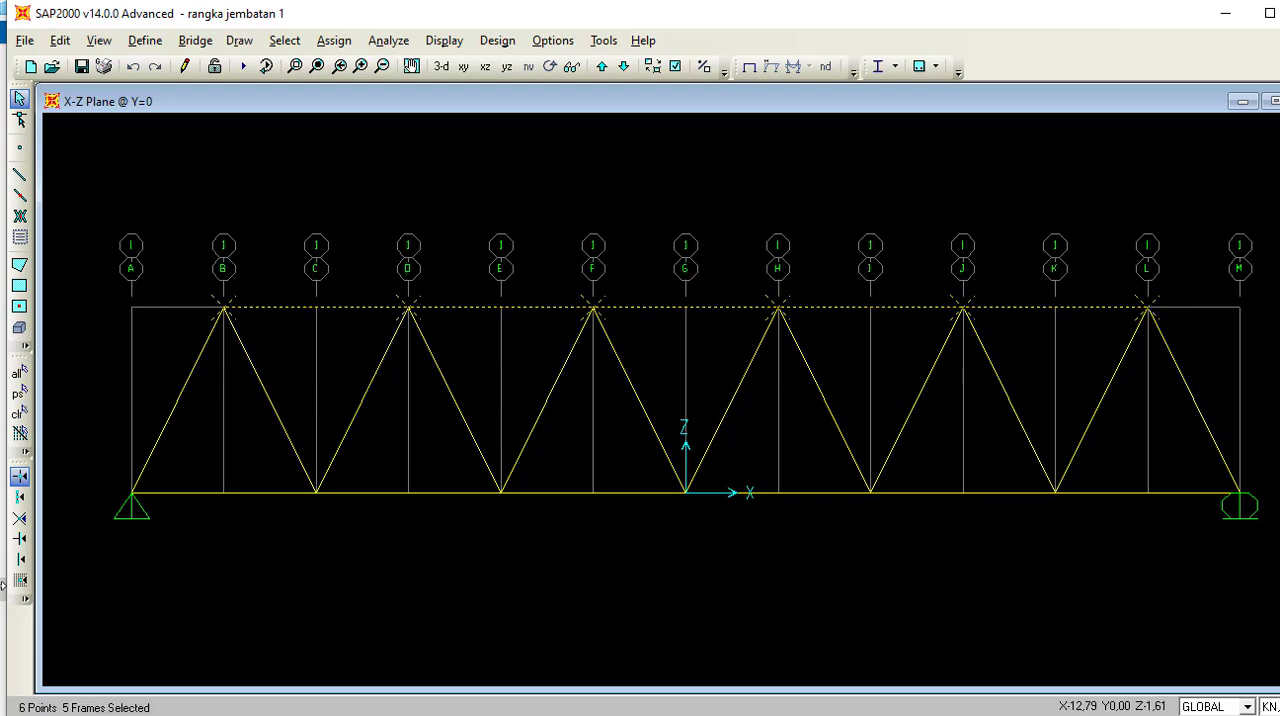
left_click(222, 314)
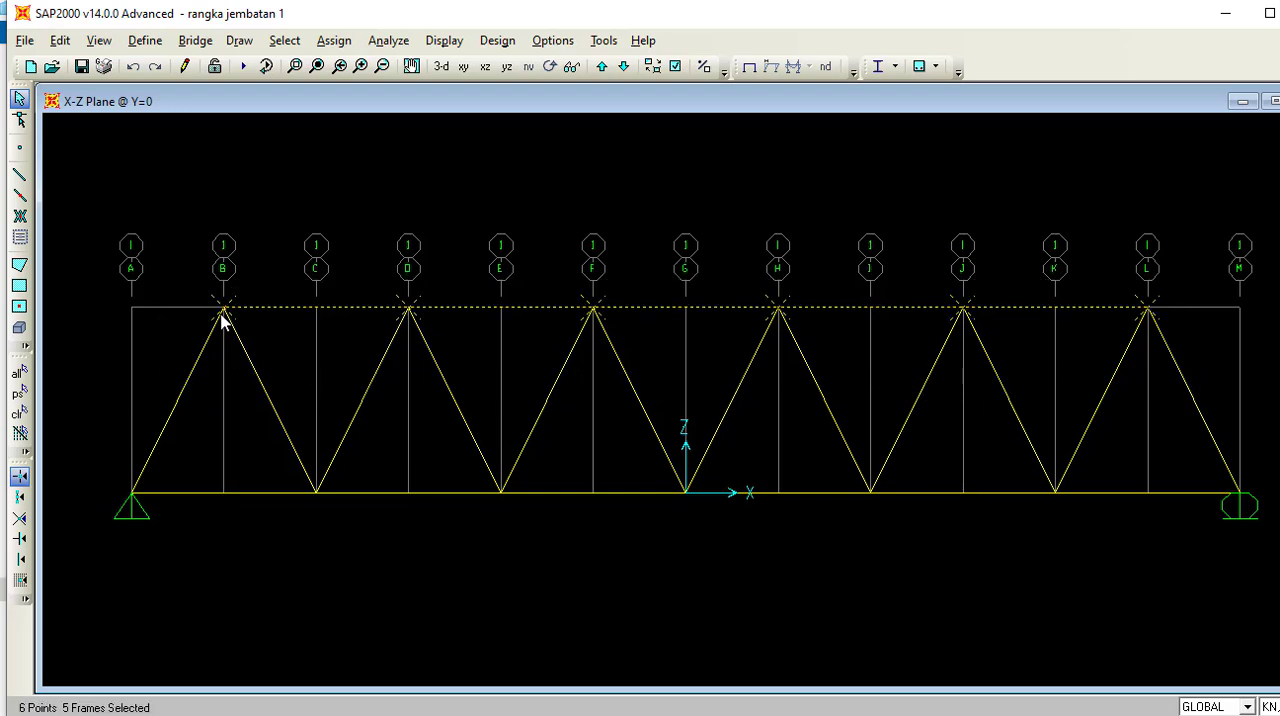
left_click(410, 309)
key("ctrl+q")
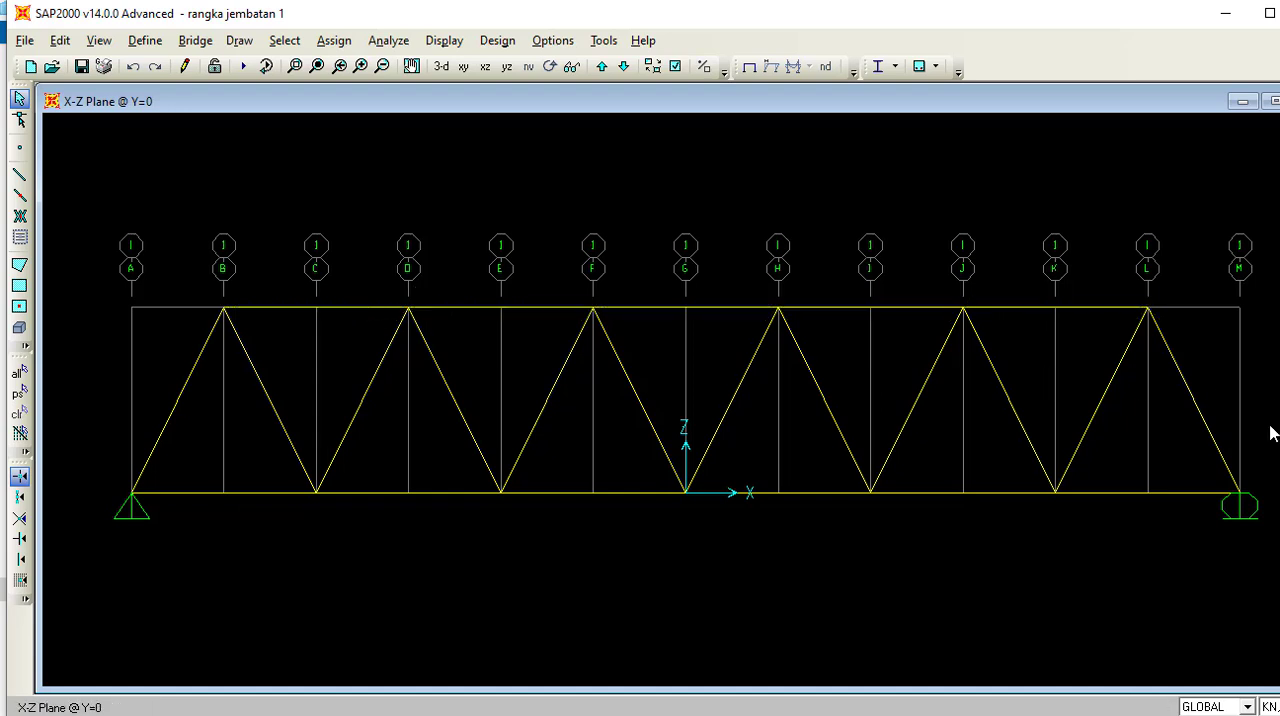
Assign the 2xlx5x5x3/4-3/8 section to all top-chord and diagonal frames, leaving the top joints out of the selection.
left_click_drag(1275, 453, 168, 279)
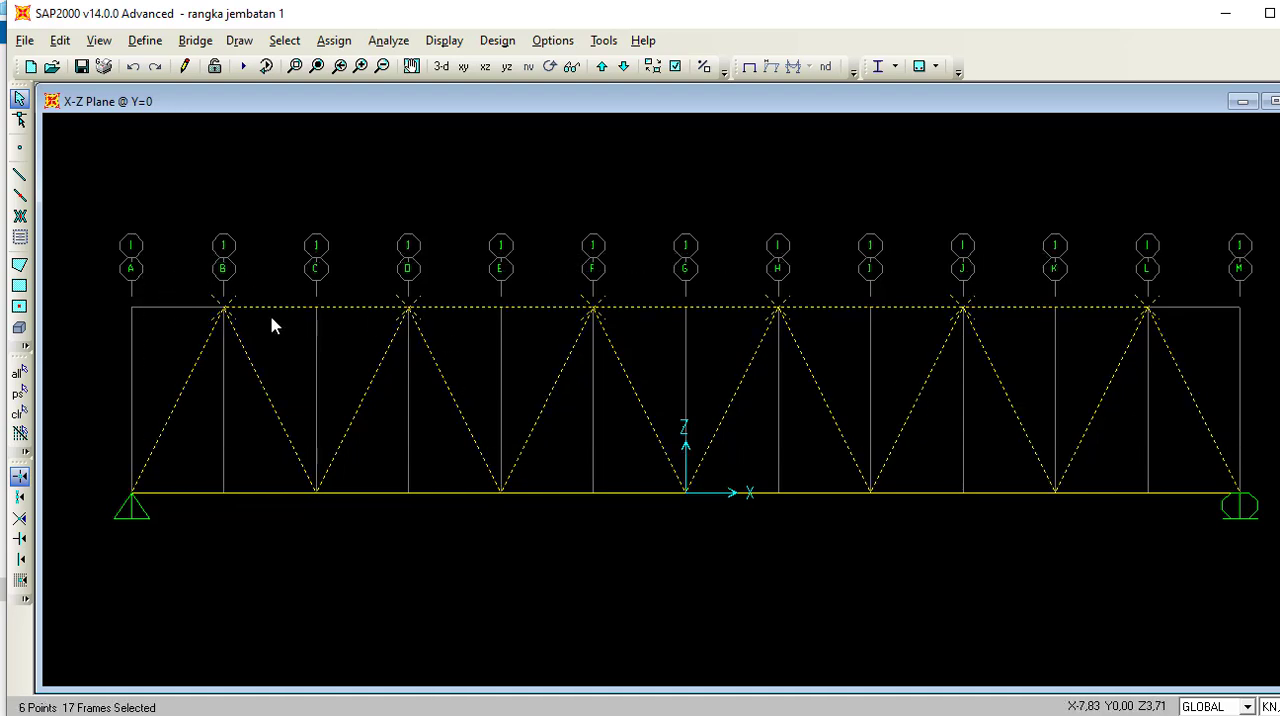
left_click(408, 312)
left_click(594, 312)
left_click(785, 313)
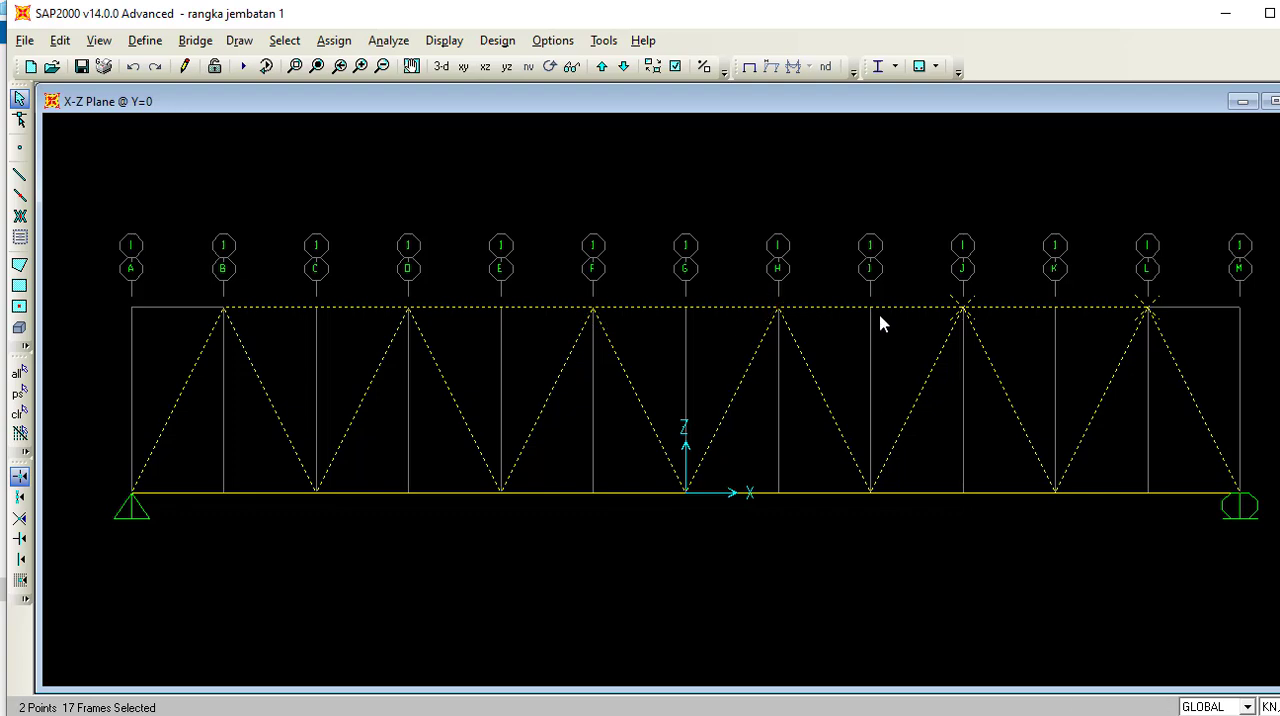
left_click(958, 315)
left_click(1149, 309)
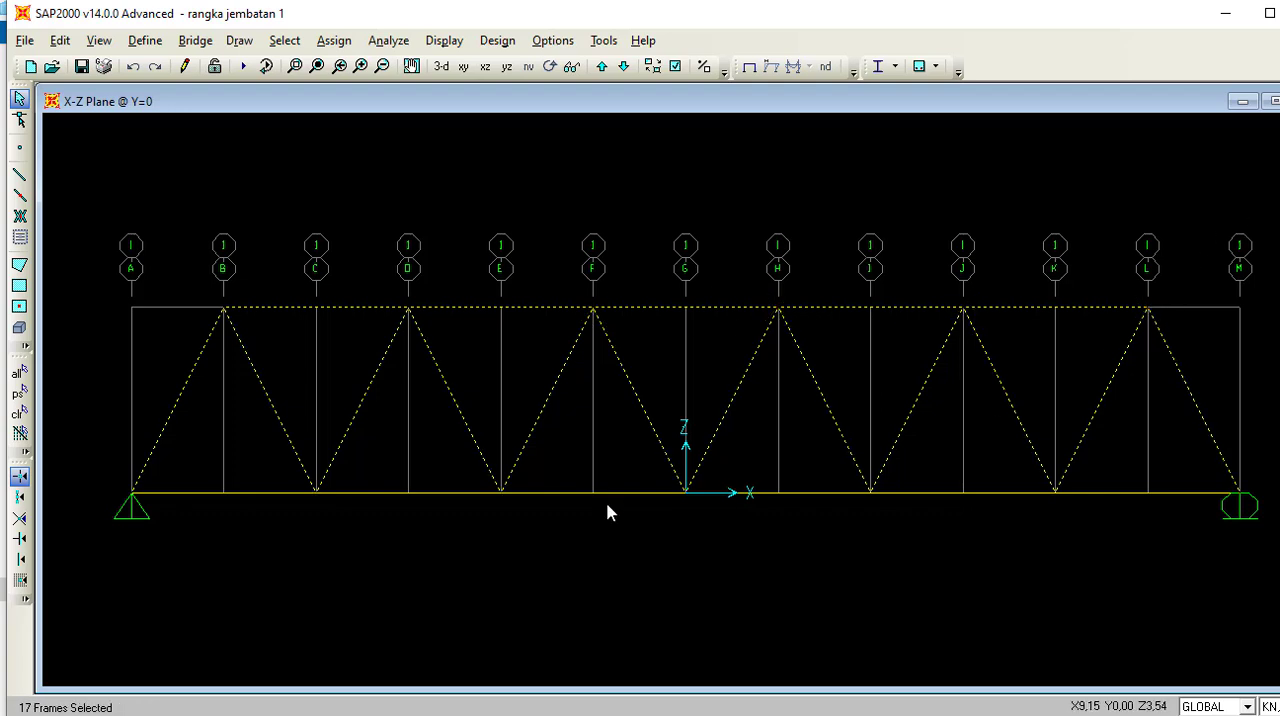
left_click(334, 40)
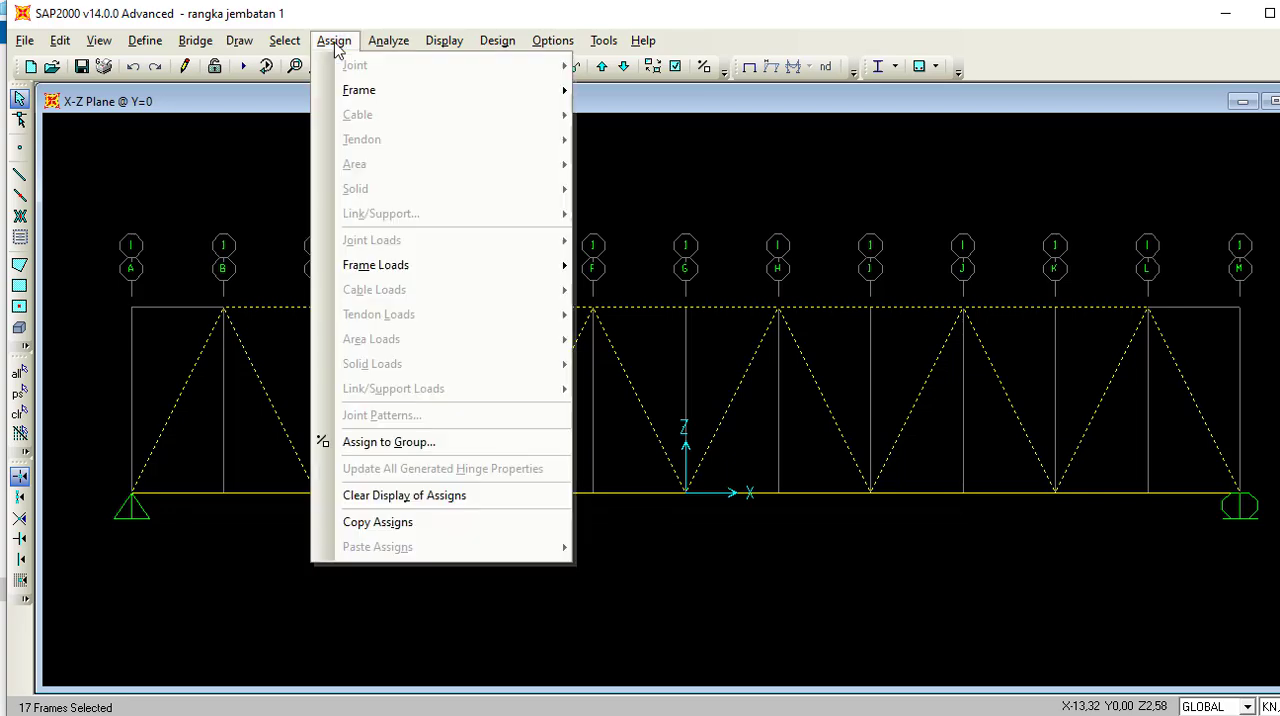
mouse_move(359, 90)
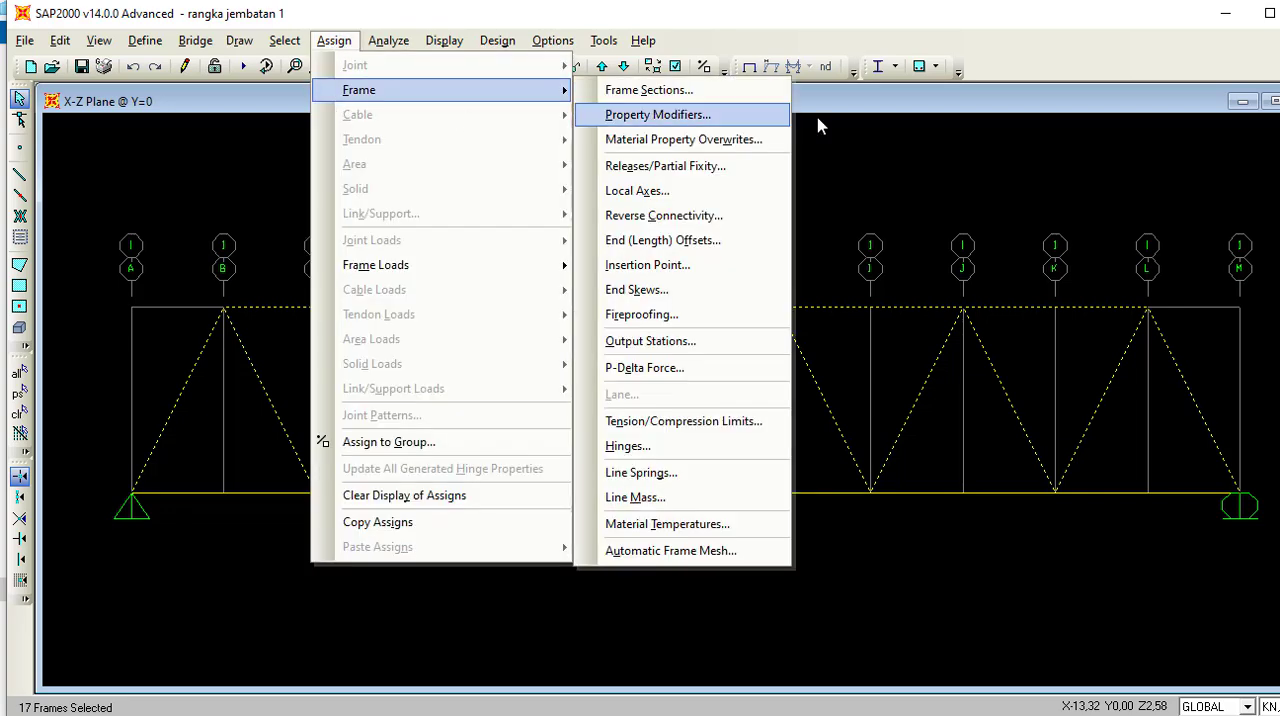
left_click(731, 90)
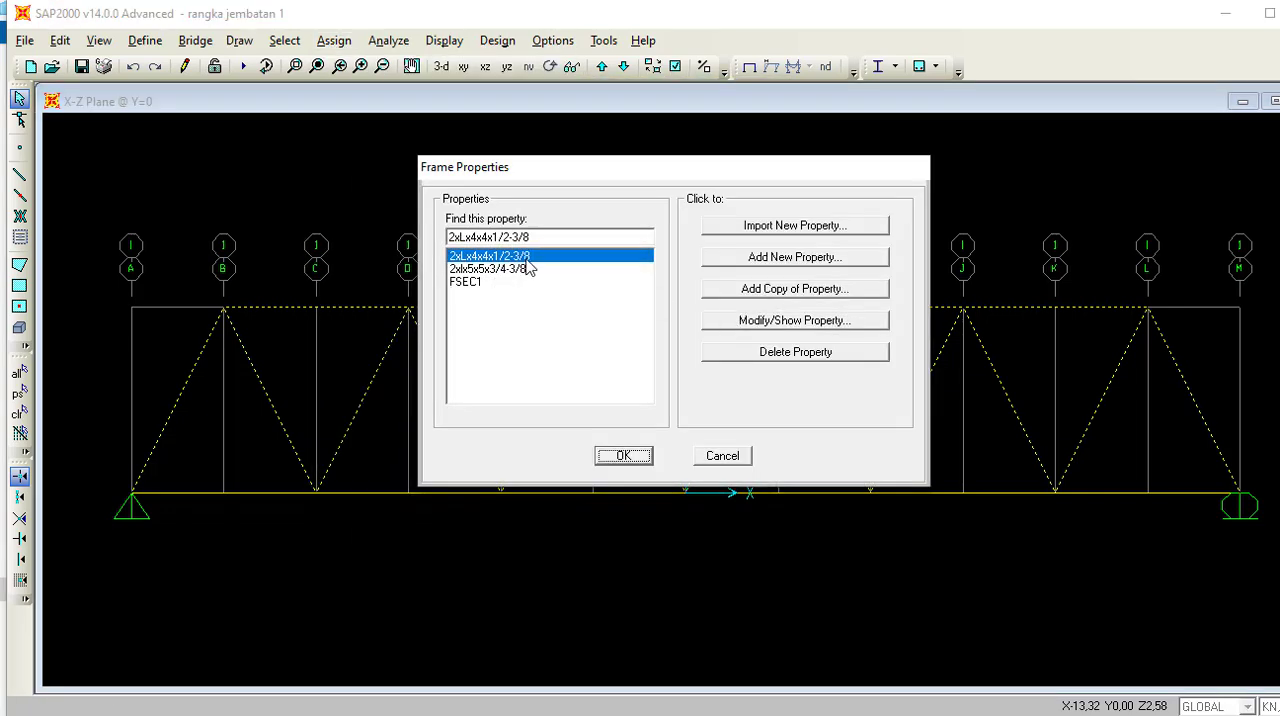
left_click(518, 269)
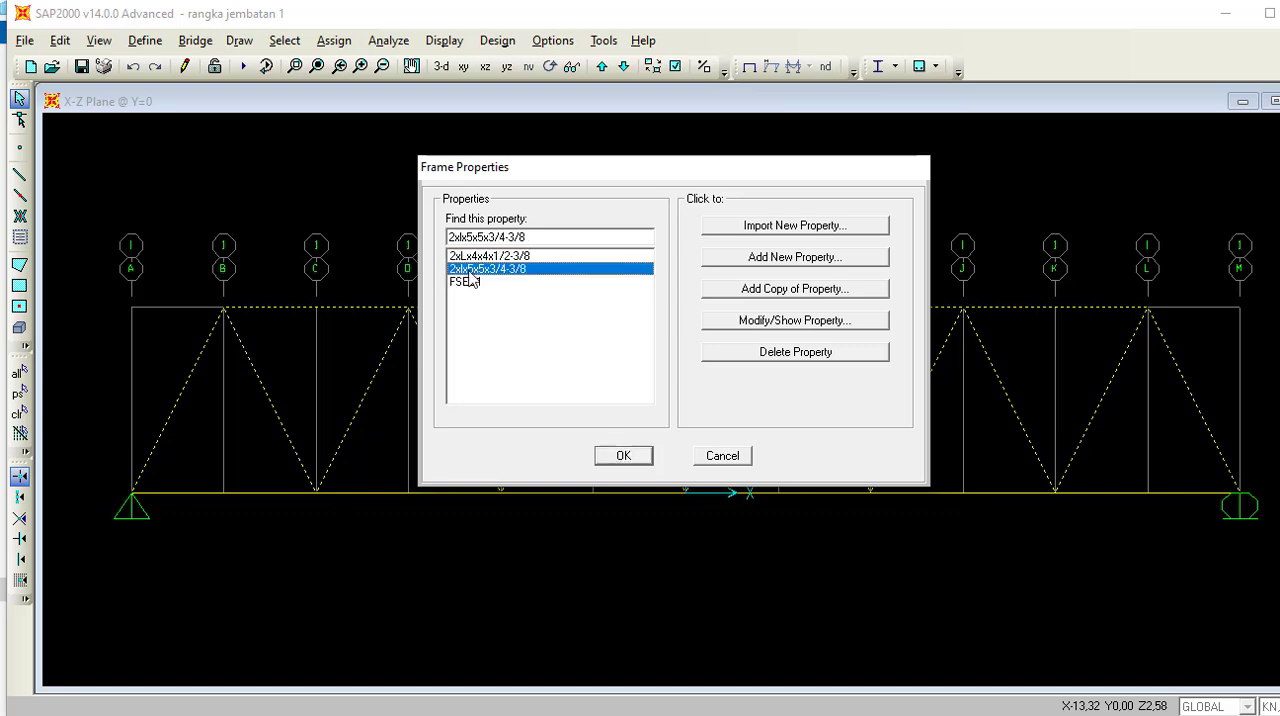
key("alt+Tab")
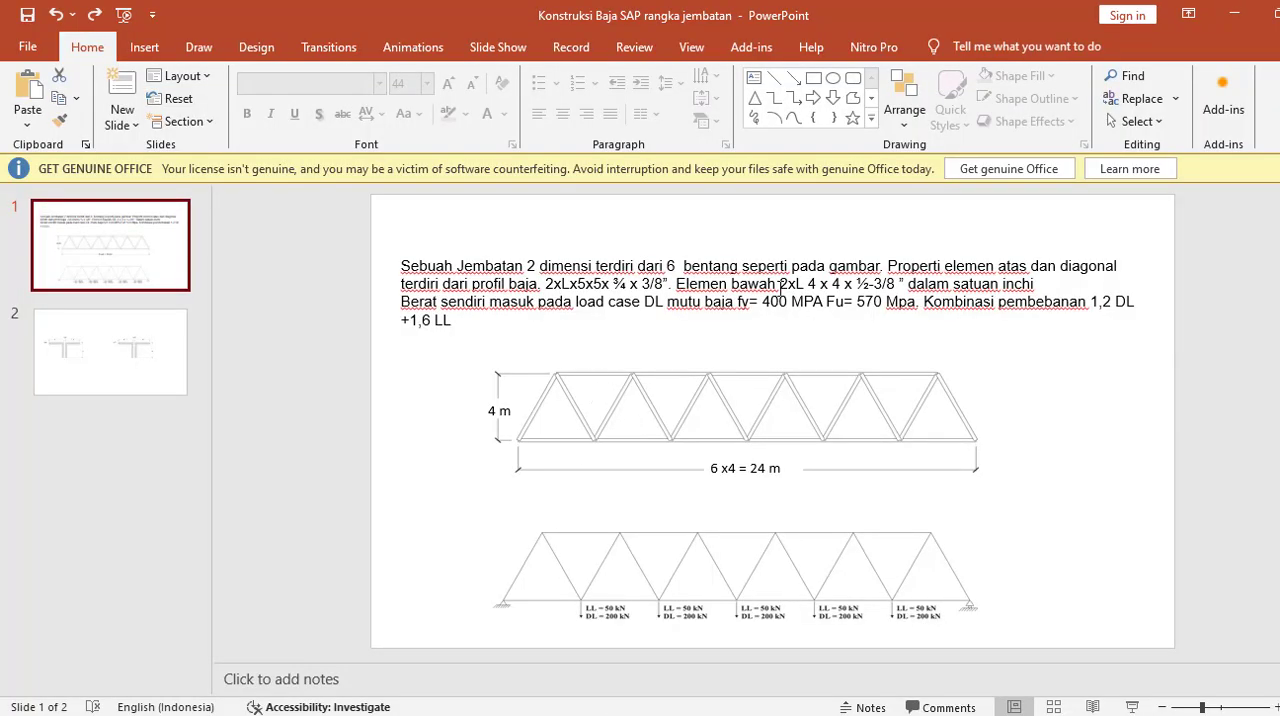
key("alt+Tab")
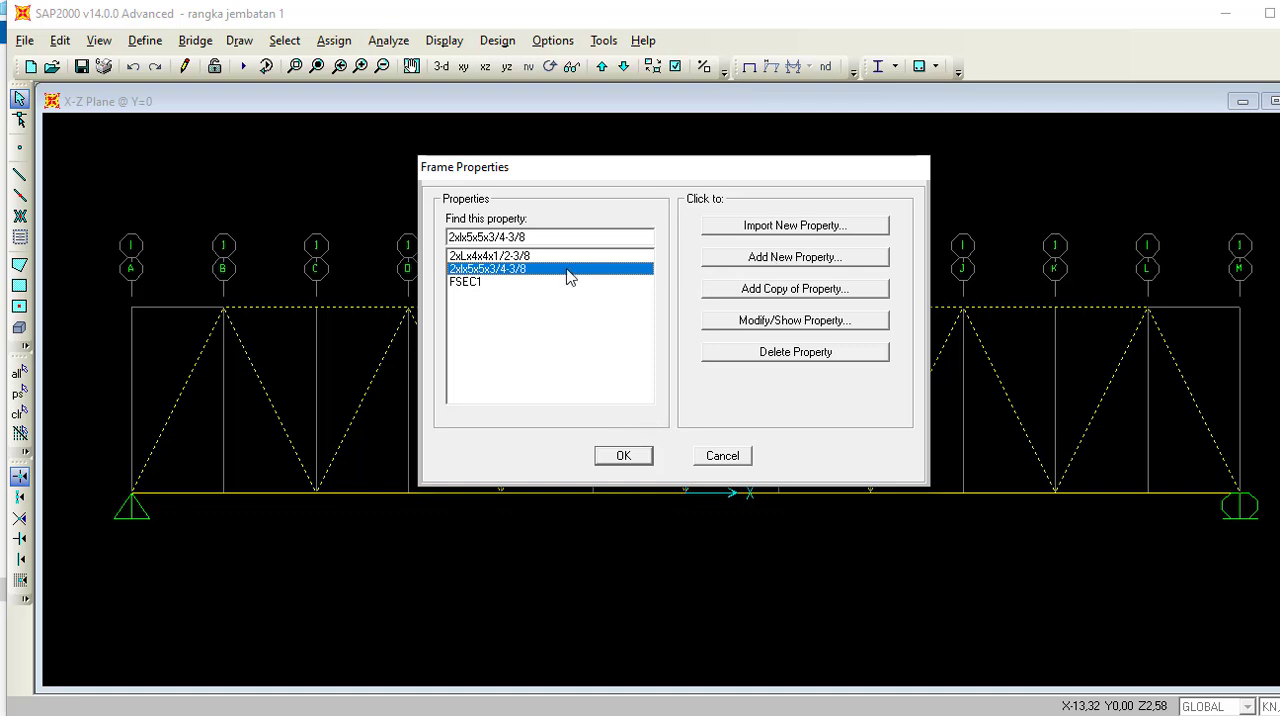
left_click(624, 458)
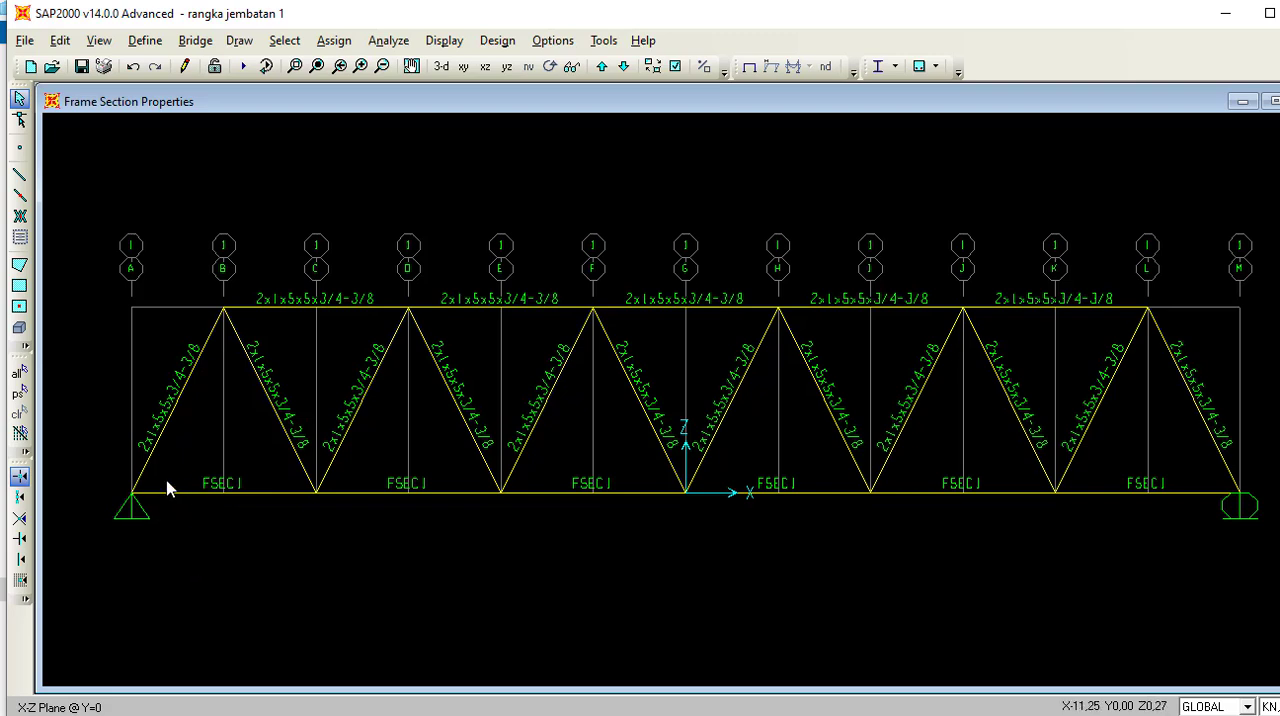
Assign the 2xLx4x4x1/2-3/8 section to the six bottom-chord frames and the four diagonals between grid lines B and F.
mouse_move(167, 488)
left_mouse_down()
mouse_move(191, 506)
mouse_move(617, 540)
mouse_move(1178, 519)
left_mouse_up()
left_click(297, 449)
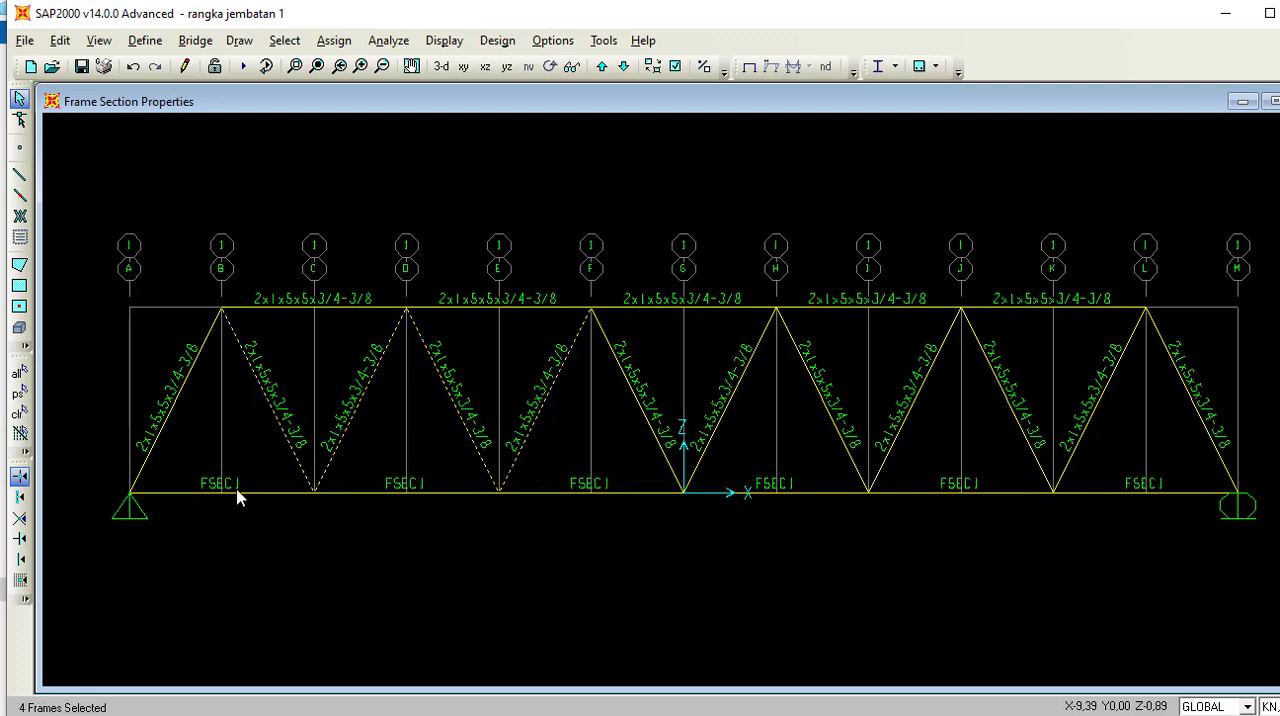
left_click(229, 490)
left_click_drag(408, 524, 345, 458)
left_click(563, 482)
left_click(780, 491)
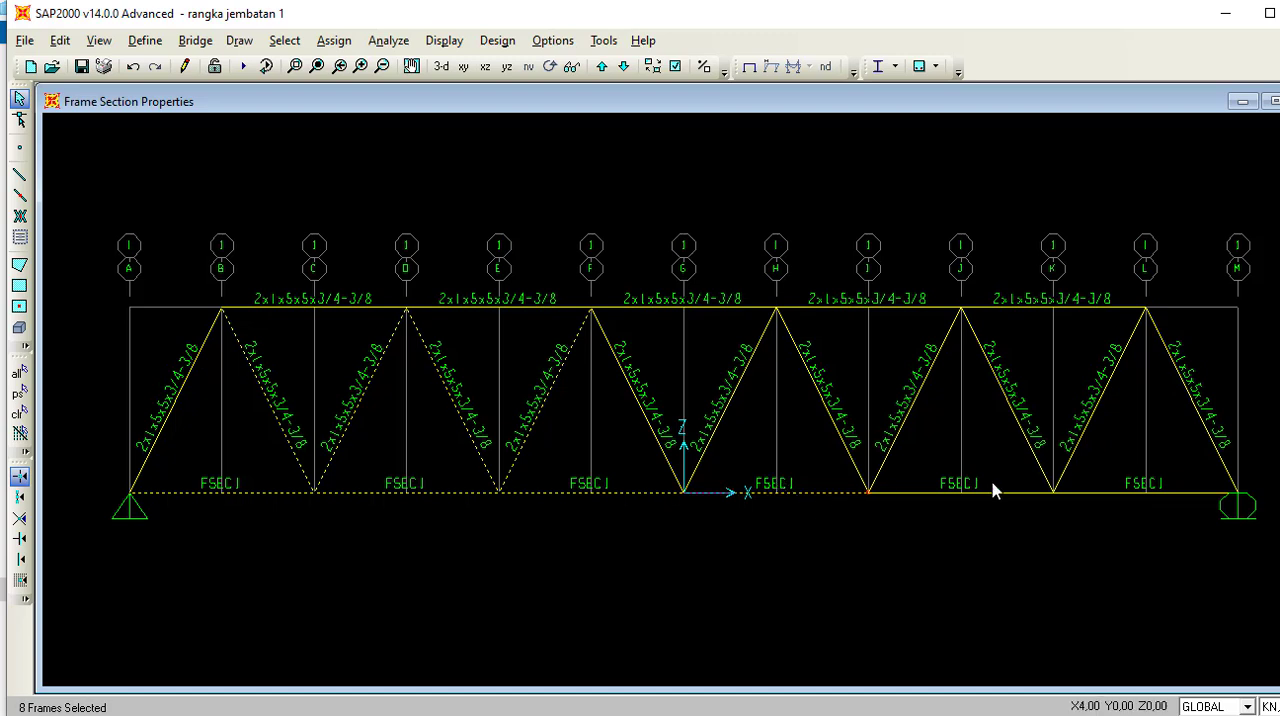
left_click(995, 491)
left_click(1145, 491)
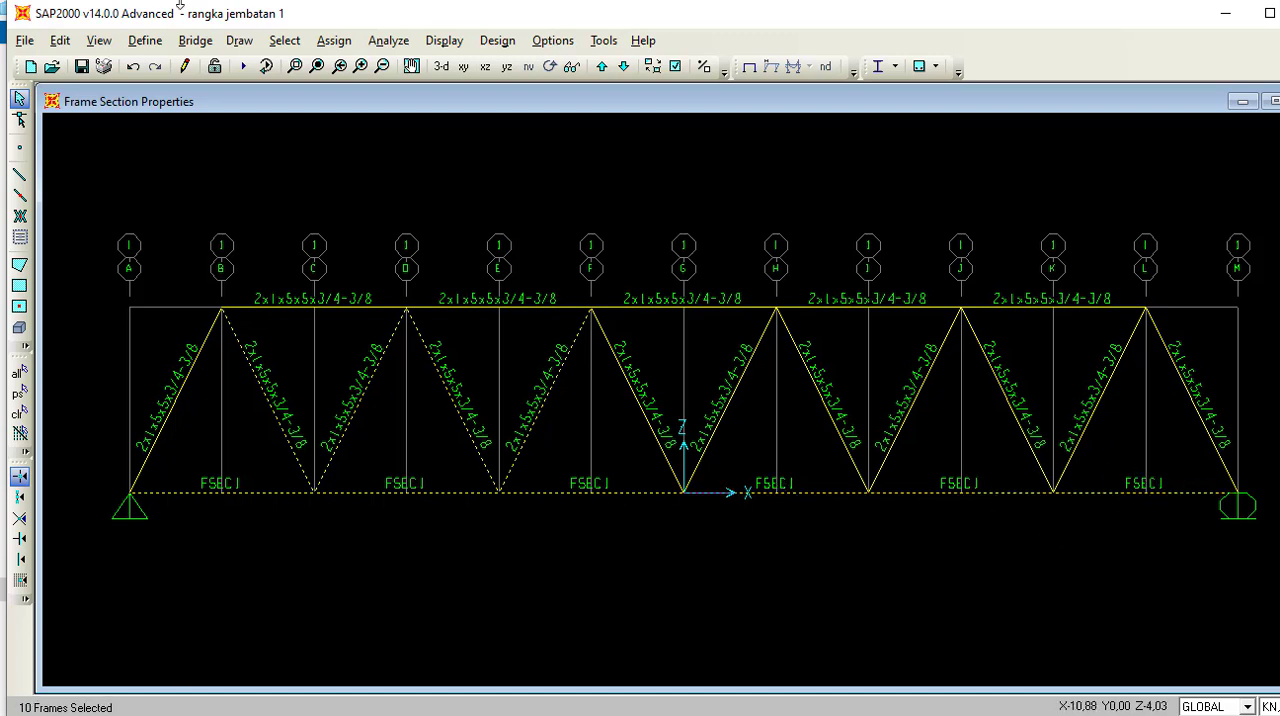
left_click(330, 47)
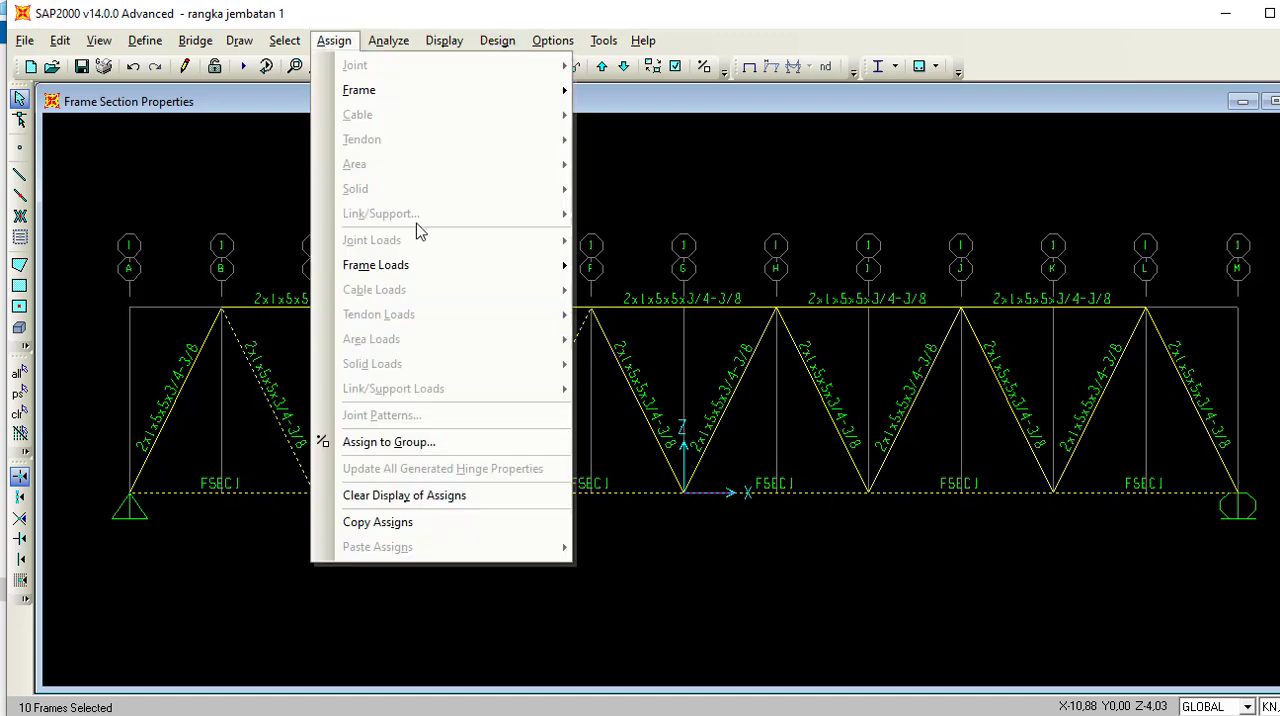
mouse_move(410, 92)
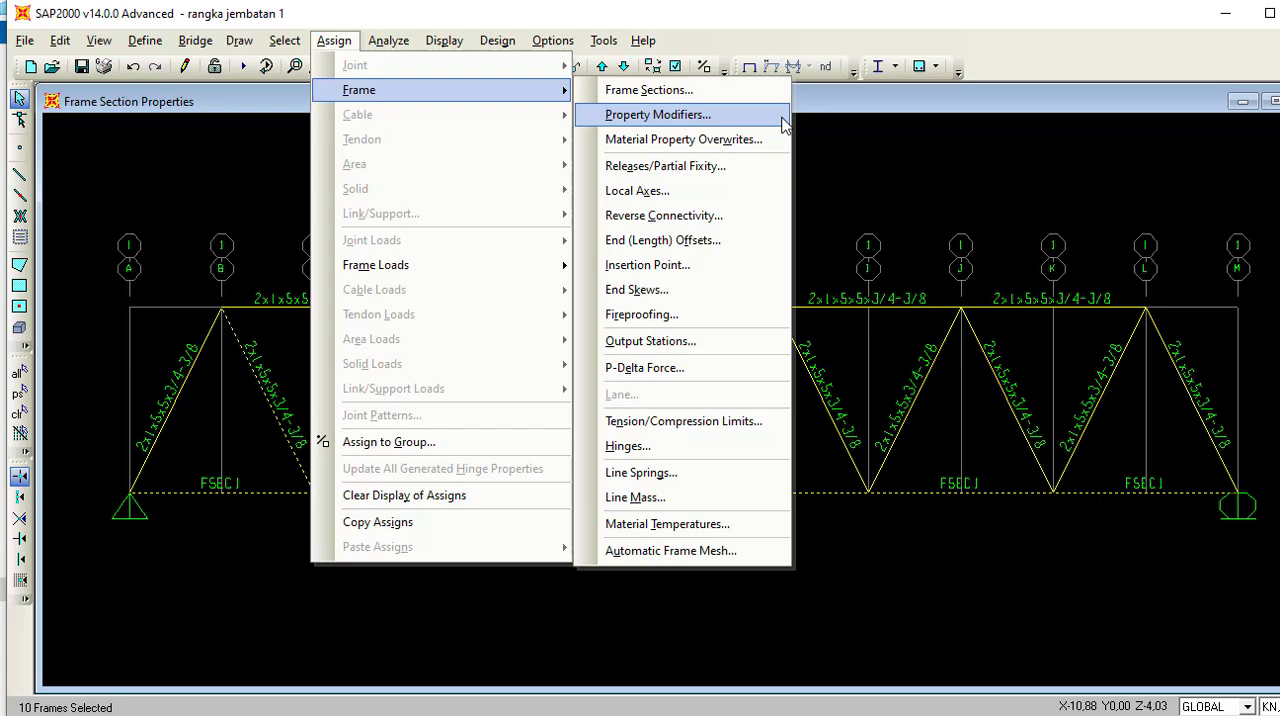
left_click(713, 95)
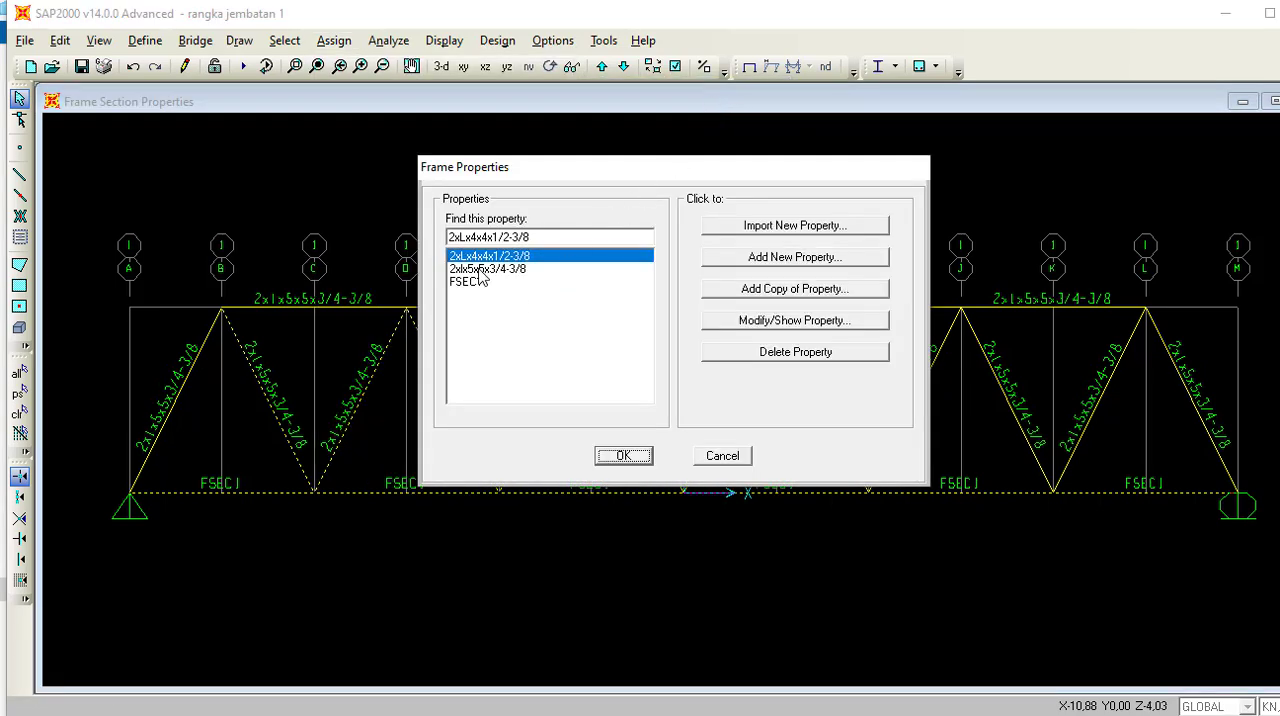
left_click(480, 269)
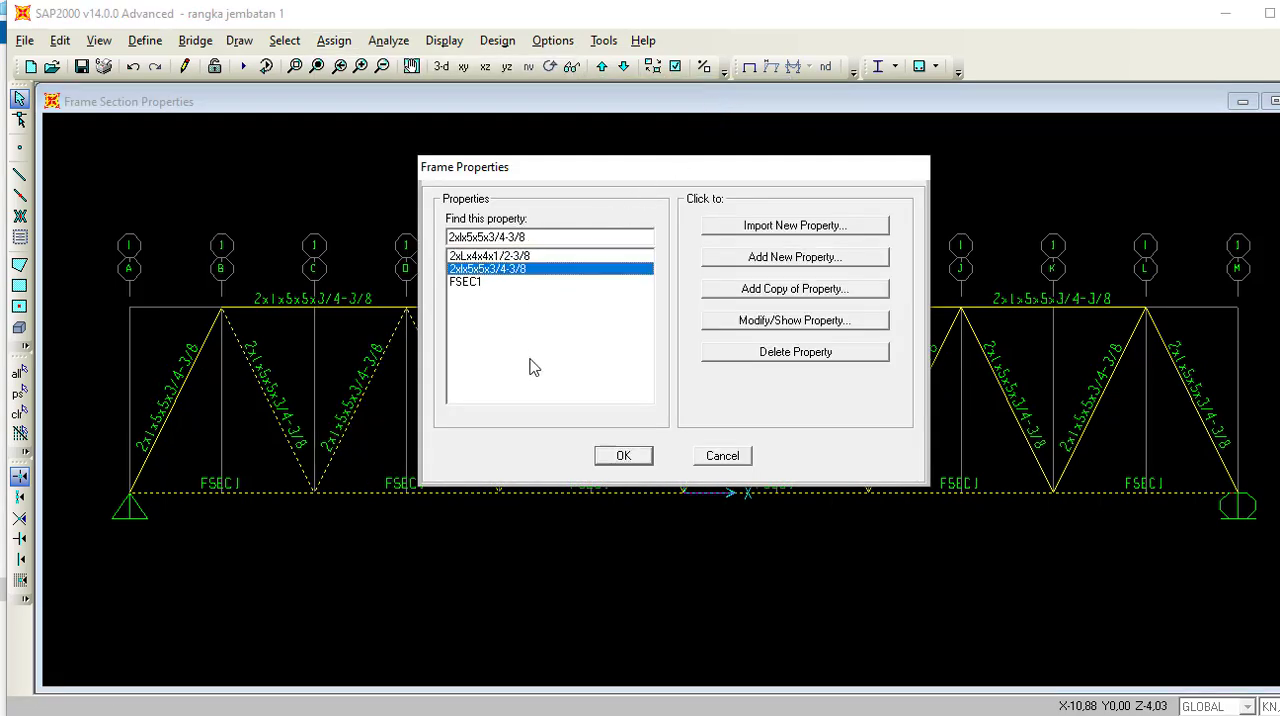
left_click(511, 257)
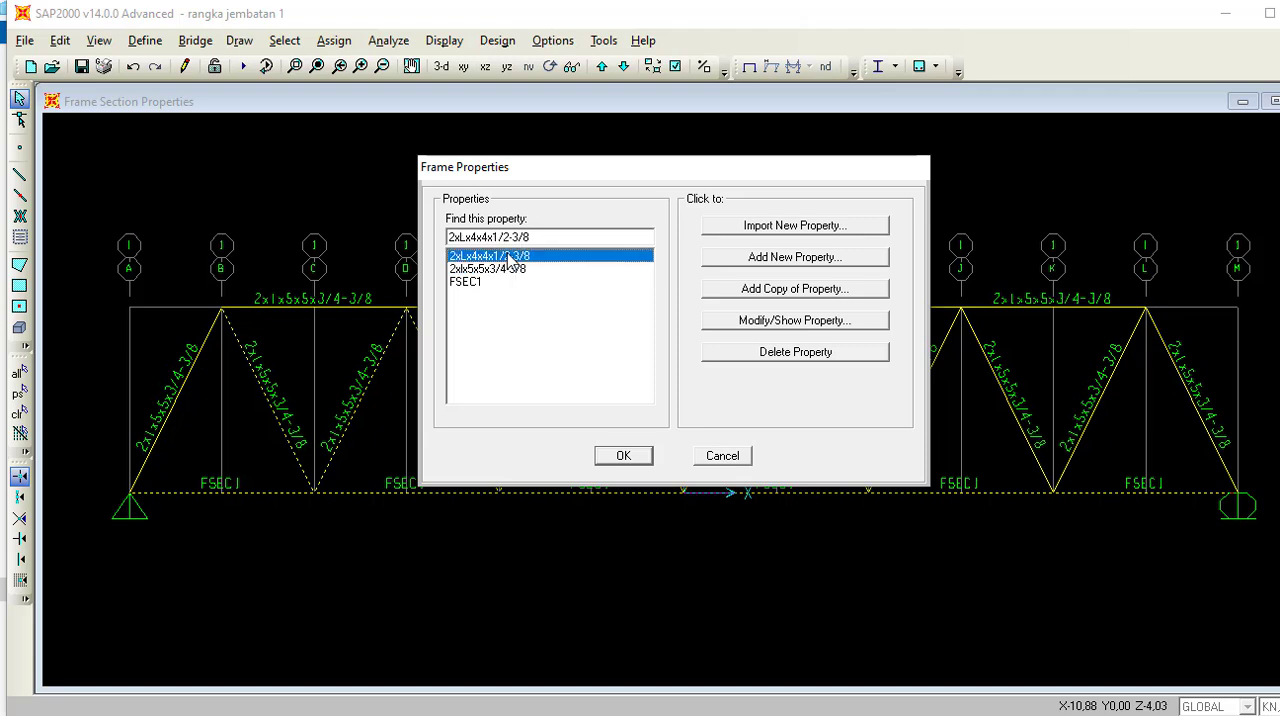
left_click(619, 455)
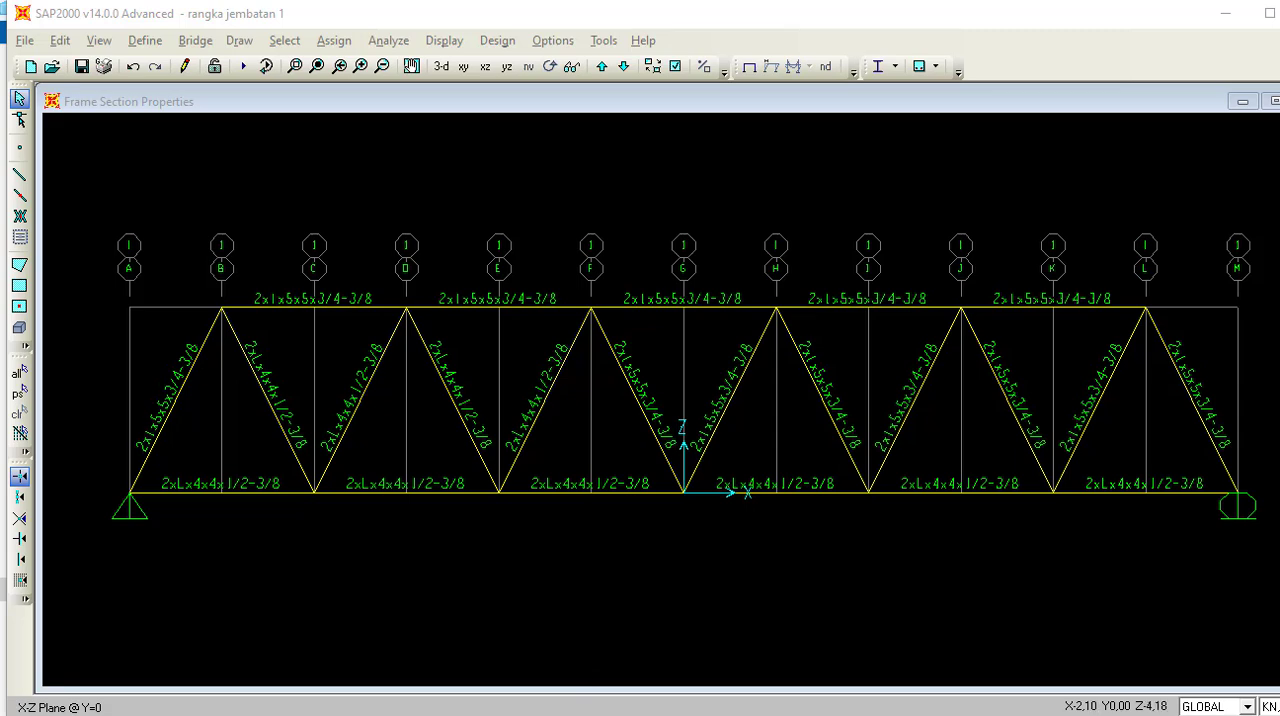
Check the load requirements in the PowerPoint brief and add a load pattern named LIVE of type LIVE in SAP2000.
left_click(592, 714)
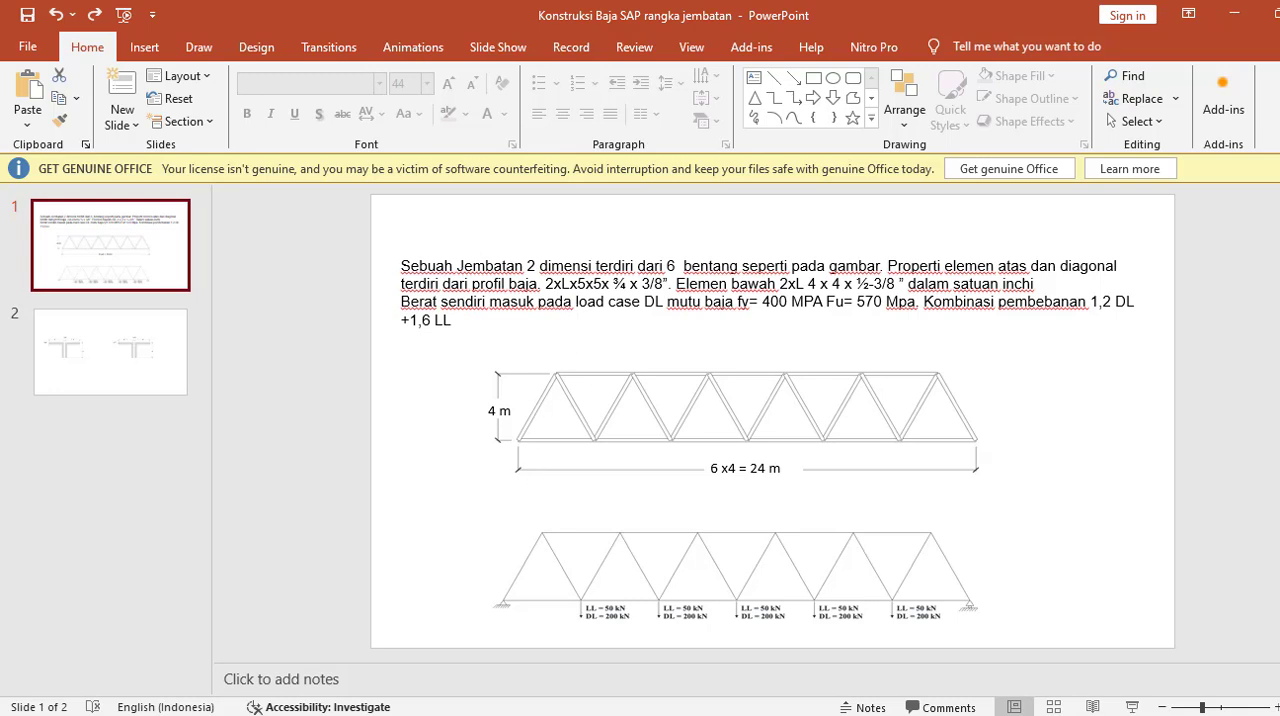
key("alt+Tab")
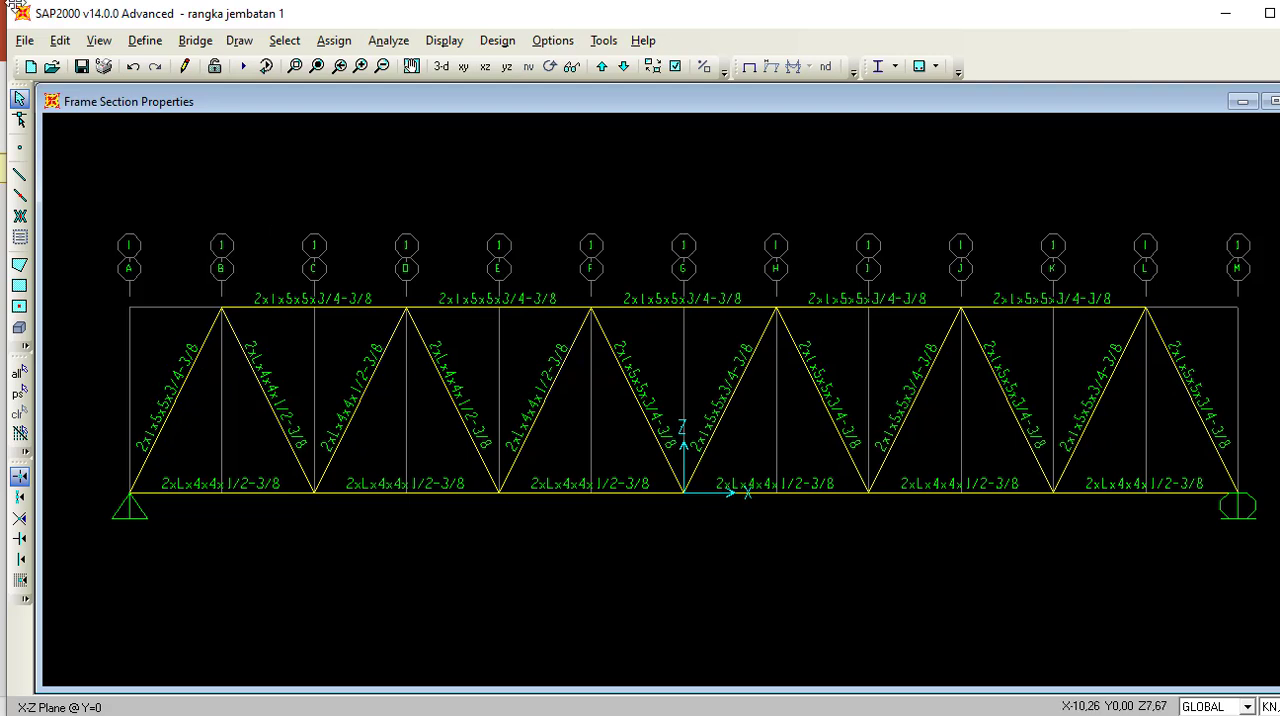
left_click(140, 42)
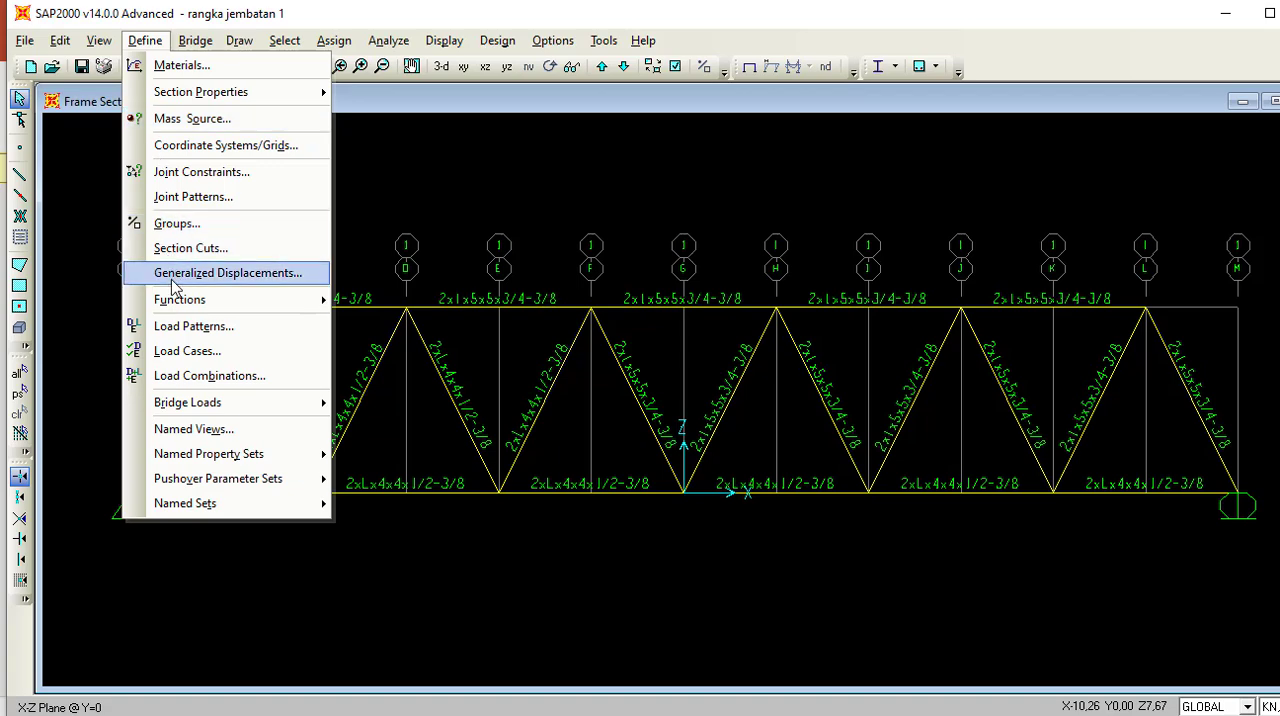
left_click(178, 327)
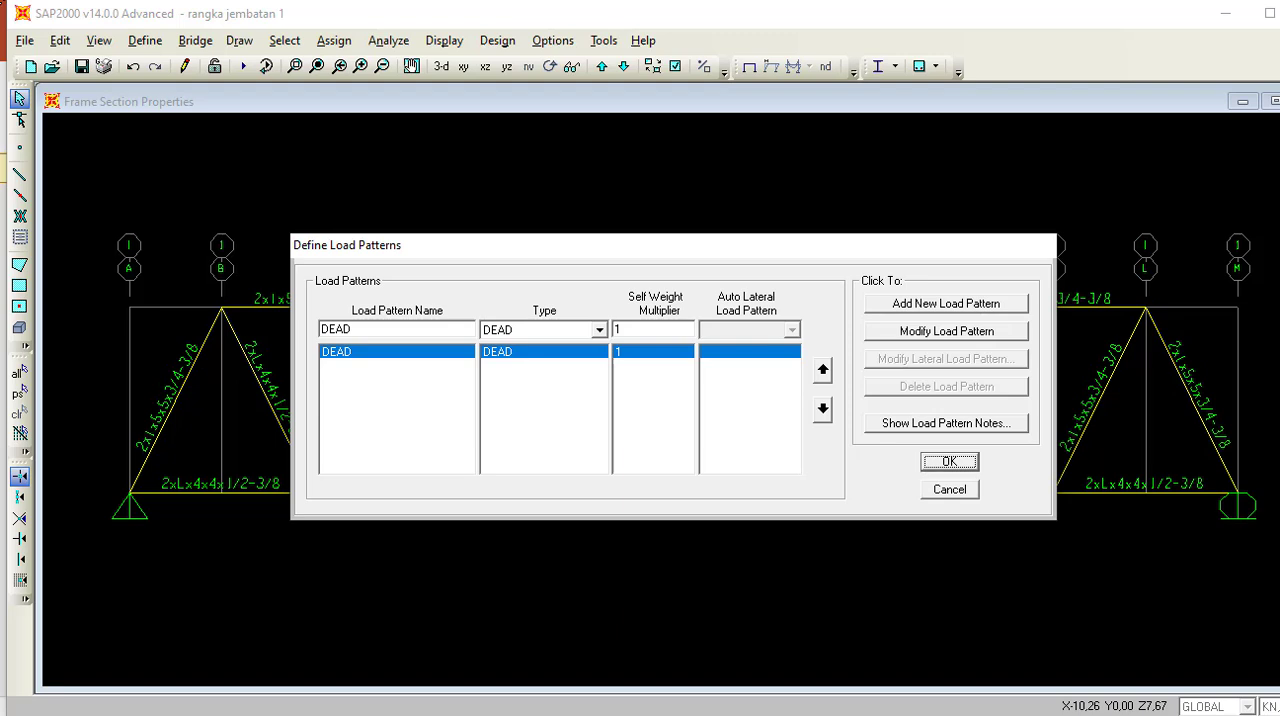
double_click(352, 329)
key("BackSpace")
type("LIVE")
left_click(598, 332)
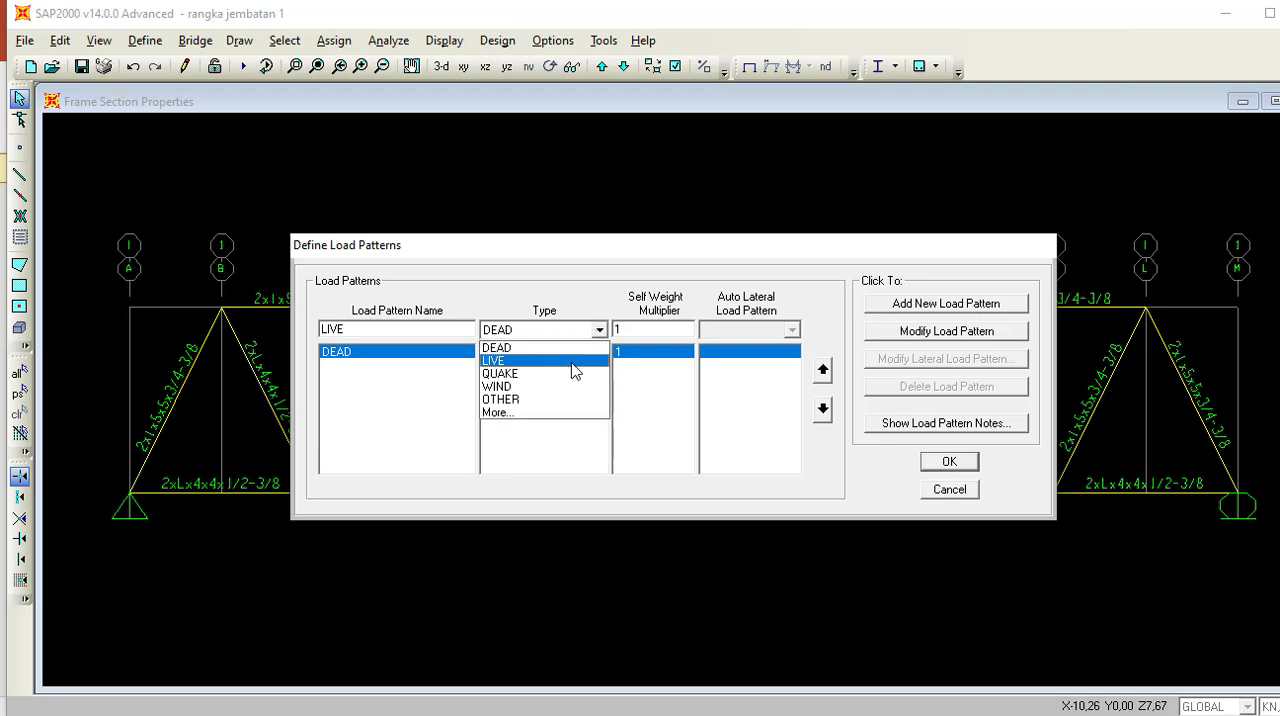
left_click(571, 361)
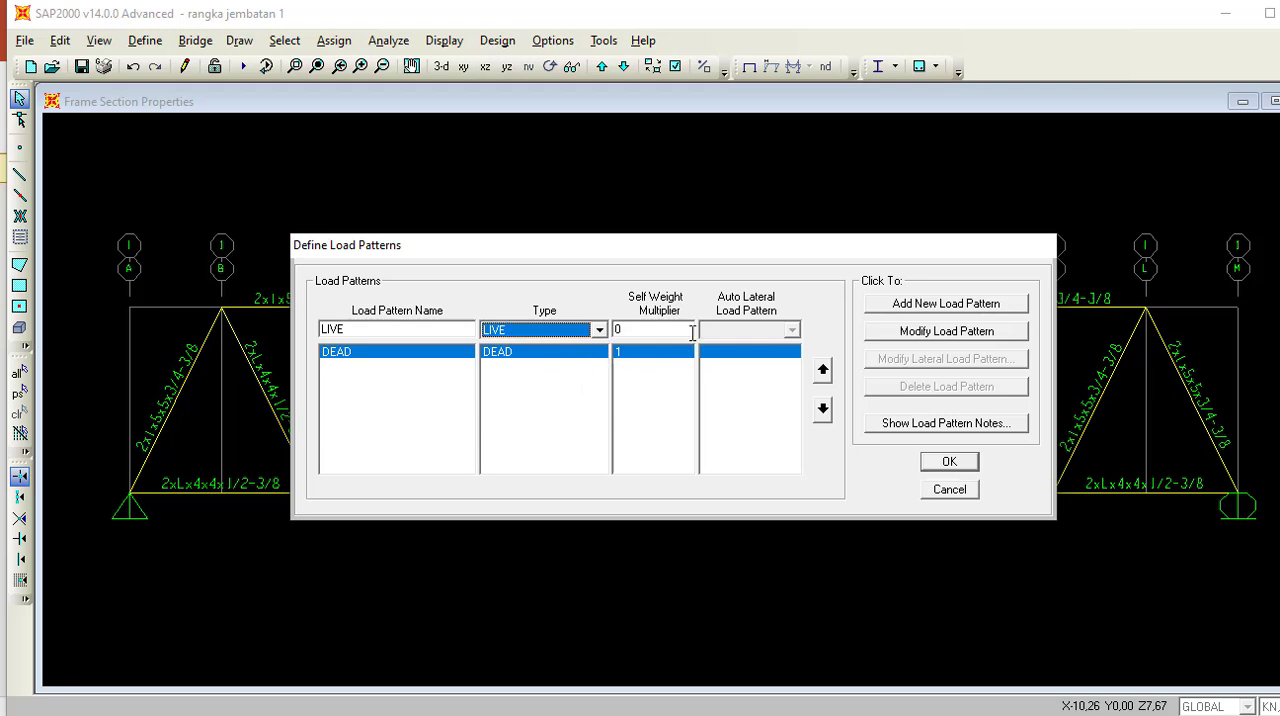
left_click(912, 308)
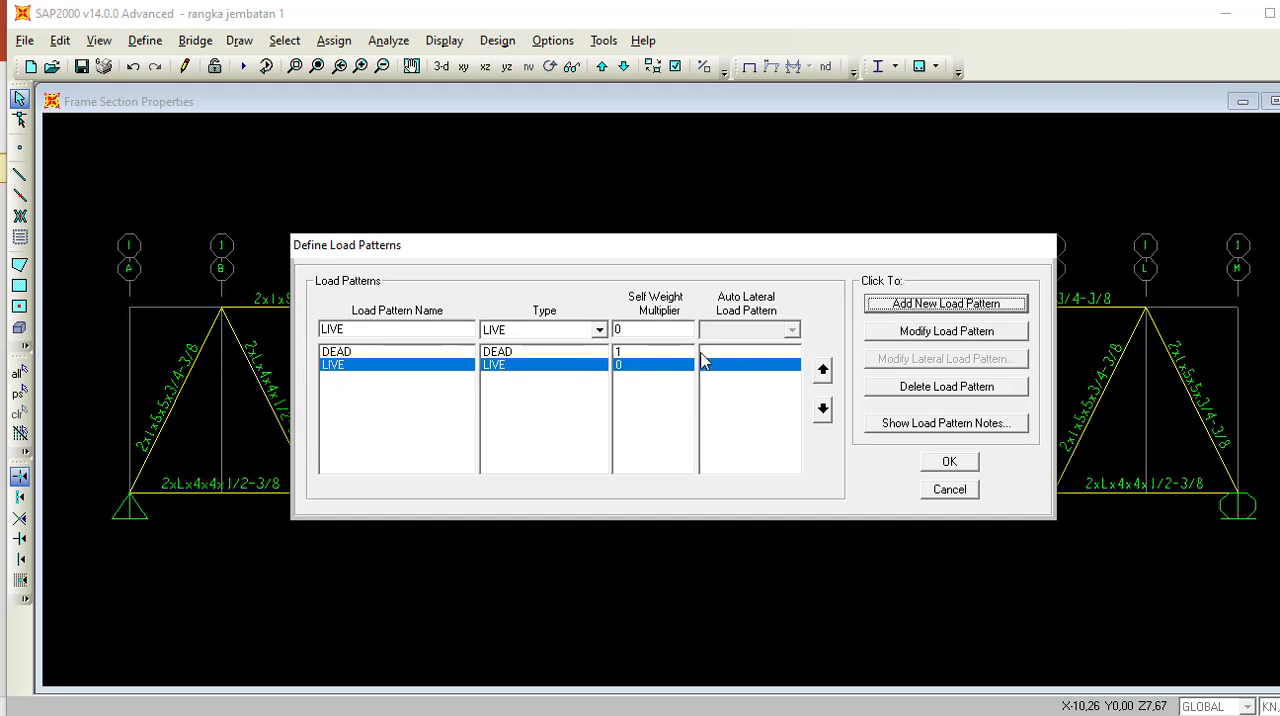
left_click(949, 464)
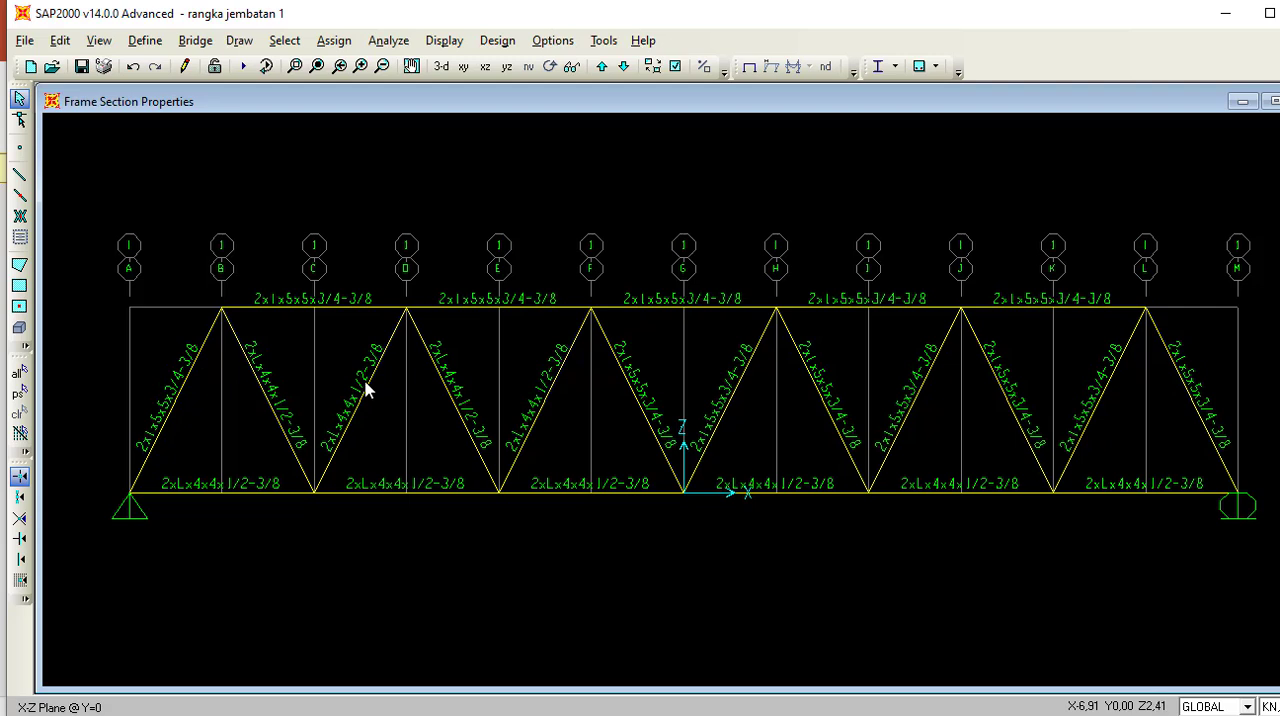
Check the PowerPoint brief and add a DEAD Global Z force of -200 kN to the five interior bottom-chord joints in SAP2000.
left_click(550, 714)
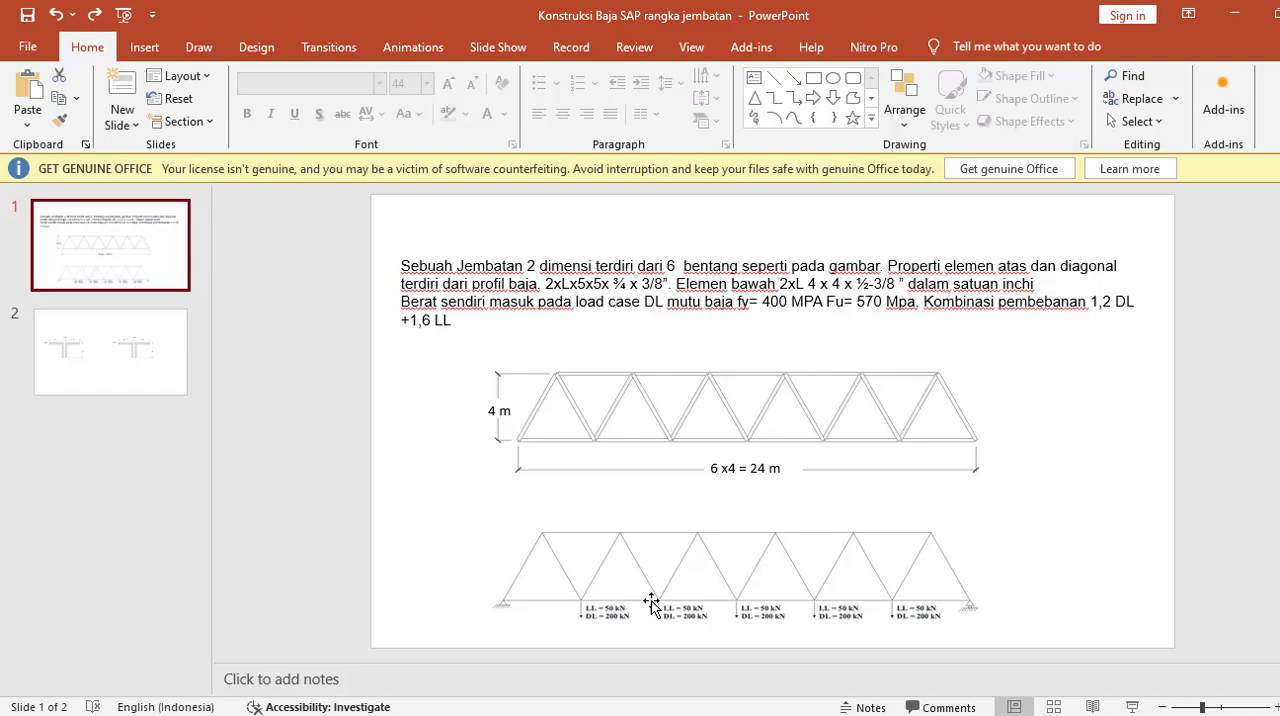
left_click(1234, 14)
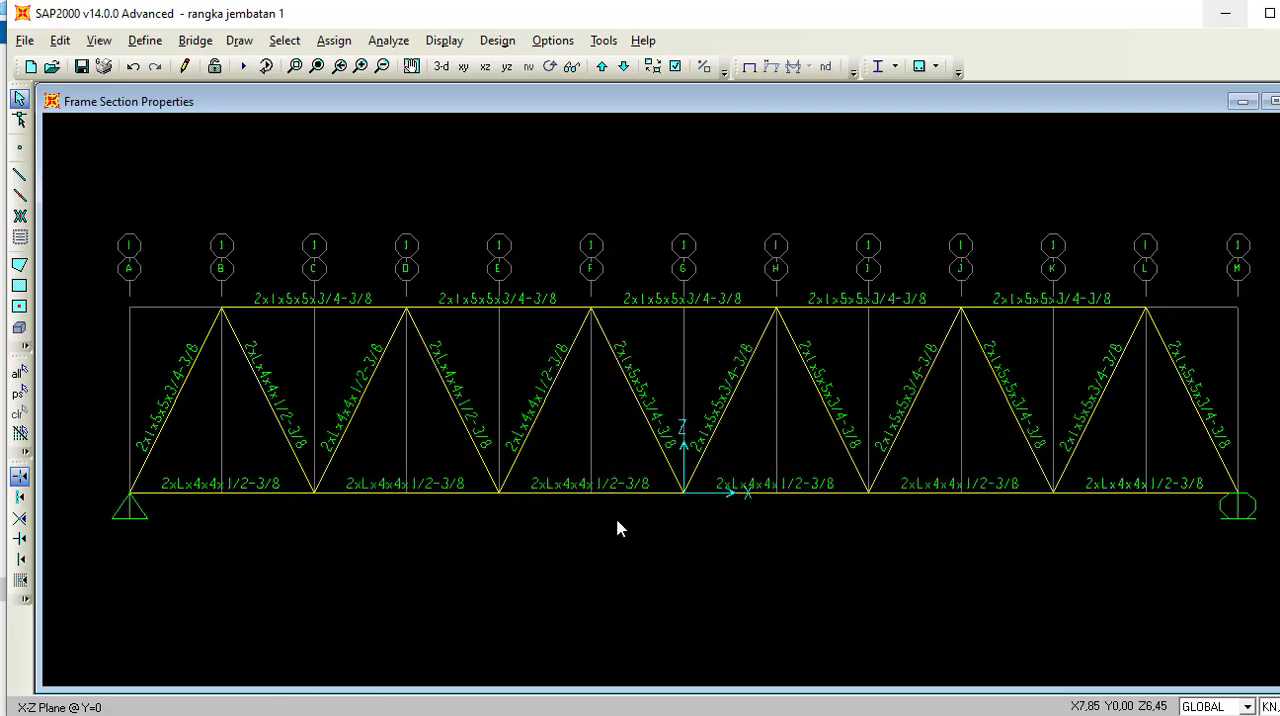
left_click(313, 494)
left_click(499, 494)
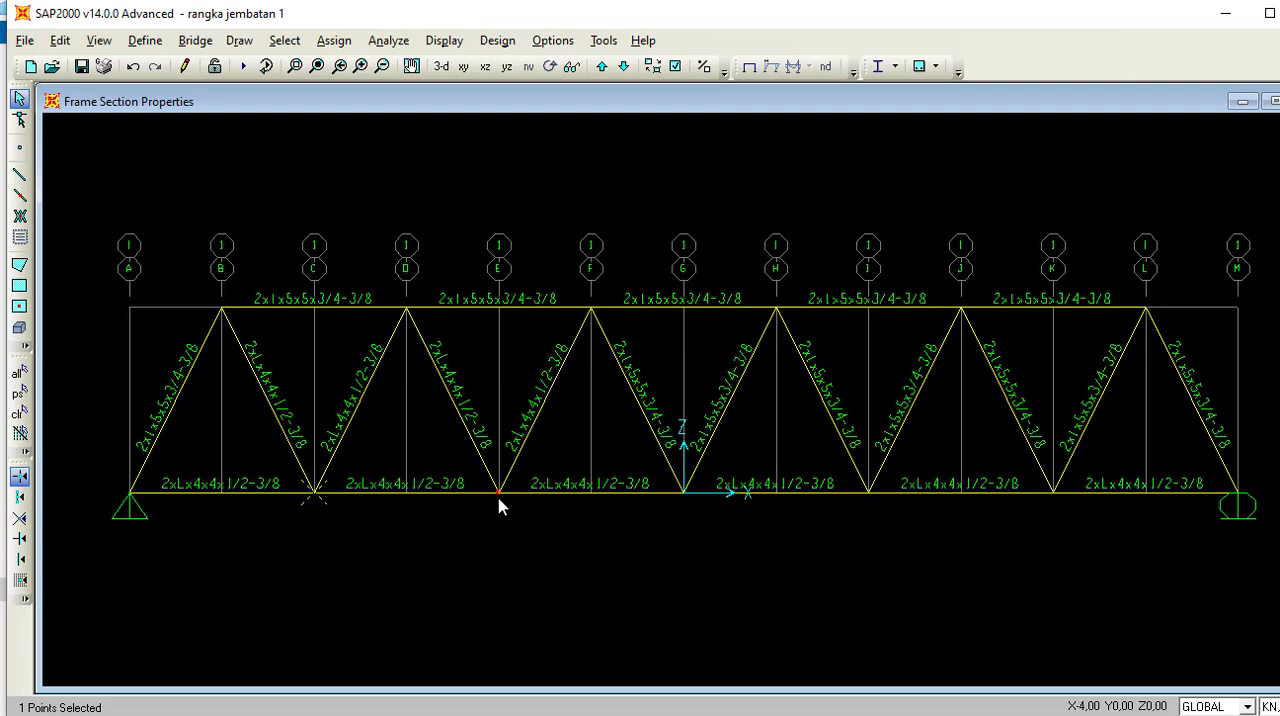
left_click(684, 495)
left_click(868, 494)
left_click(1053, 494)
left_click(334, 40)
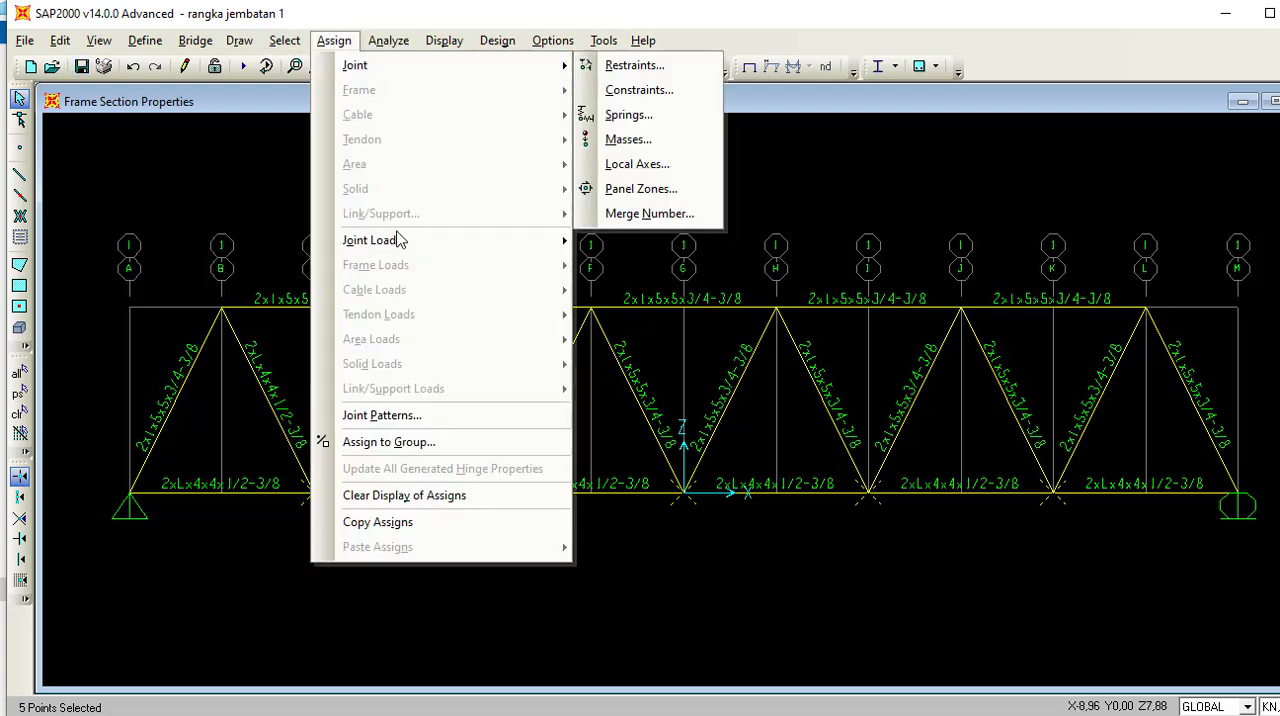
mouse_move(400, 241)
left_click(585, 244)
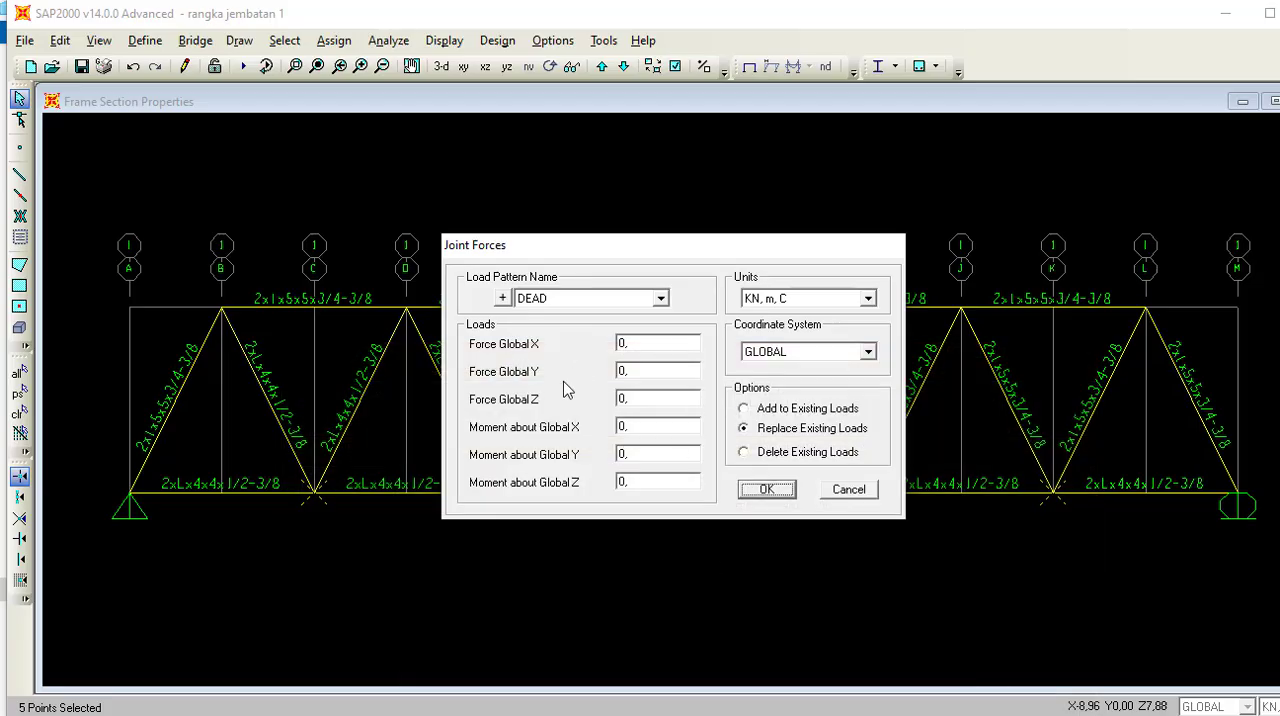
left_click(625, 398)
type("-200")
left_click(744, 409)
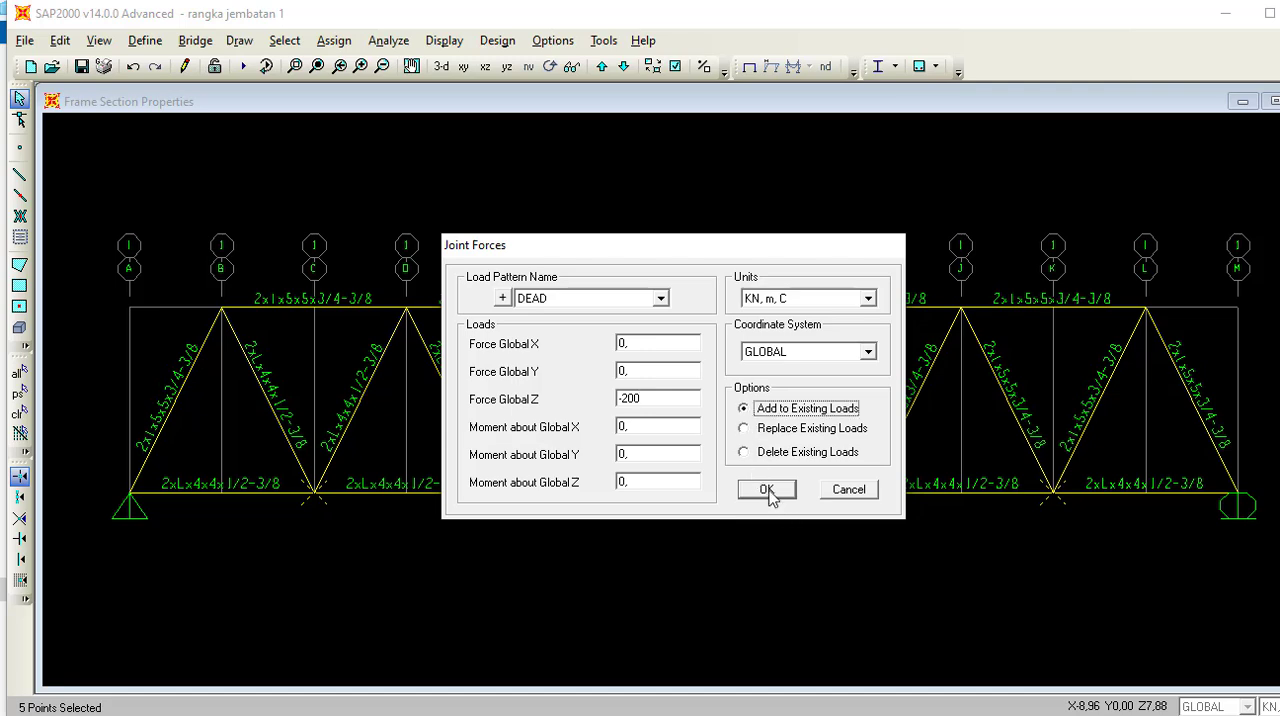
left_click(766, 490)
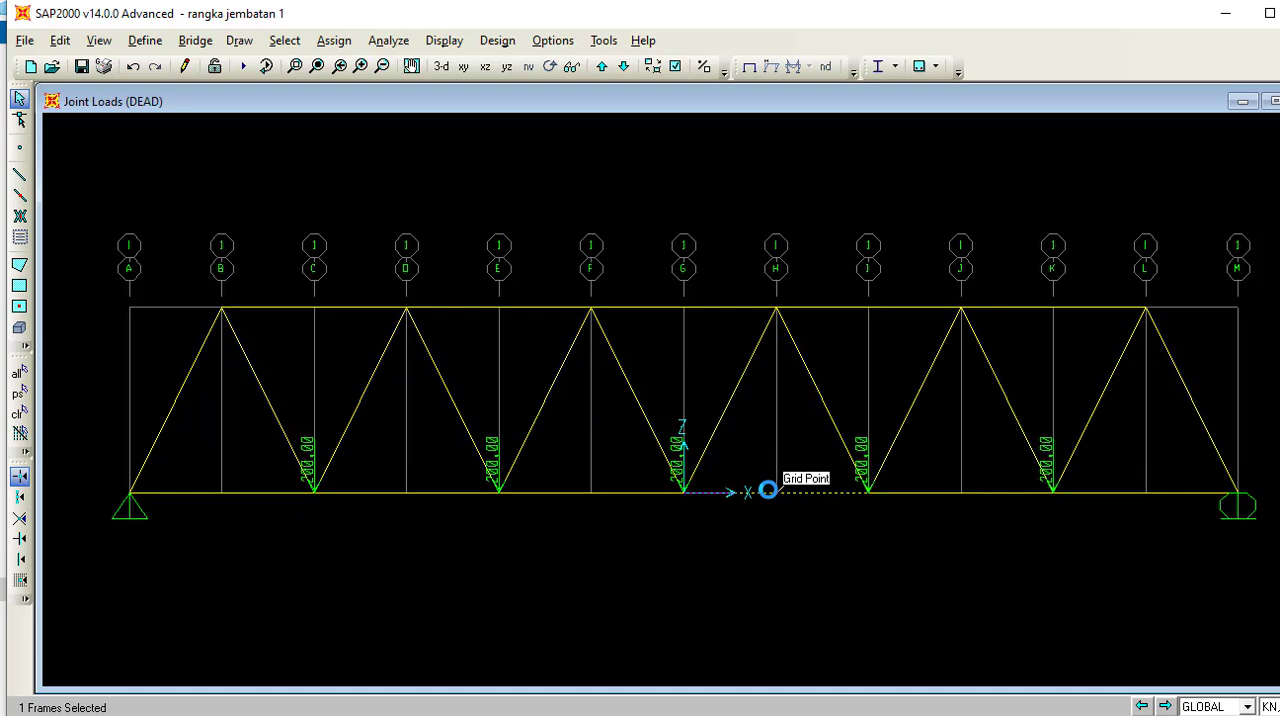
Add a LIVE Global Z force of -50 kN to the same five interior bottom-chord joints, keeping existing loads.
left_click(316, 494)
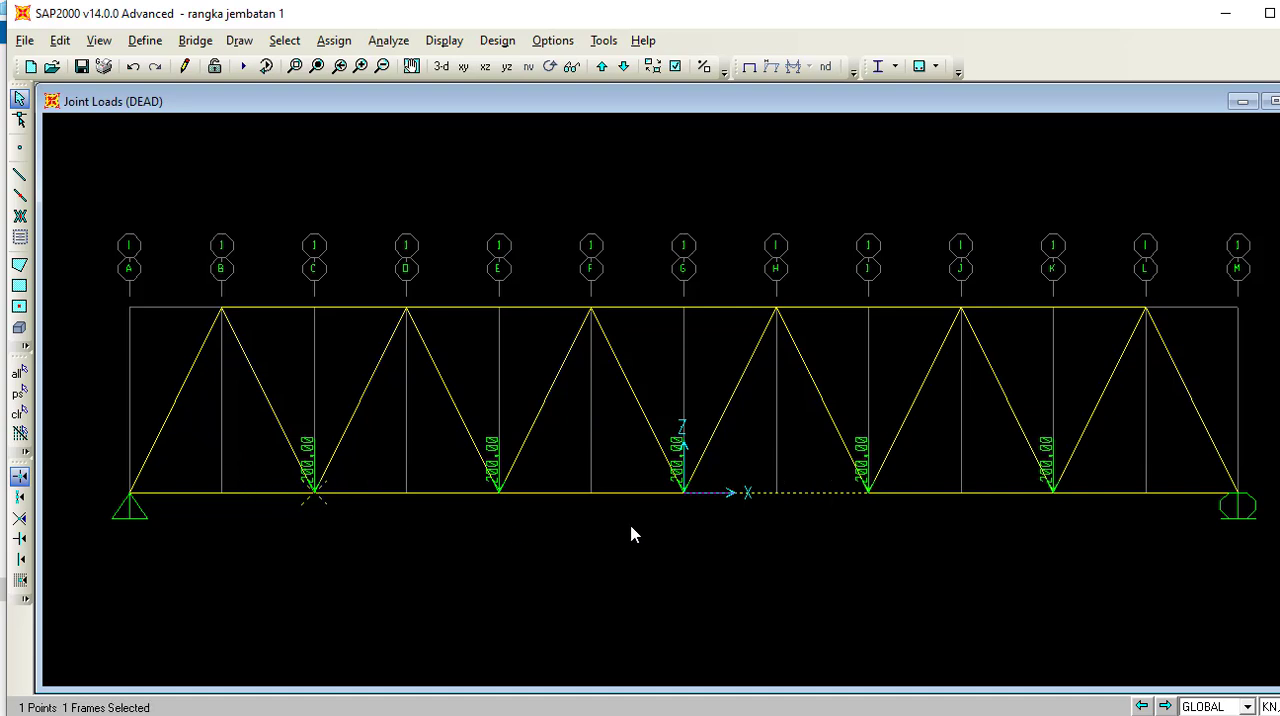
left_click(499, 493)
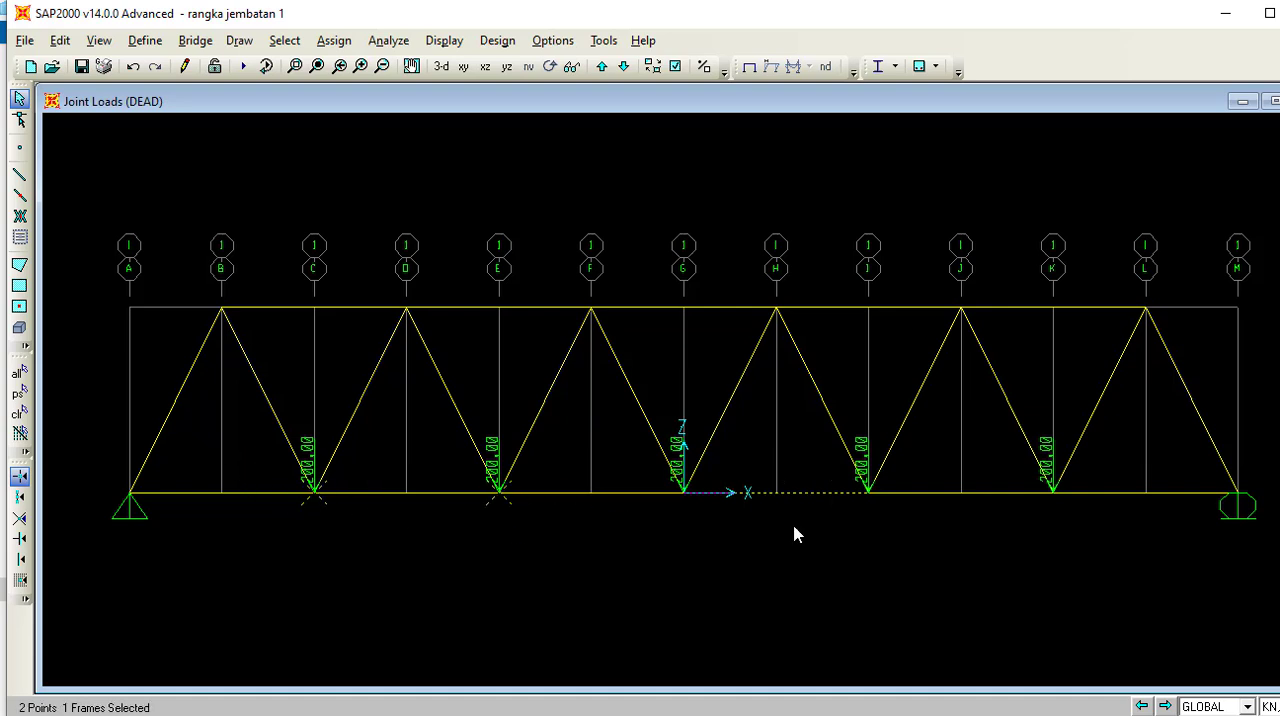
left_click(697, 499)
left_click(866, 497)
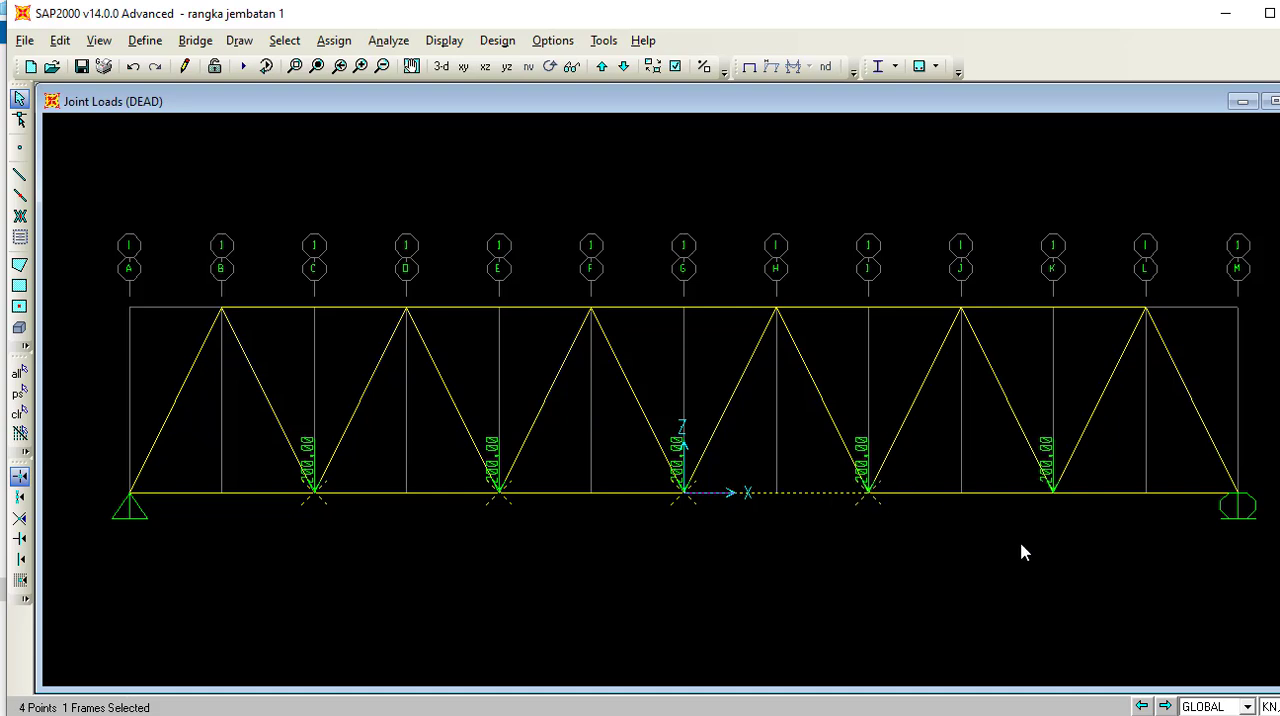
left_click(1053, 497)
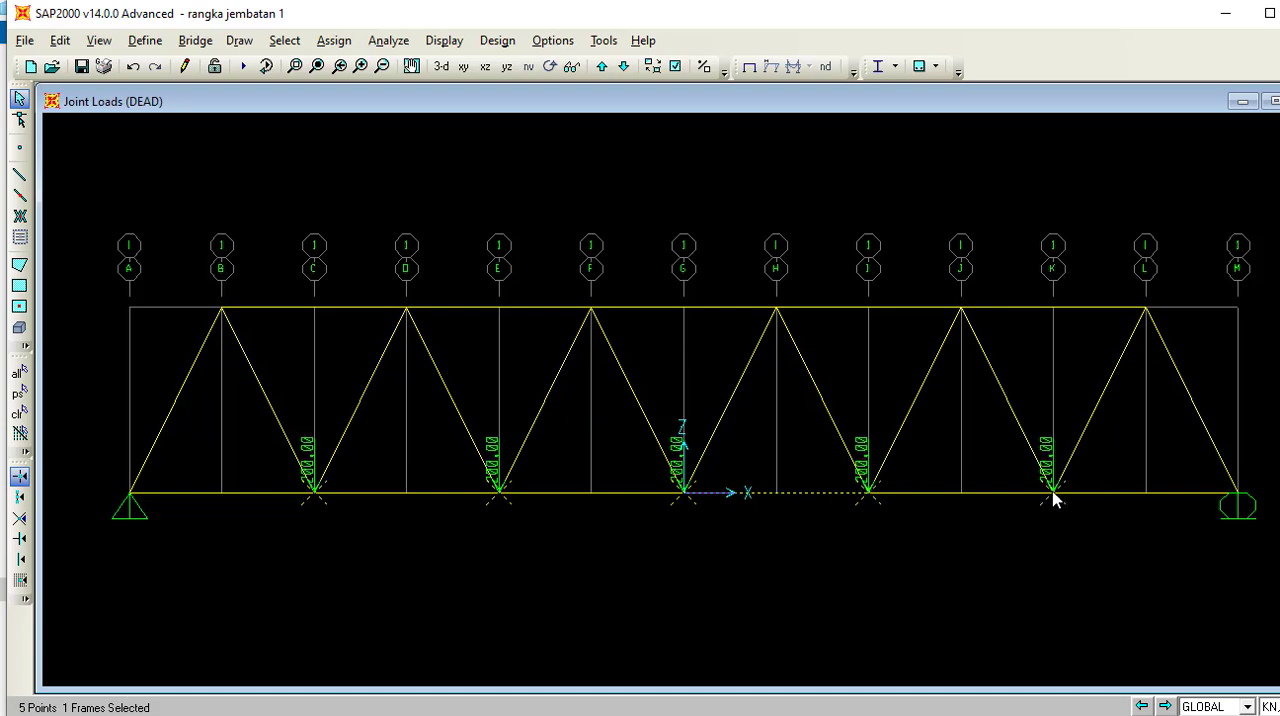
left_click(760, 493)
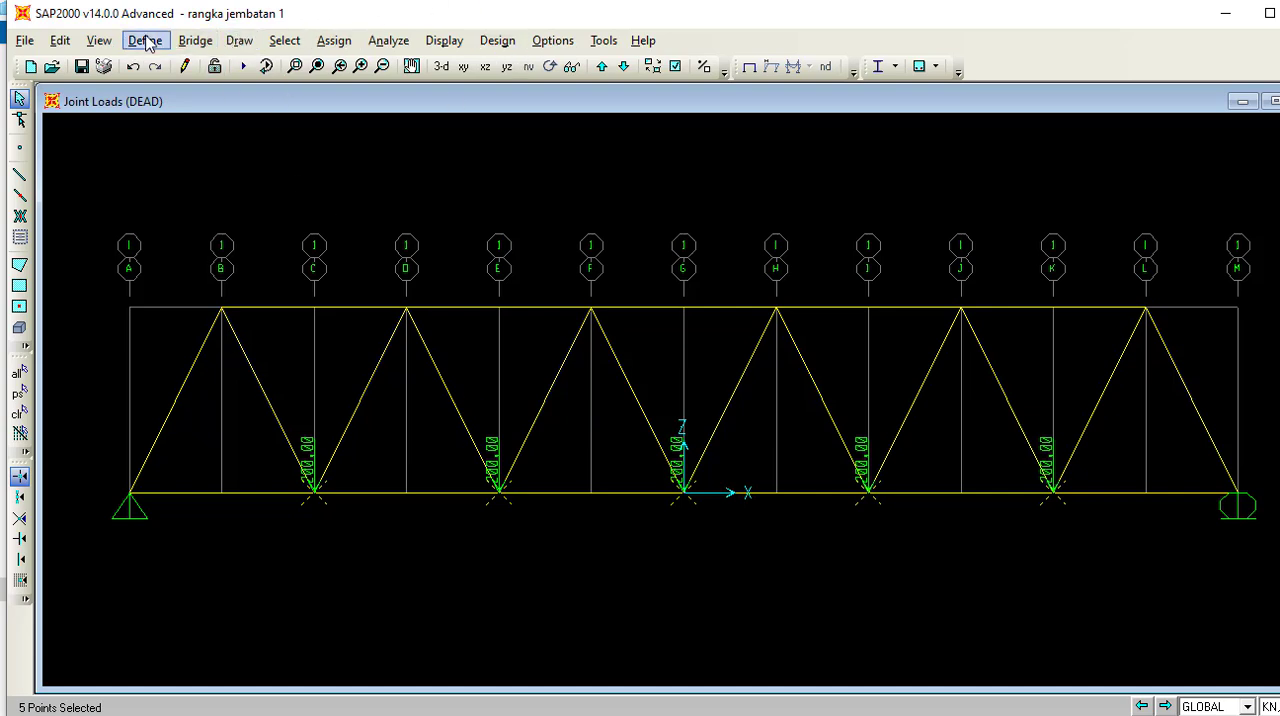
left_click(334, 40)
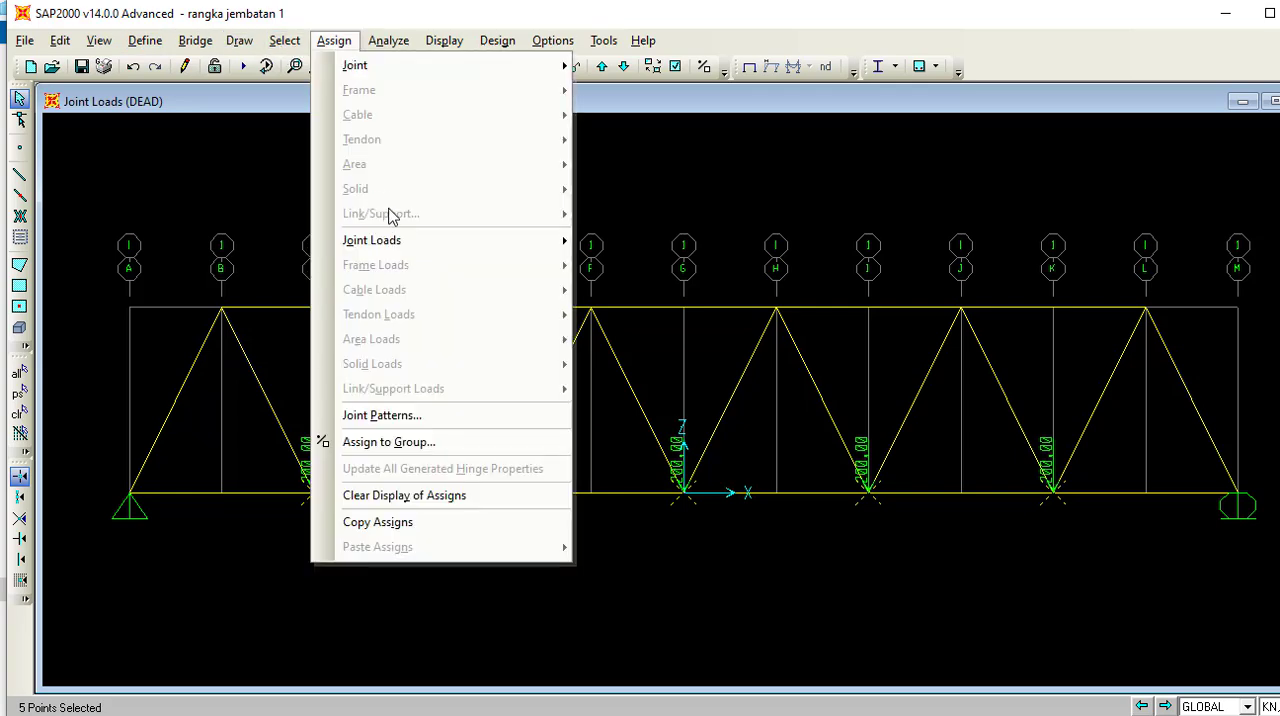
mouse_move(393, 250)
left_click(757, 242)
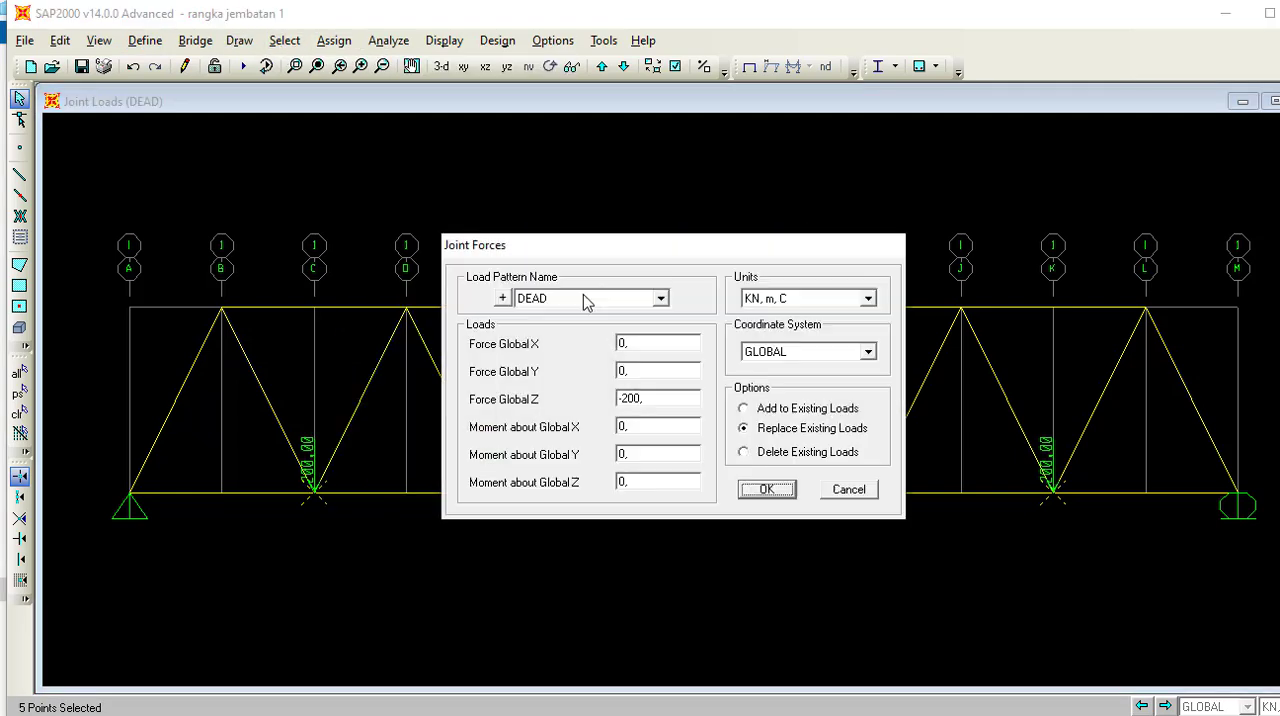
left_click(658, 302)
left_click(660, 300)
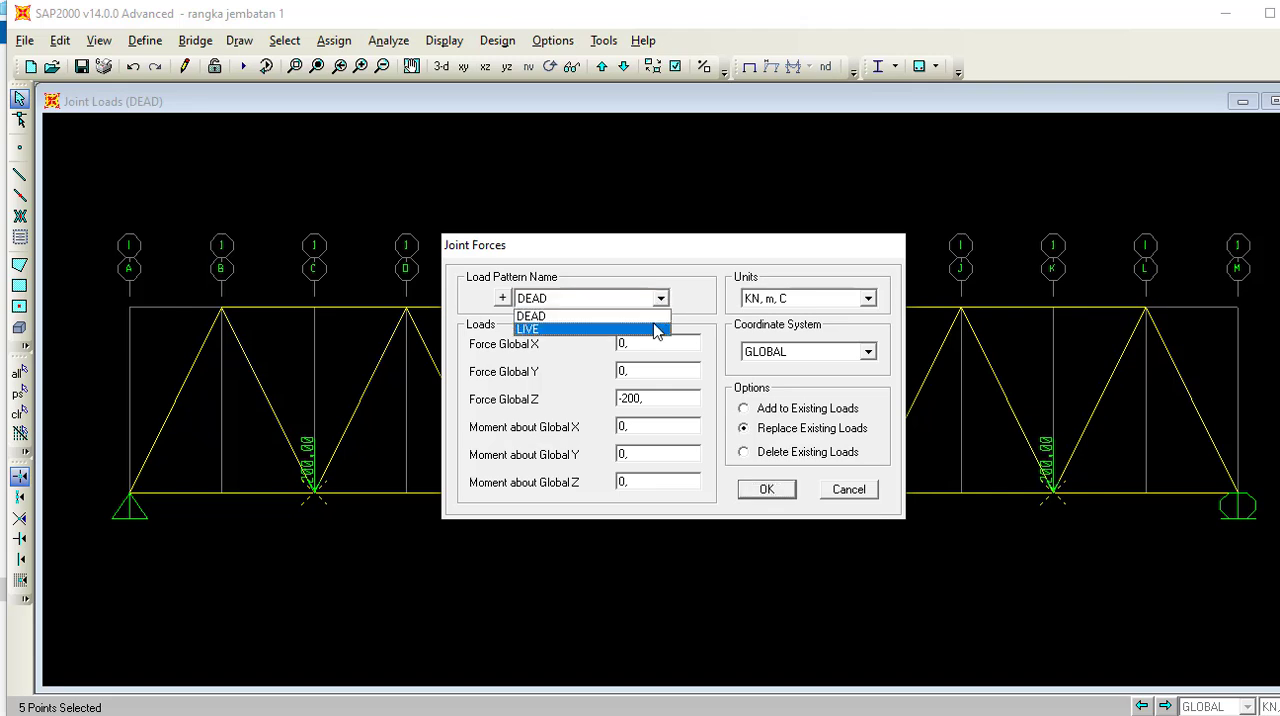
left_click(657, 330)
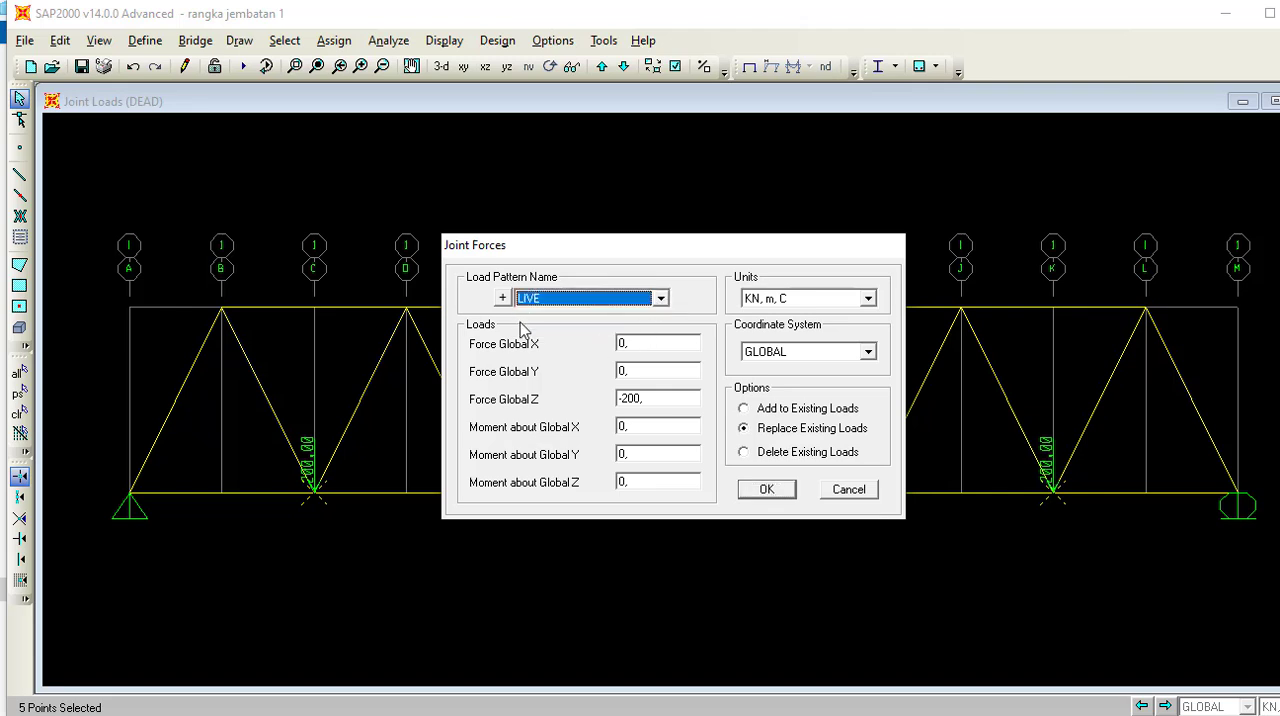
left_click(668, 393)
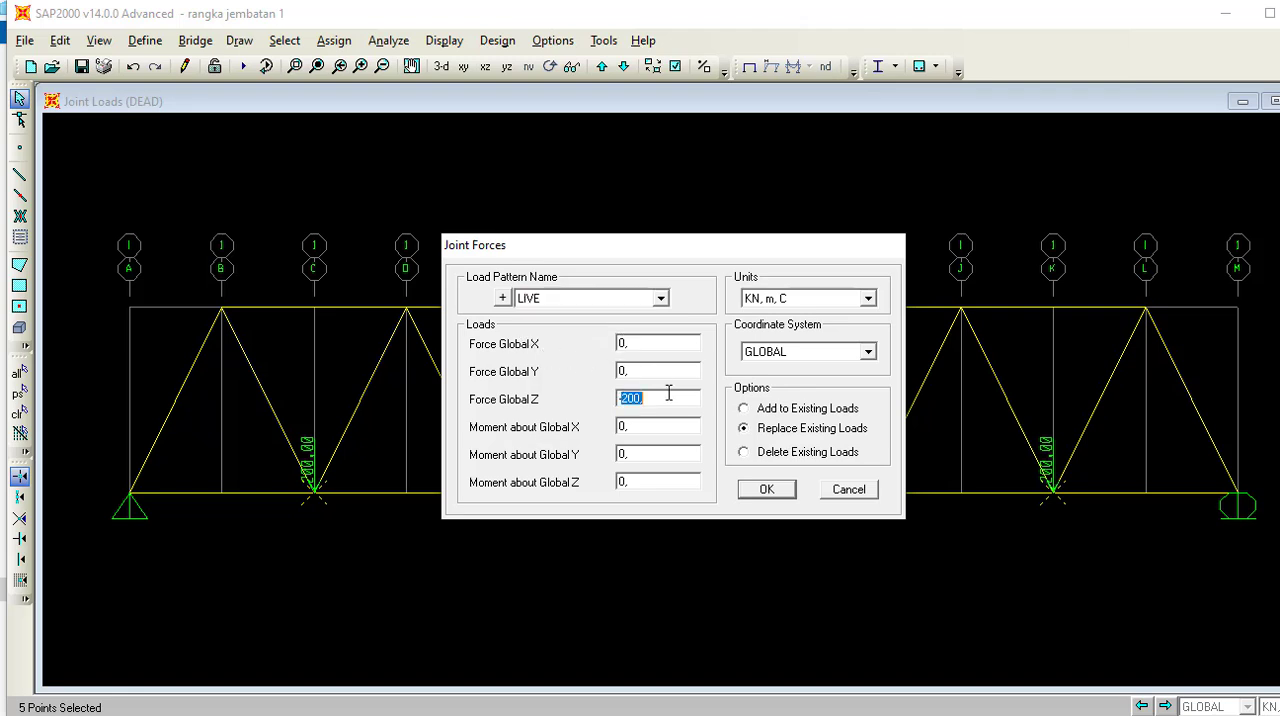
type("-50")
left_click(834, 411)
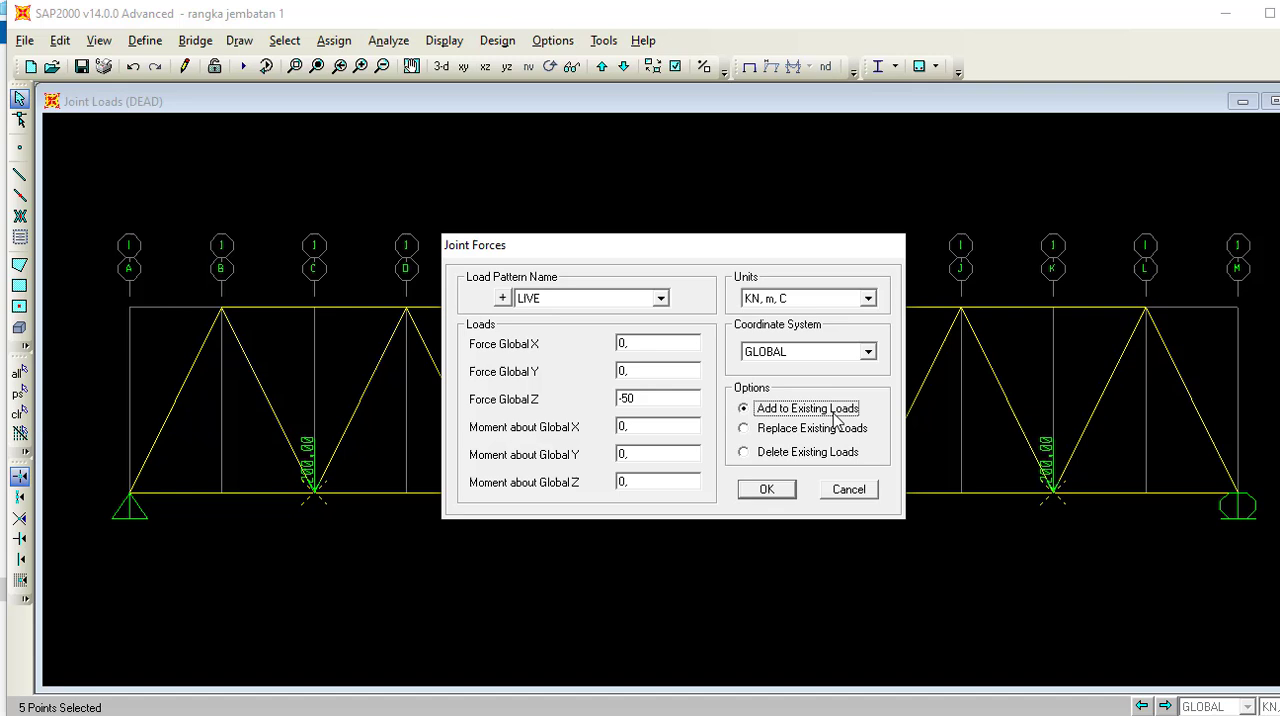
left_click(757, 492)
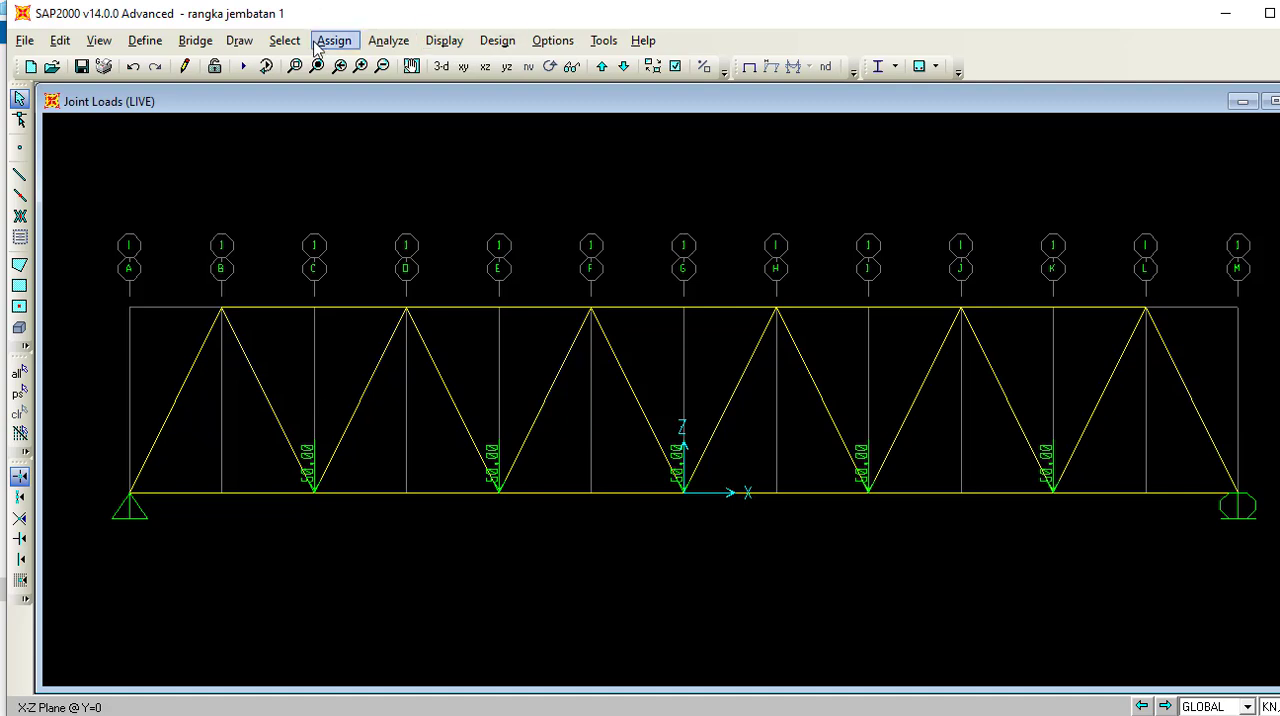
left_click(134, 46)
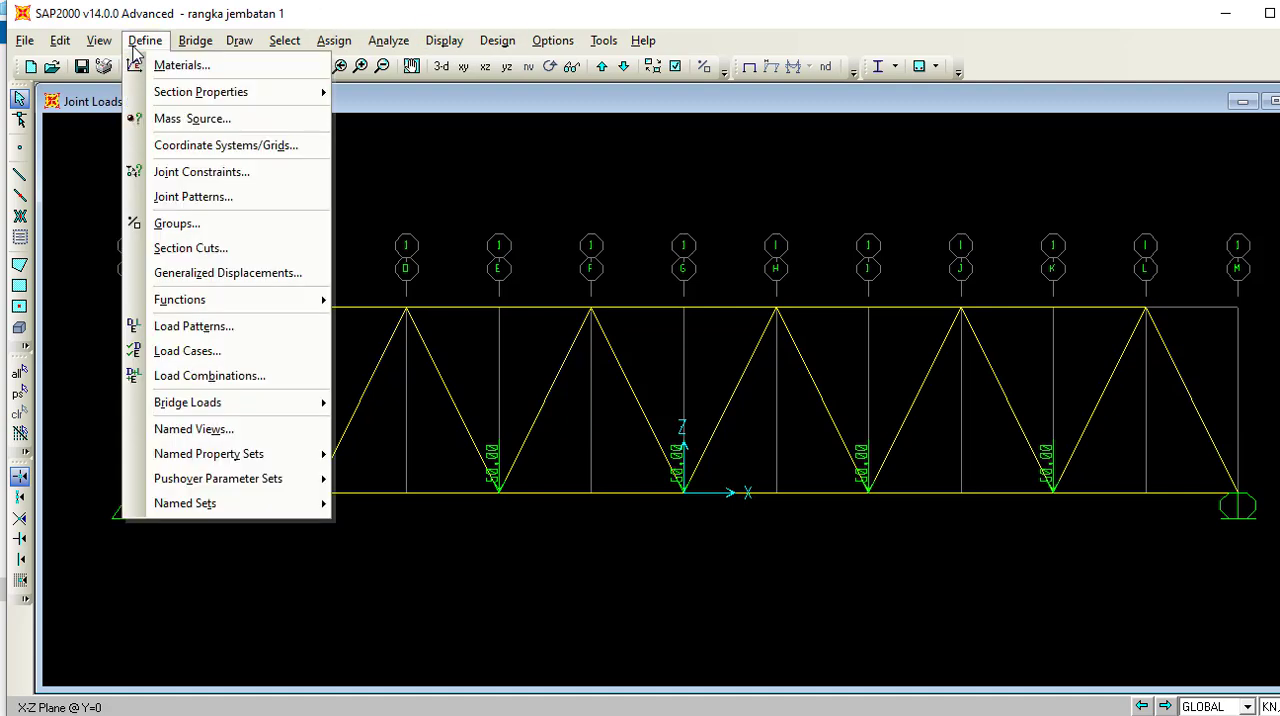
left_click(222, 378)
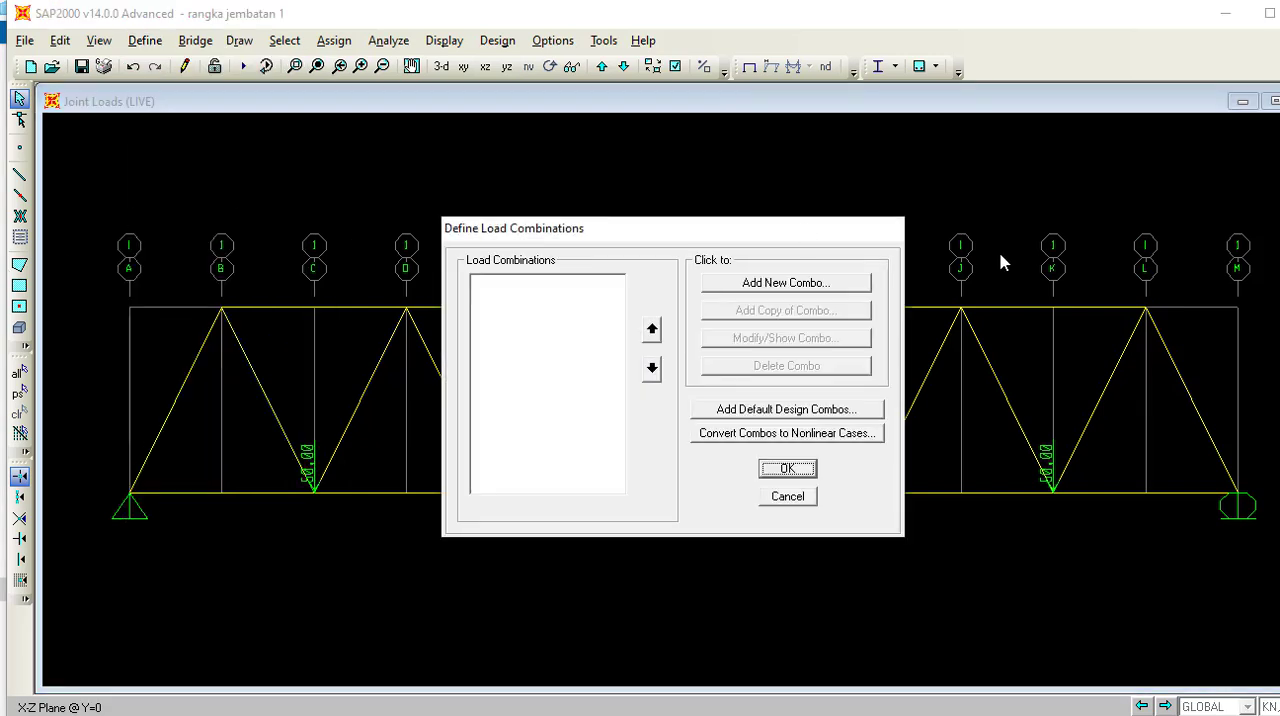
left_click(760, 287)
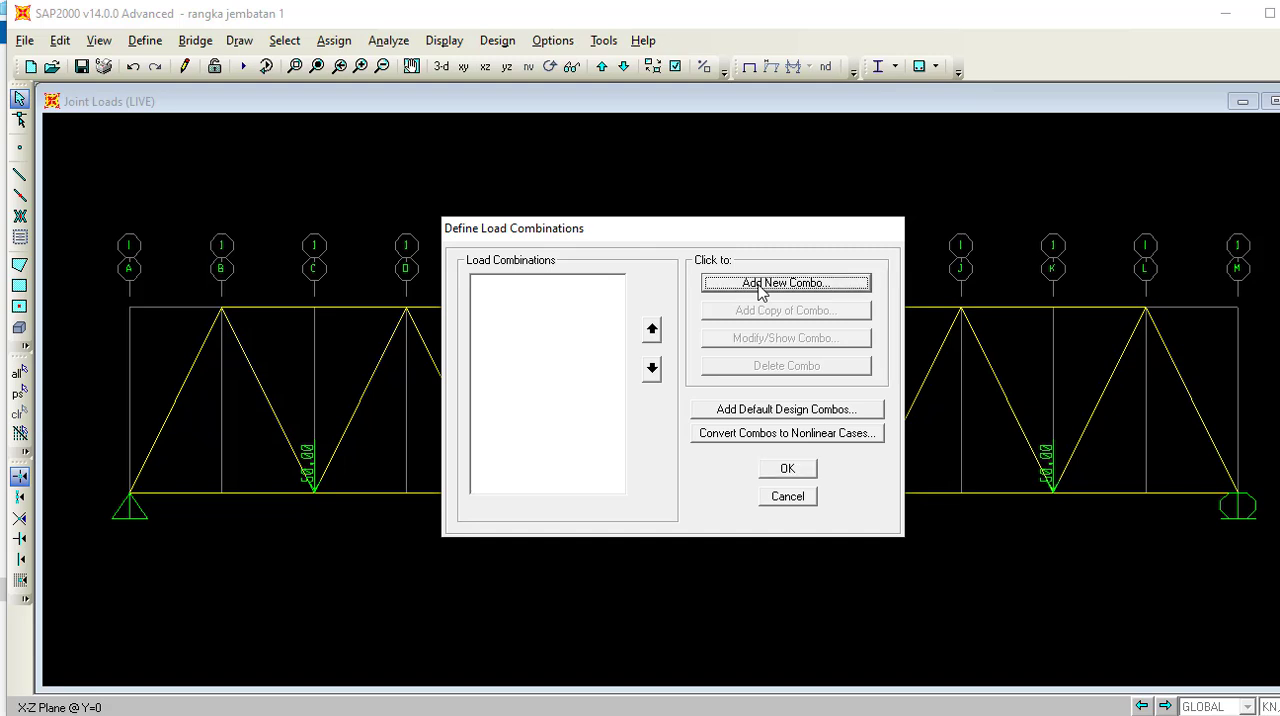
left_click(760, 289)
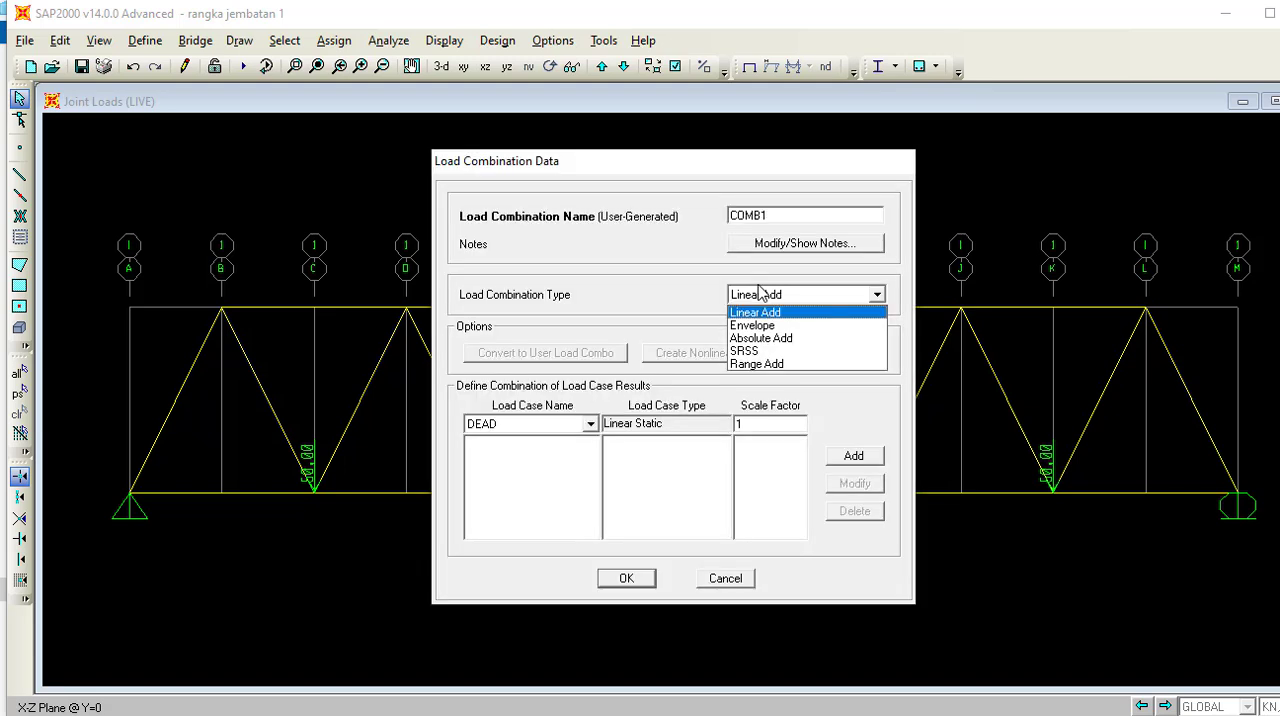
left_click(735, 578)
left_click(733, 578)
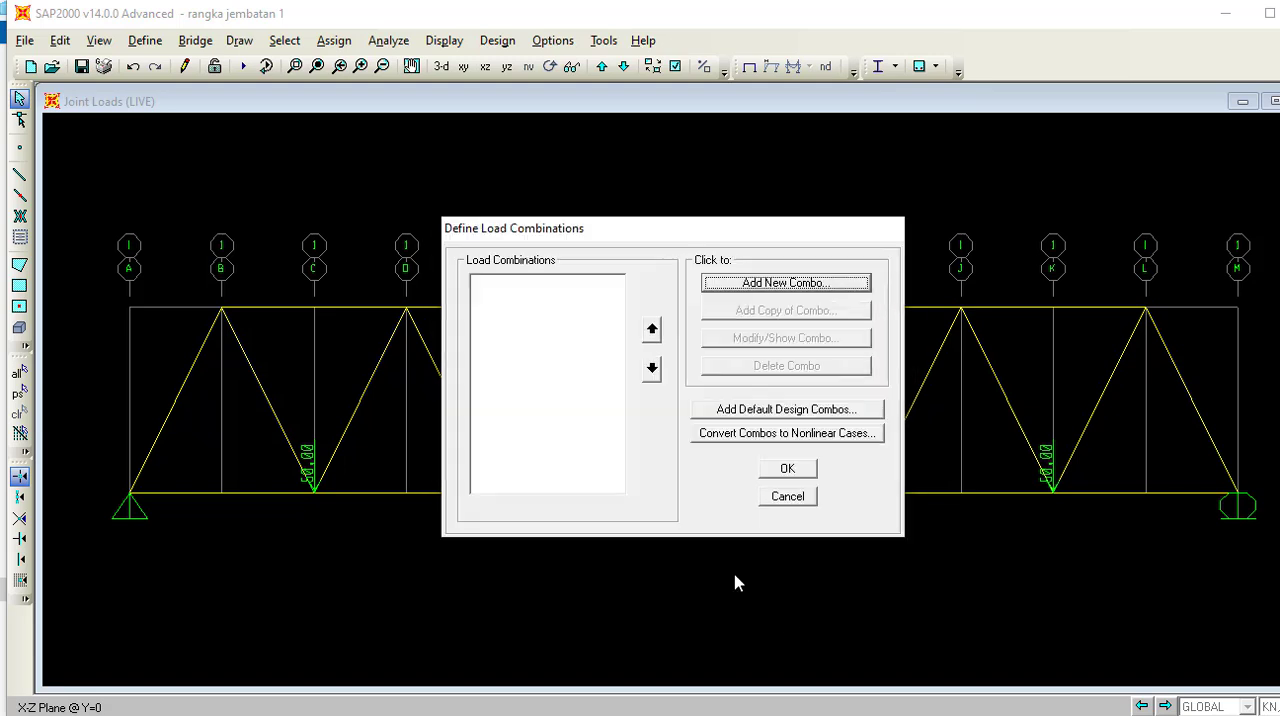
left_click(809, 503)
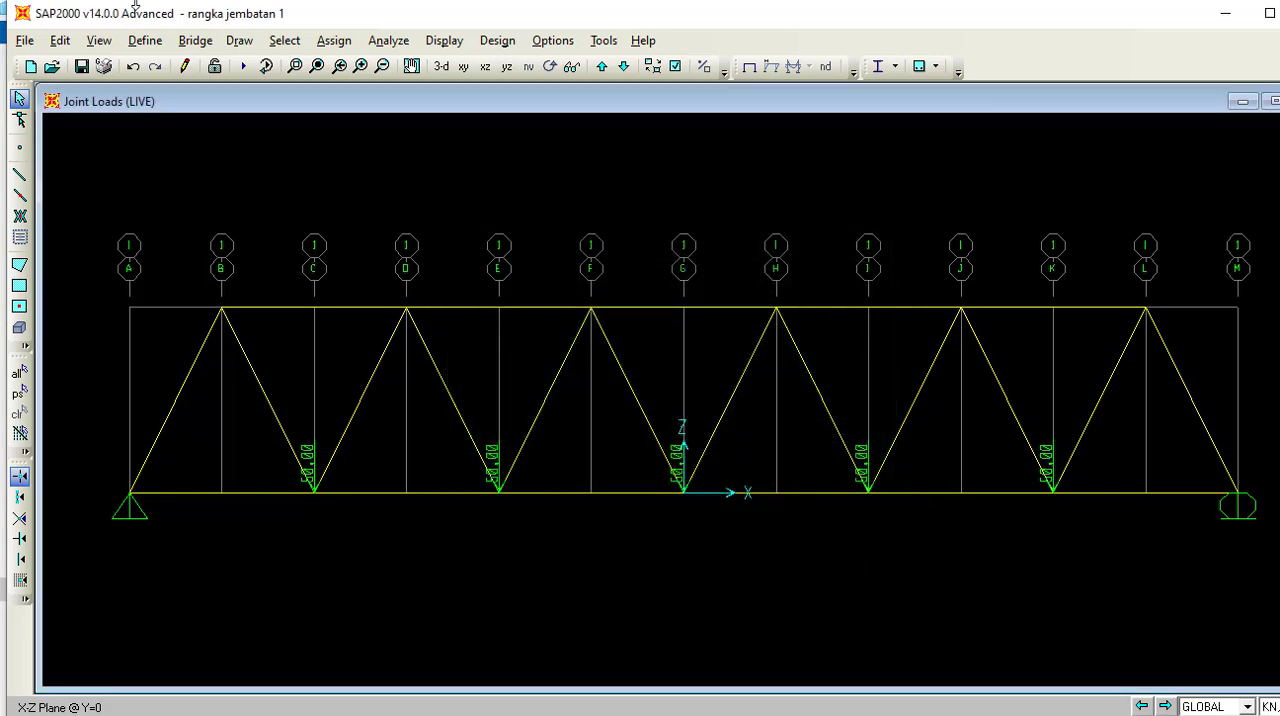
Start a new load combination of type Linear Add named "Kombinasi 1,2D+1,6 L".
left_click(146, 40)
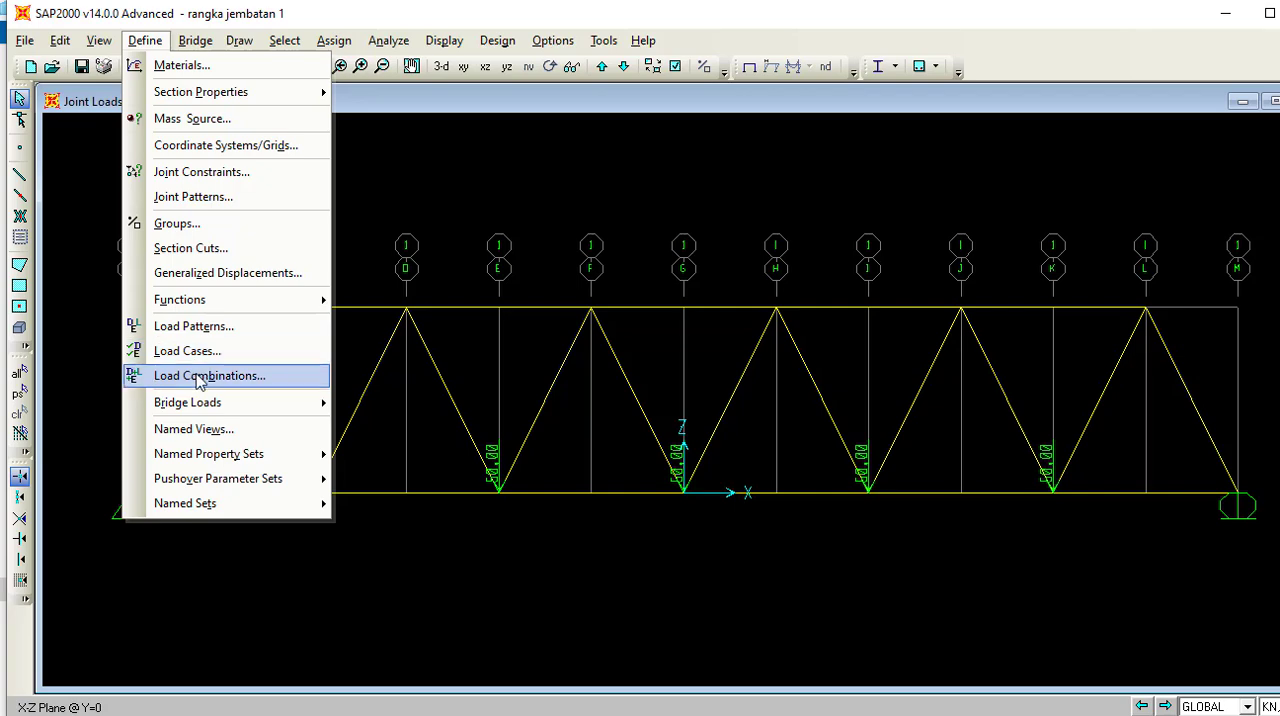
left_click(200, 379)
left_click(808, 286)
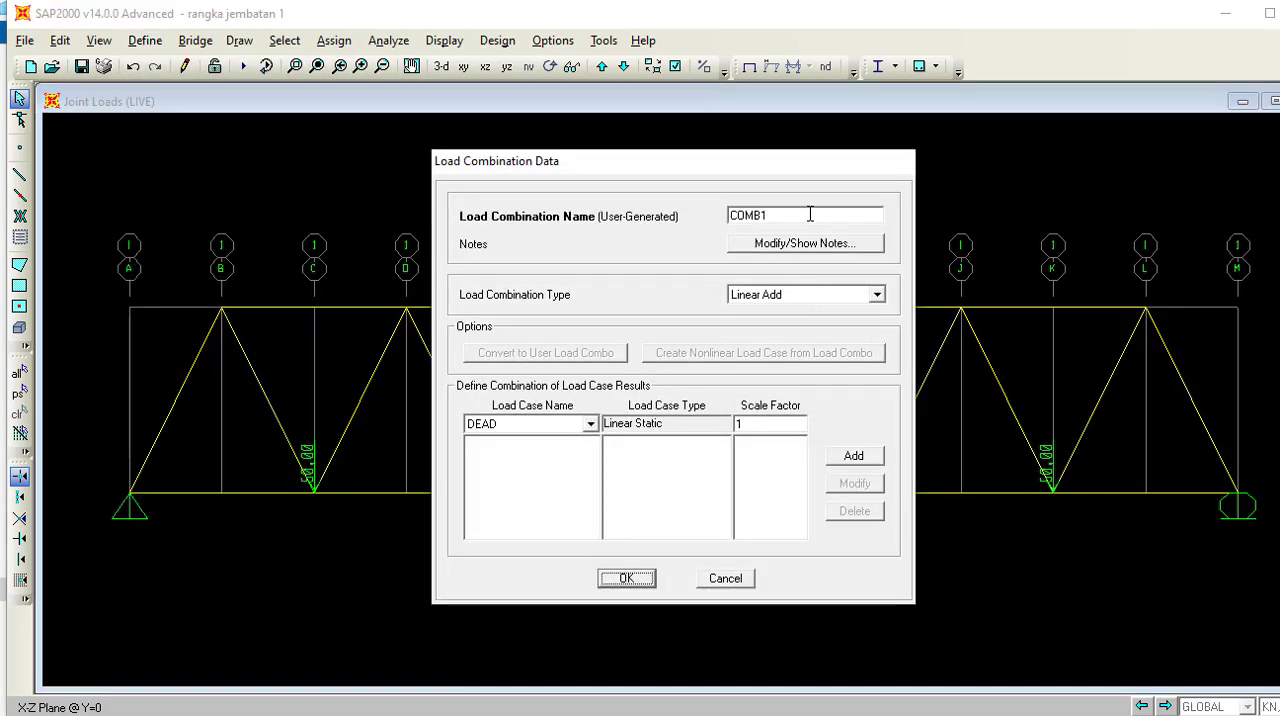
left_click(810, 214)
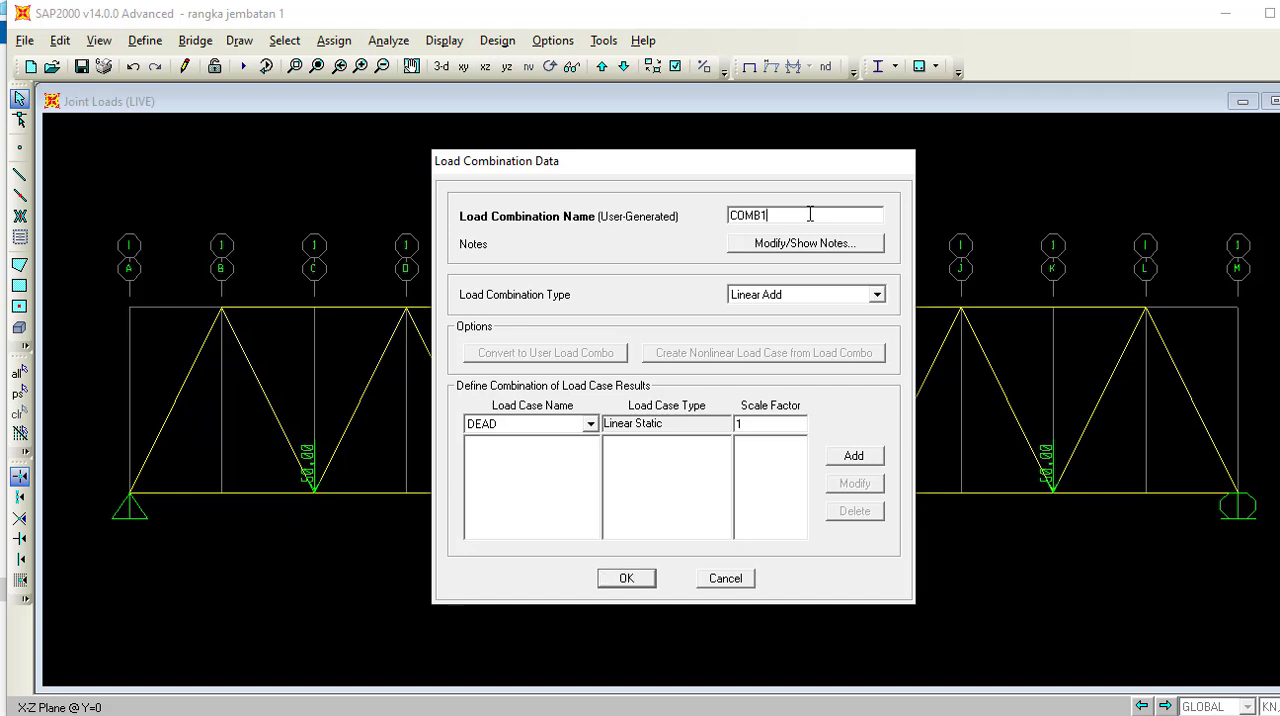
double_click(810, 214)
type("Kombinsa")
type("i 1,2D+1,6 L")
left_click(778, 215)
key("BackSpace")
key("BackSpace")
key("BackSpace")
type("asi")
Add the DEAD load case to the combination with a scale factor of 1.2.
left_click(574, 422)
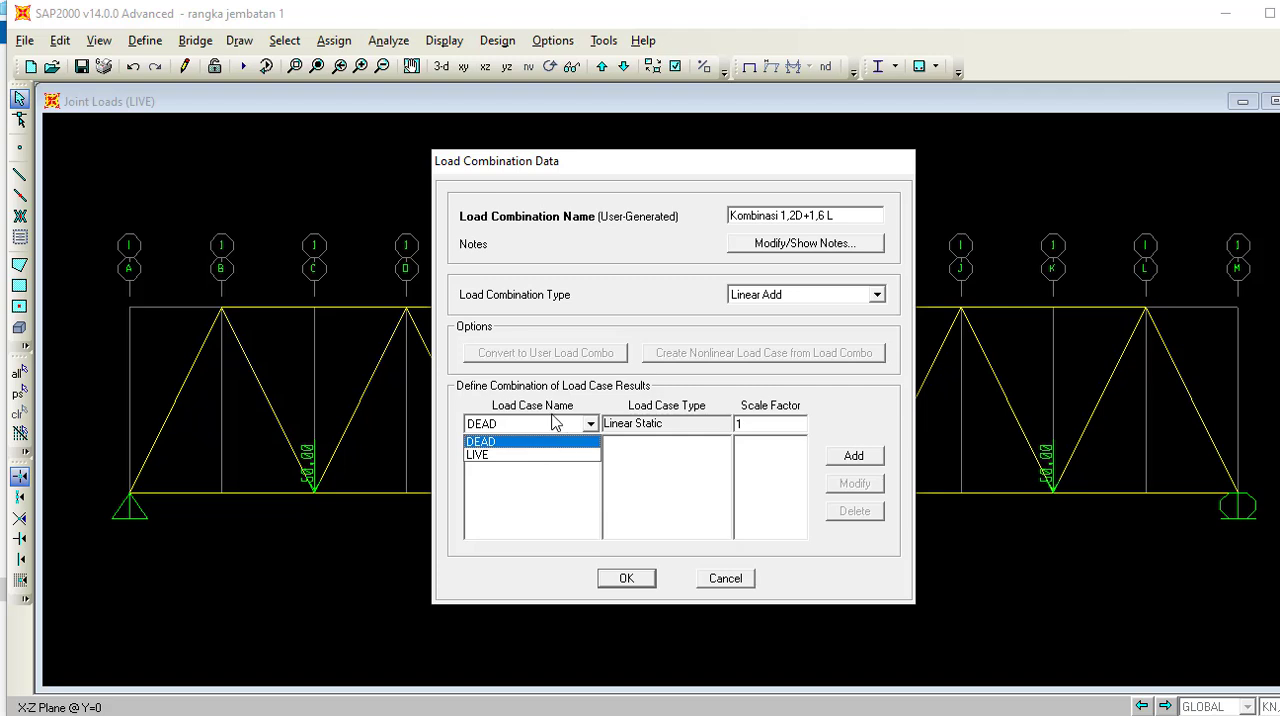
left_click(551, 424)
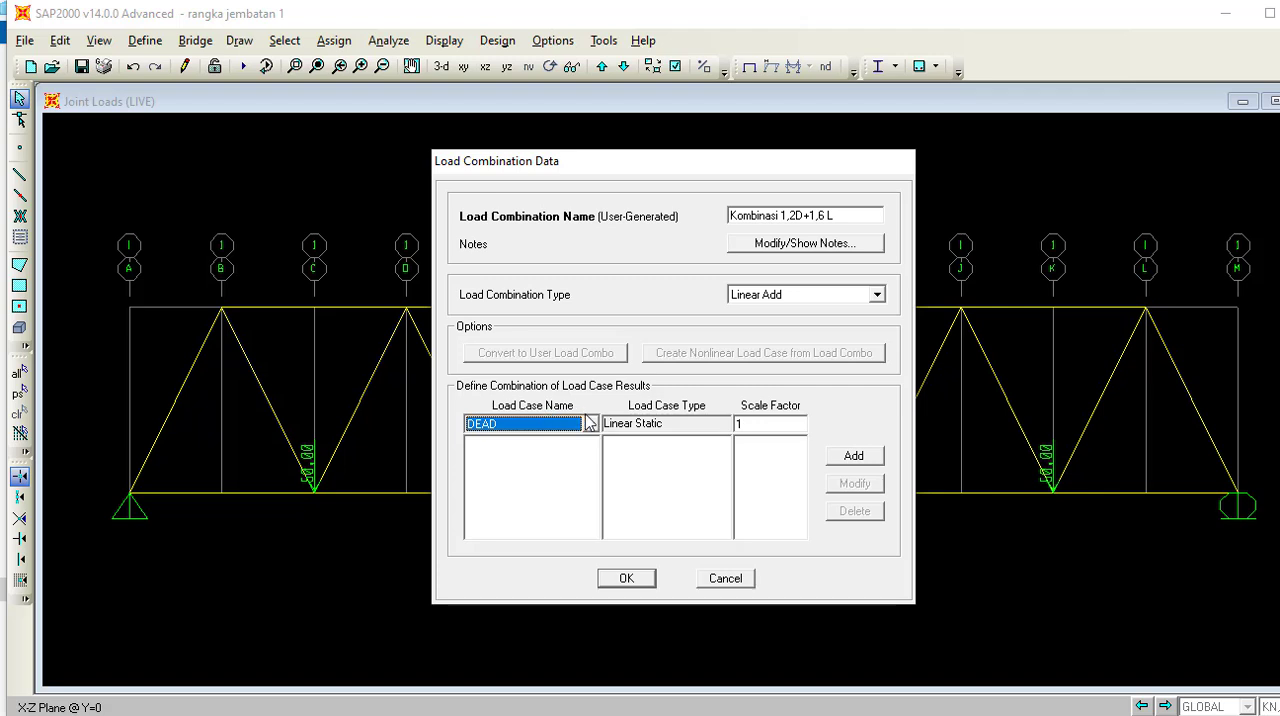
left_click(755, 427)
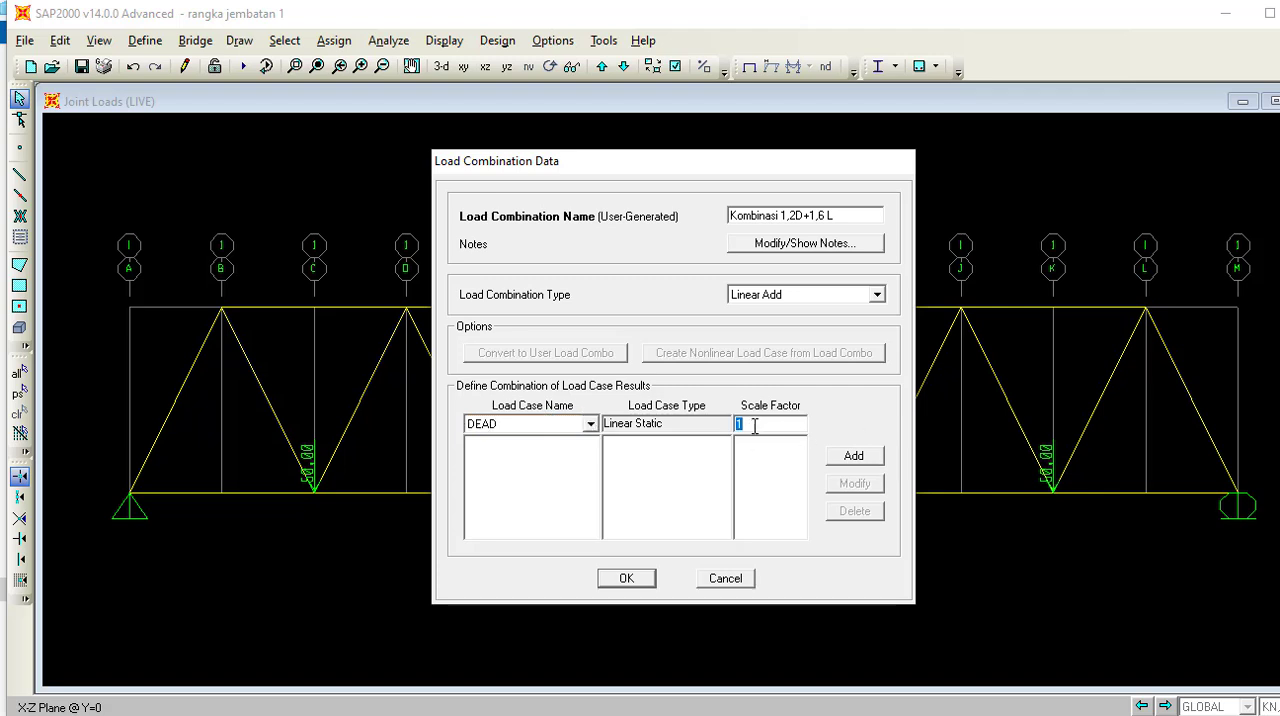
type("1")
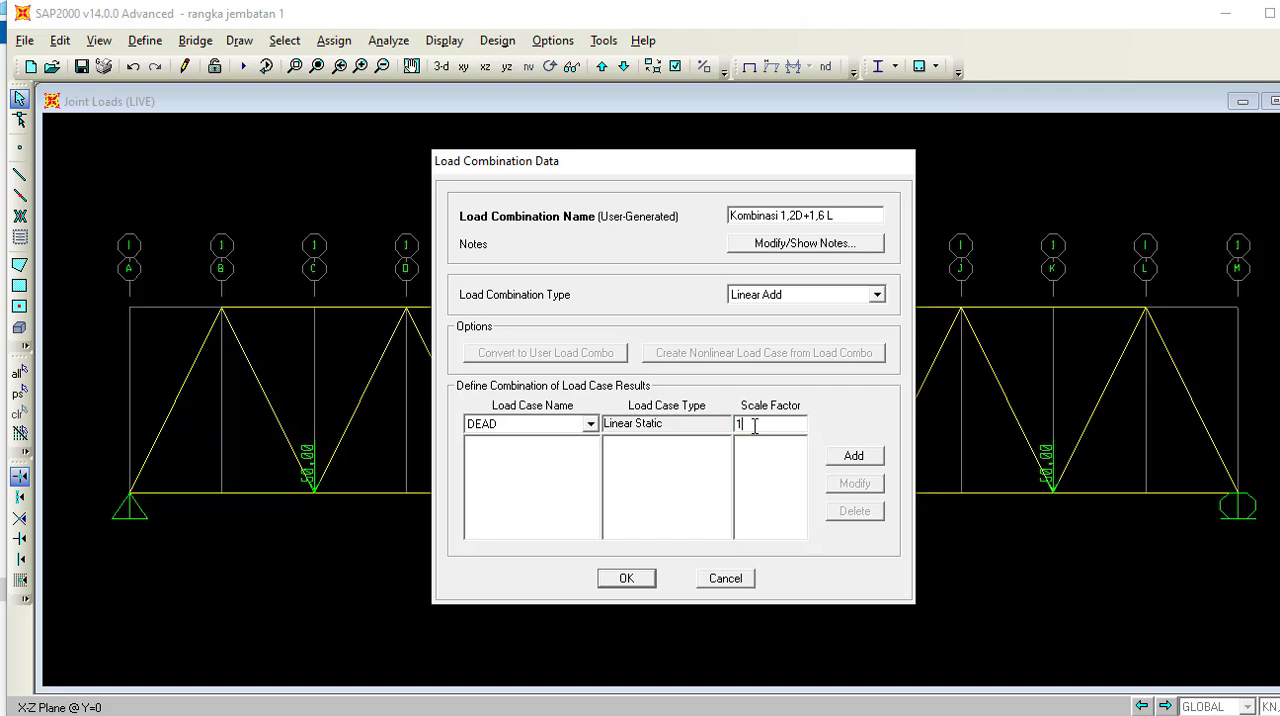
type(".2")
left_click(848, 456)
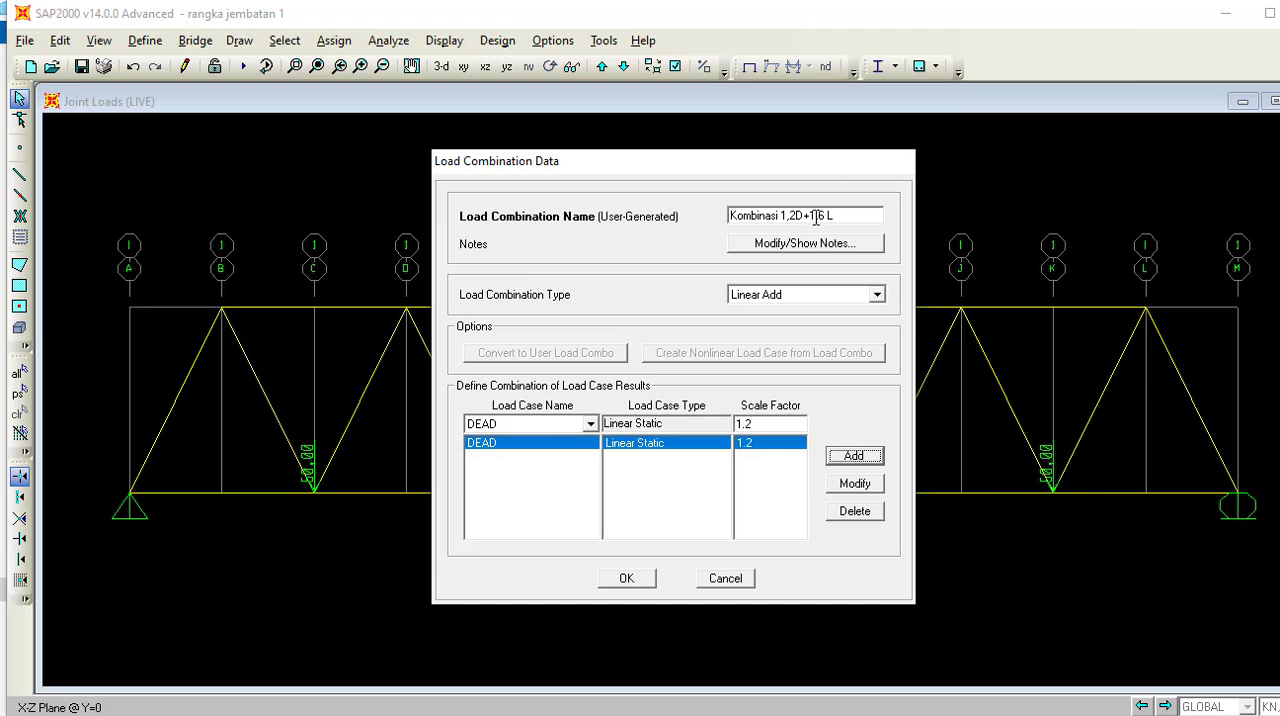
Add the LIVE load case with a scale factor of 1.6 and save the load combination.
left_click(590, 424)
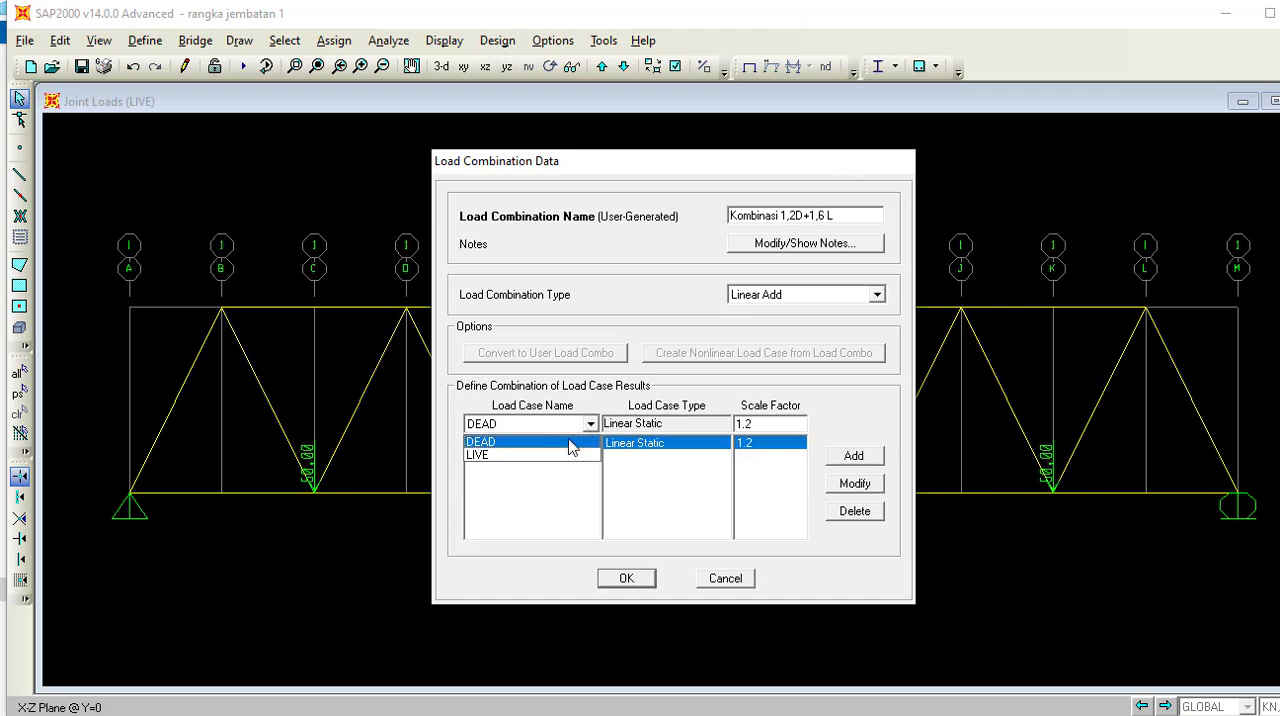
left_click(560, 455)
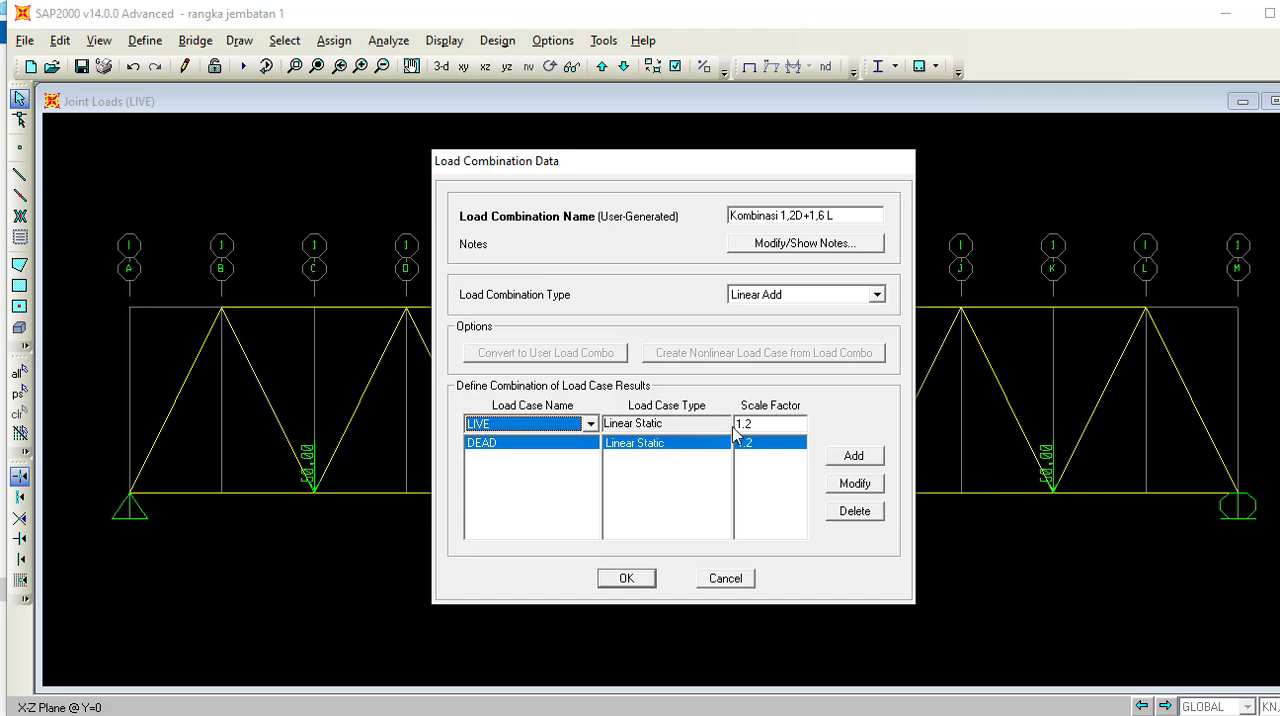
left_click(778, 427)
left_click(776, 428)
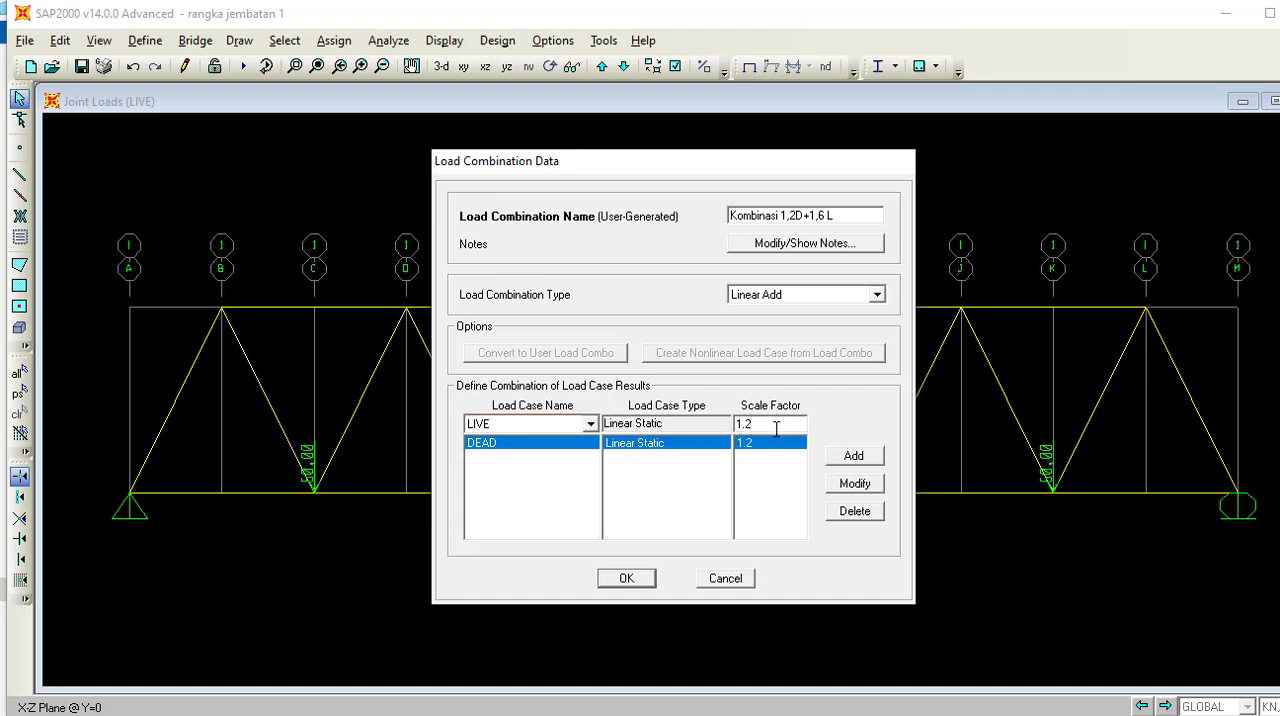
key("BackSpace")
type("6")
left_click(847, 458)
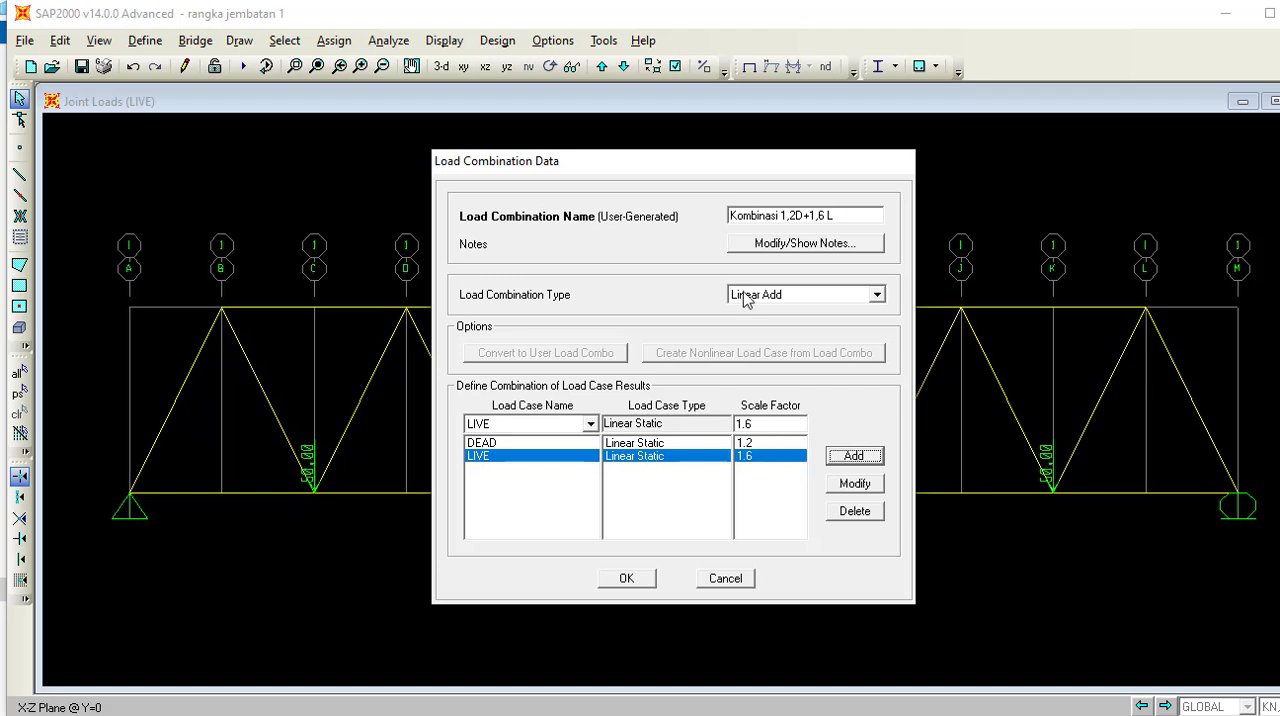
left_click(645, 580)
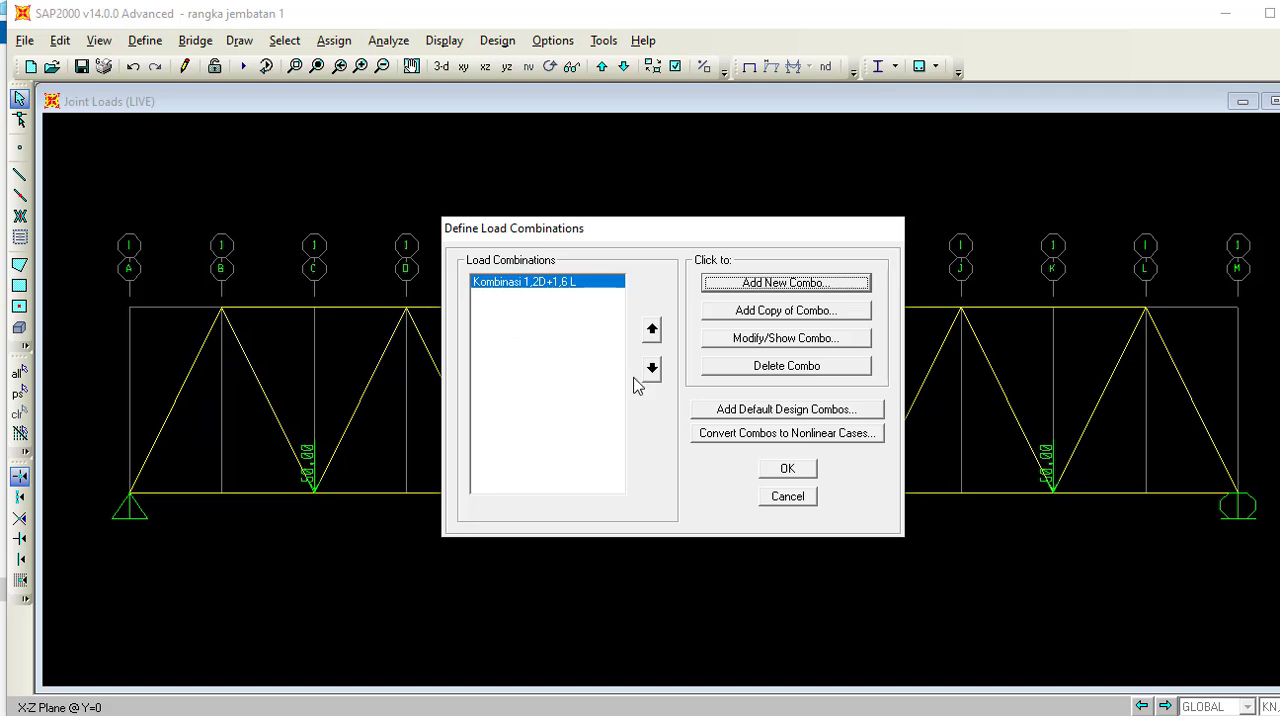
left_click(789, 470)
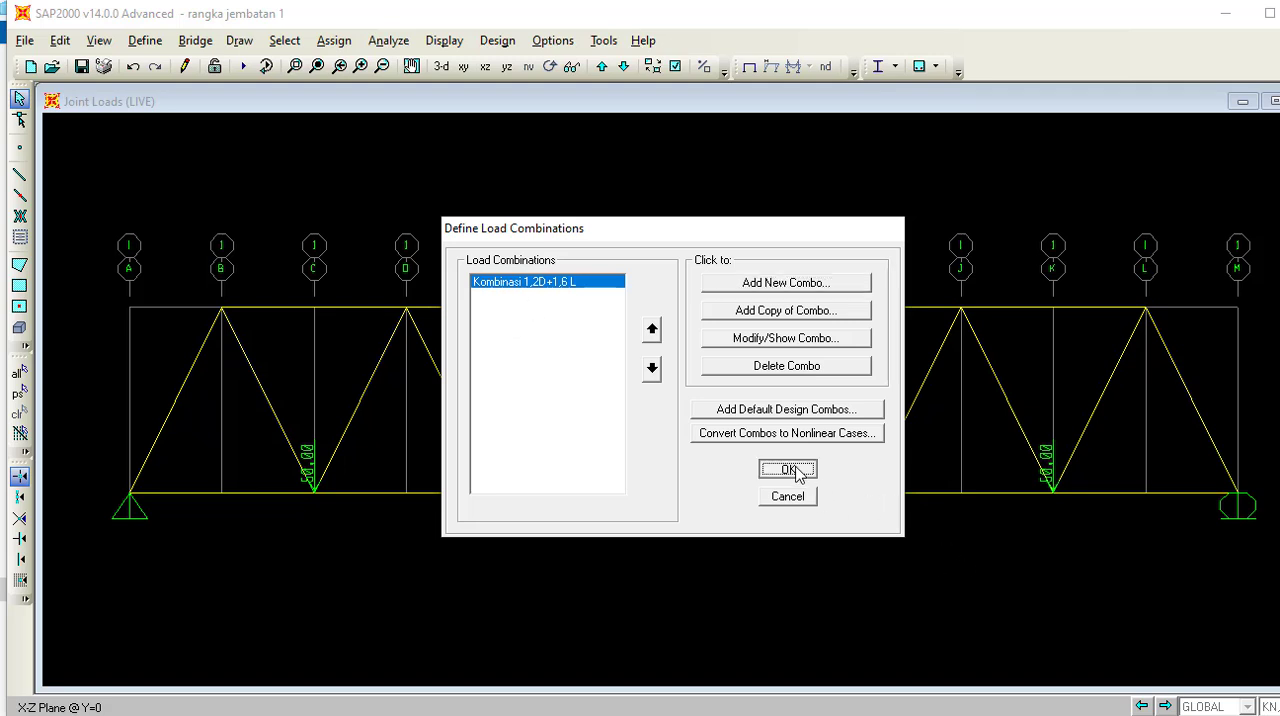
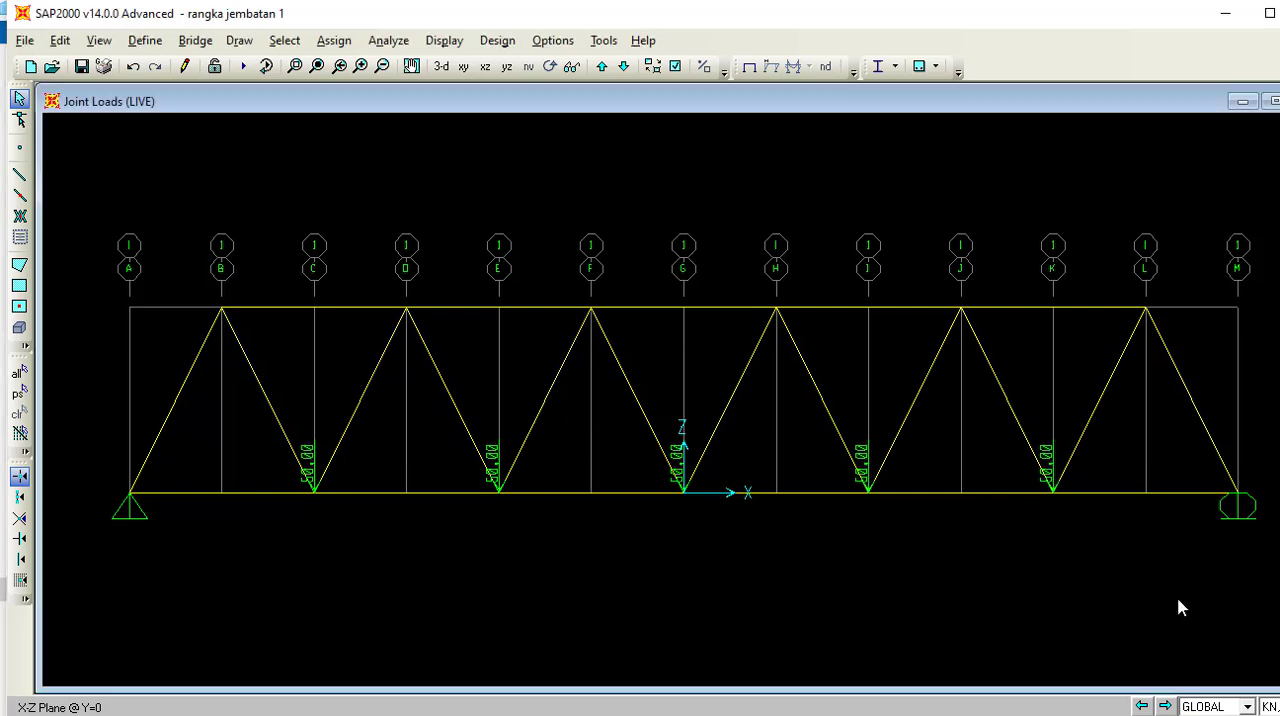
Release Moment 33 (Major) at the start and end of all truss members except the leftmost bottom-chord member.
left_click_drag(1255, 547, 340, 305)
left_click_drag(314, 304, 165, 279)
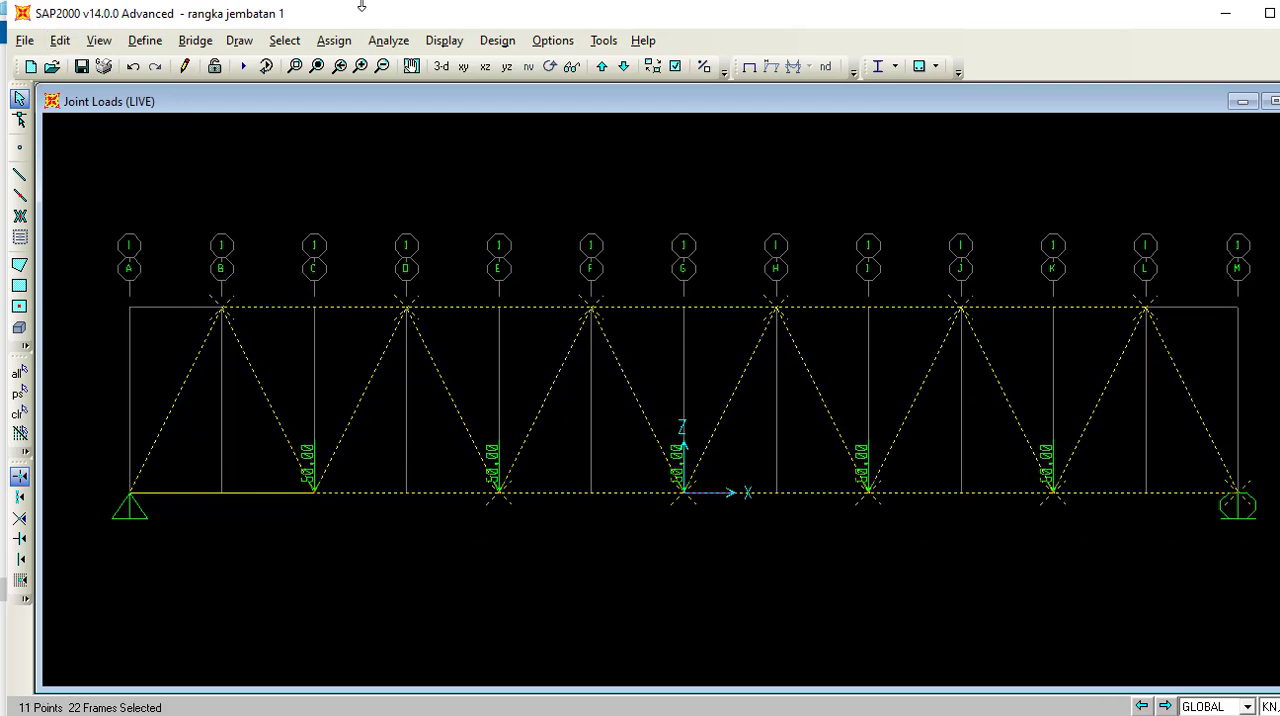
left_click(334, 40)
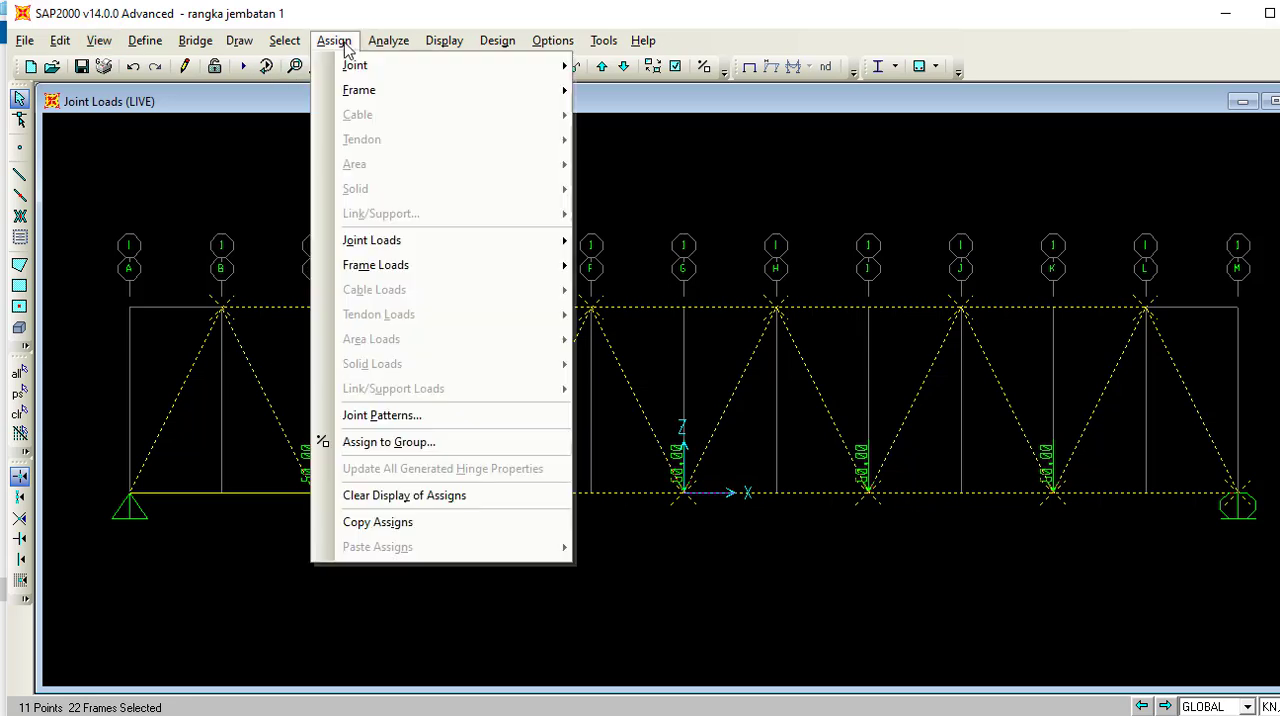
mouse_move(378, 97)
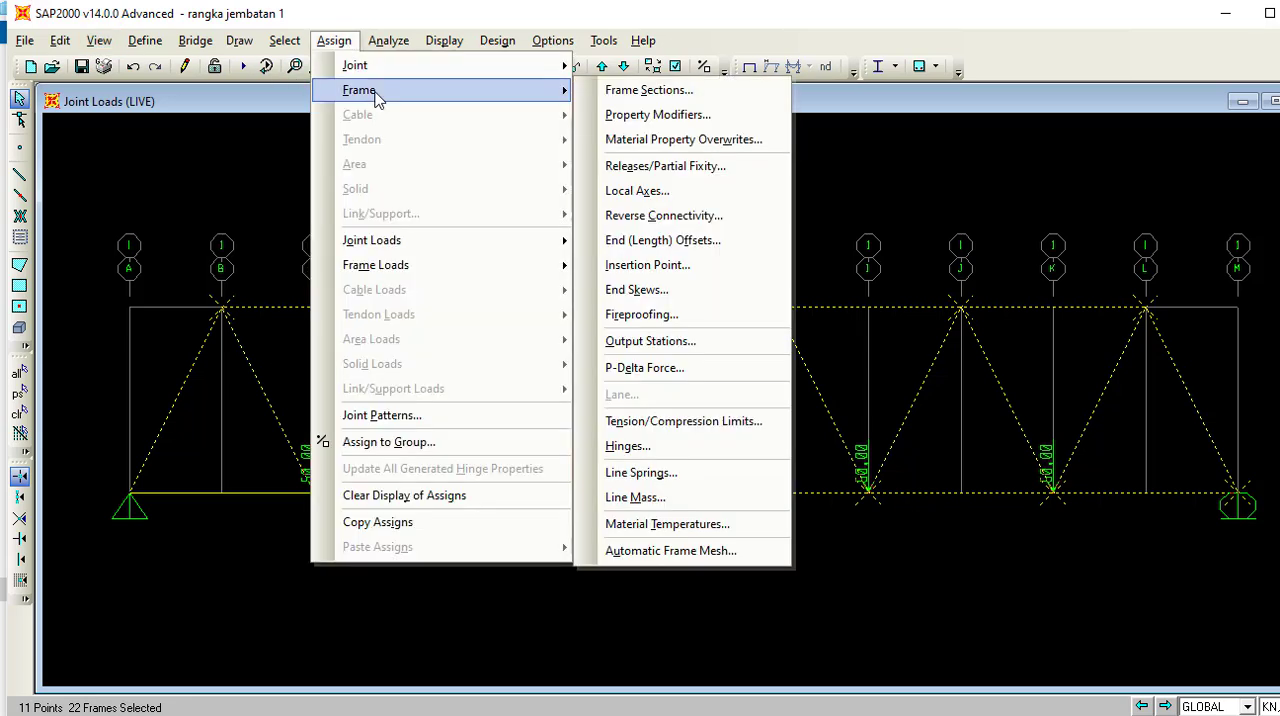
left_click(679, 172)
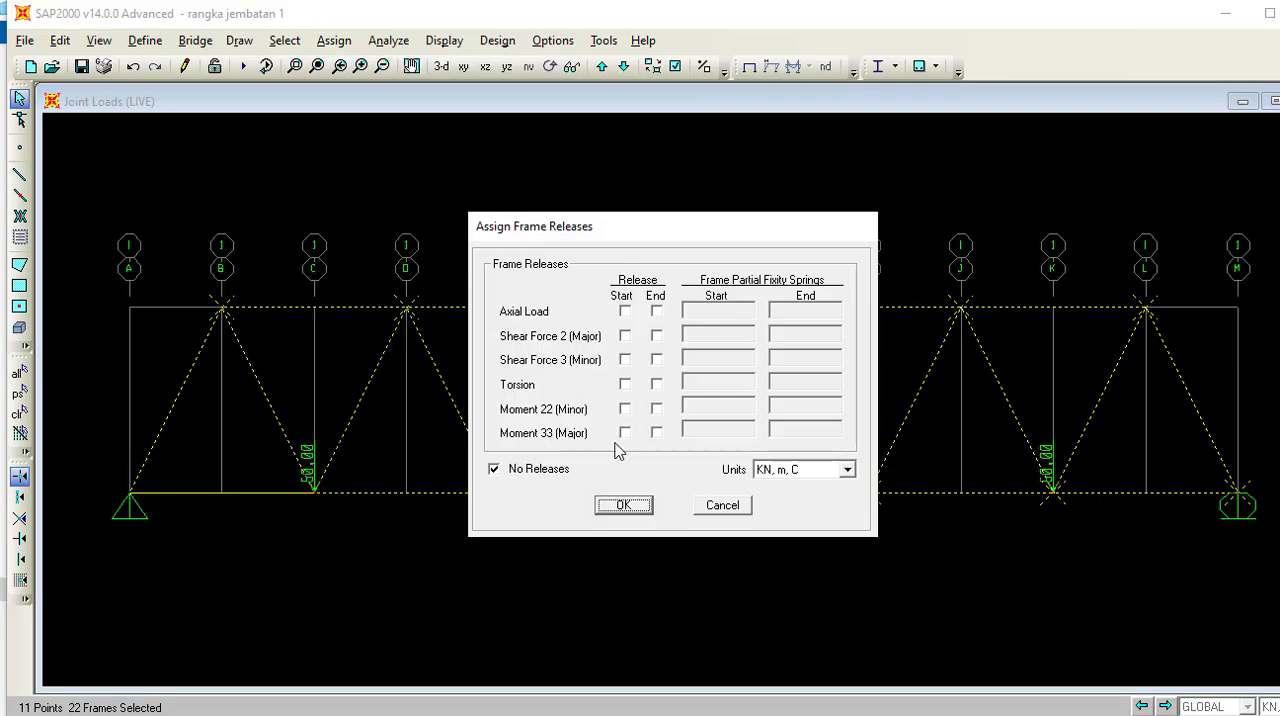
left_click(624, 433)
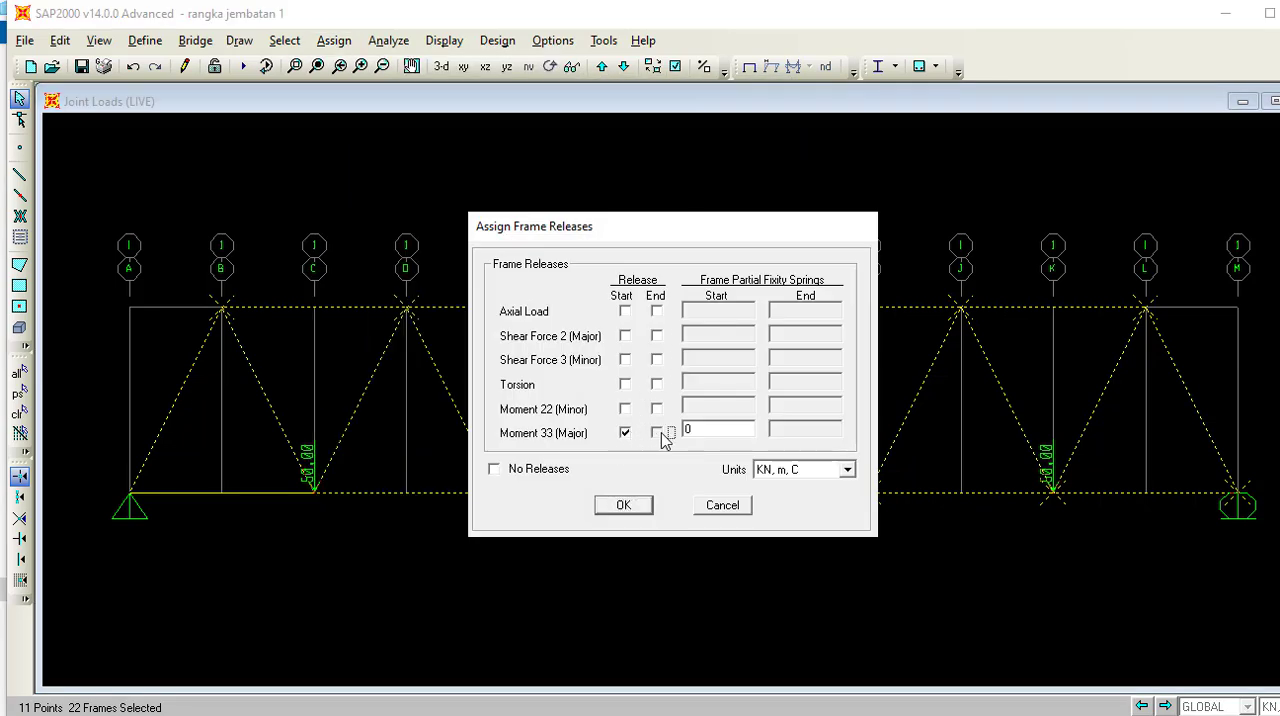
left_click(656, 432)
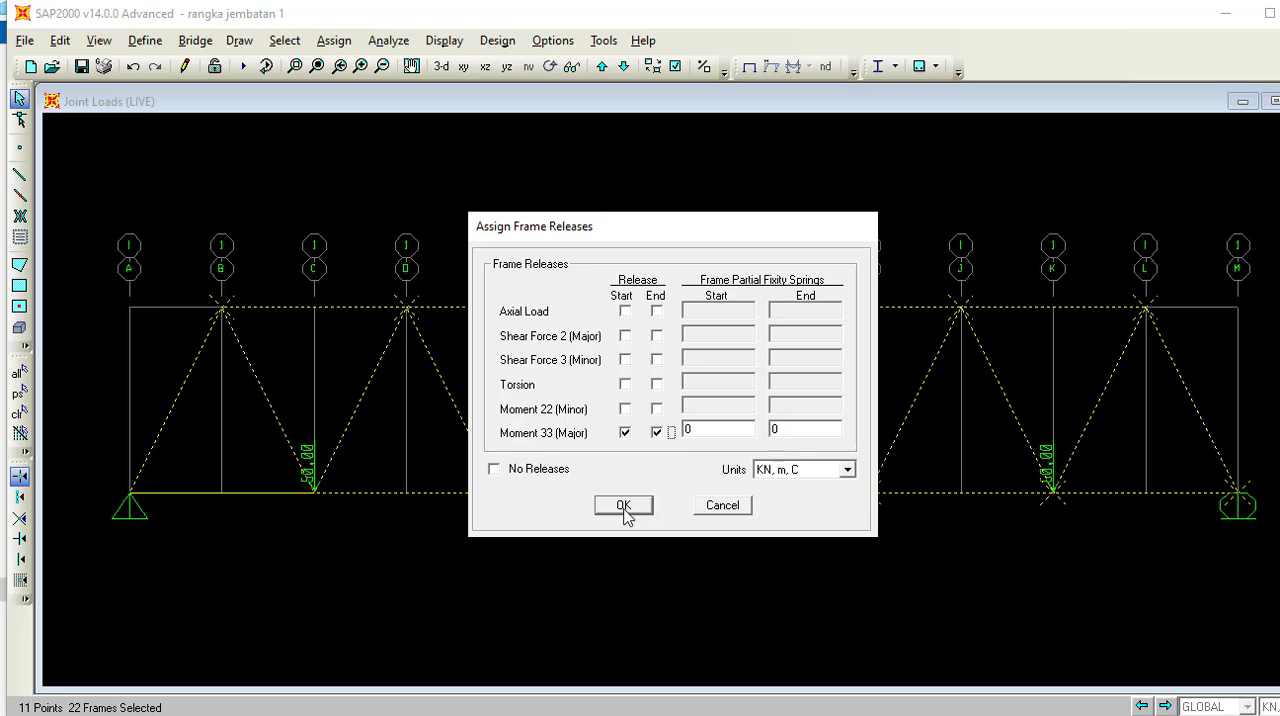
left_click(623, 507)
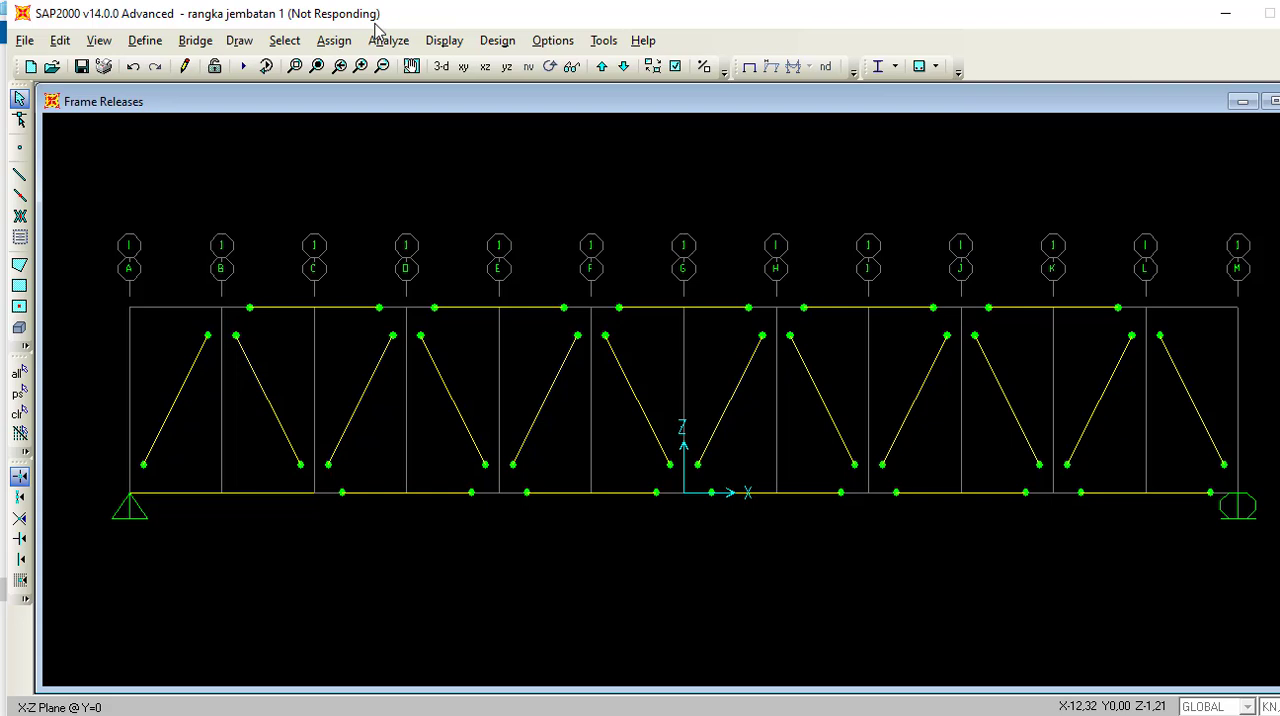
Set the analysis degrees of freedom to Plane Frame in the XZ plane.
left_click(378, 36)
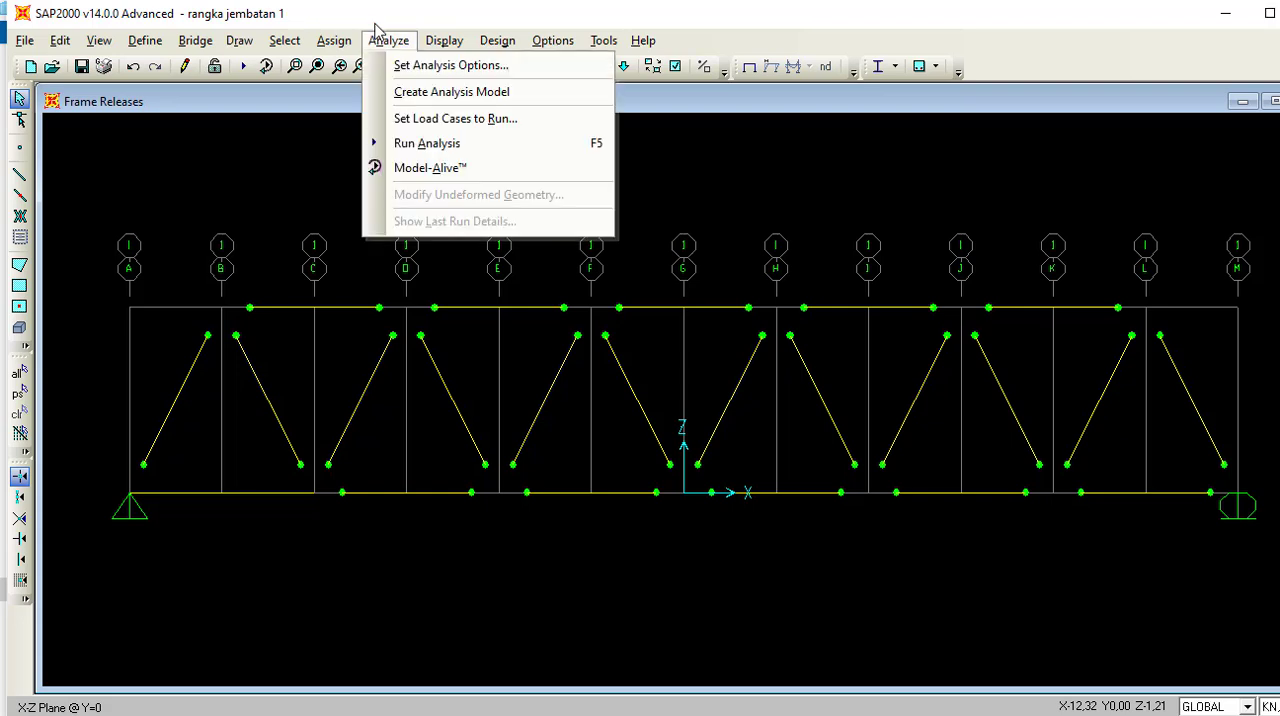
left_click(413, 66)
left_click(568, 370)
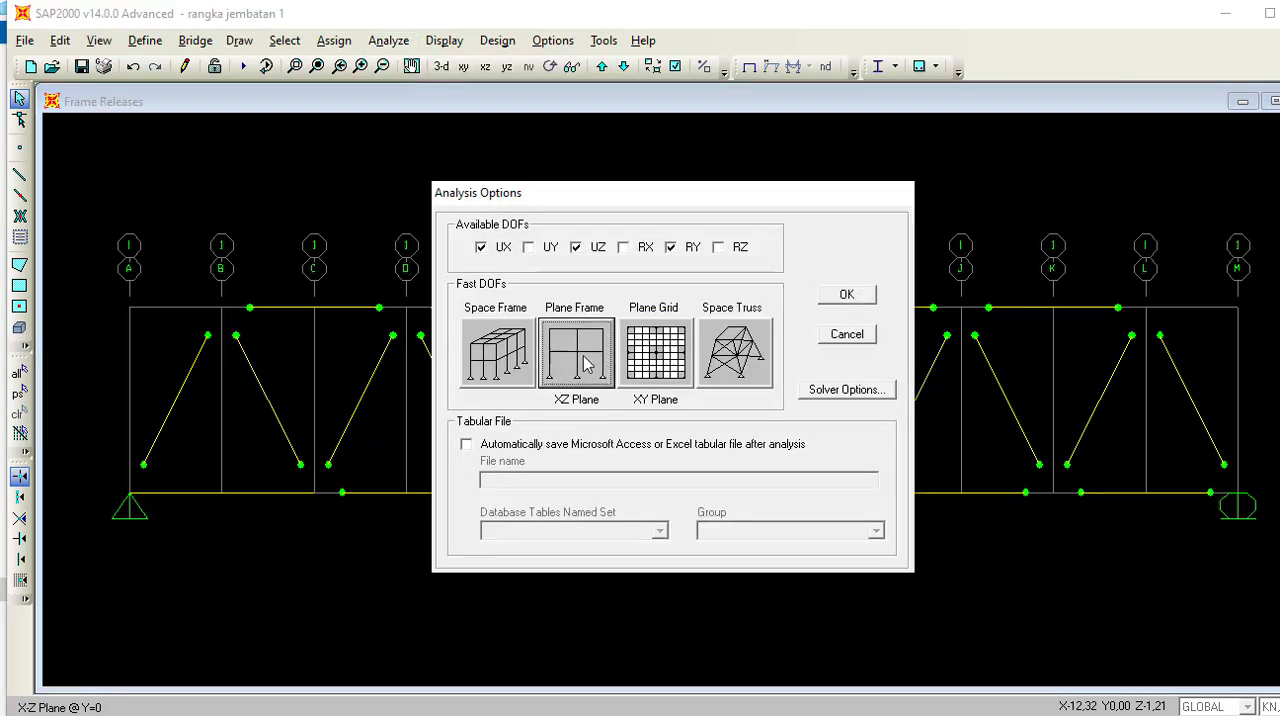
left_click(846, 294)
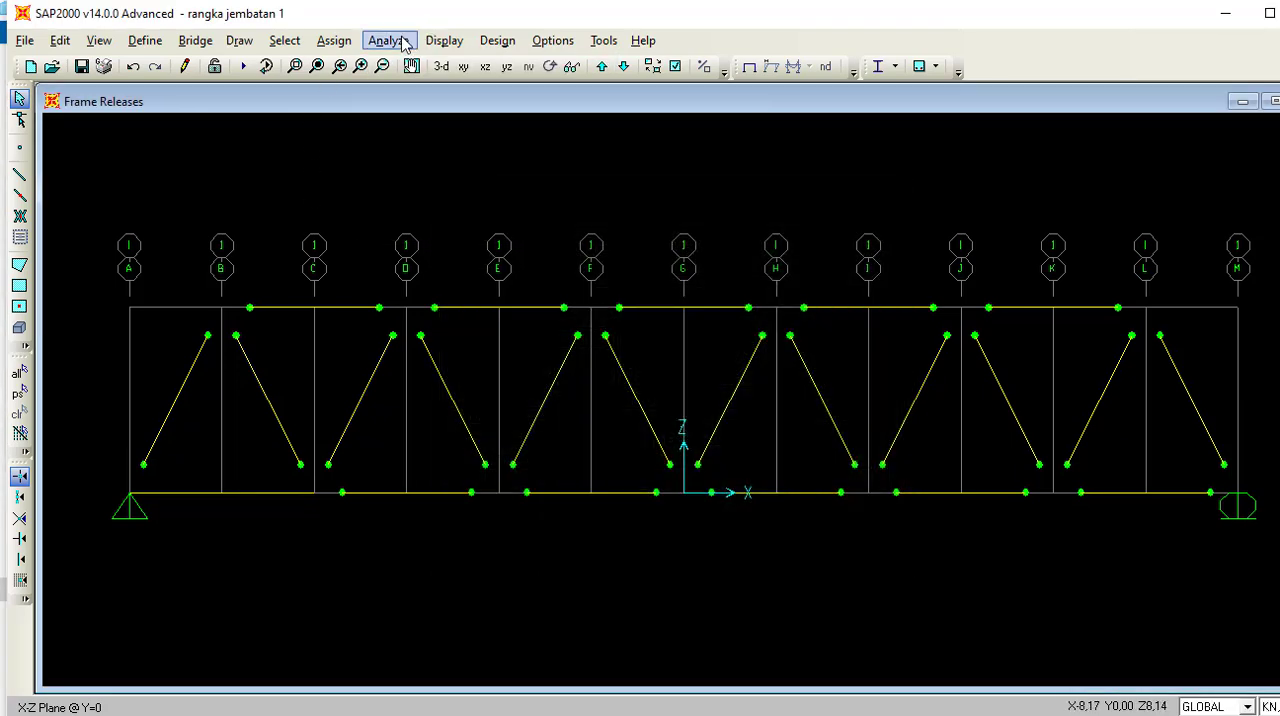
Set the MODAL case to Do Not Run and run the analysis for the DEAD and LIVE cases.
left_click(390, 40)
left_click(410, 140)
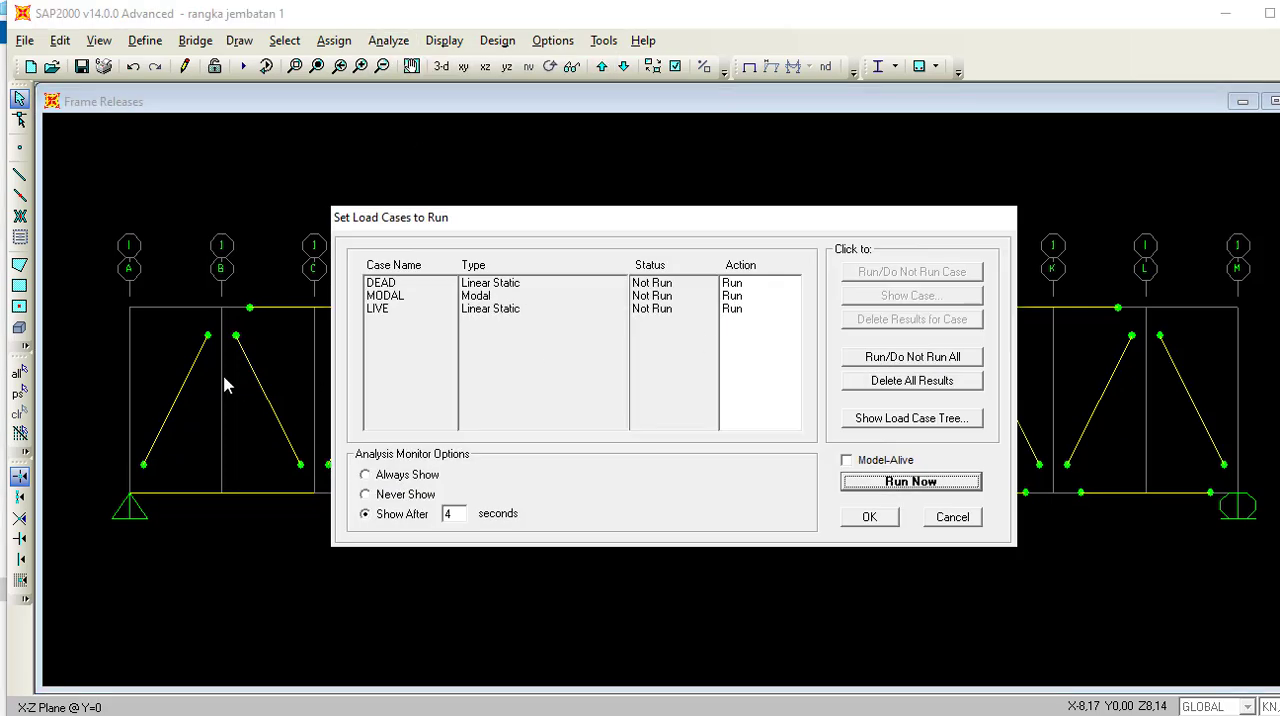
left_click(483, 297)
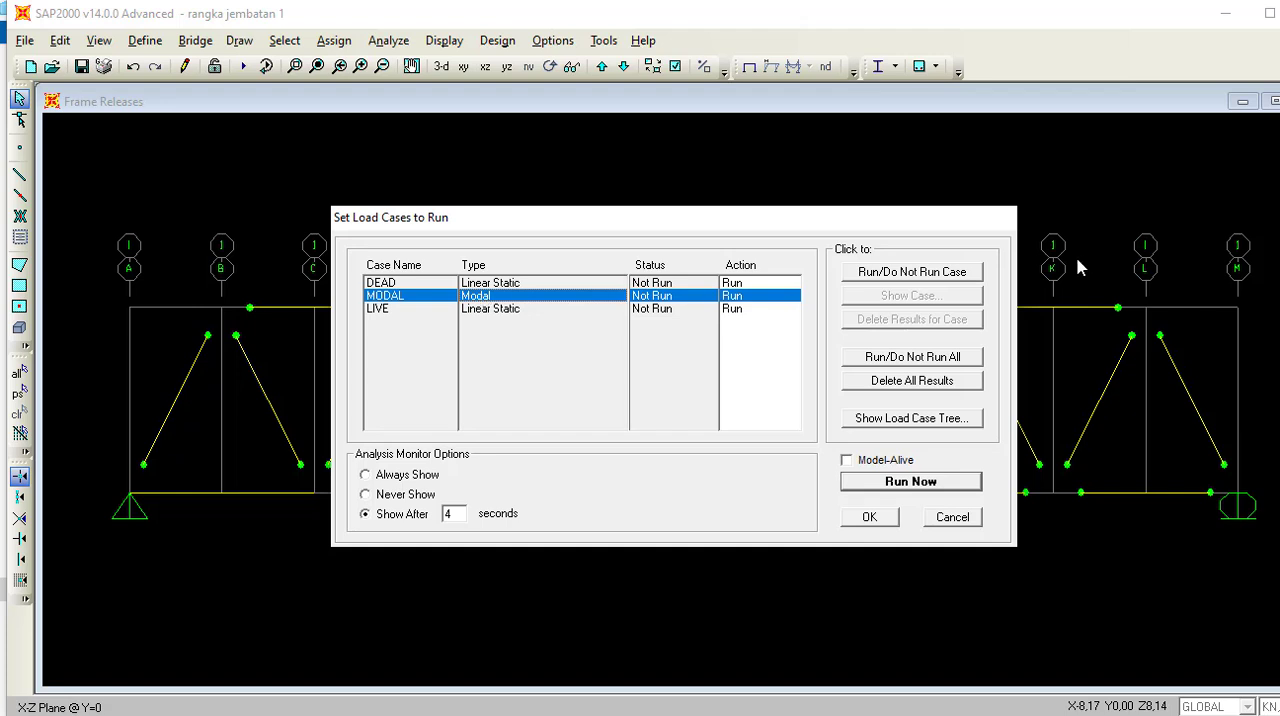
left_click(852, 278)
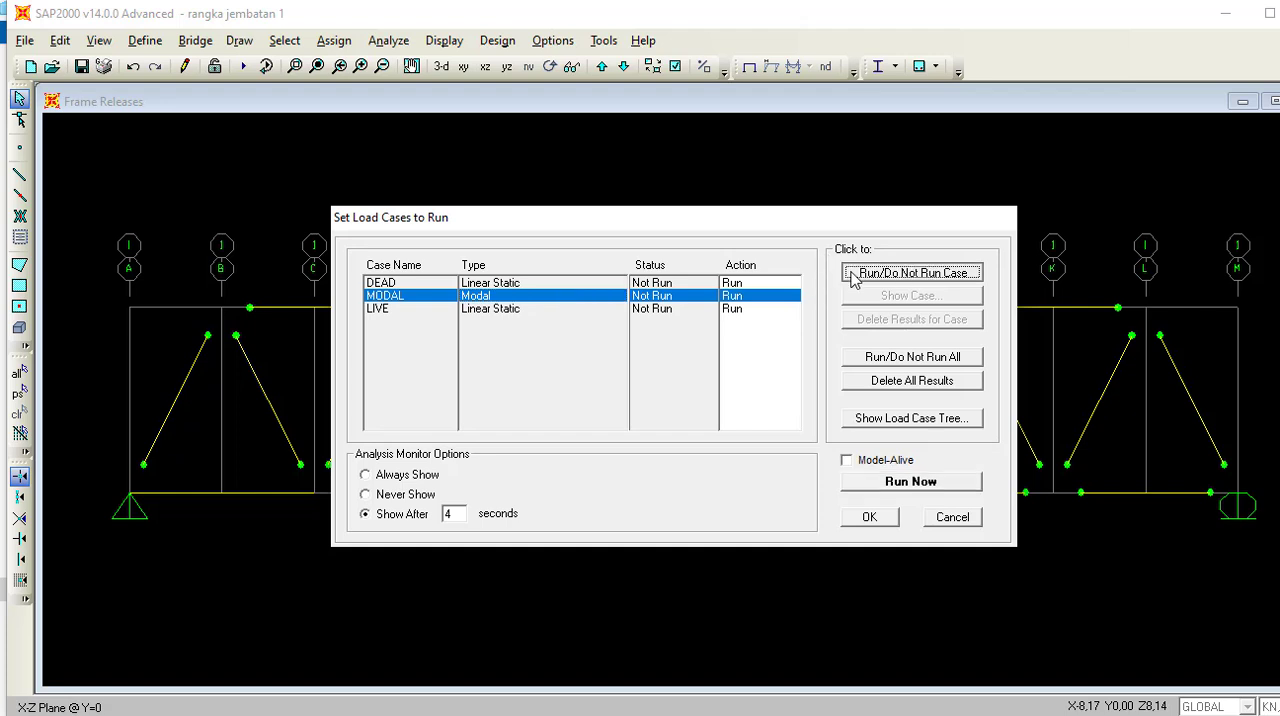
left_click(852, 278)
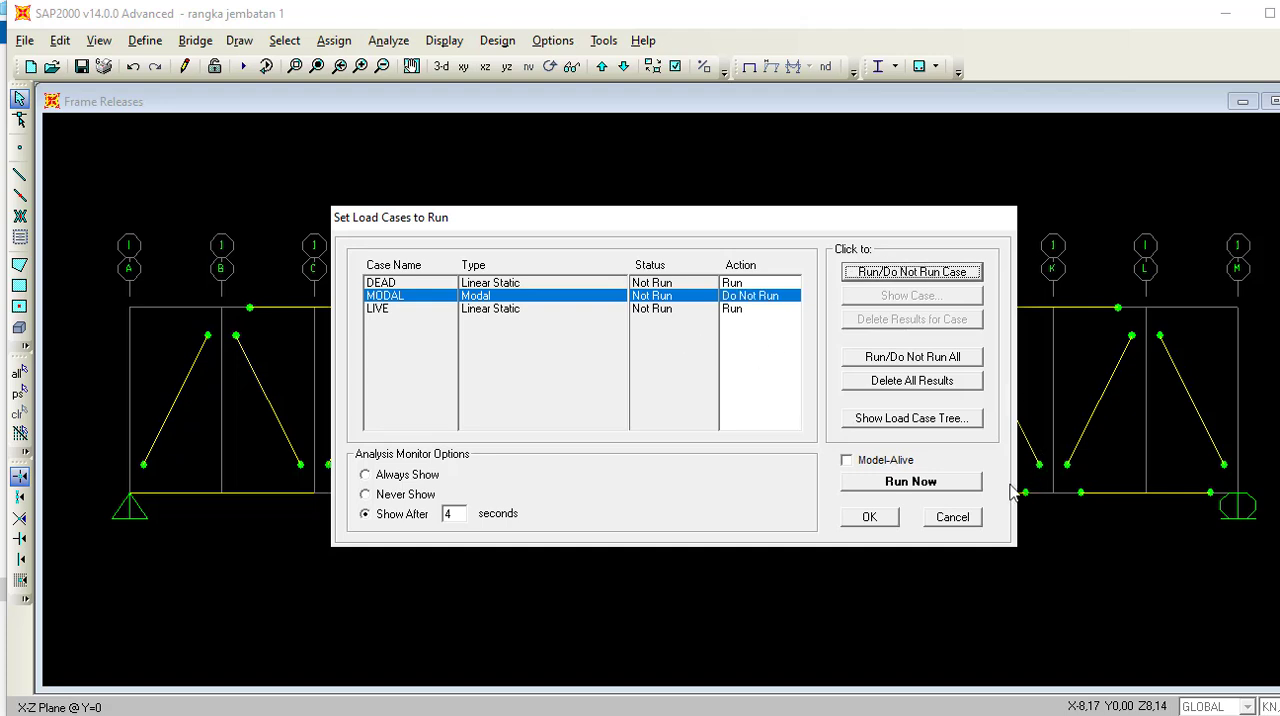
left_click(966, 486)
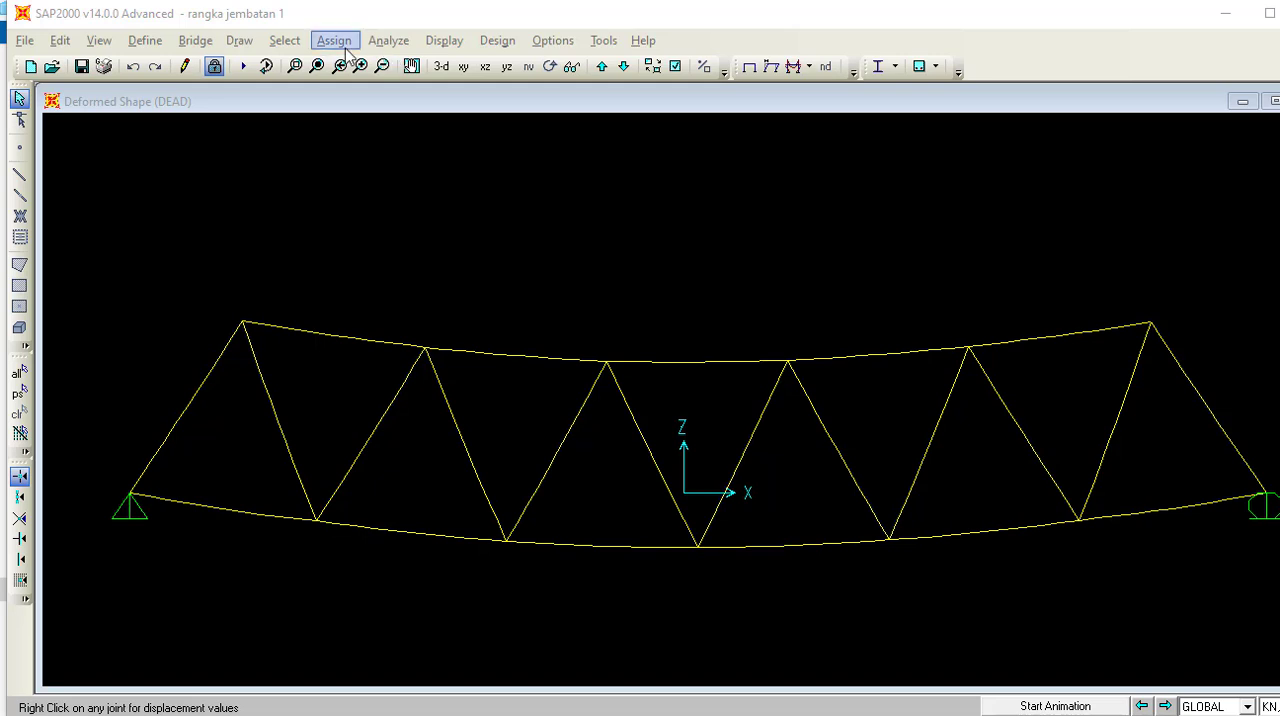
Display the joint reactions for Kombinasi 1,2D+1,6 L as arrows.
left_click(444, 40)
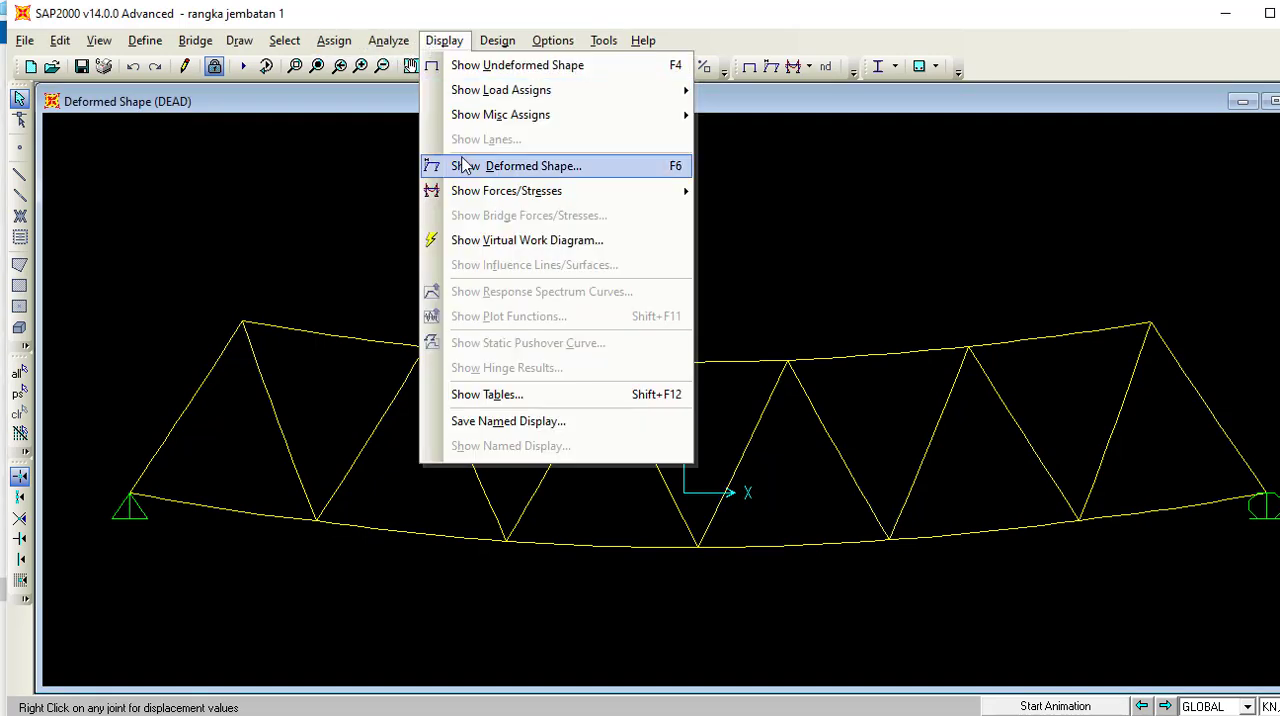
mouse_move(466, 191)
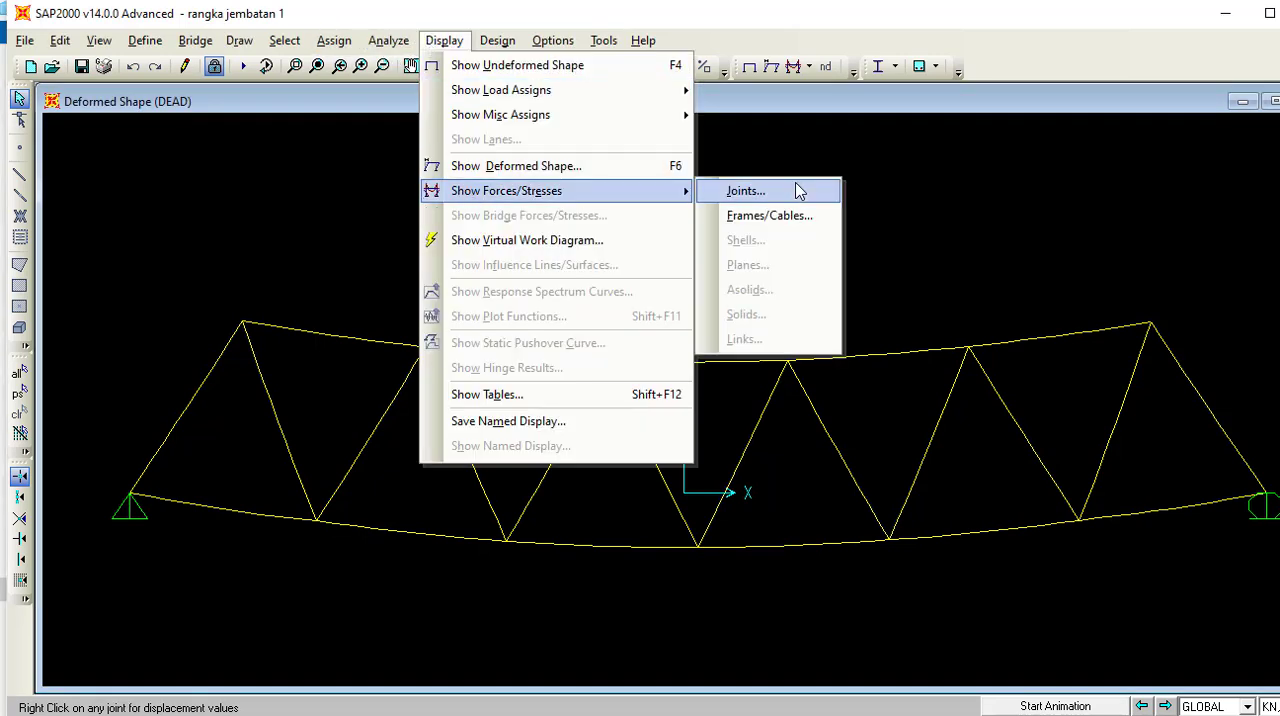
left_click(799, 191)
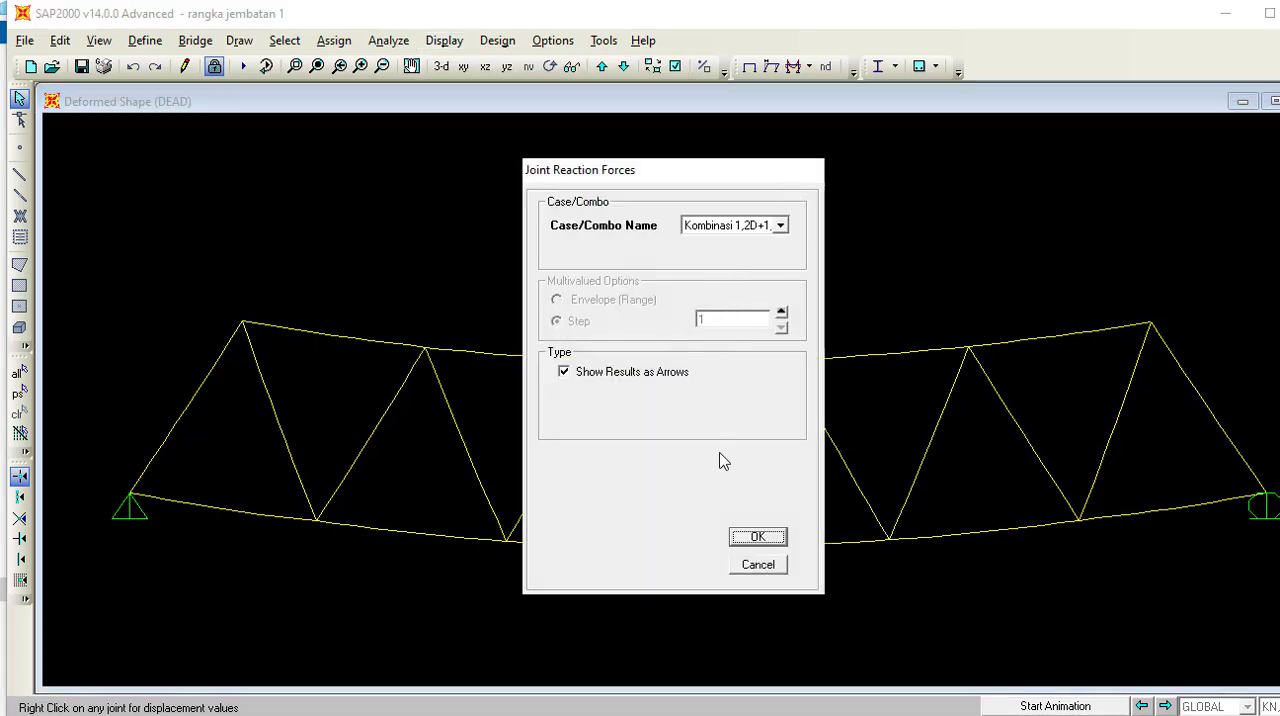
left_click(765, 541)
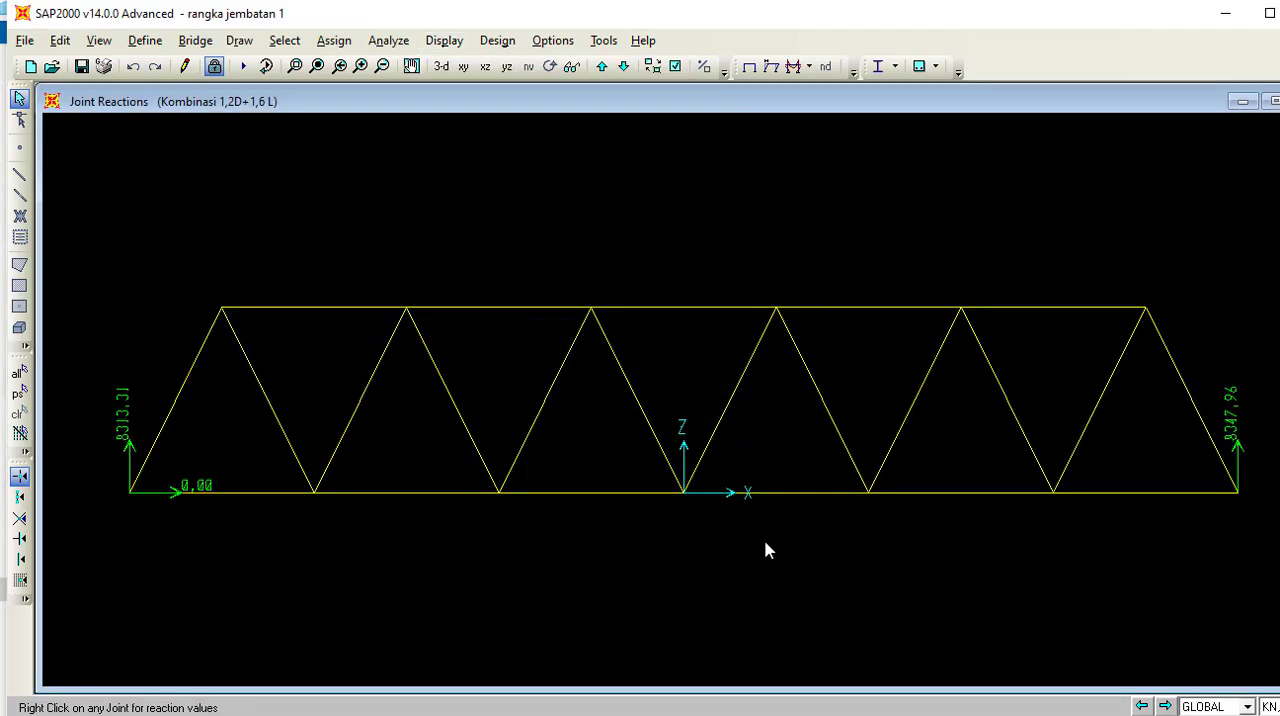
Display the frames' axial force diagram for Kombinasi 1,2D+1,6 L with values shown on the diagram.
left_click(444, 42)
mouse_move(500, 192)
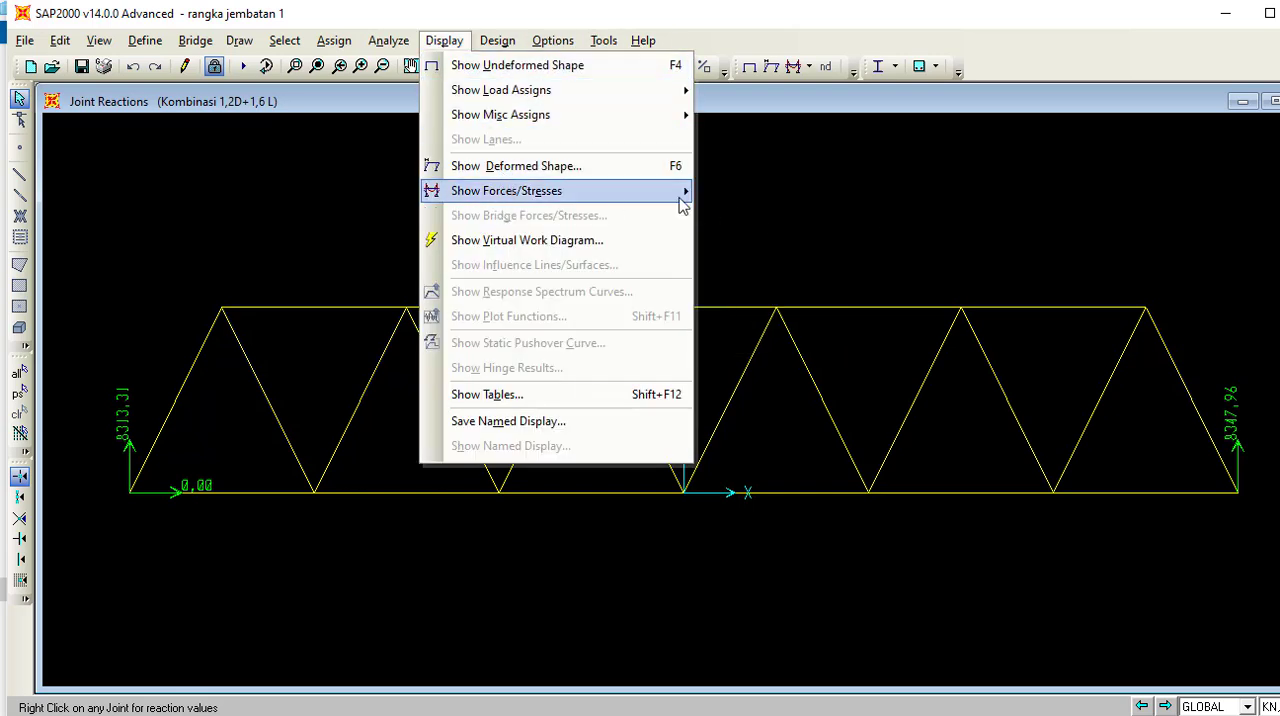
left_click(740, 222)
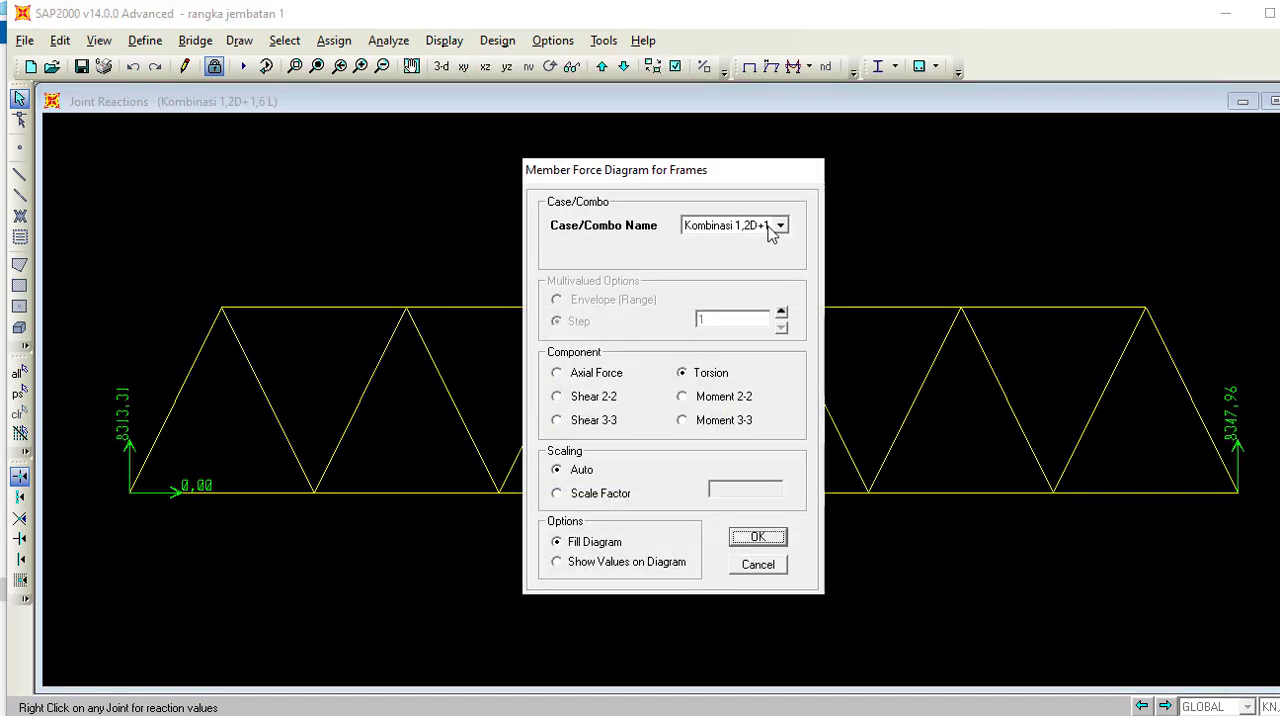
left_click(782, 229)
left_click(765, 269)
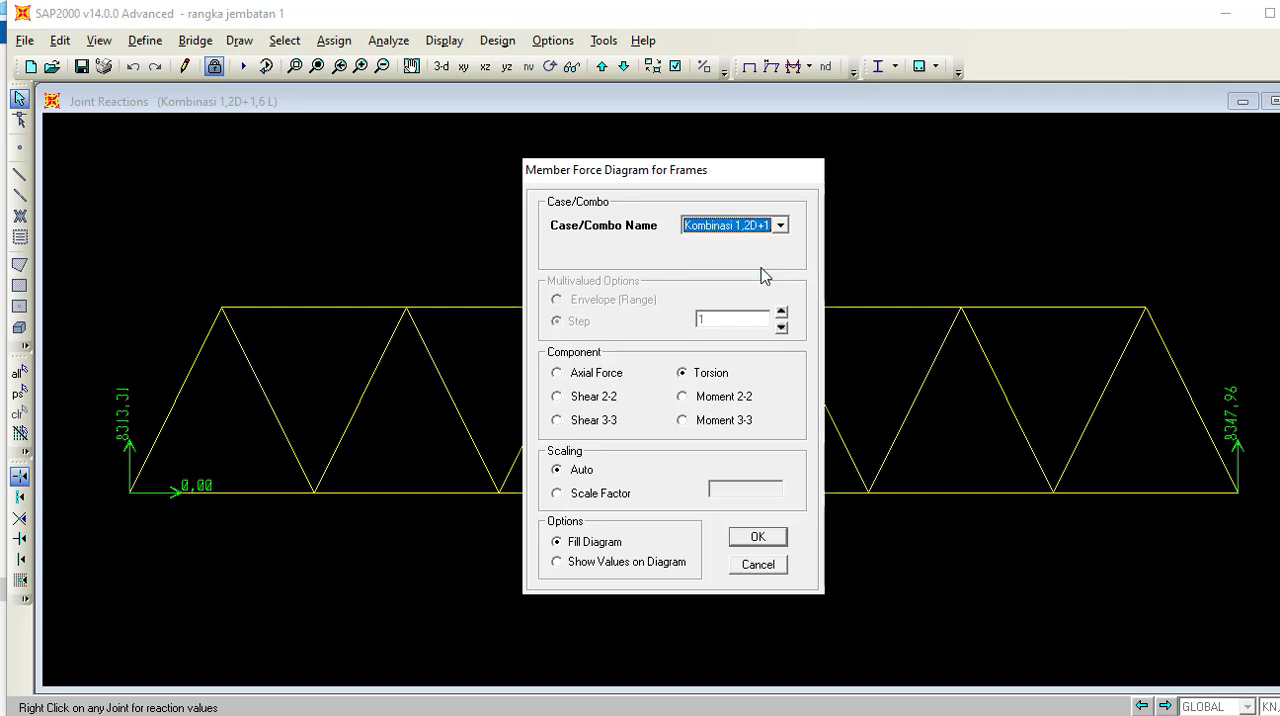
left_click(596, 377)
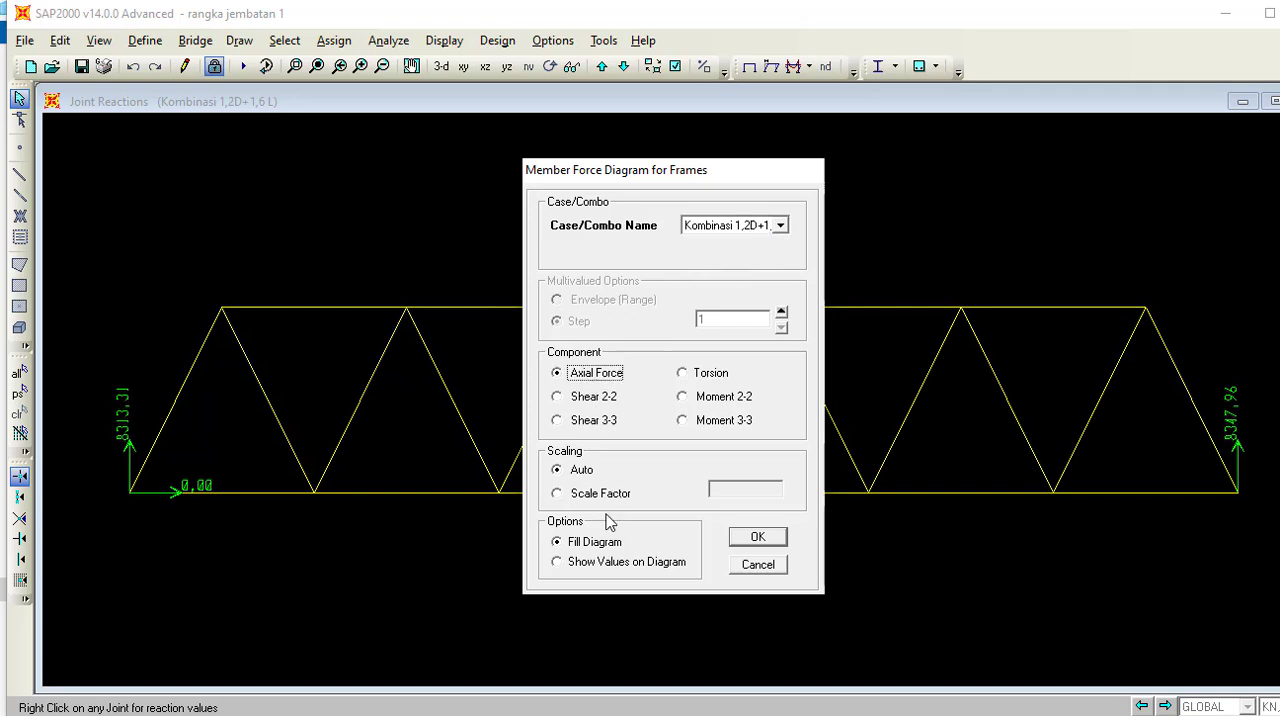
left_click(595, 566)
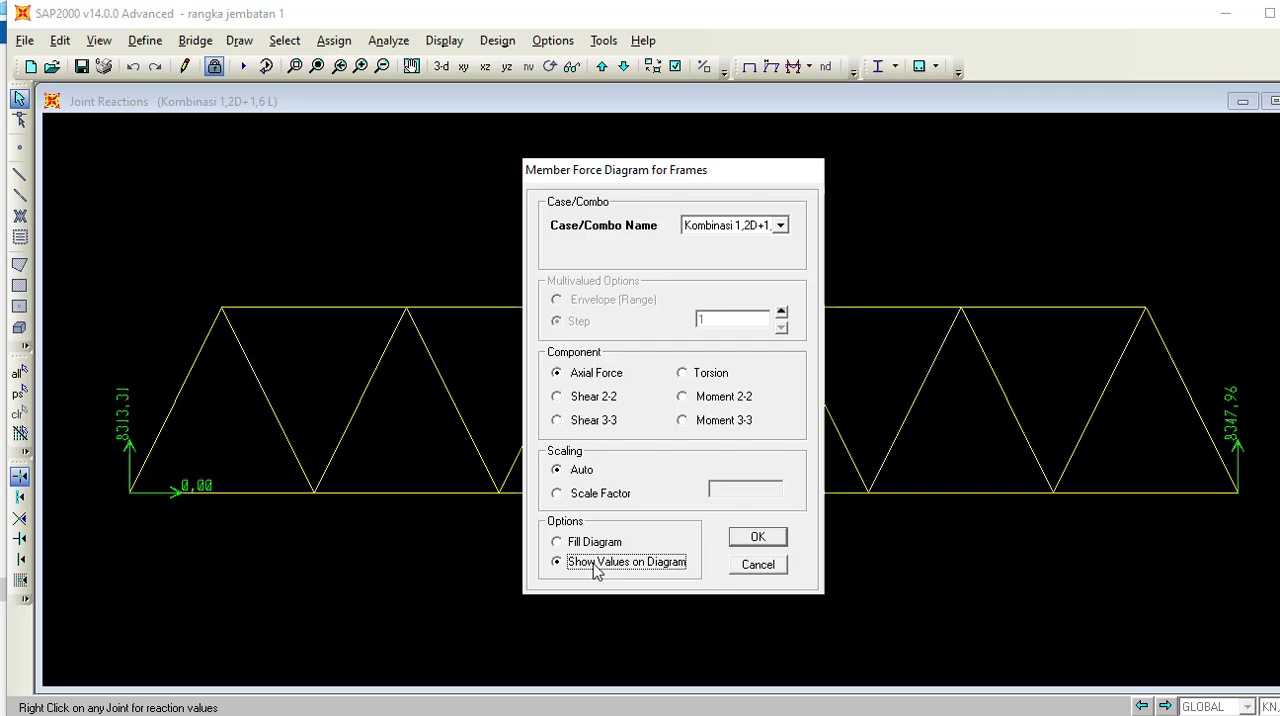
left_click(754, 537)
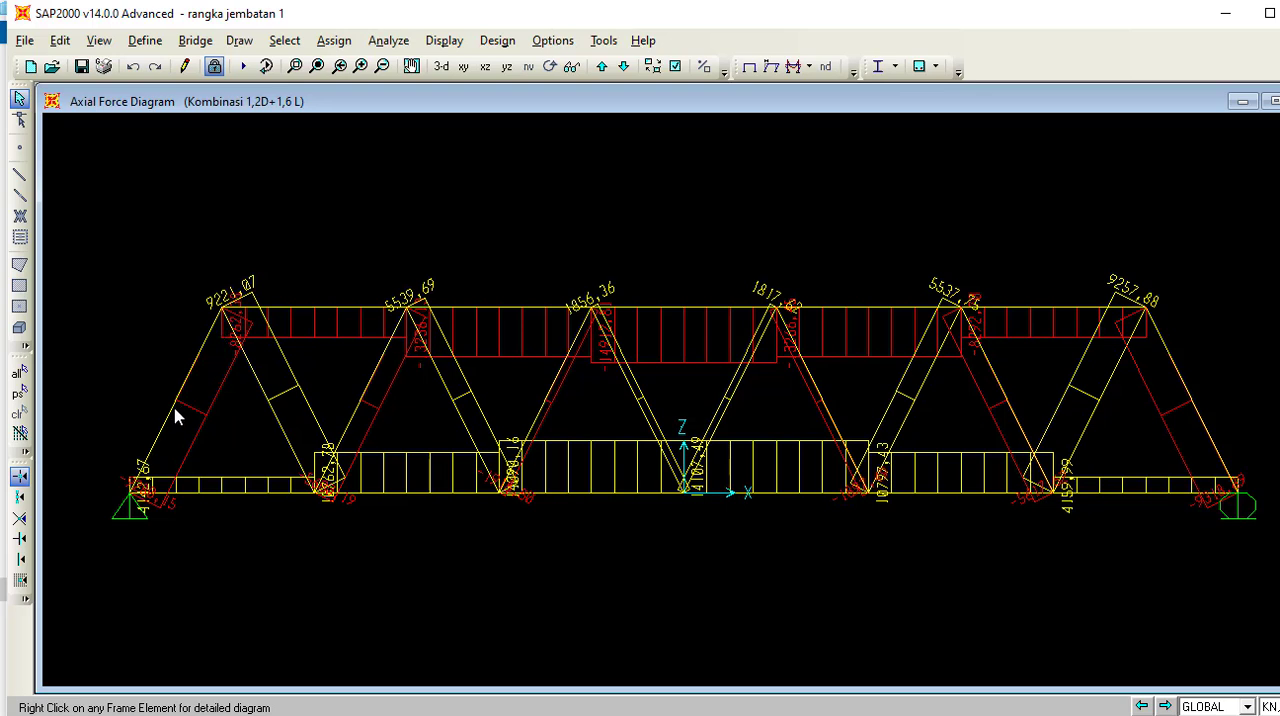
Inspect the detailed axial force diagram of the top-chord member between grid lines B and D, and close it.
right_click(305, 312)
left_click(289, 317)
right_click(288, 318)
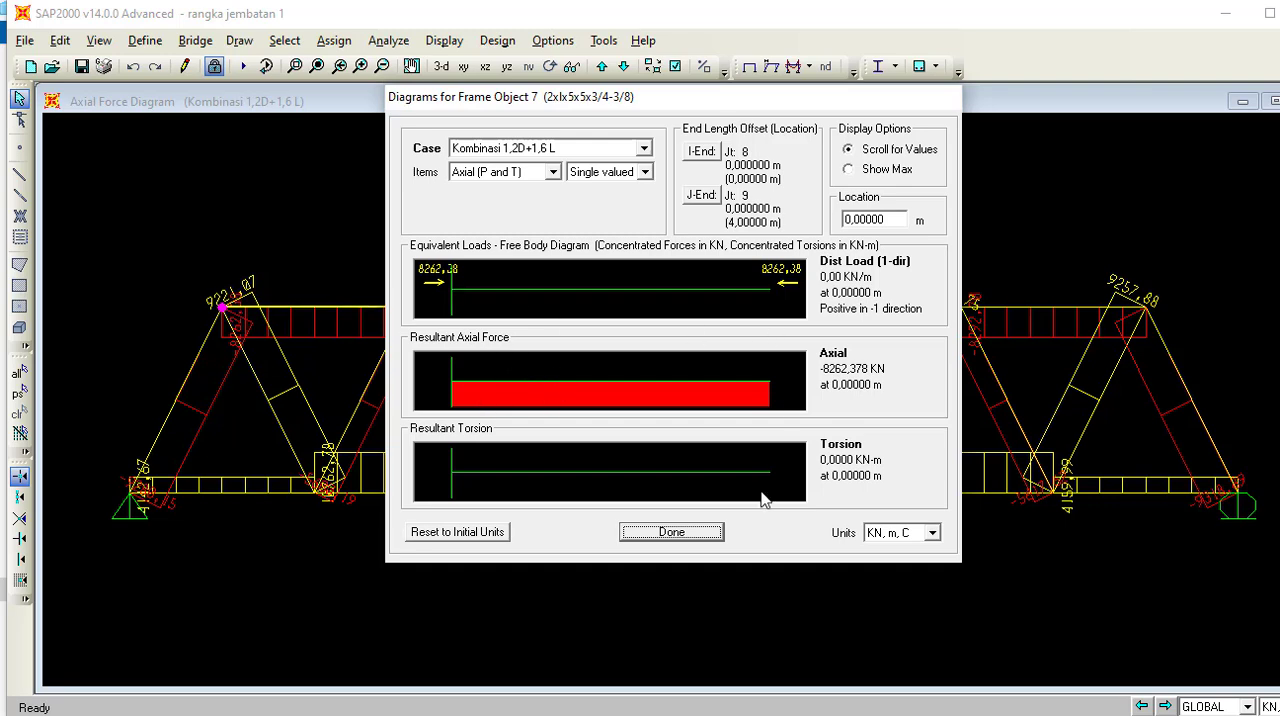
left_click(673, 532)
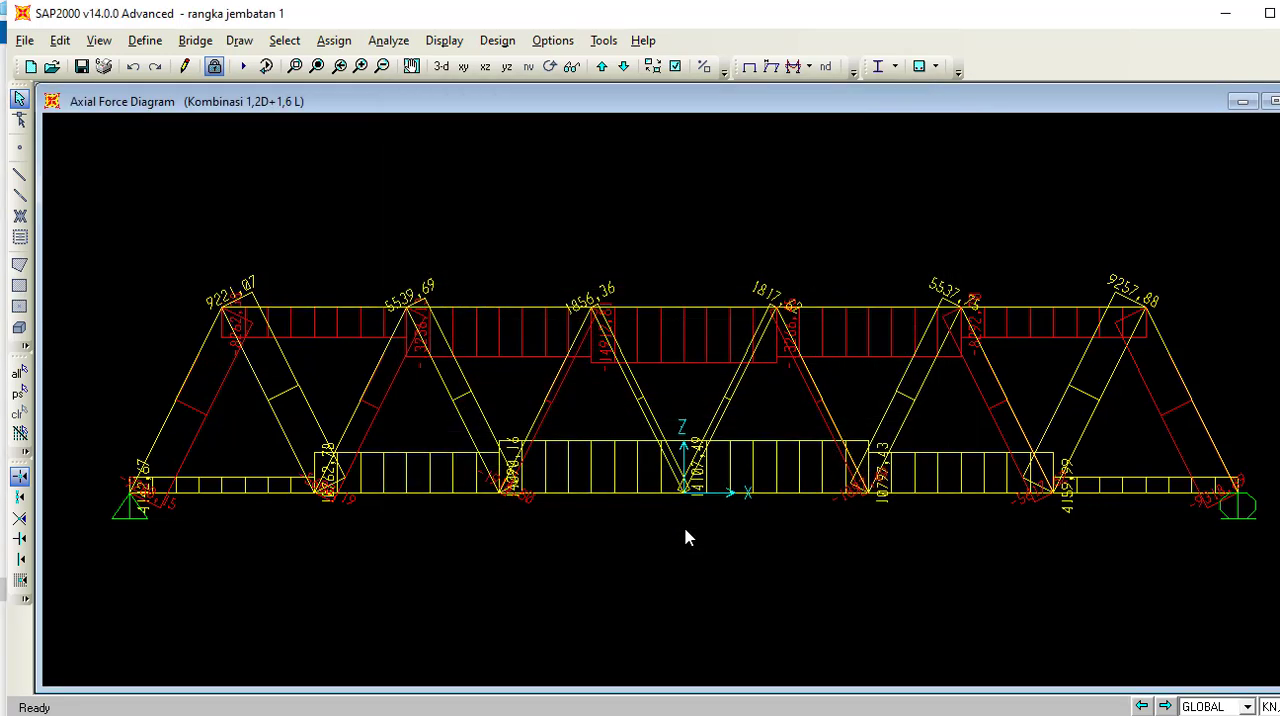
Display the Moment 3-3 diagram of the frames for Kombinasi 1,2D+1,6 L with values shown.
left_click(444, 40)
mouse_move(536, 192)
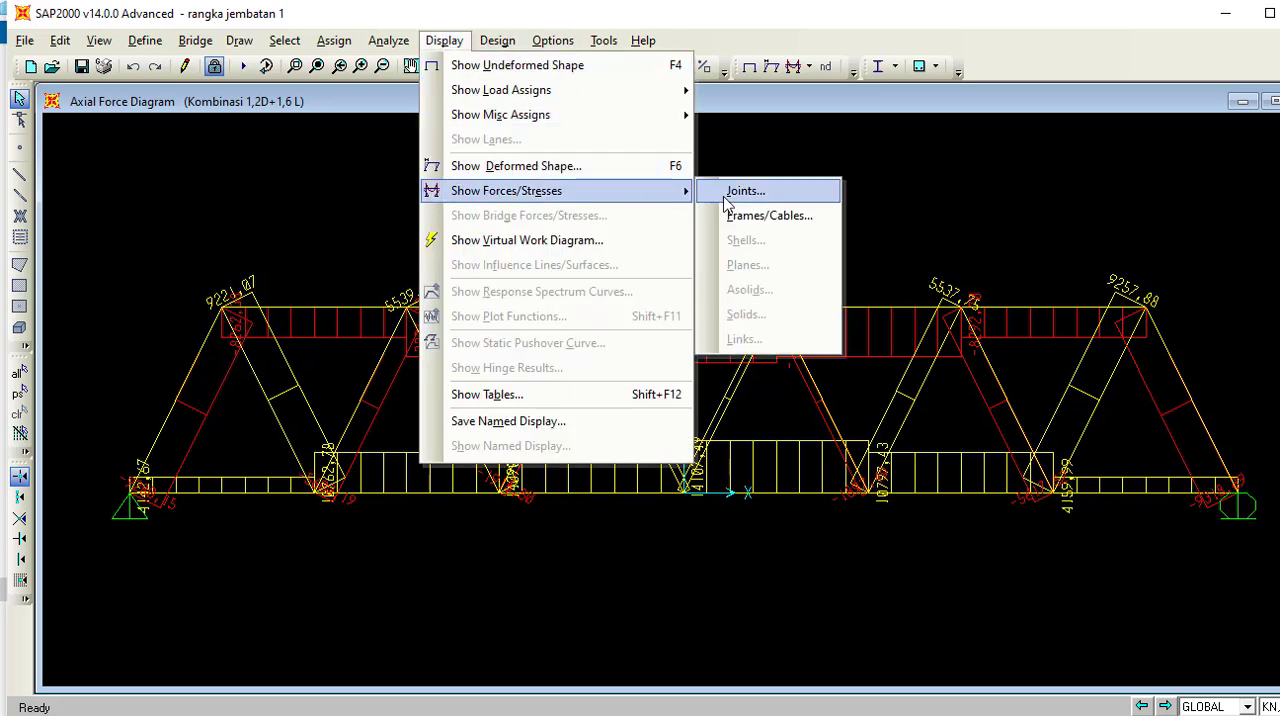
left_click(731, 222)
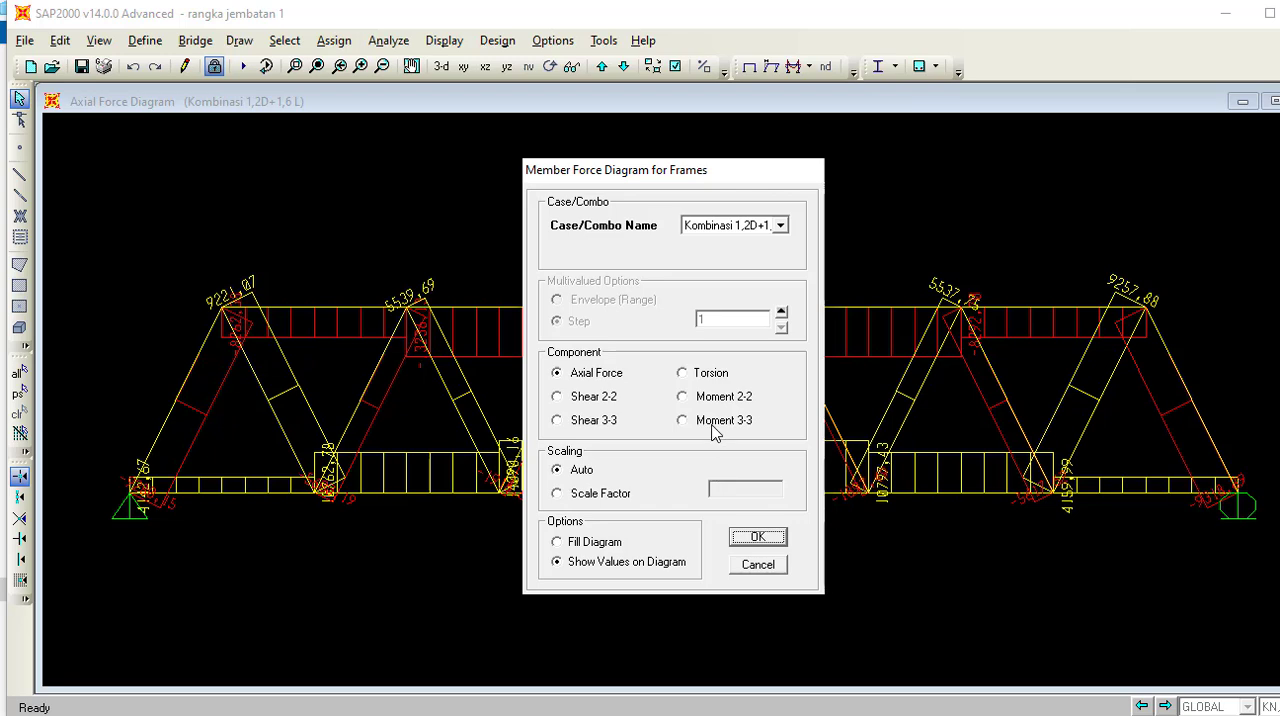
left_click(716, 426)
left_click(758, 538)
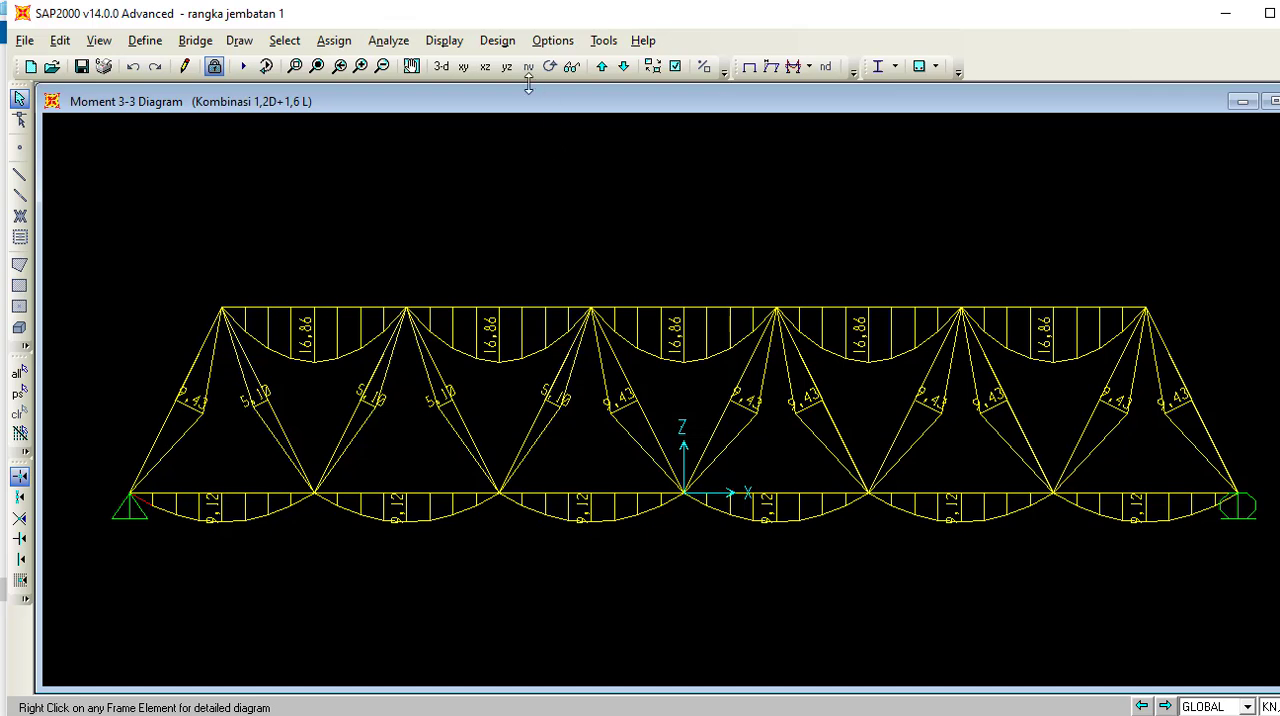
Add Kombinasi 1,2D+1,6 L as the Strength design combination for steel frames and turn off automatic code-based design combinations.
left_click(490, 42)
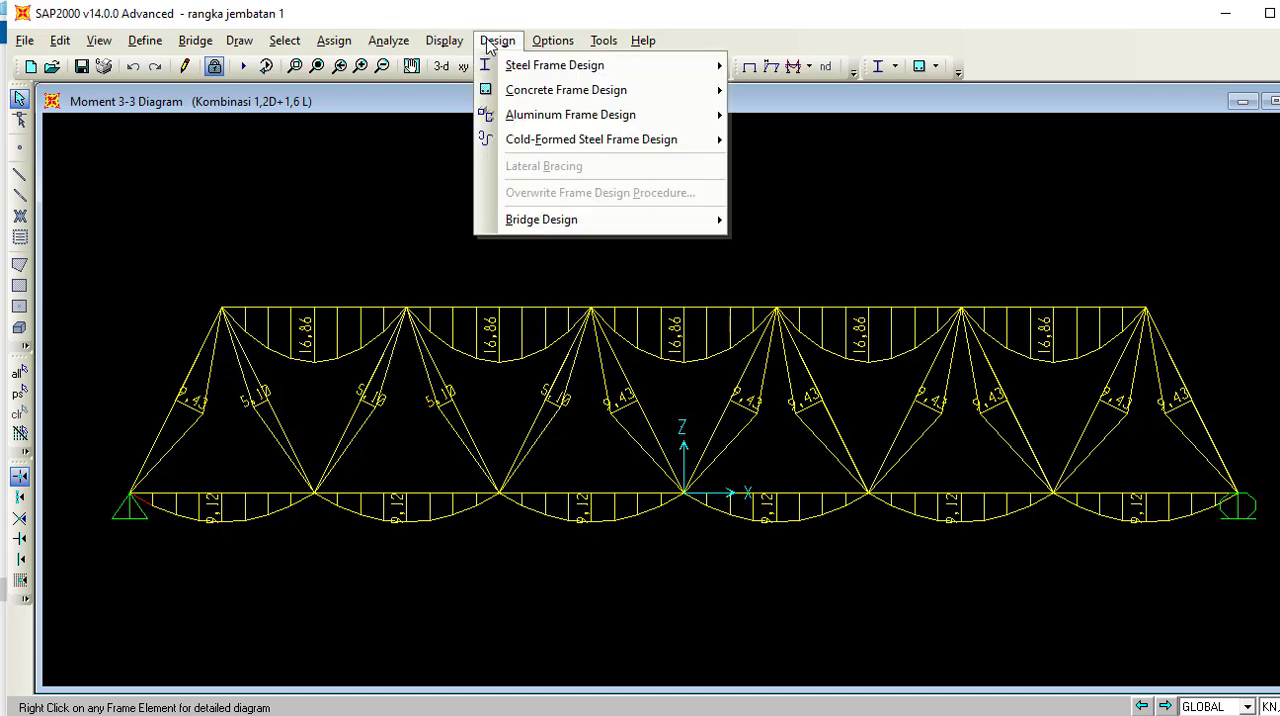
mouse_move(500, 65)
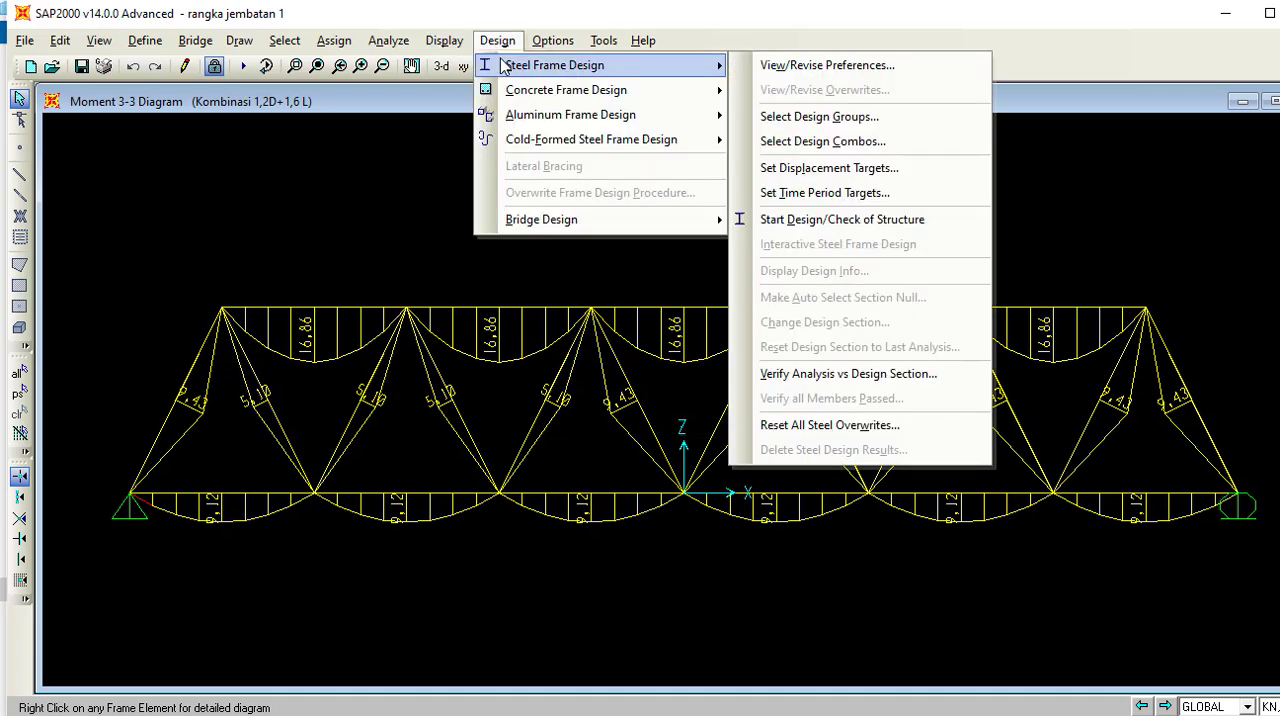
left_click(850, 140)
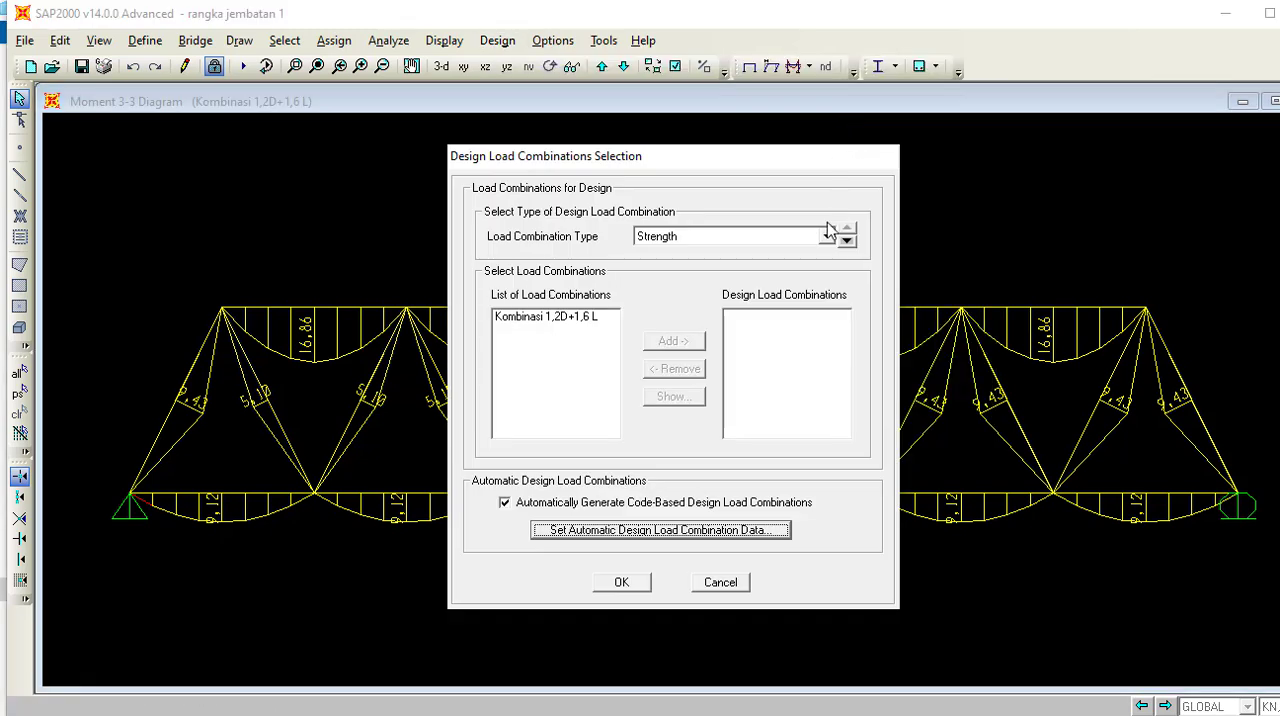
left_click(573, 320)
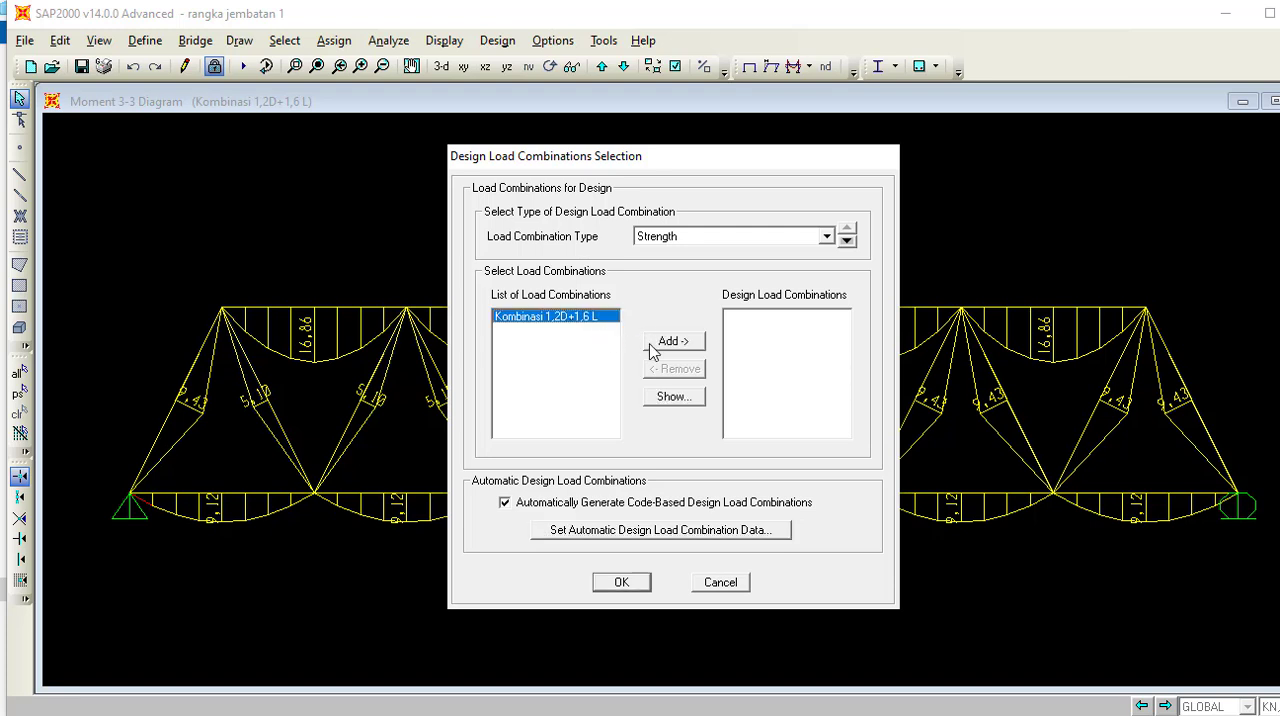
left_click(654, 346)
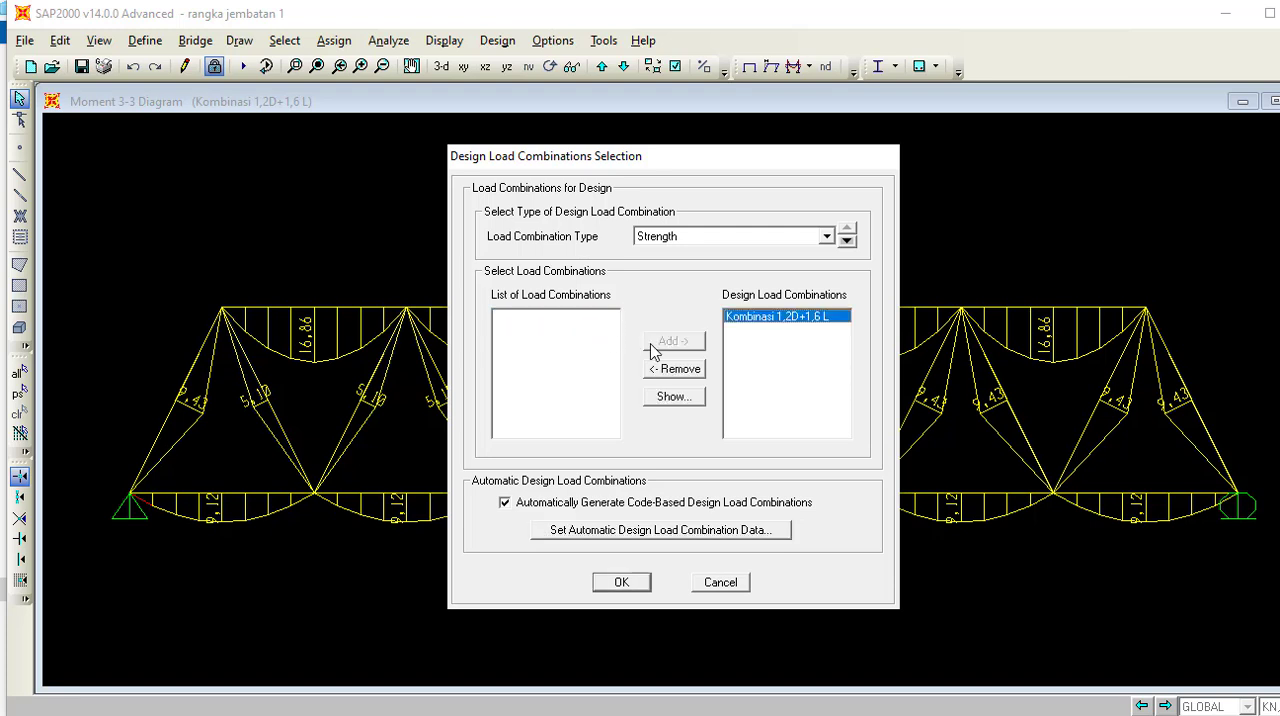
left_click(829, 231)
left_click(796, 252)
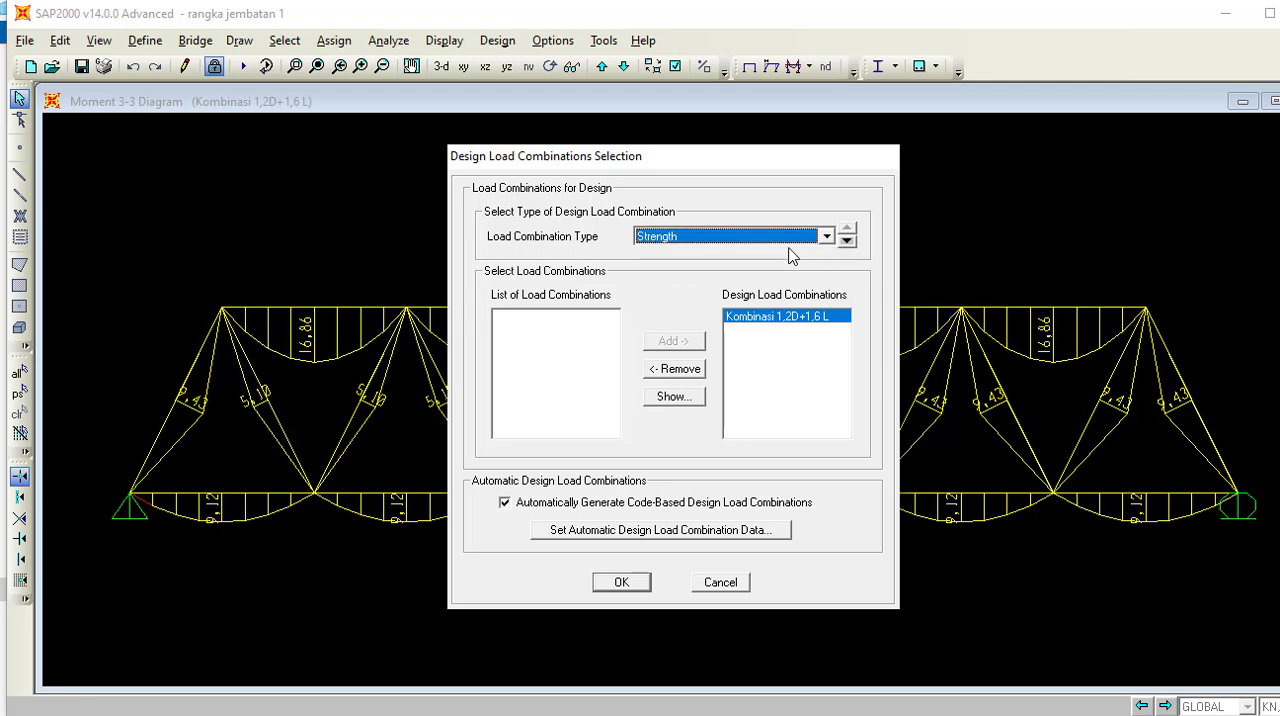
left_click(505, 503)
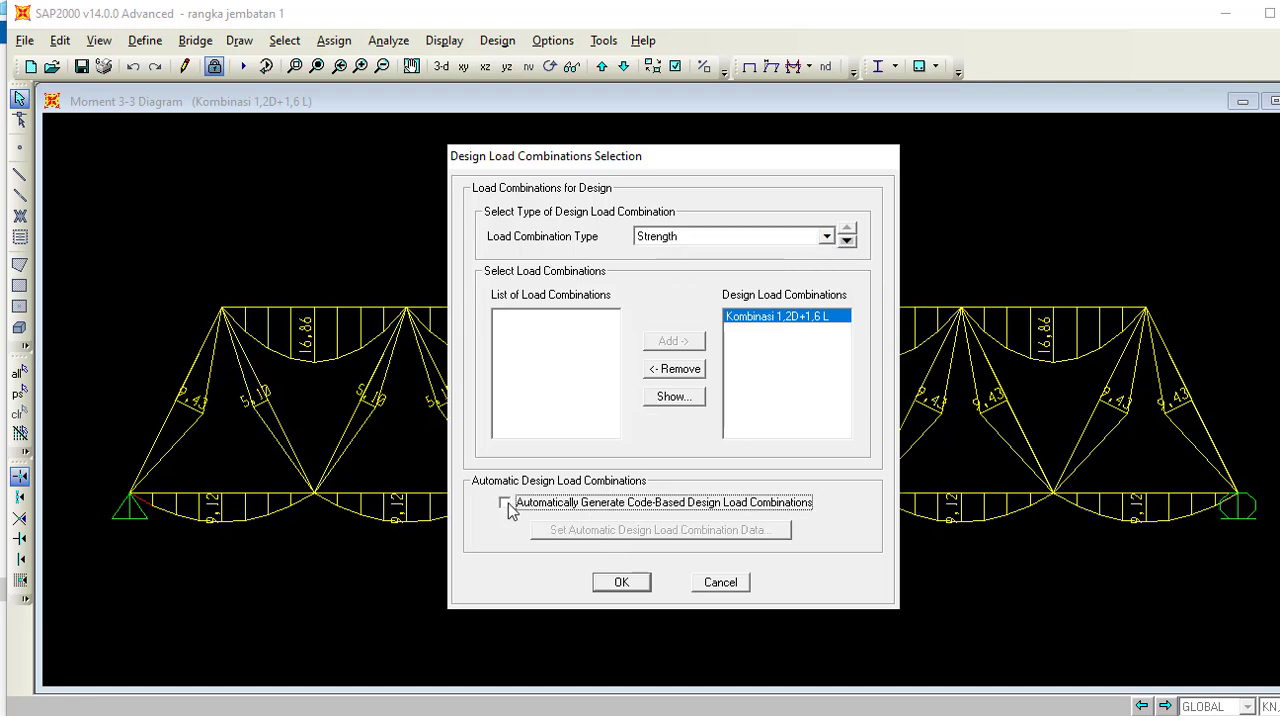
left_click(621, 582)
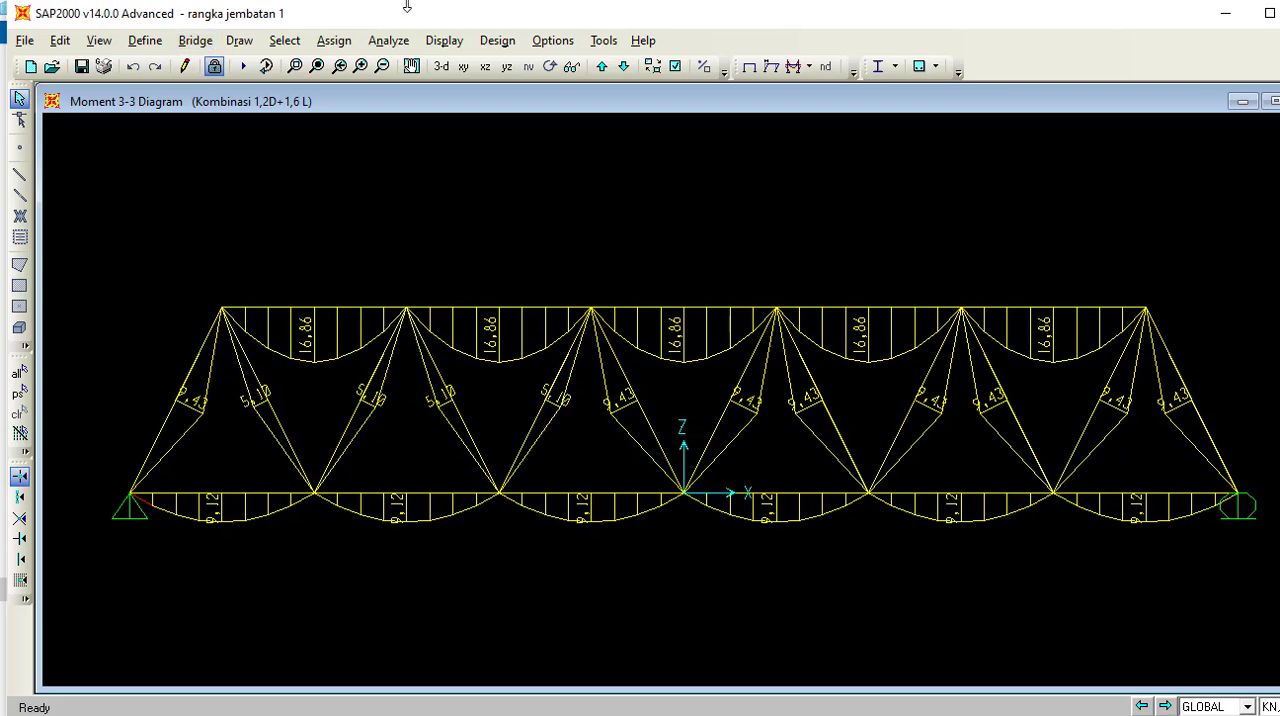
Run the steel frame design/check of the truss structure.
left_click(494, 40)
mouse_move(530, 66)
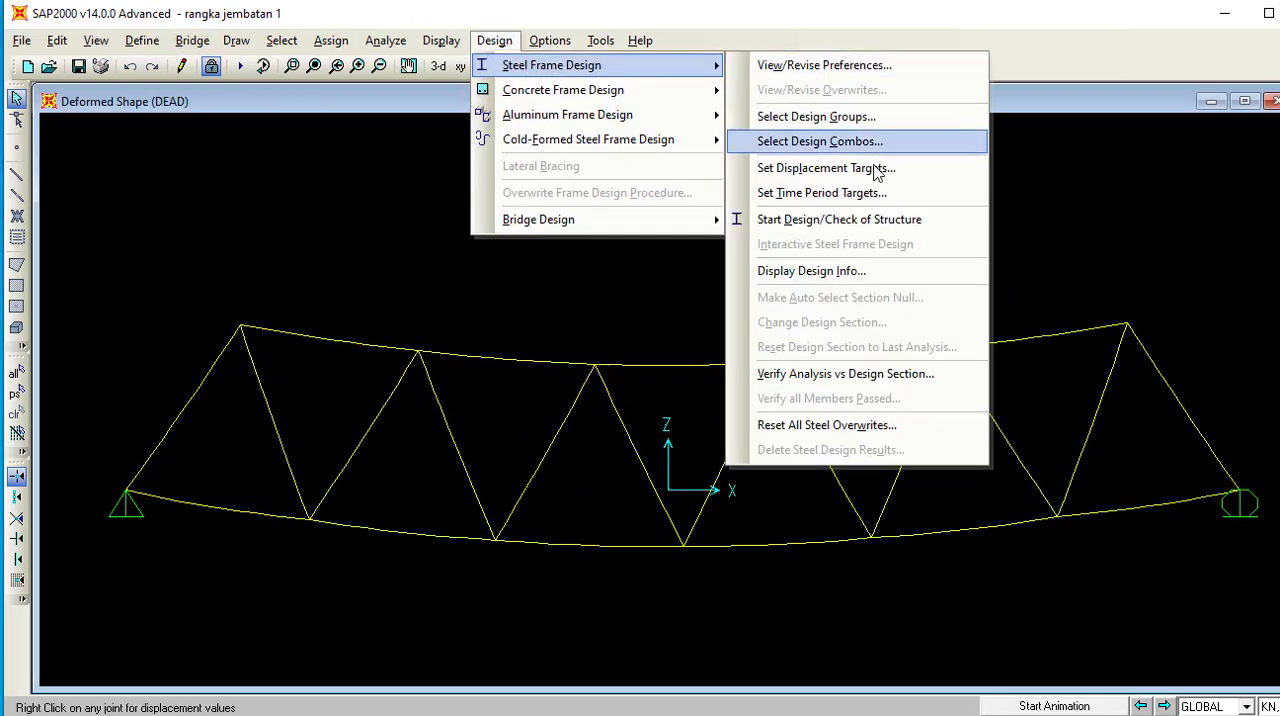
left_click(856, 220)
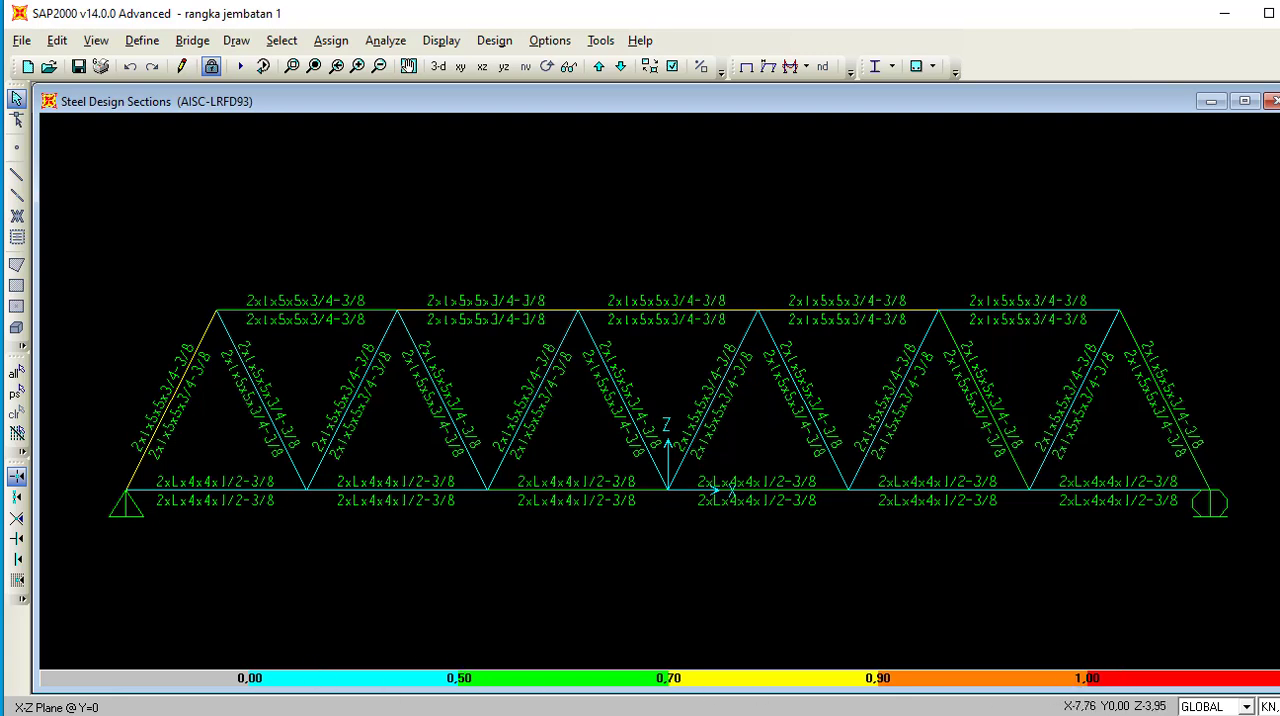
Verify whether all steel members pass the stress/capacity check and dismiss the report.
left_click(489, 40)
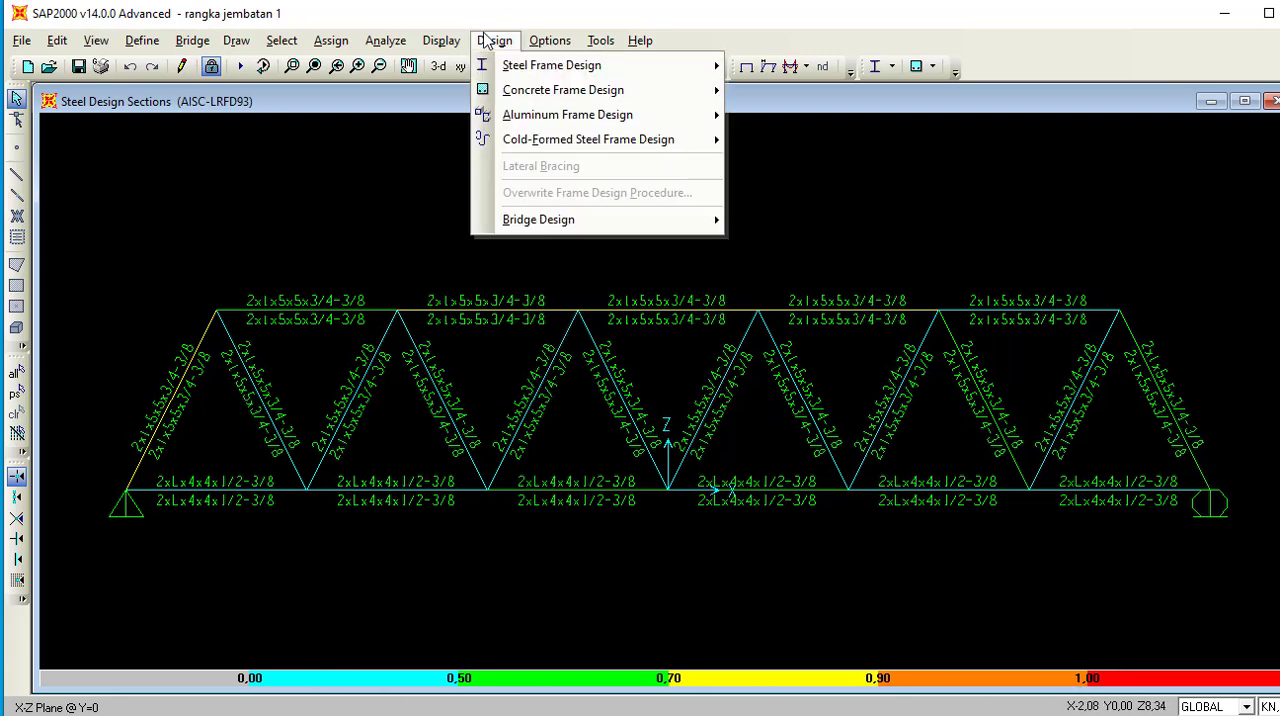
mouse_move(520, 68)
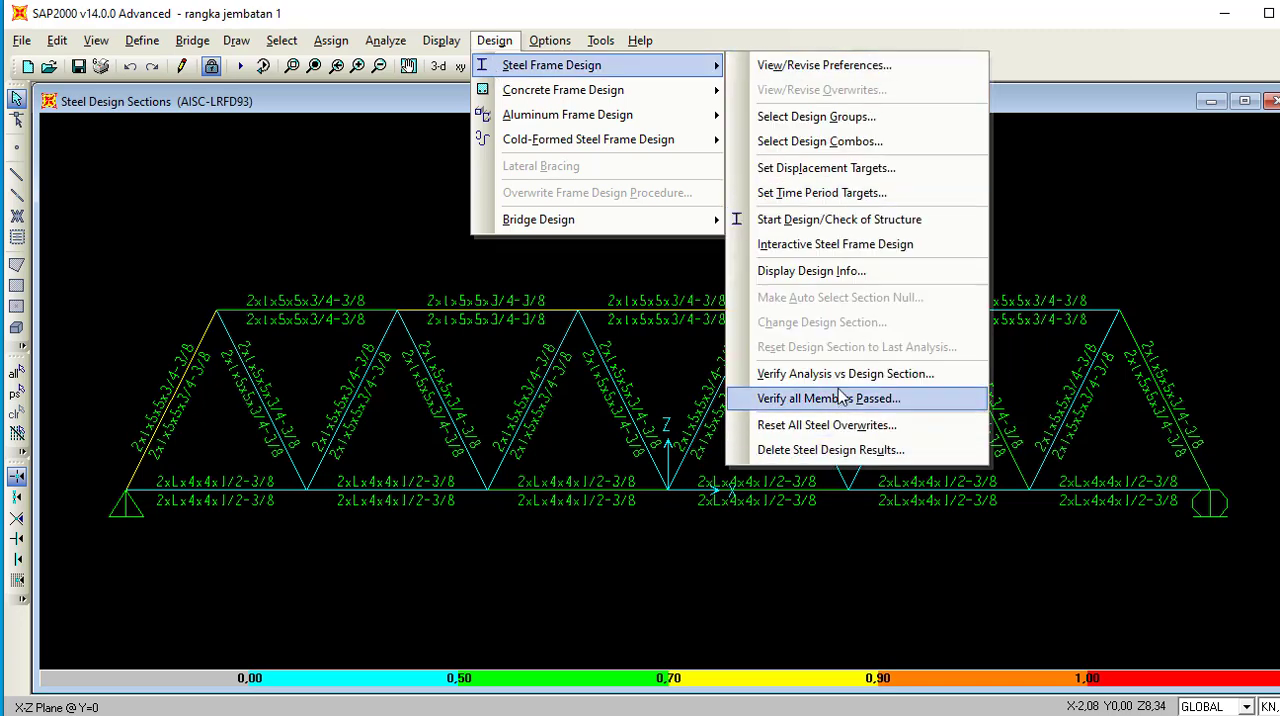
left_click(785, 400)
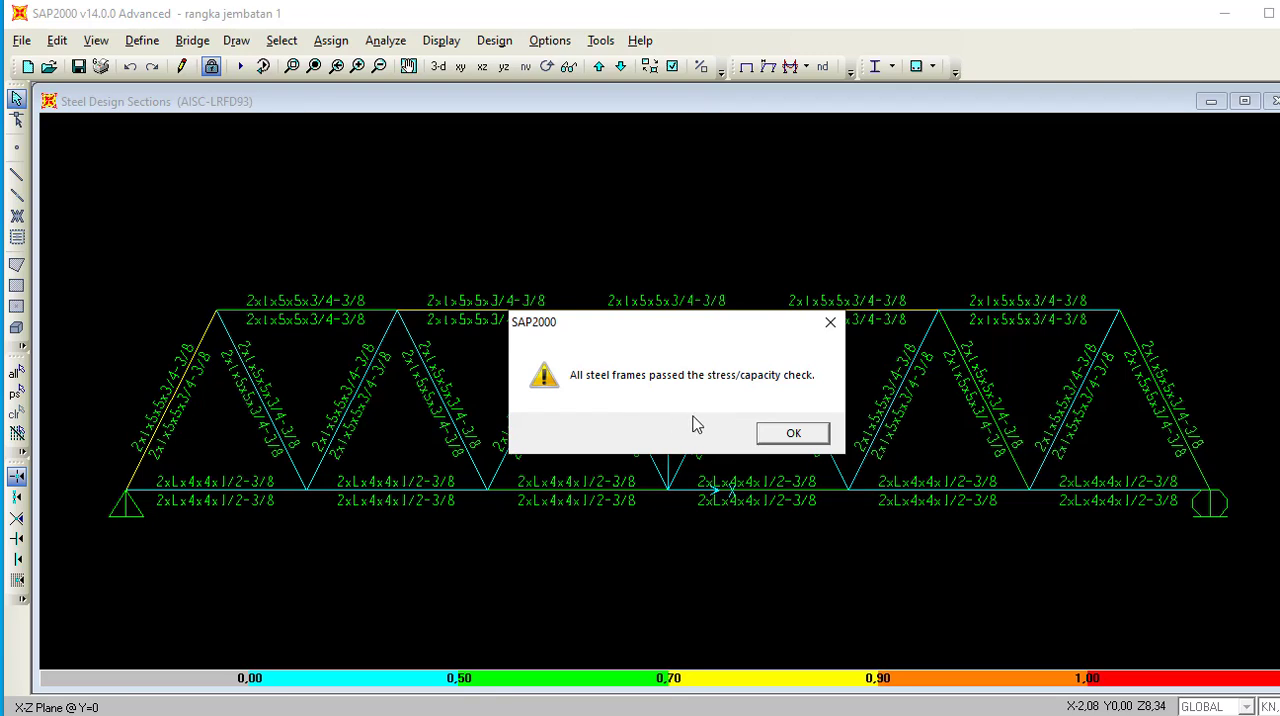
left_click(783, 432)
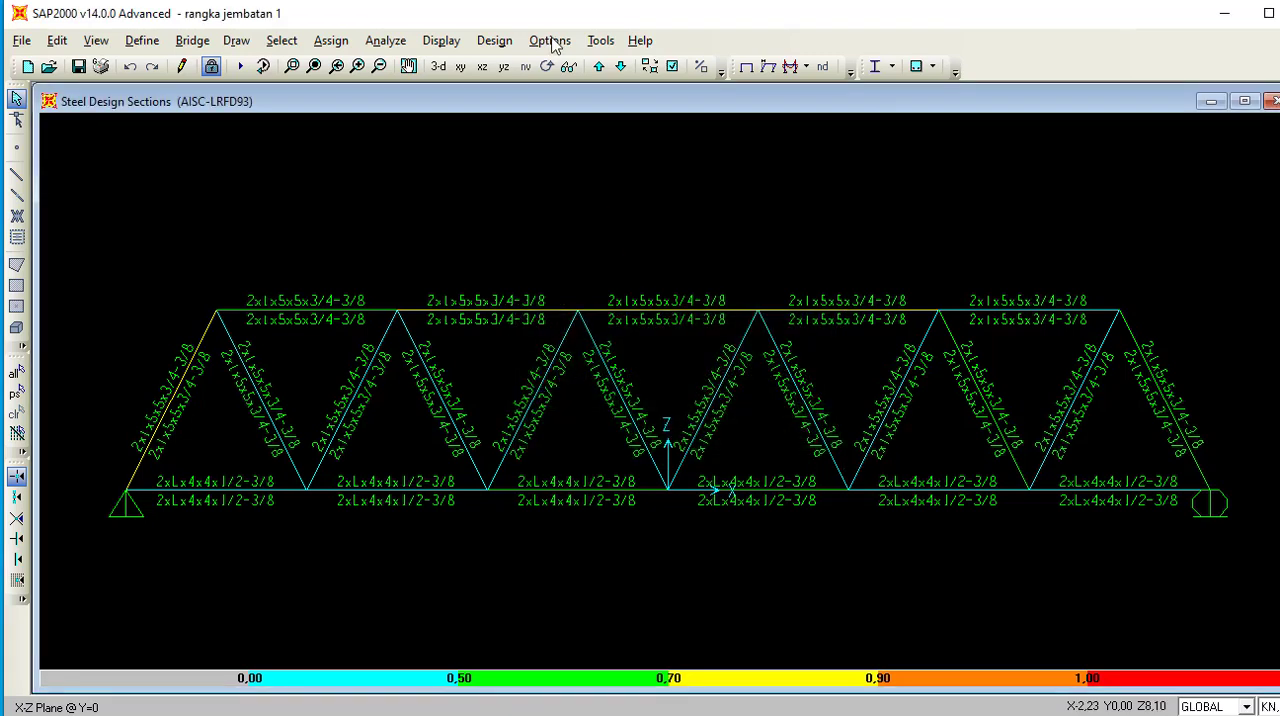
Display the steel design output on the truss as P-M Ratio Colors & Values.
left_click(494, 40)
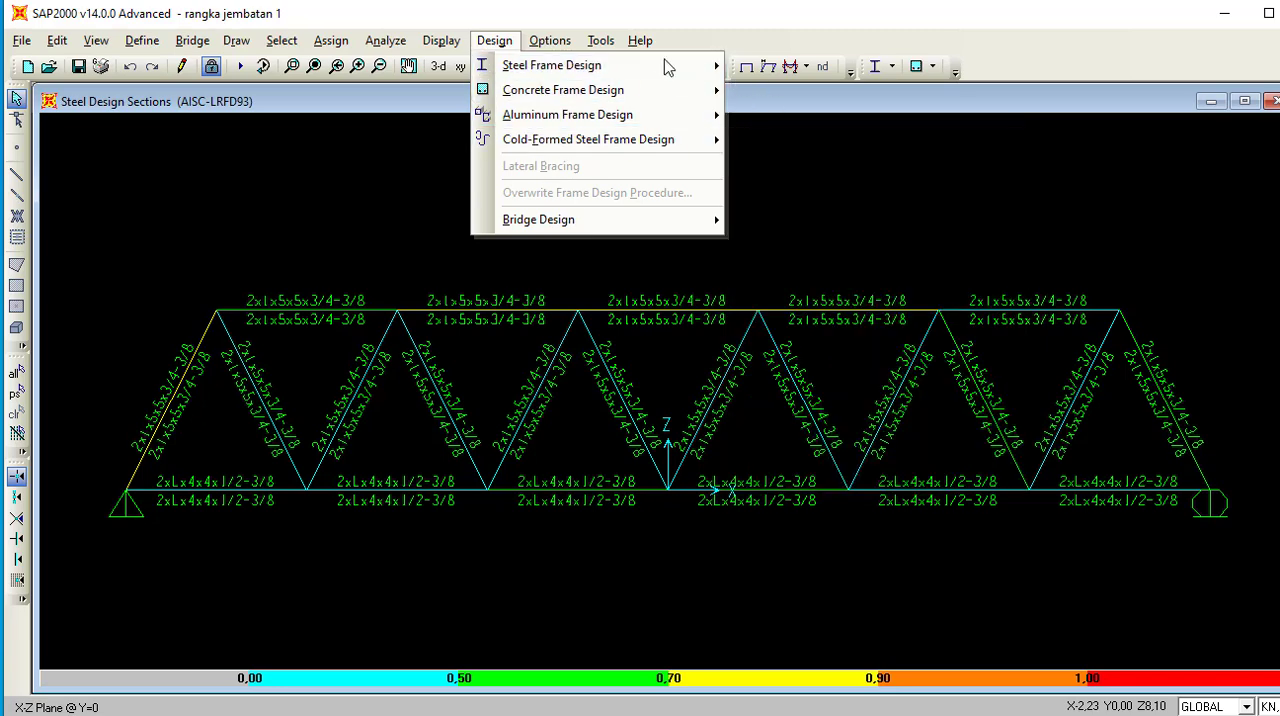
mouse_move(677, 63)
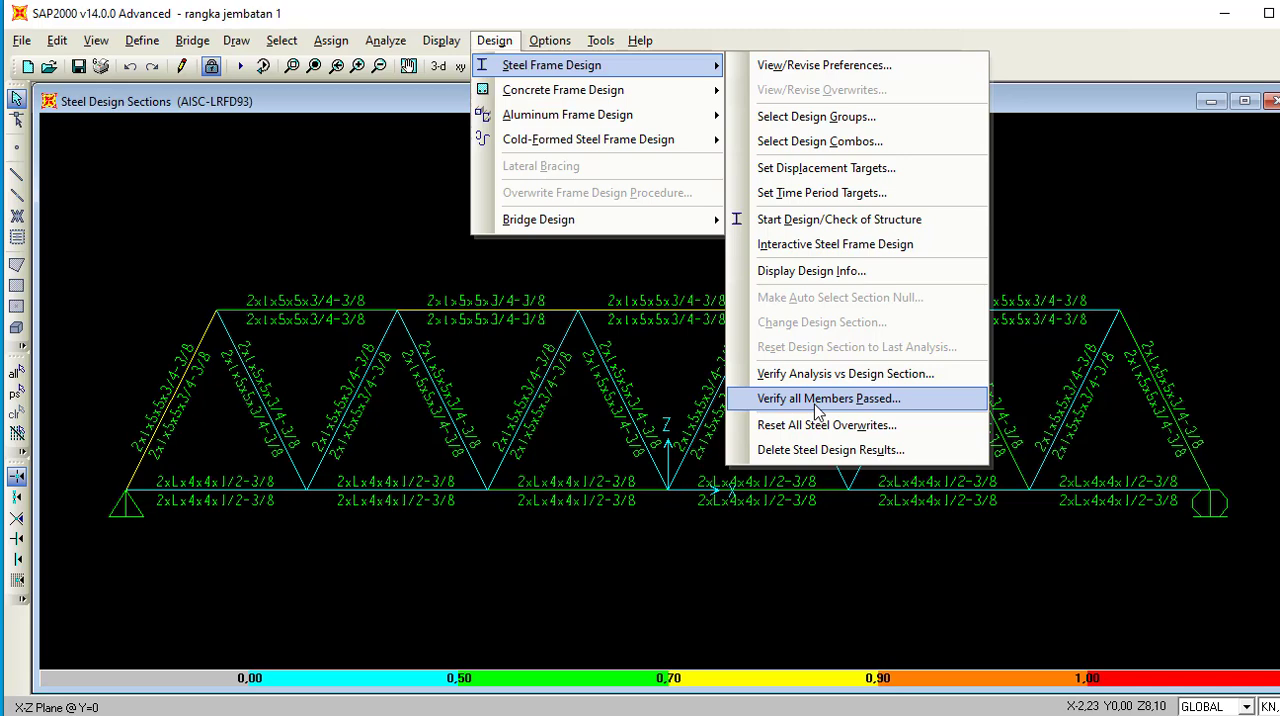
left_click(793, 274)
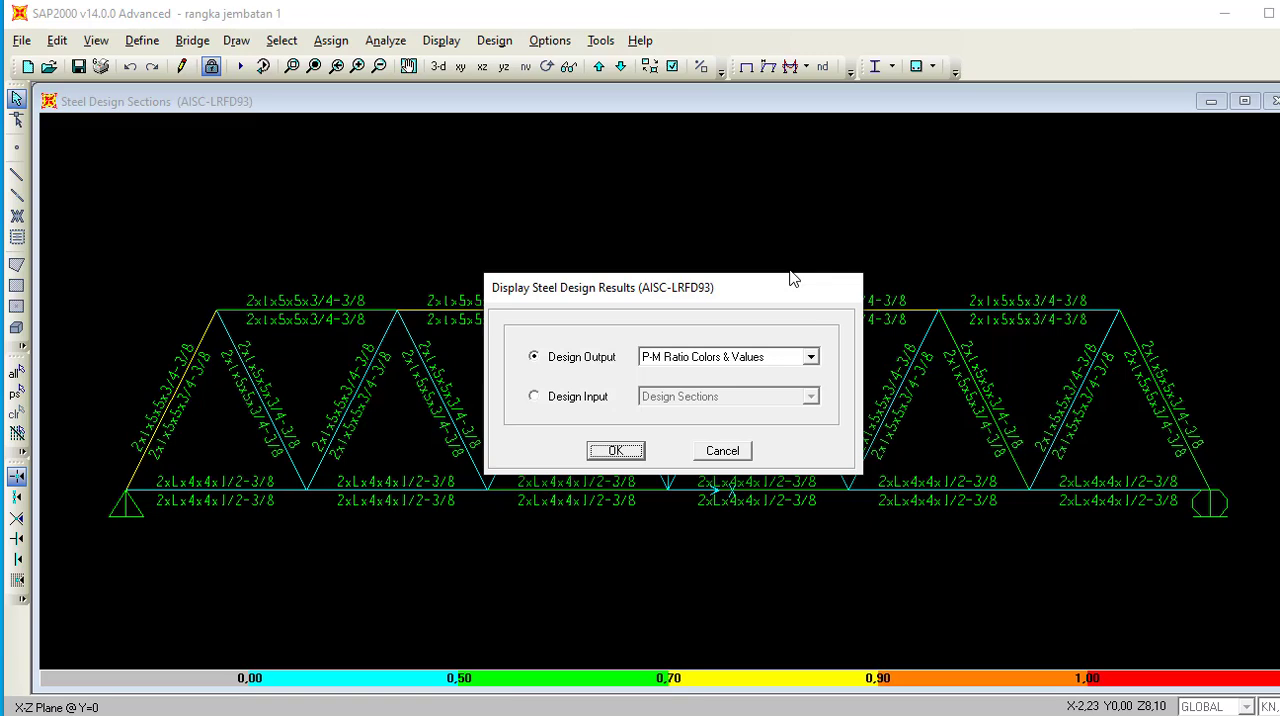
left_click(810, 358)
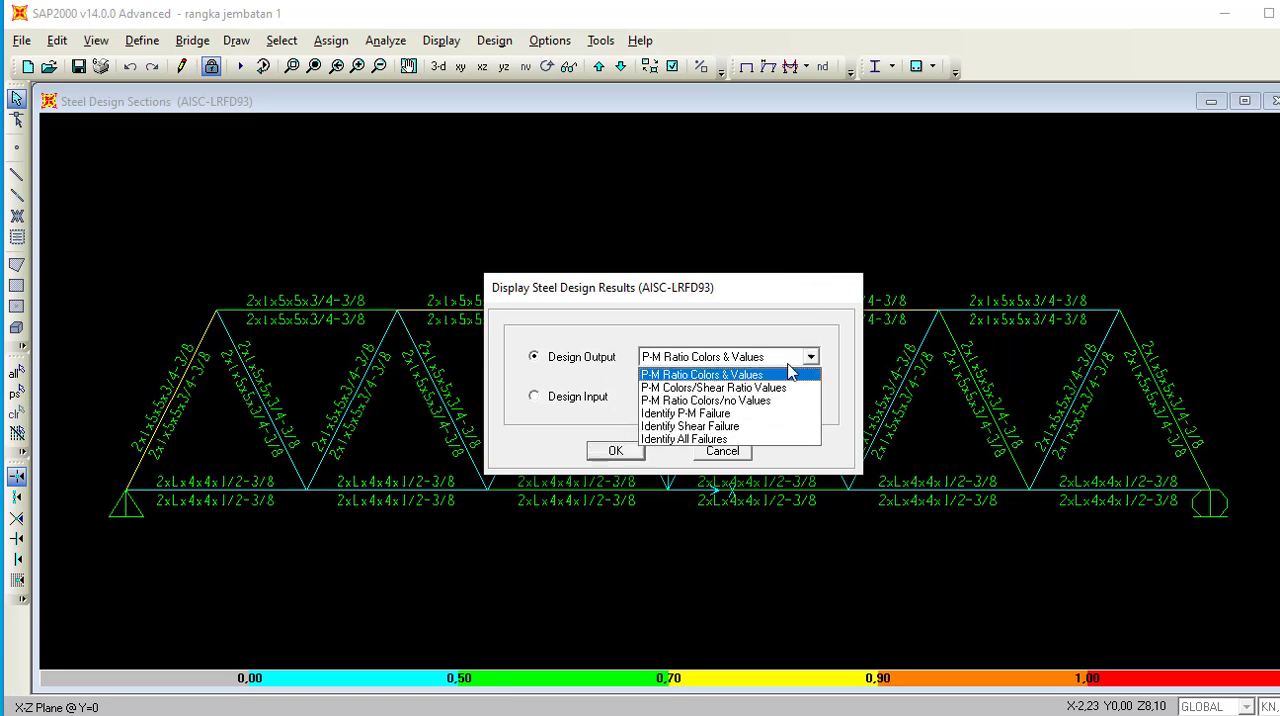
left_click(666, 378)
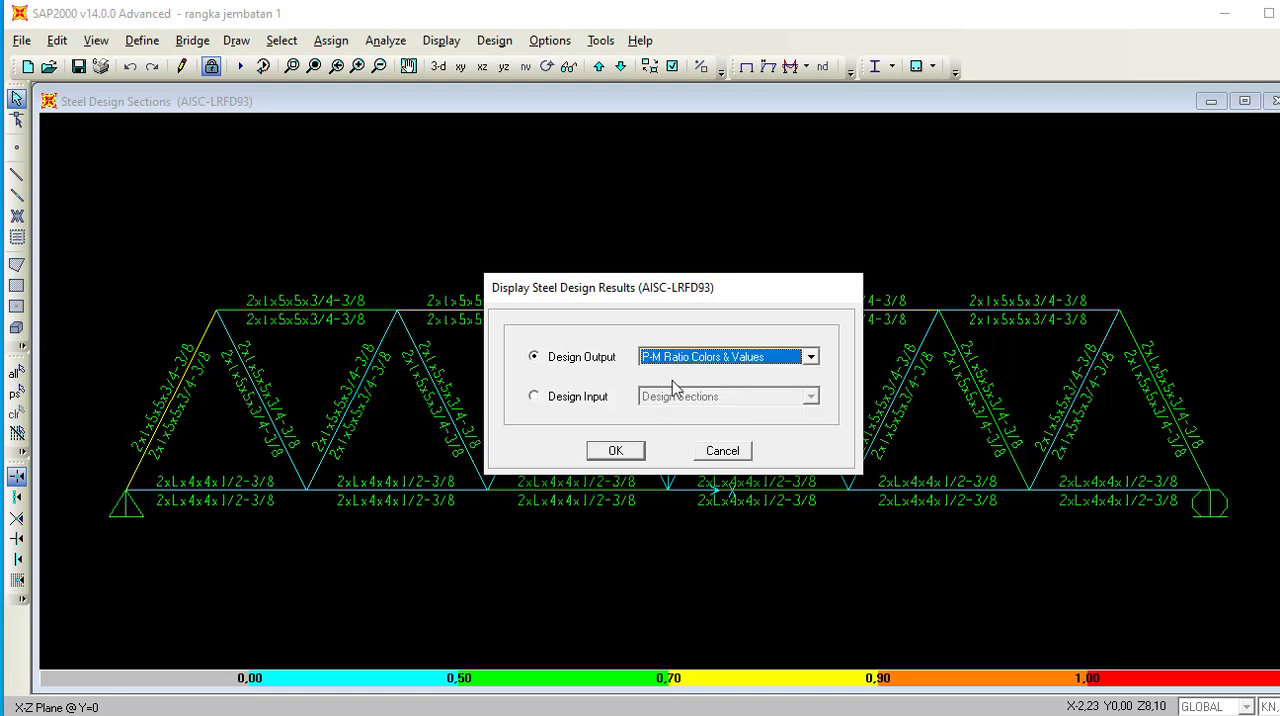
left_click(615, 452)
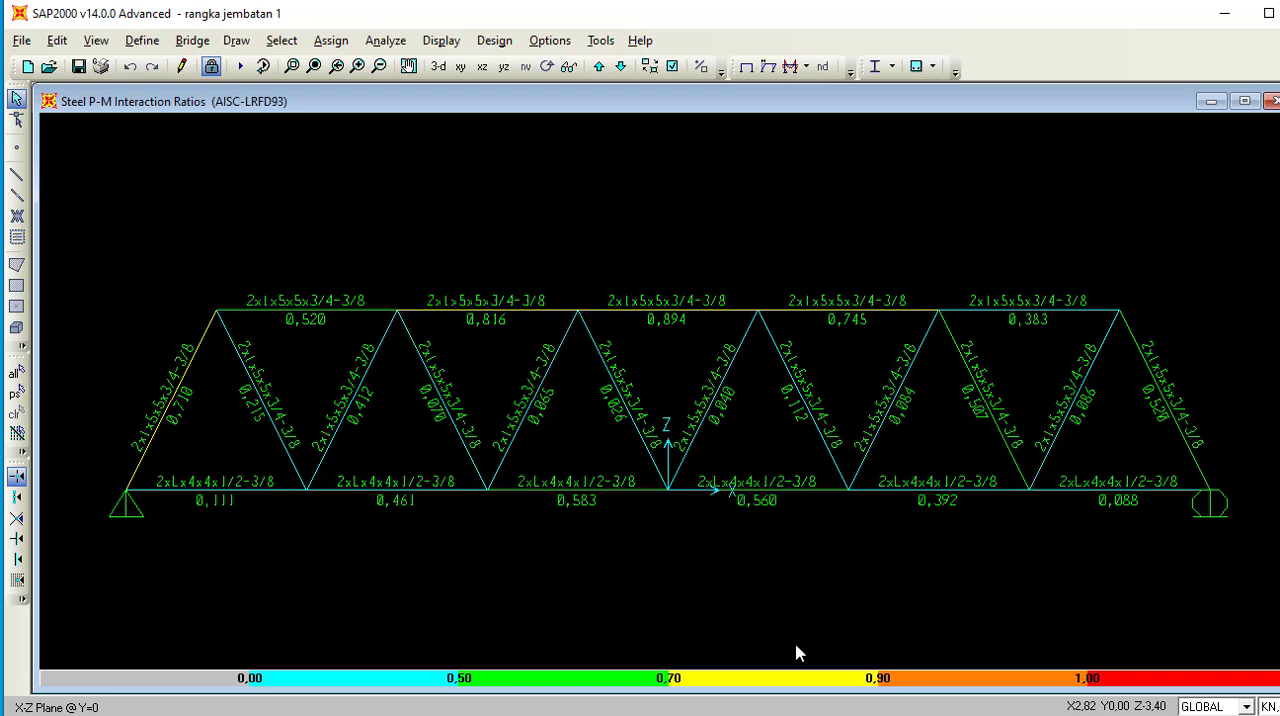
left_click(782, 714)
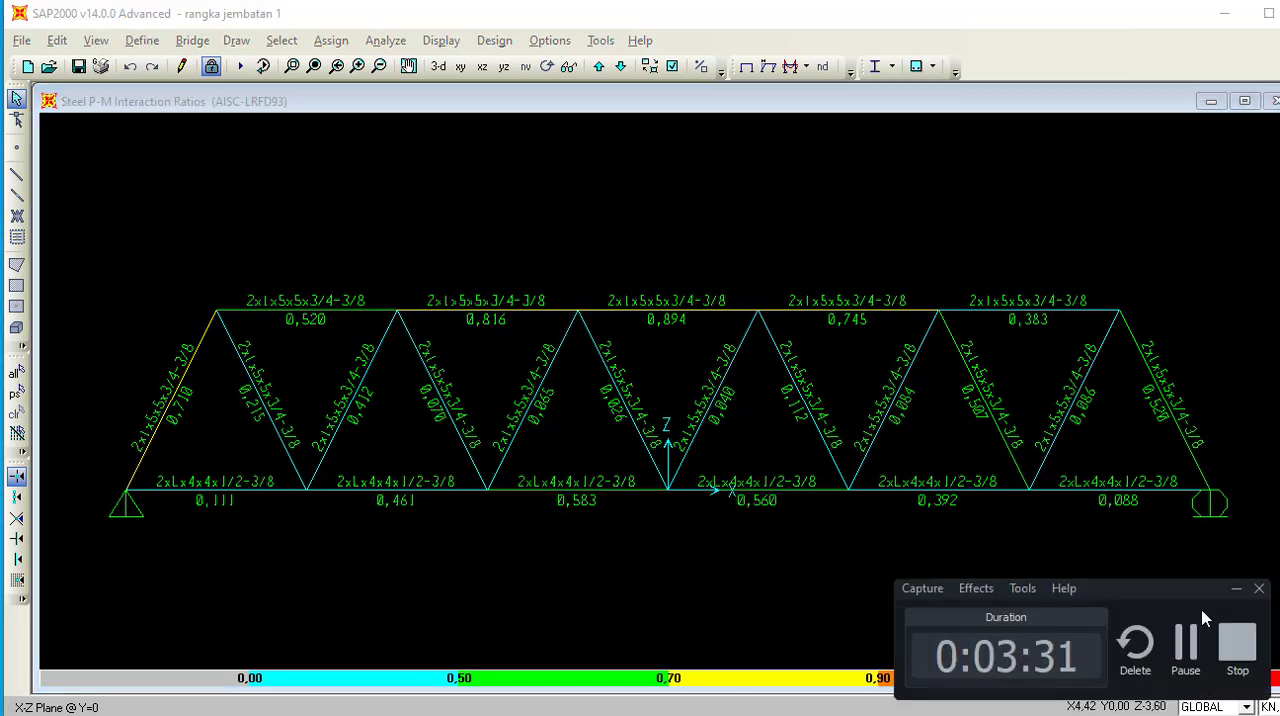